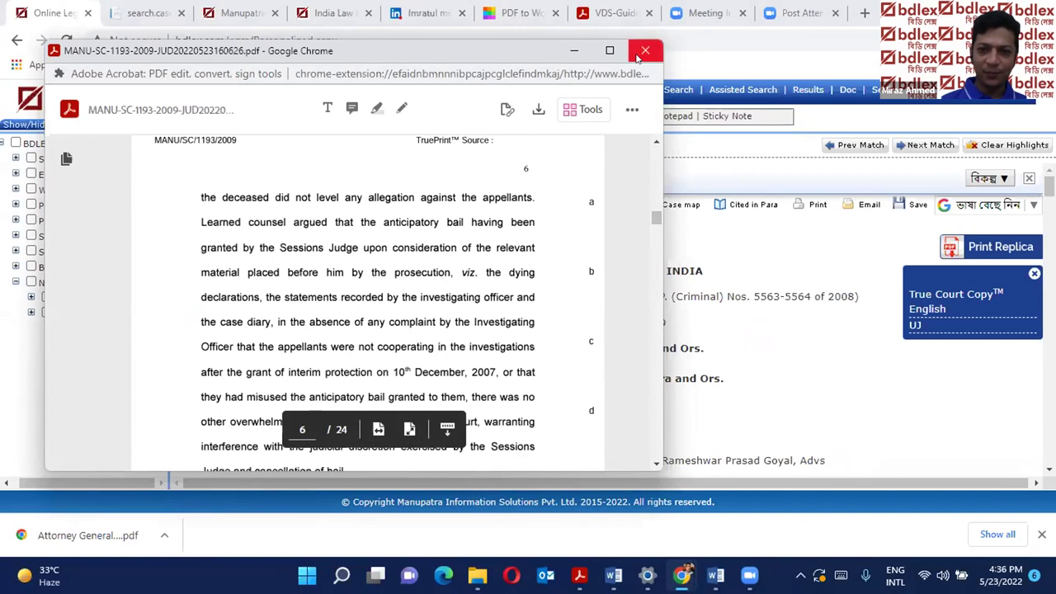
Close the court-copy PDF and its language list, and print the judgment in Adobe Format for Attached Printer.
left_click(644, 51)
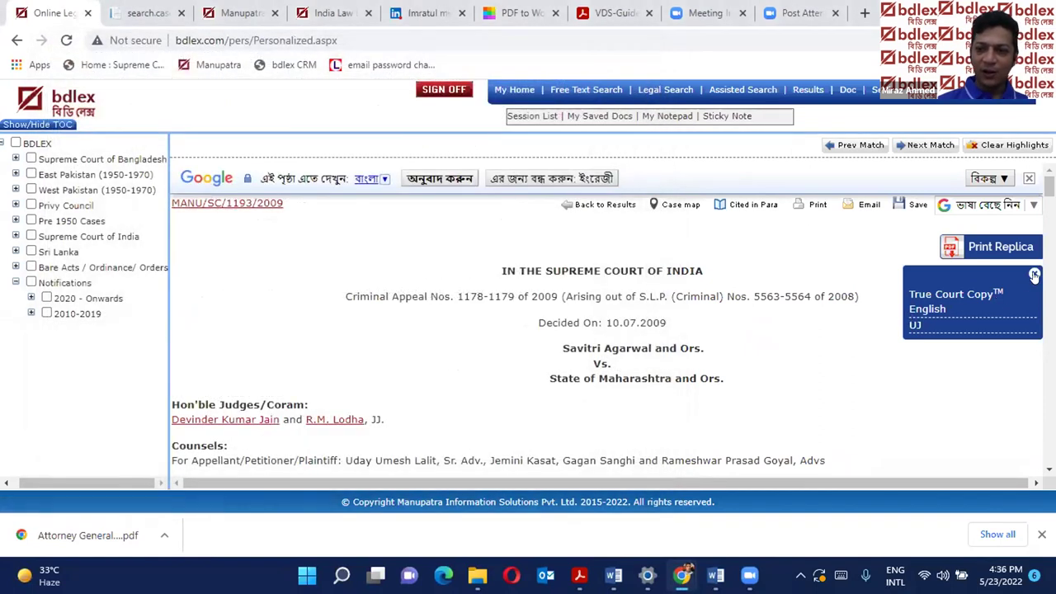
left_click(1034, 274)
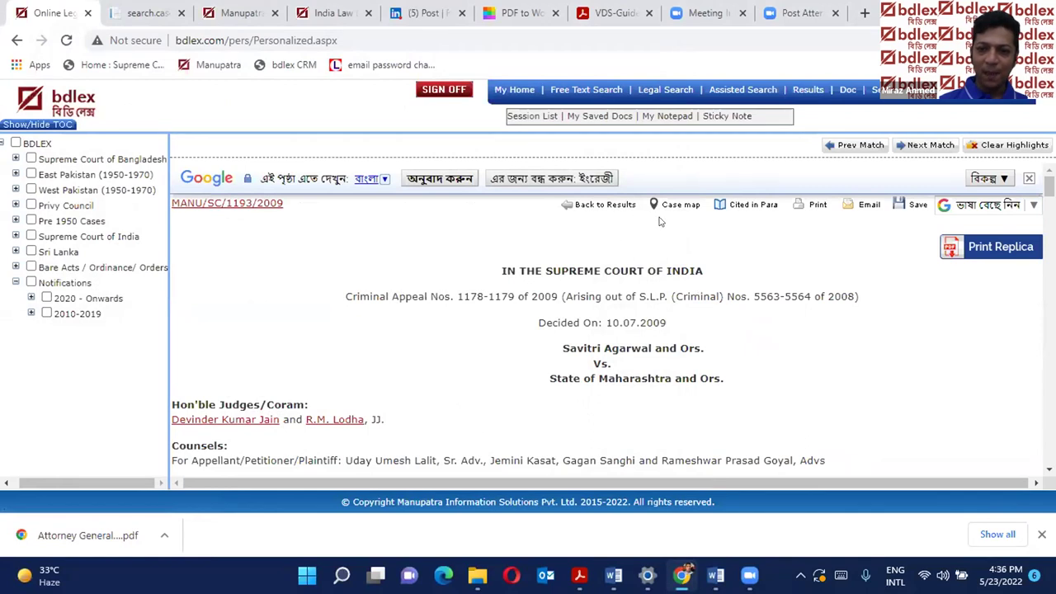
left_click(823, 209)
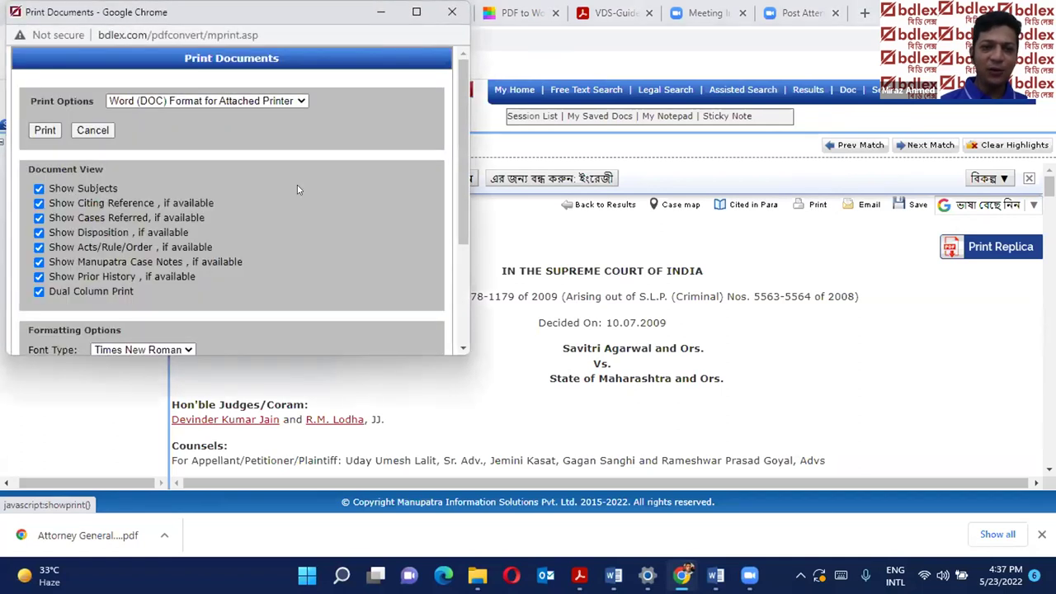
left_click(248, 101)
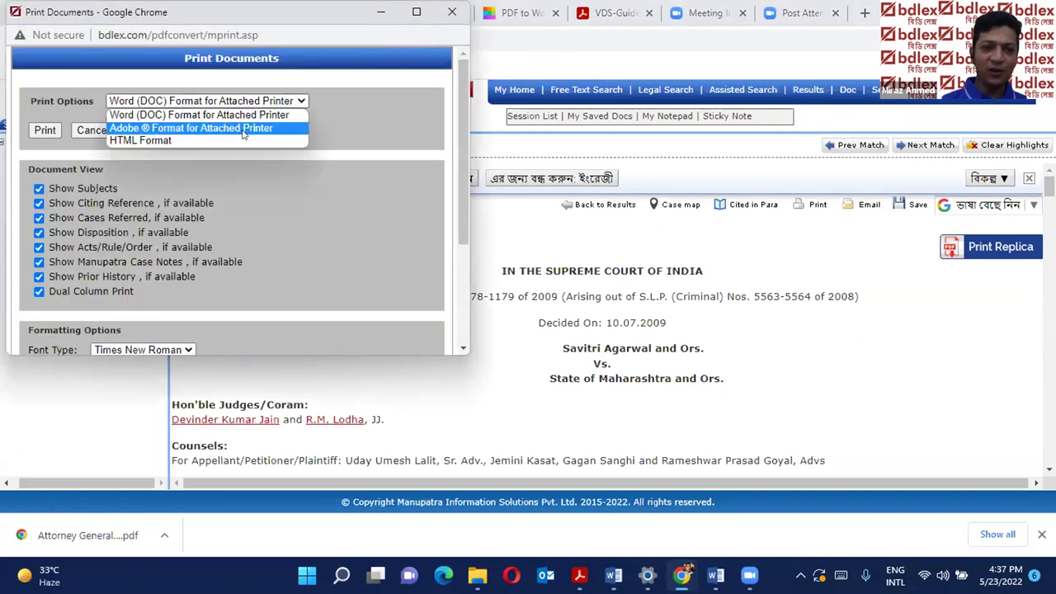
left_click(186, 125)
left_click(49, 131)
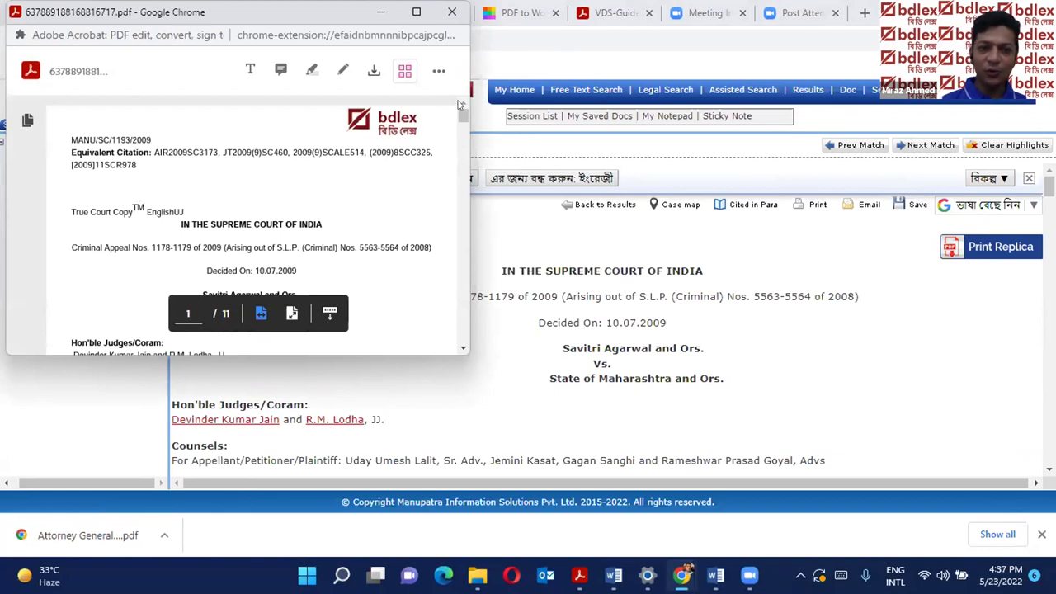
Look over the generated judgment PDF in a maximized window and download it.
left_click_drag(459, 118, 460, 141)
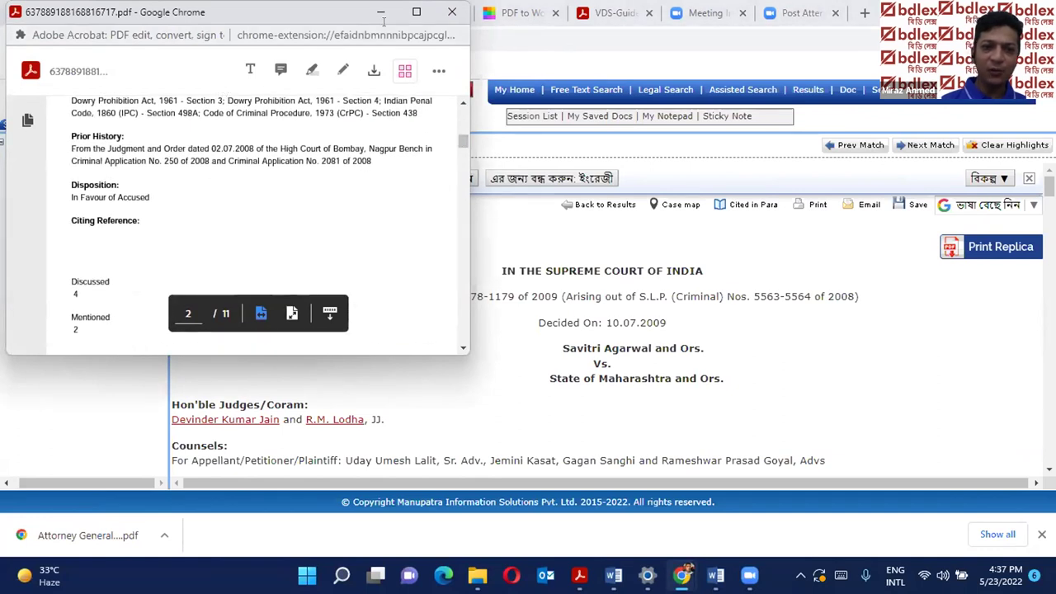
left_click(415, 11)
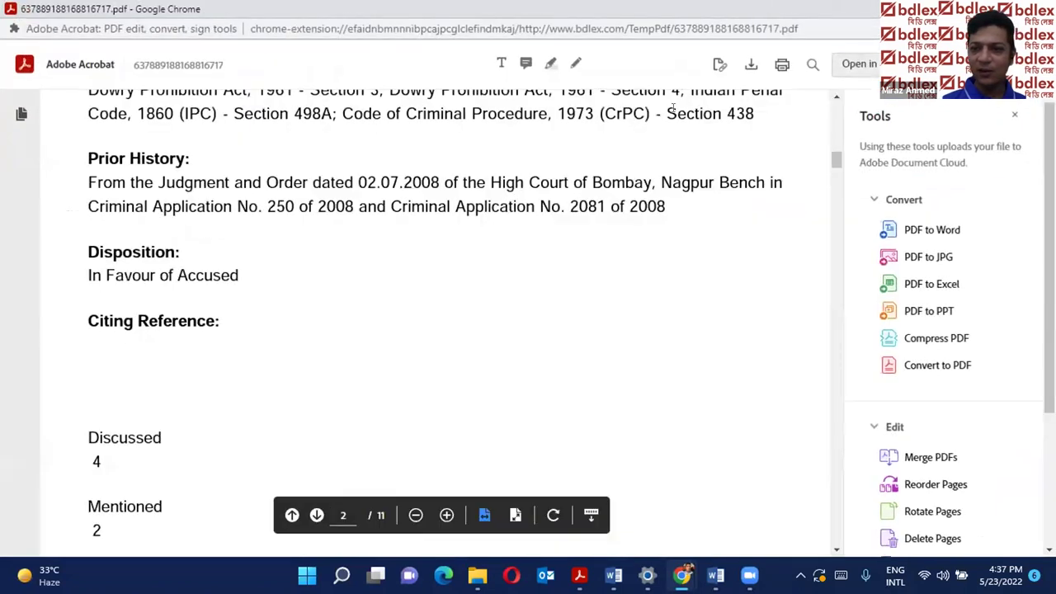
left_click(750, 66)
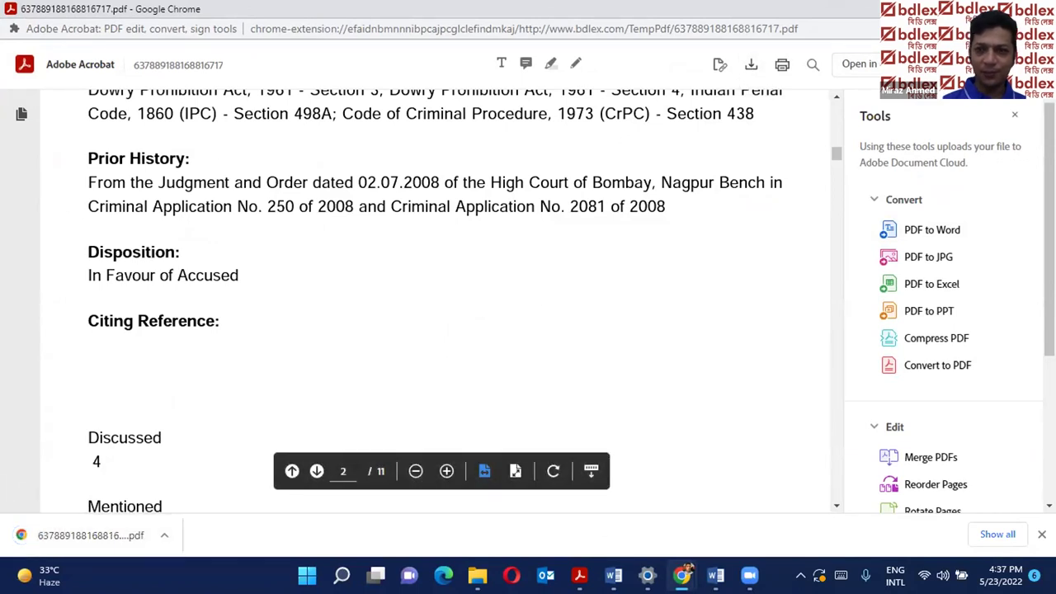
Return to the online judgment, view the equivalent citations of MANU/SC/1193/2009, and go back to its text.
key("alt+Tab")
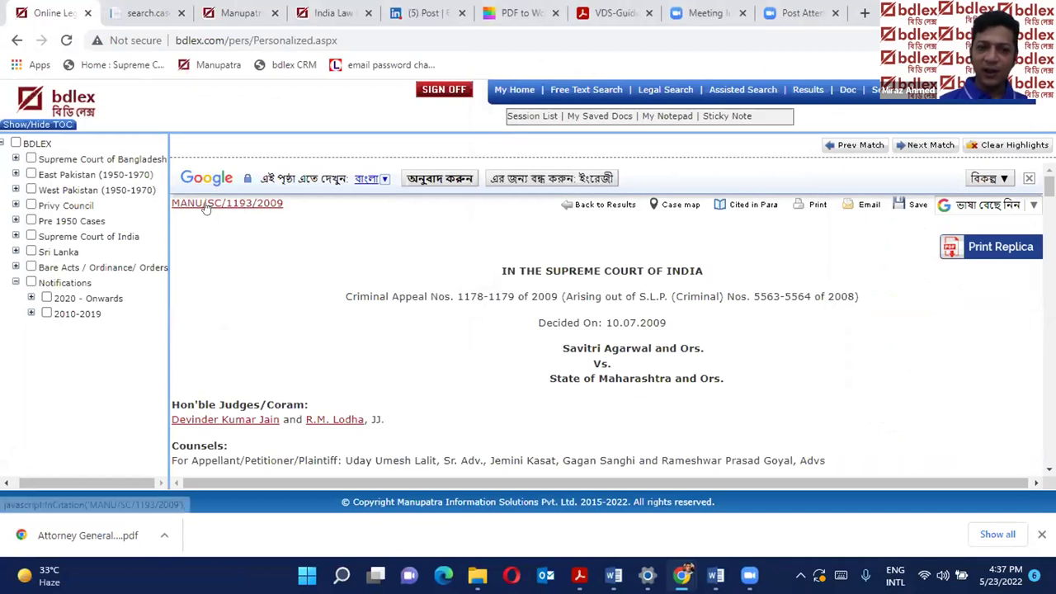
left_click(262, 205)
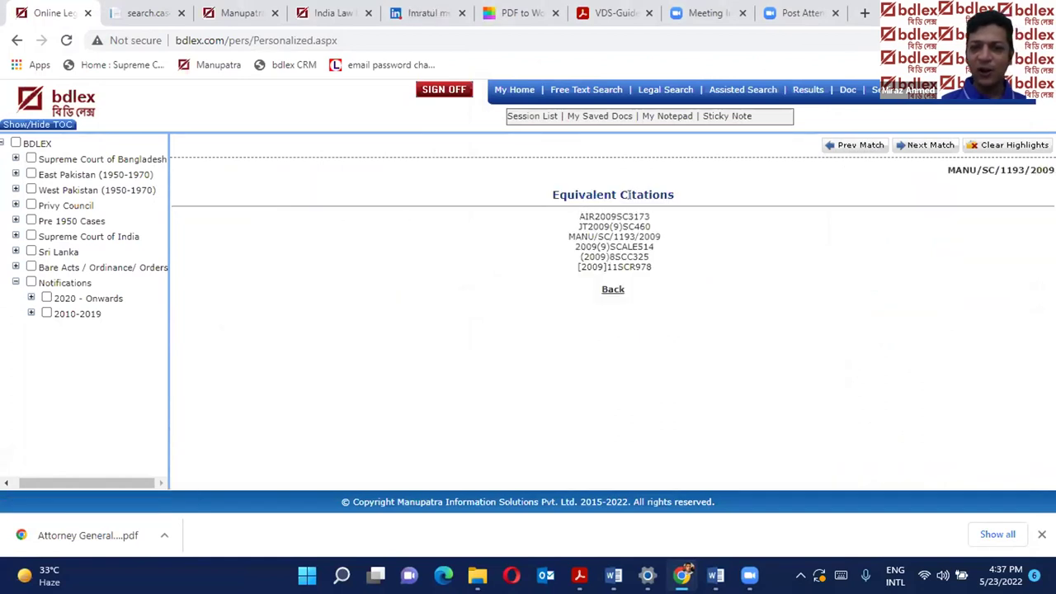
left_click(612, 290)
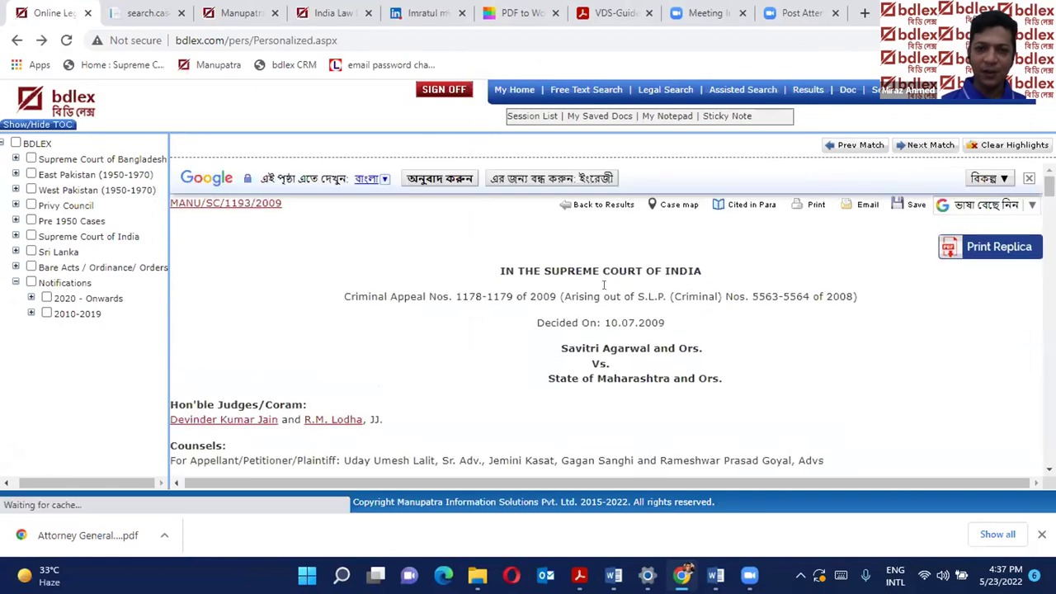
Run a free text search for "contract labour" across all documents.
left_click(577, 92)
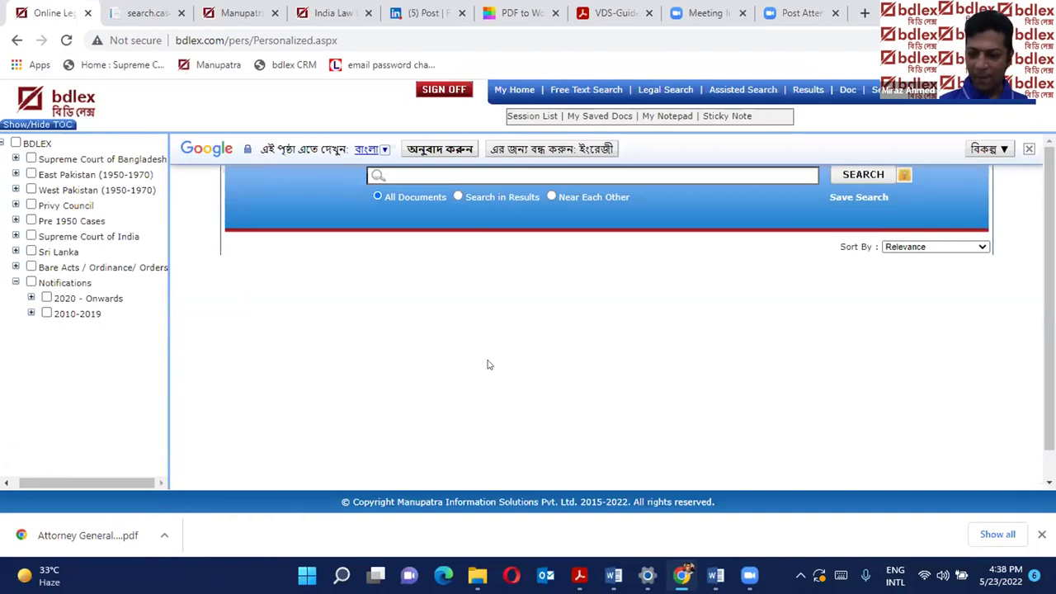
left_click(444, 172)
type("contract")
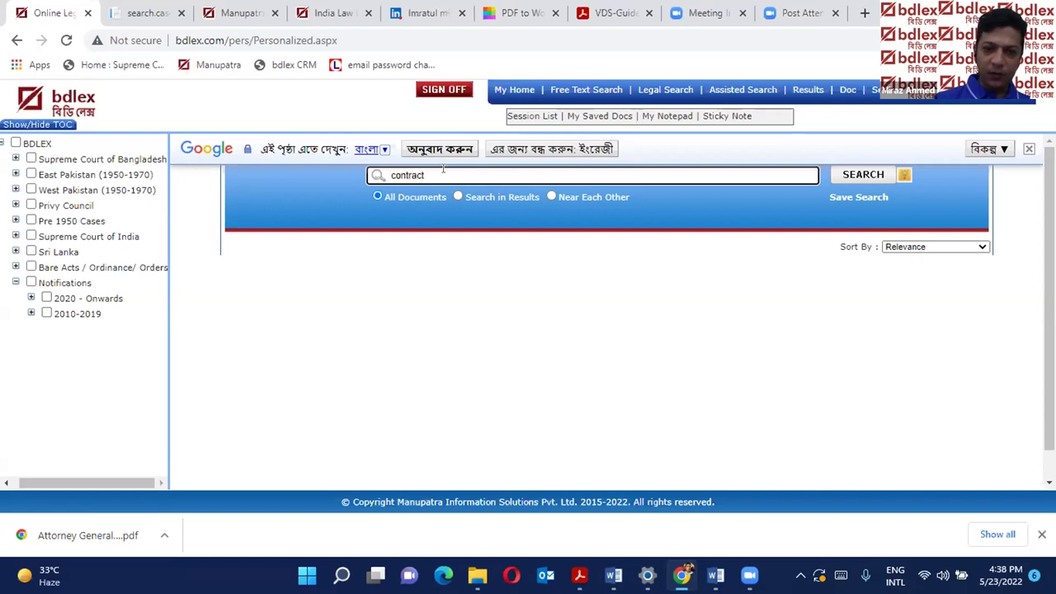
type(" labo")
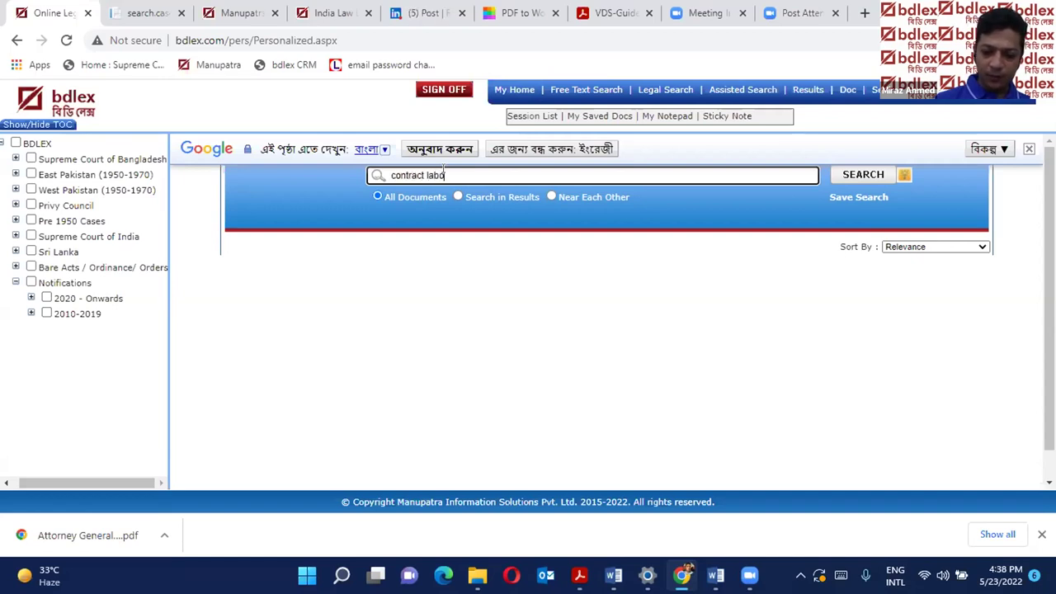
type("ur")
double_click(444, 174)
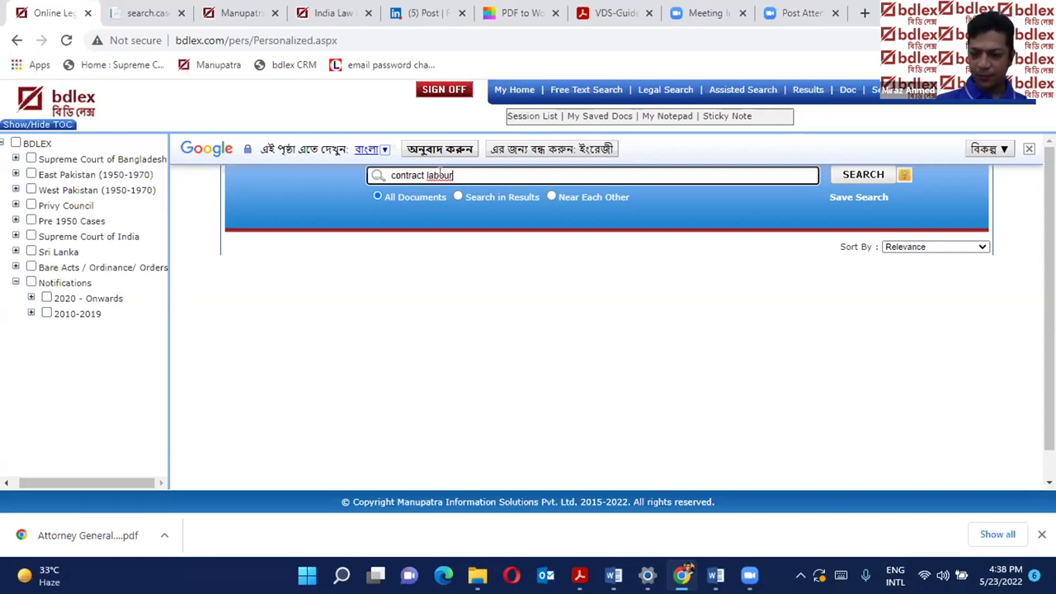
right_click(443, 176)
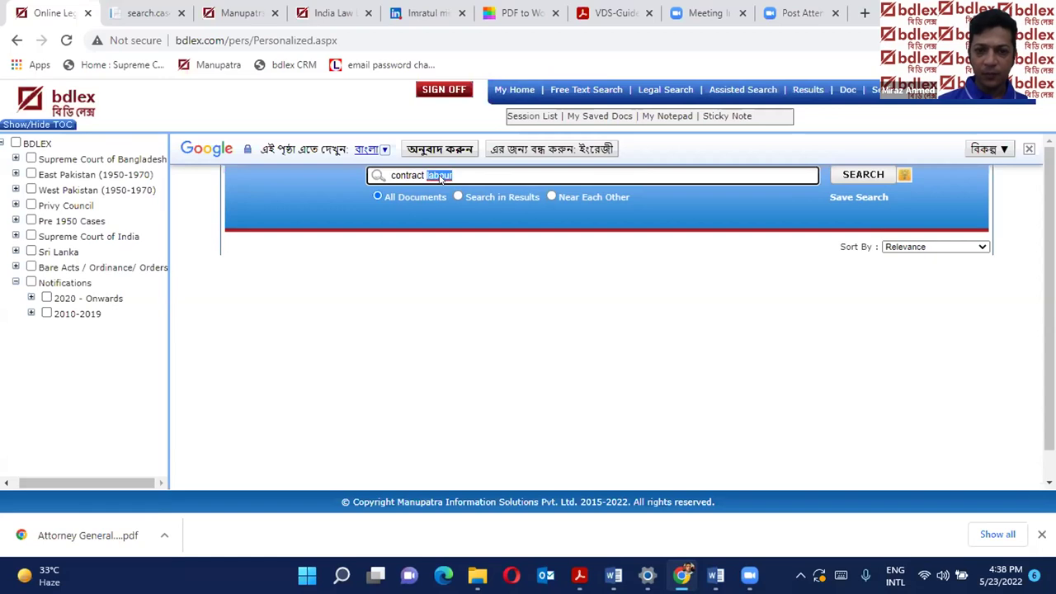
key("Escape")
left_click(707, 179)
left_click(835, 181)
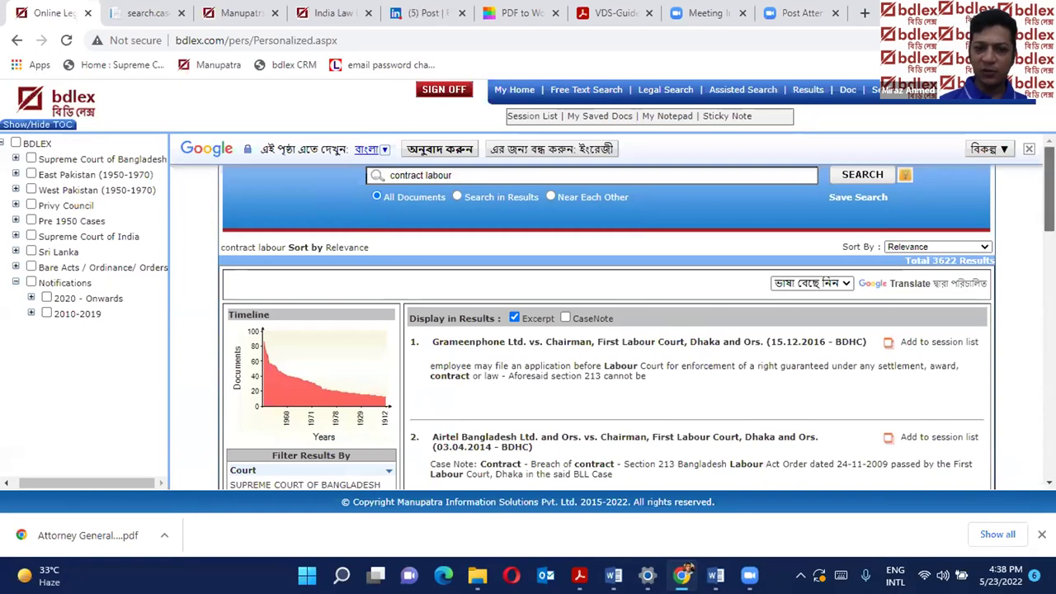
Filter the search results to the court Supreme Court of Bangladesh (Appellate Division).
scroll(1048, 190, "down", 3)
scroll(1048, 189, "up", 3)
scroll(346, 479, "down", 1)
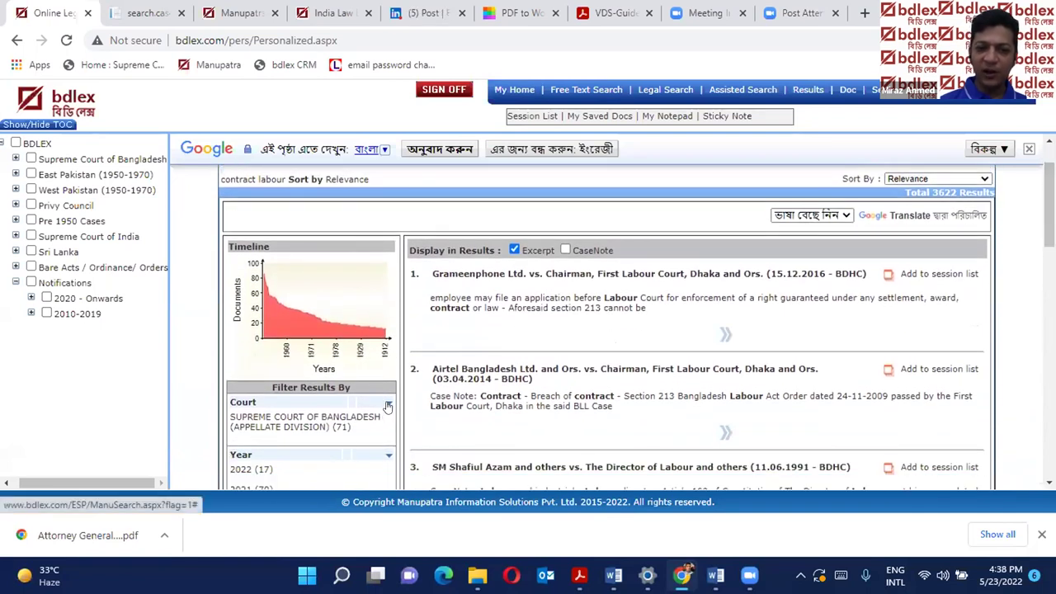
scroll(825, 279, "up", 1)
scroll(825, 279, "down", 3)
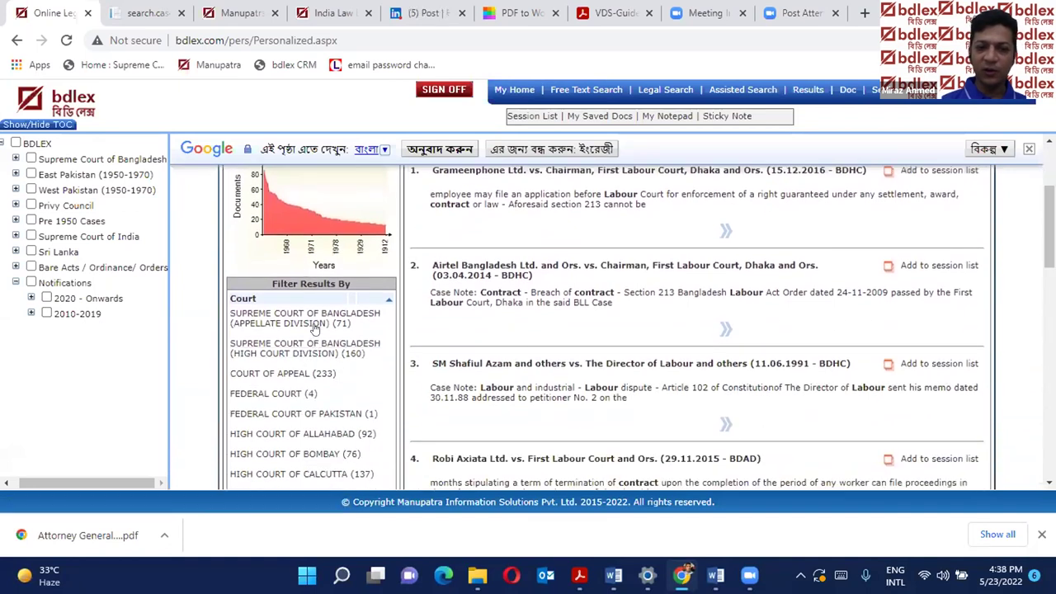
left_click(314, 324)
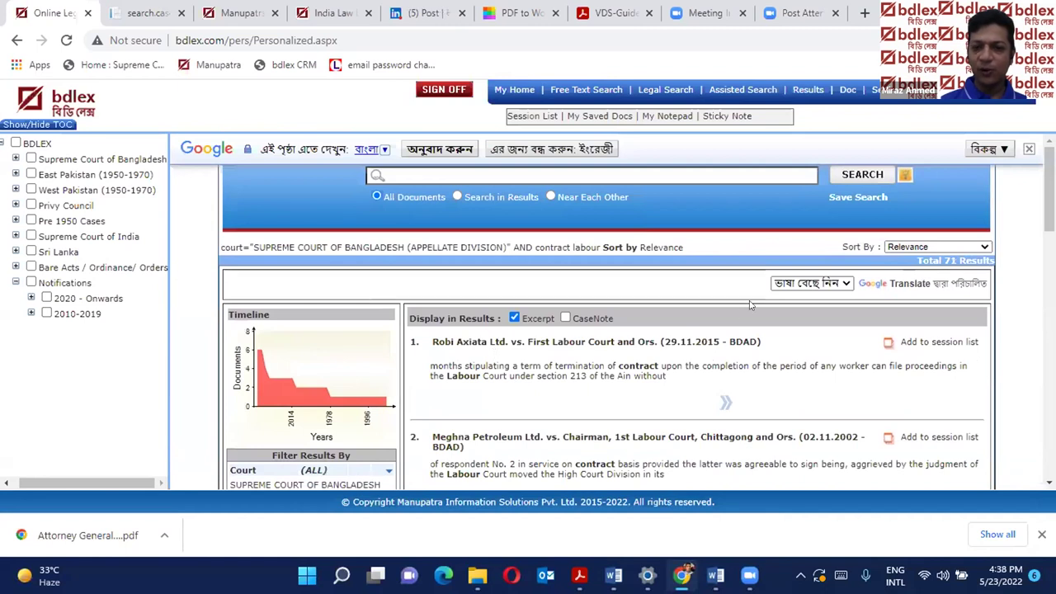
Sort the filtered results by Decision Date (Newest) and open the first judgment in the list.
scroll(825, 281, "down", 2)
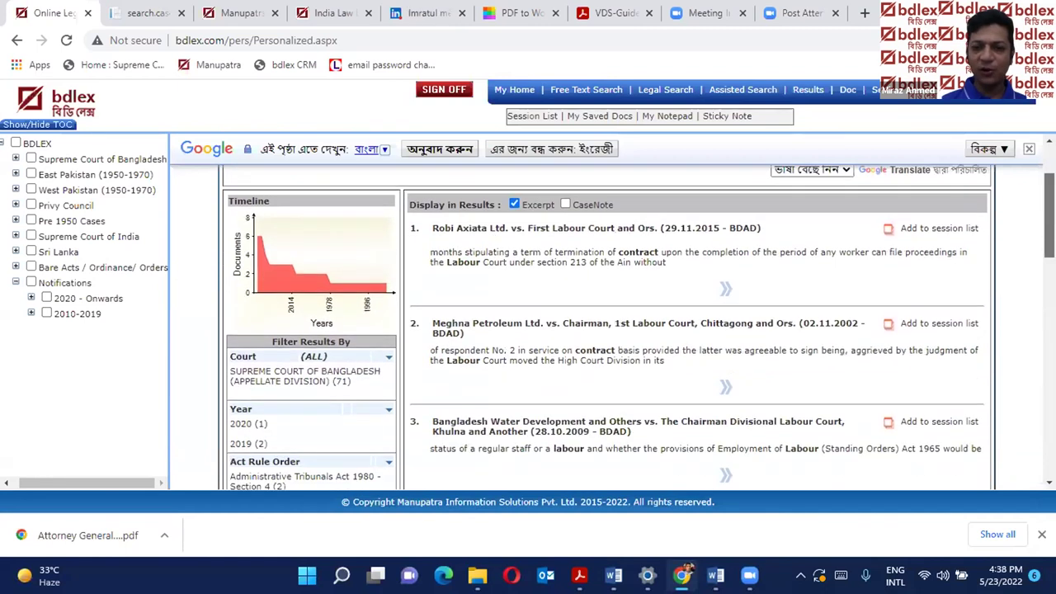
scroll(638, 327, "down", 1)
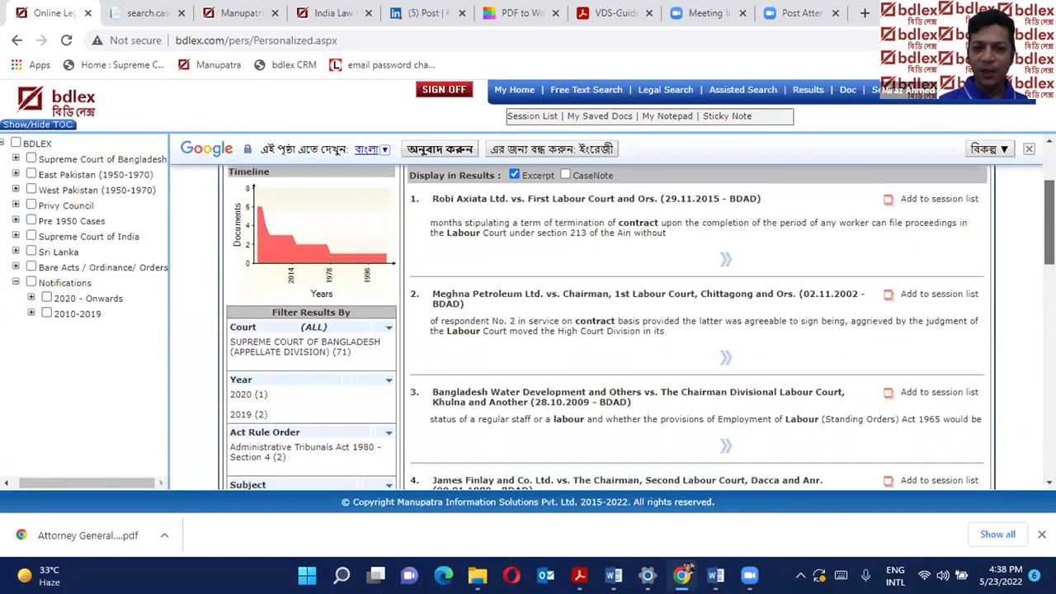
scroll(932, 234, "up", 3)
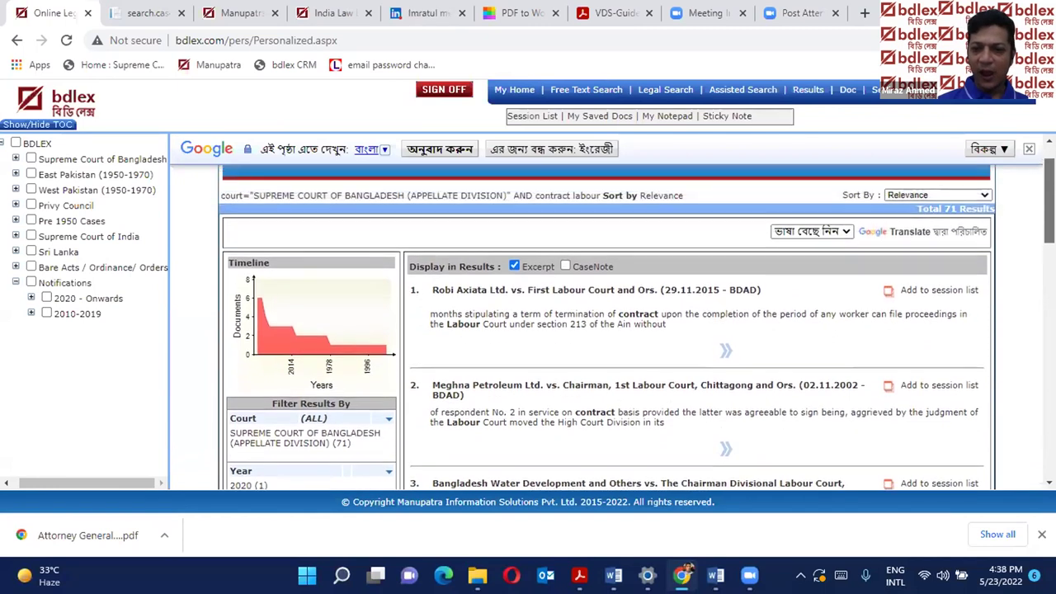
left_click(930, 234)
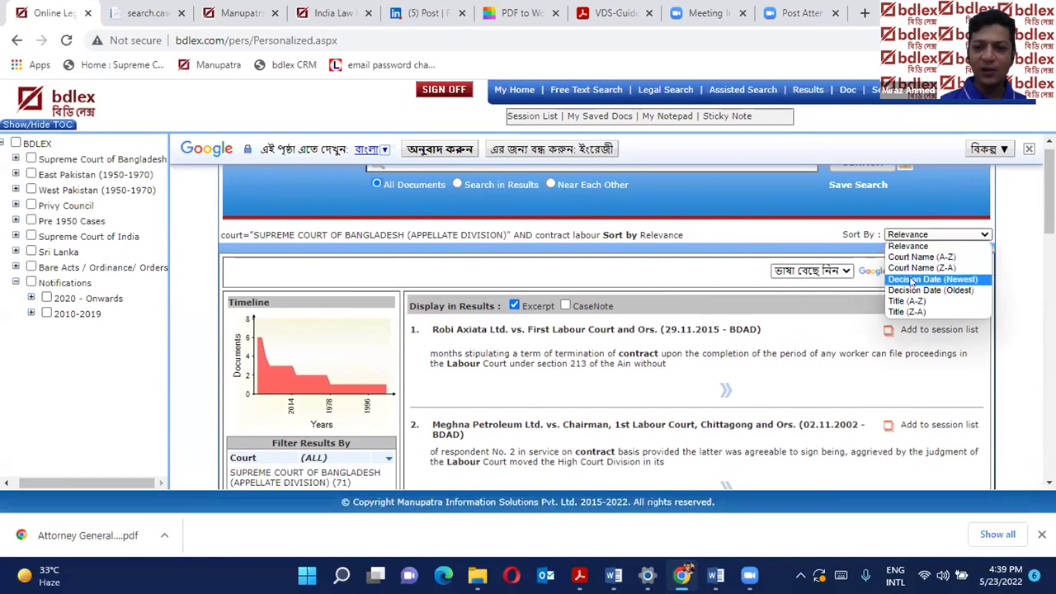
left_click(911, 280)
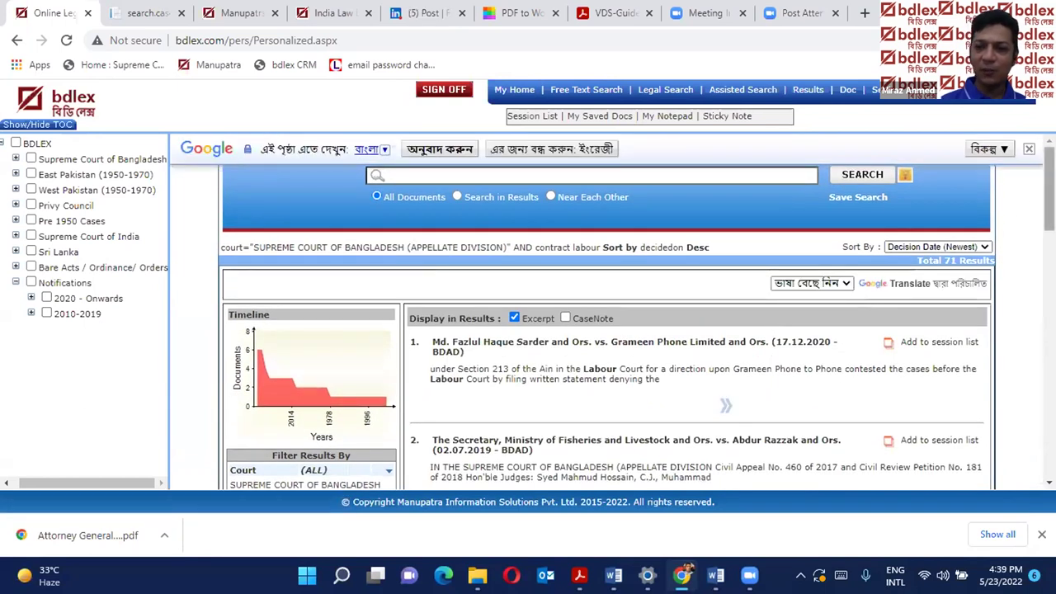
scroll(799, 282, "down", 2)
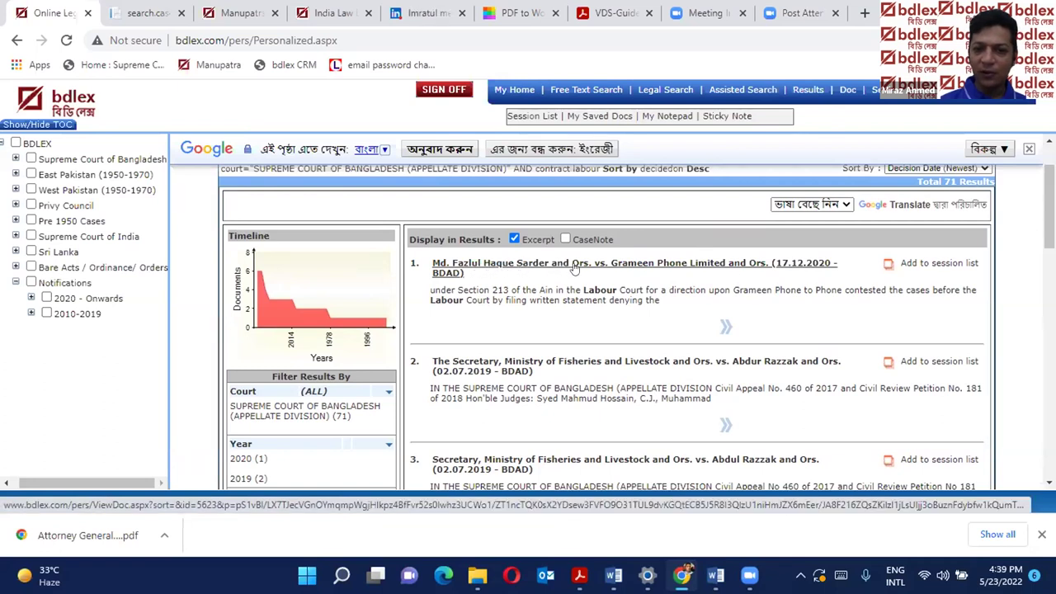
left_click(638, 269)
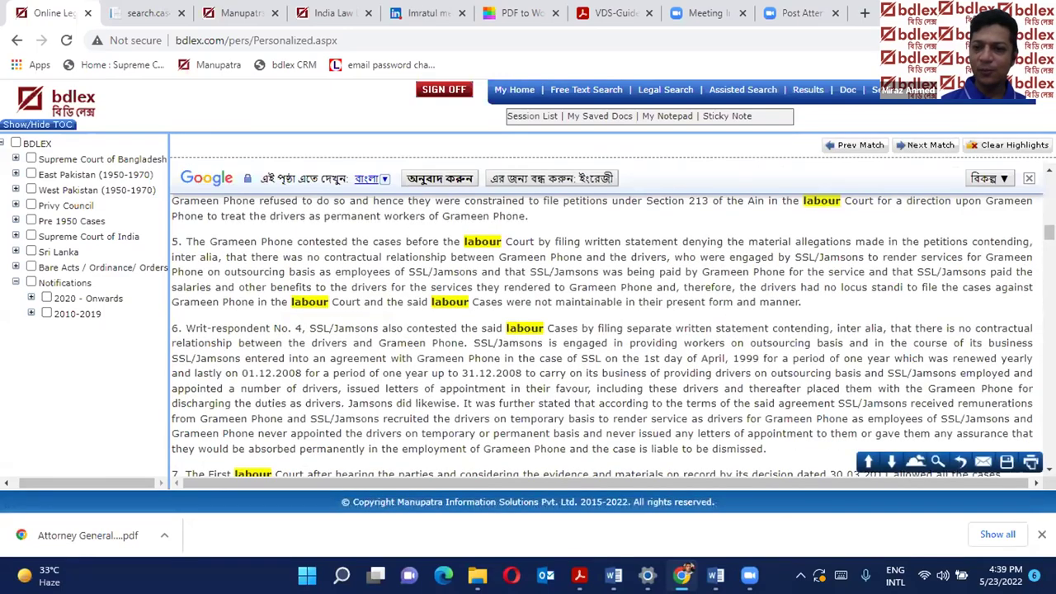
Examine the judgment's header details and read through its paragraphs for the highlighted words contract and labour.
scroll(602, 330, "up", 15)
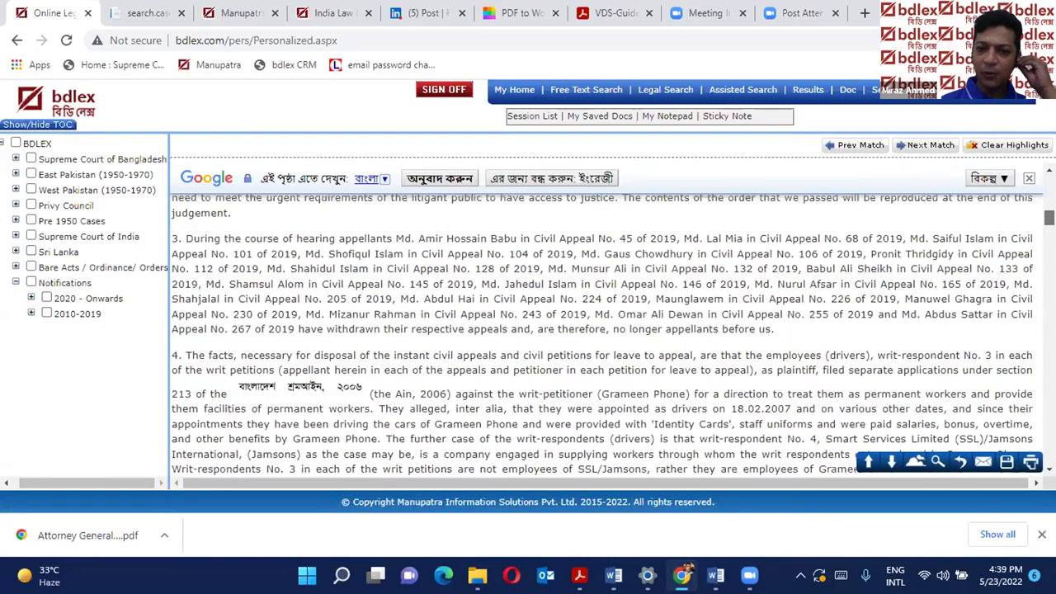
scroll(612, 329, "up", 6)
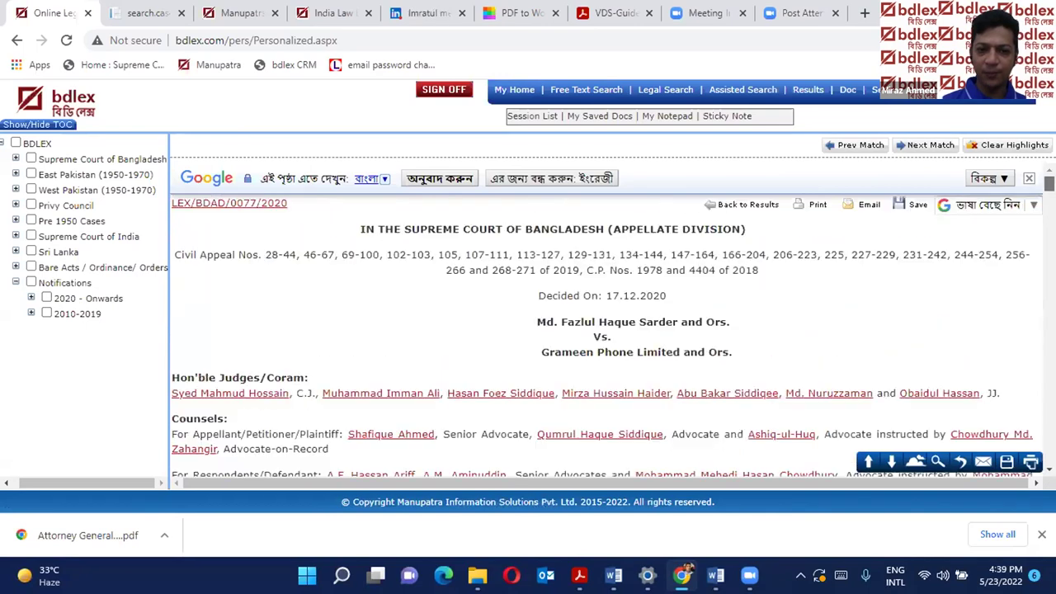
scroll(613, 334, "down", 12)
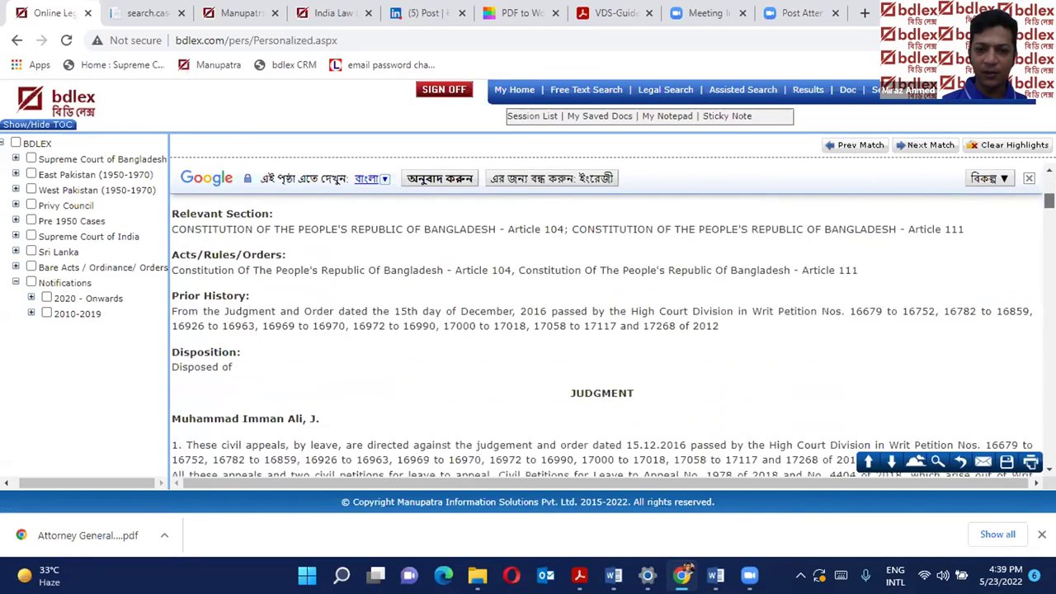
scroll(612, 334, "down", 10)
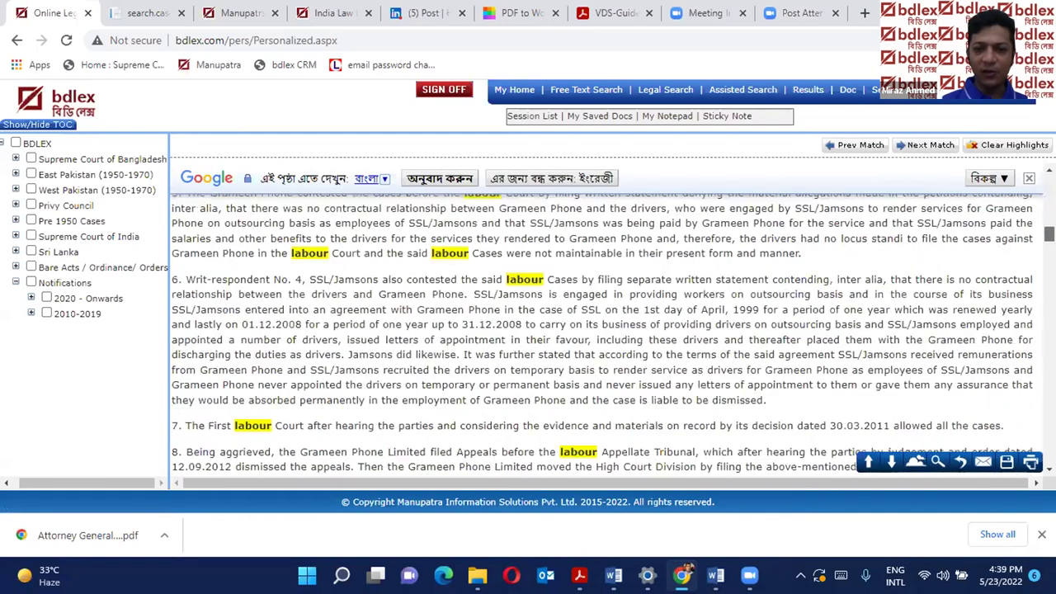
scroll(612, 334, "down", 12)
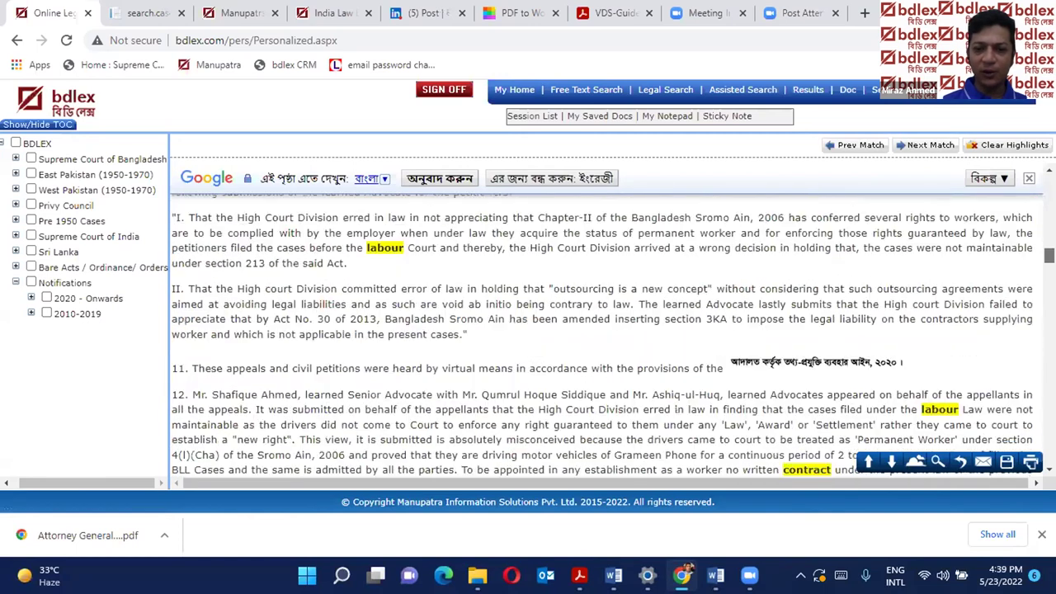
scroll(301, 394, "up", 10)
scroll(221, 327, "down", 10)
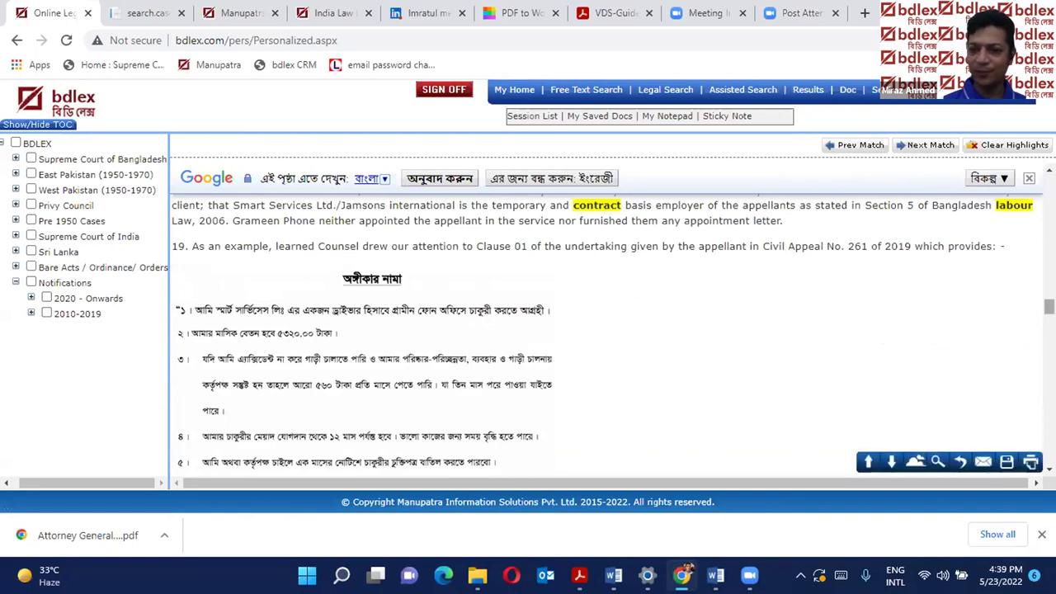
scroll(363, 330, "down", 3)
scroll(610, 338, "down", 10)
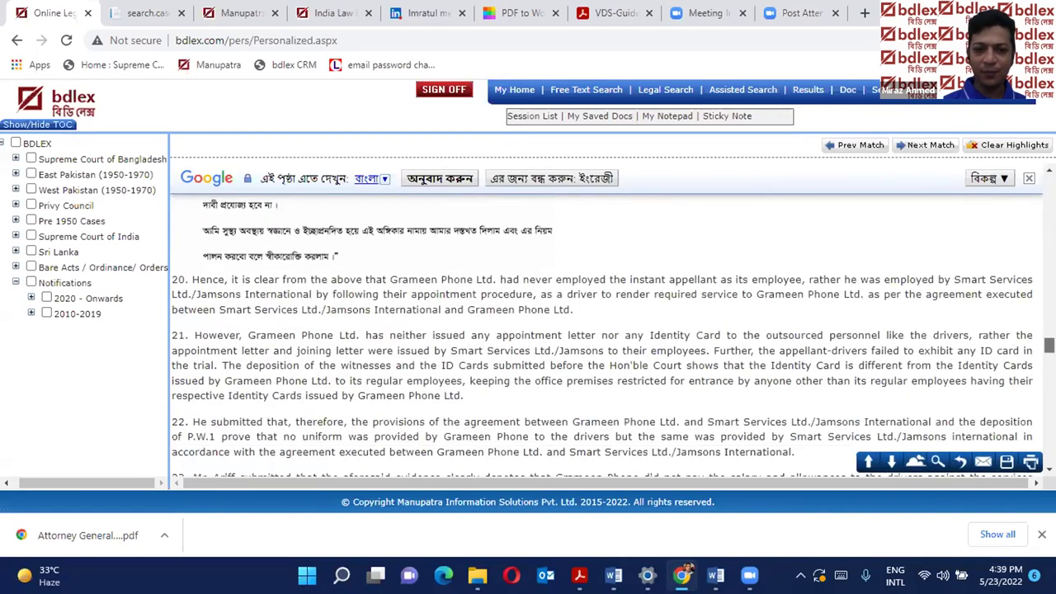
scroll(487, 388, "down", 6)
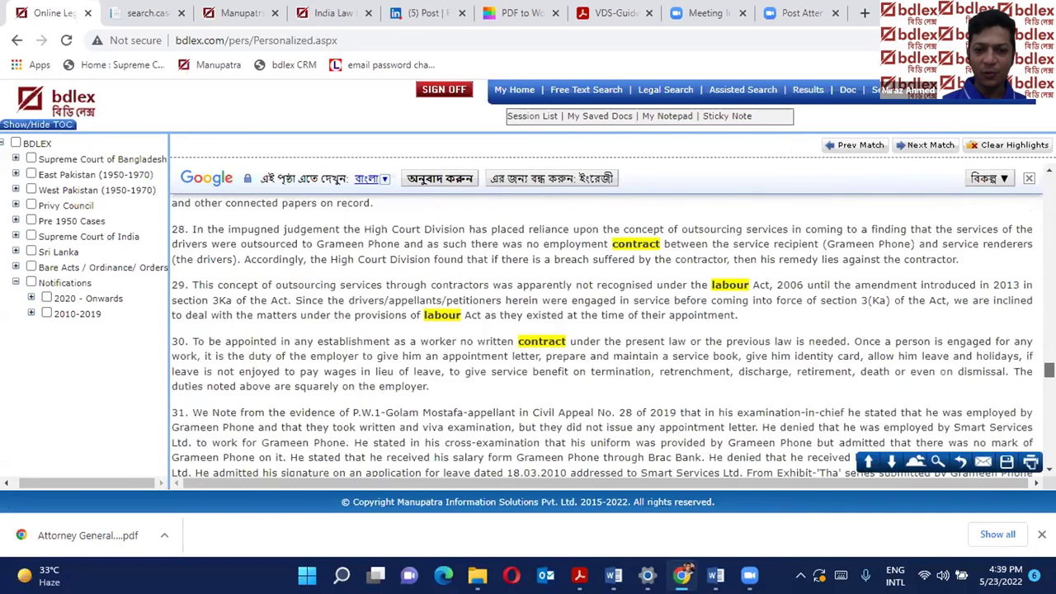
Open the Constitution's Article 104 linked in paragraph 44 of the judgment, read its provision and close it.
scroll(487, 388, "down", 10)
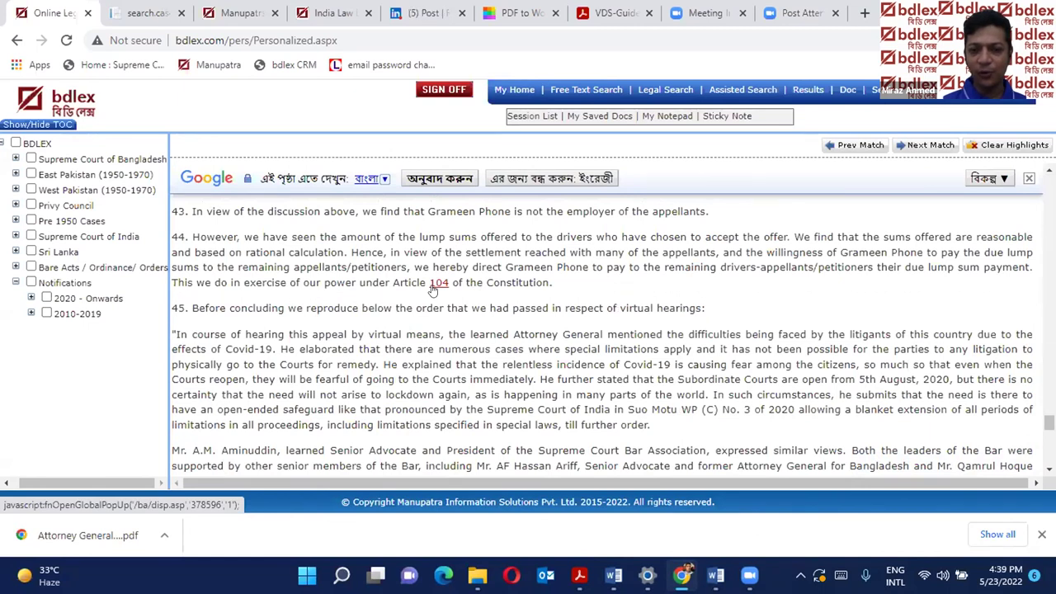
left_click(434, 288)
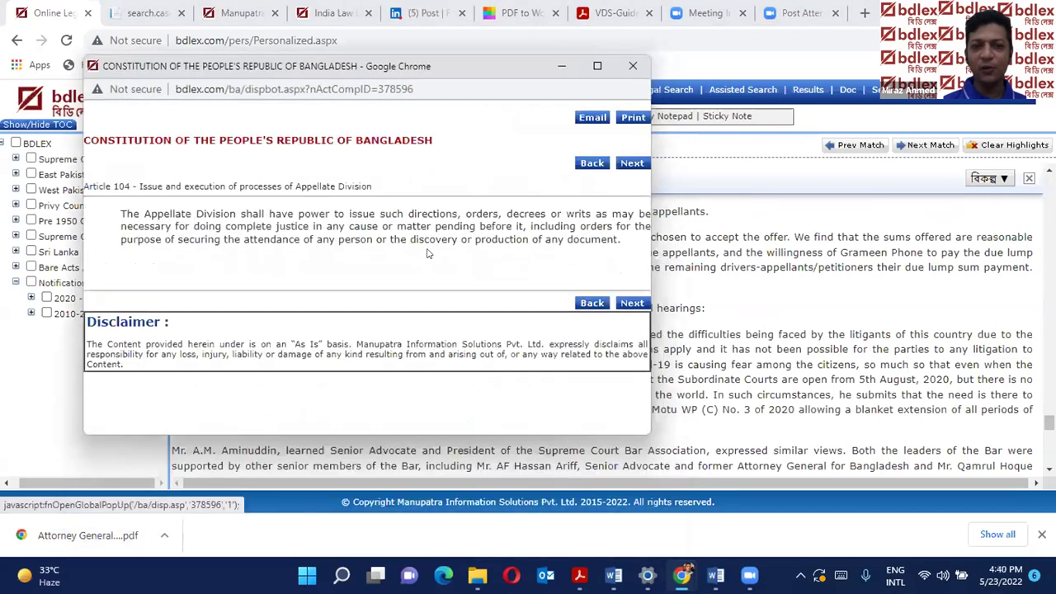
left_click(635, 66)
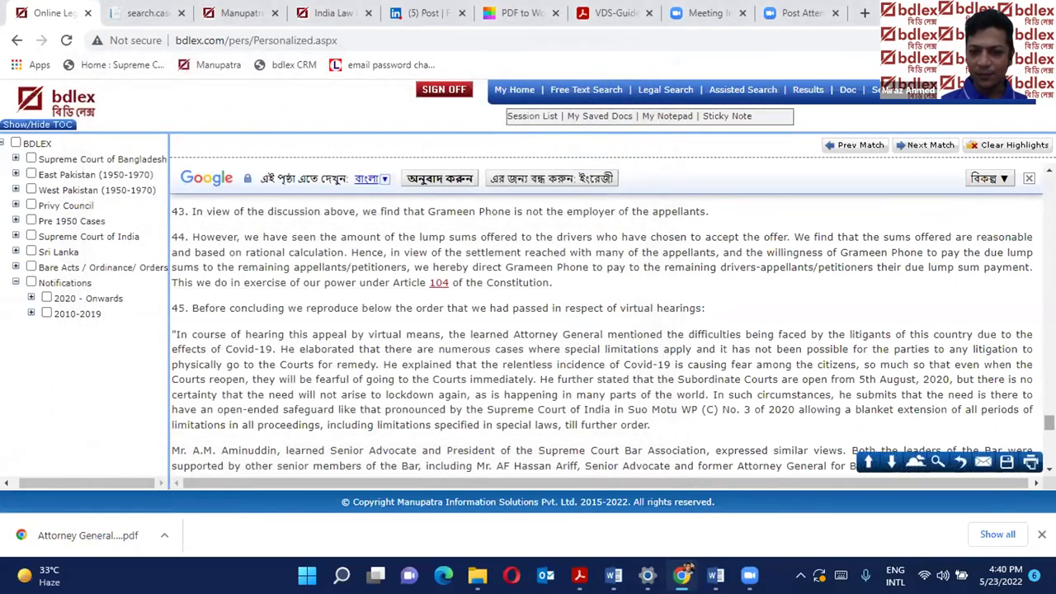
Skim the rest of the judgment, view its equivalent citations and return to the judgment's header.
scroll(1048, 423, "down", 1)
scroll(610, 330, "down", 10)
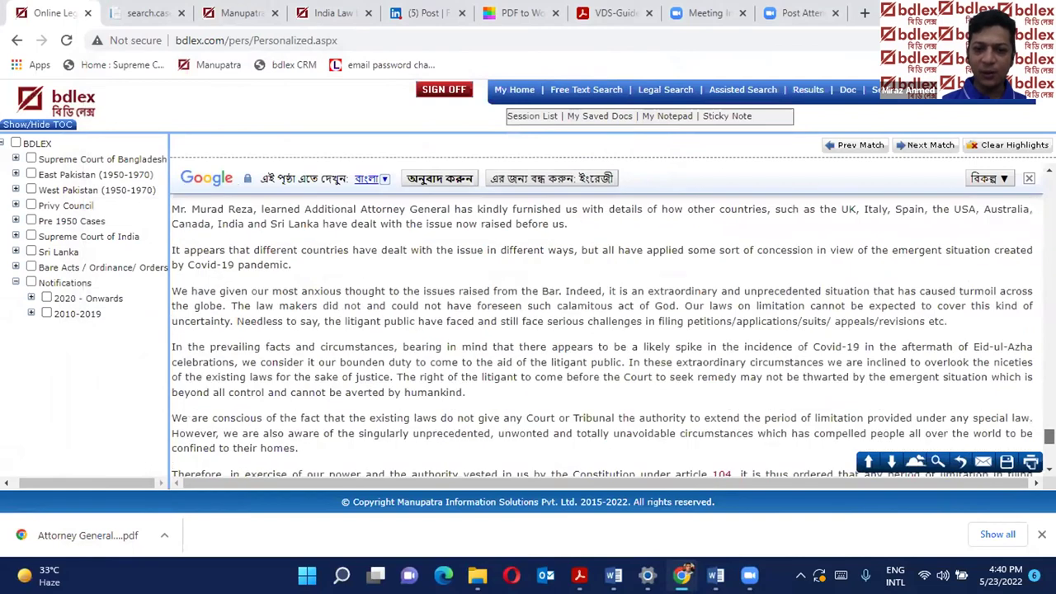
scroll(603, 330, "up", 7)
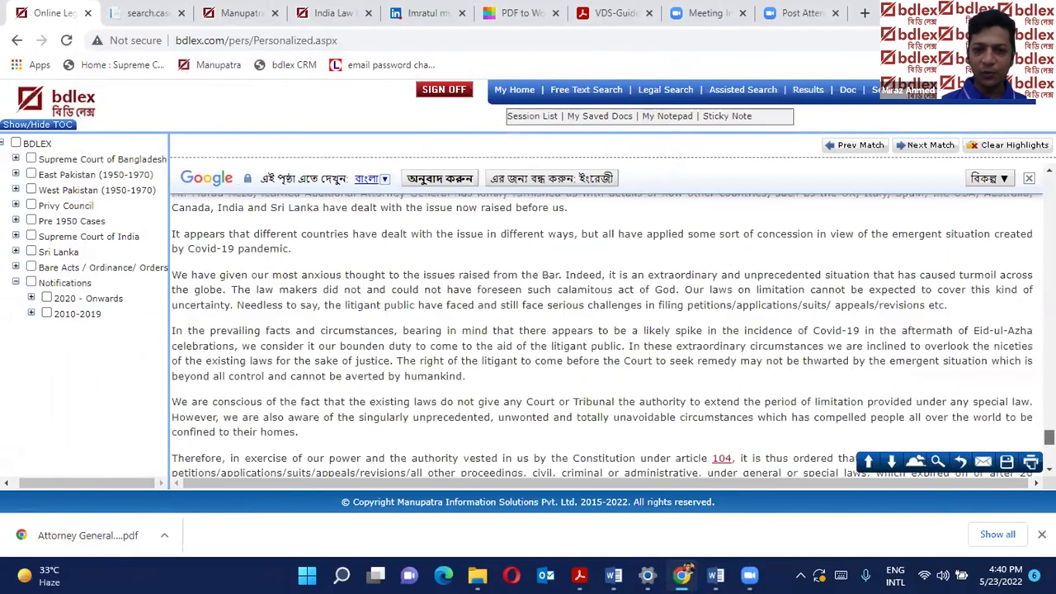
scroll(602, 336, "up", 10)
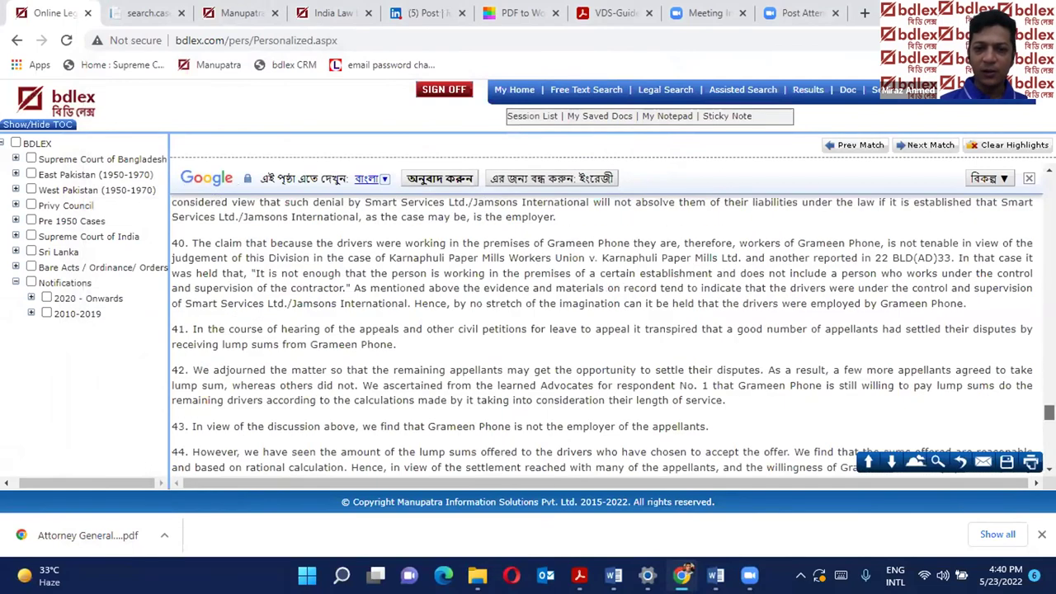
scroll(301, 271, "up", 10)
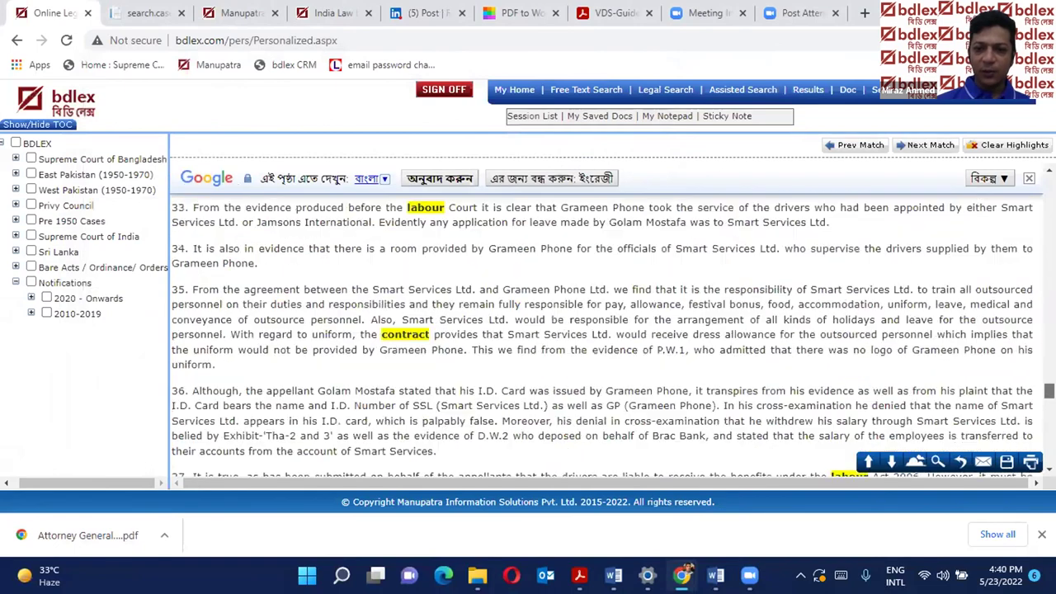
scroll(301, 271, "up", 10)
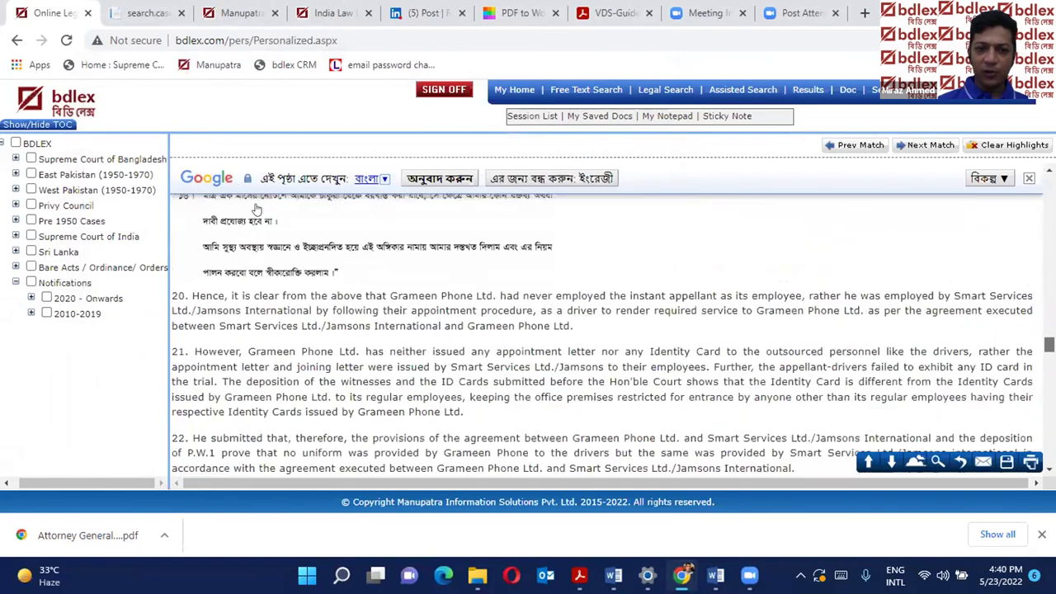
scroll(595, 244, "up", 10)
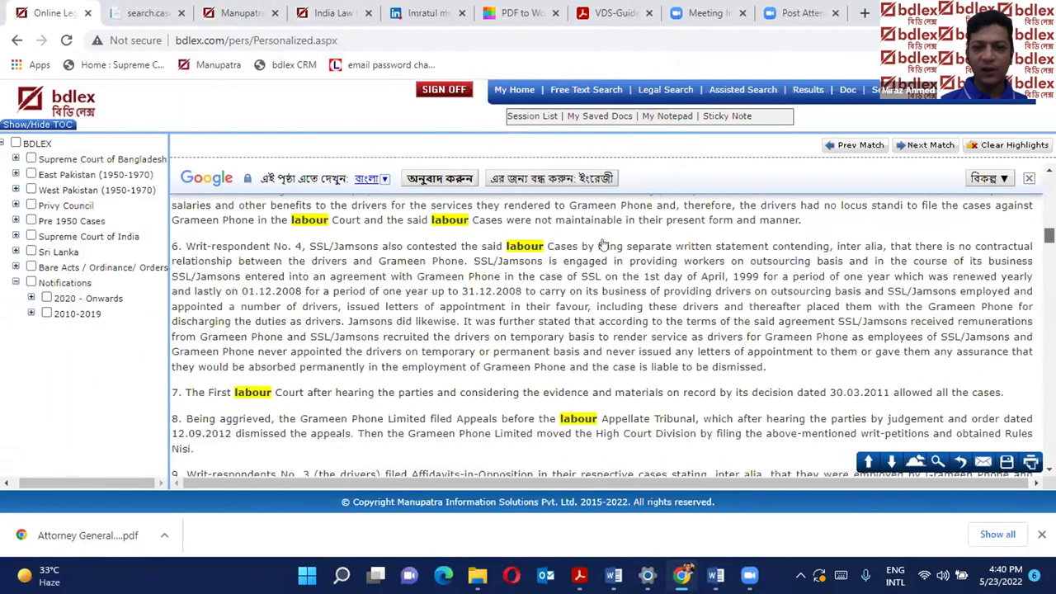
left_click(603, 245)
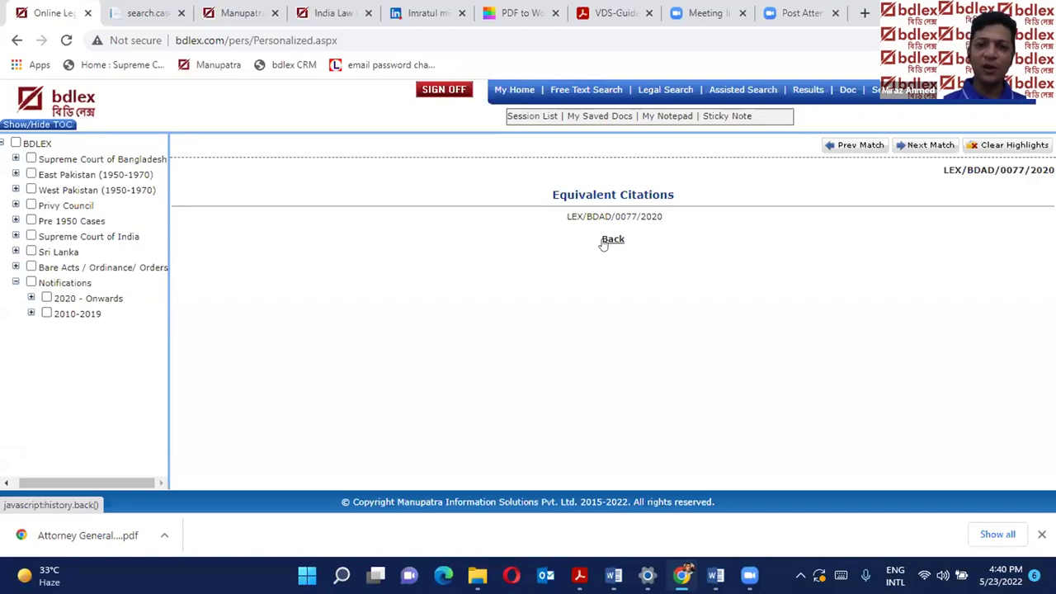
left_click(612, 240)
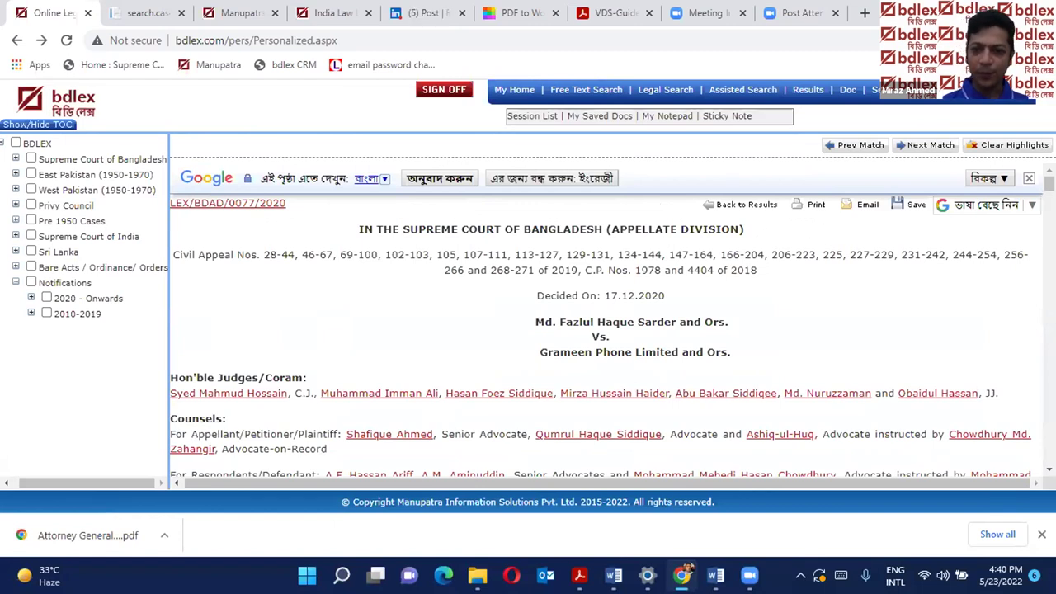
scroll(613, 330, "down", 2)
scroll(613, 330, "up", 2)
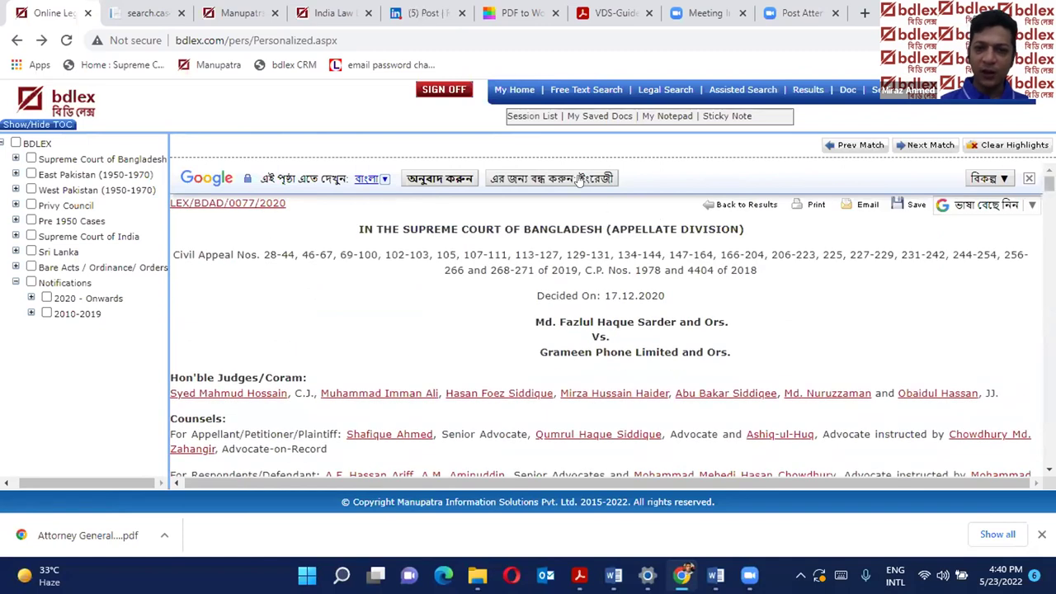
Run a new free text search for "saxual harassment work place" with the Near Each Other option.
left_click(586, 91)
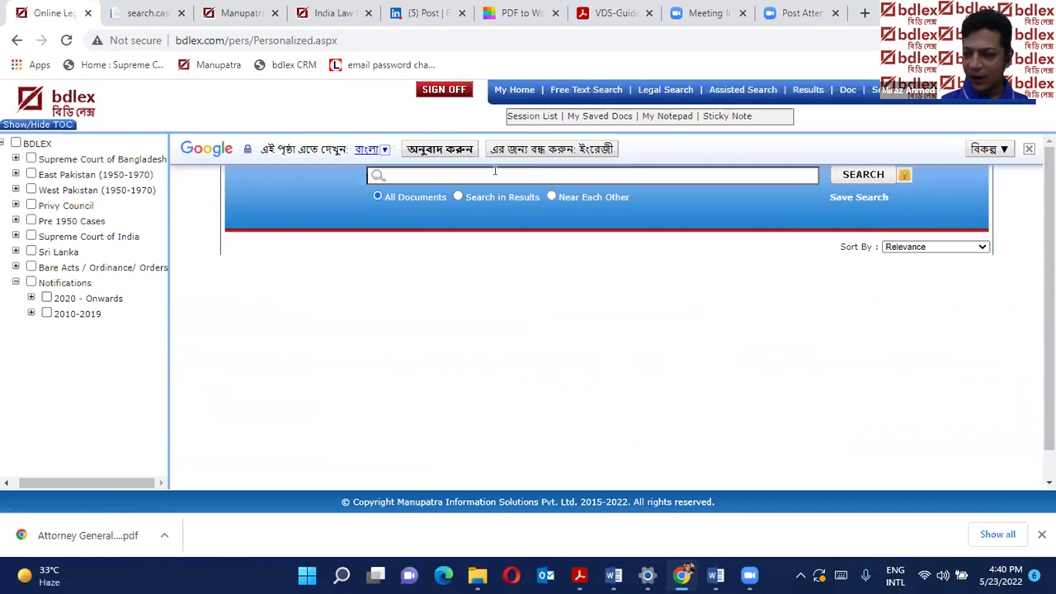
left_click(495, 171)
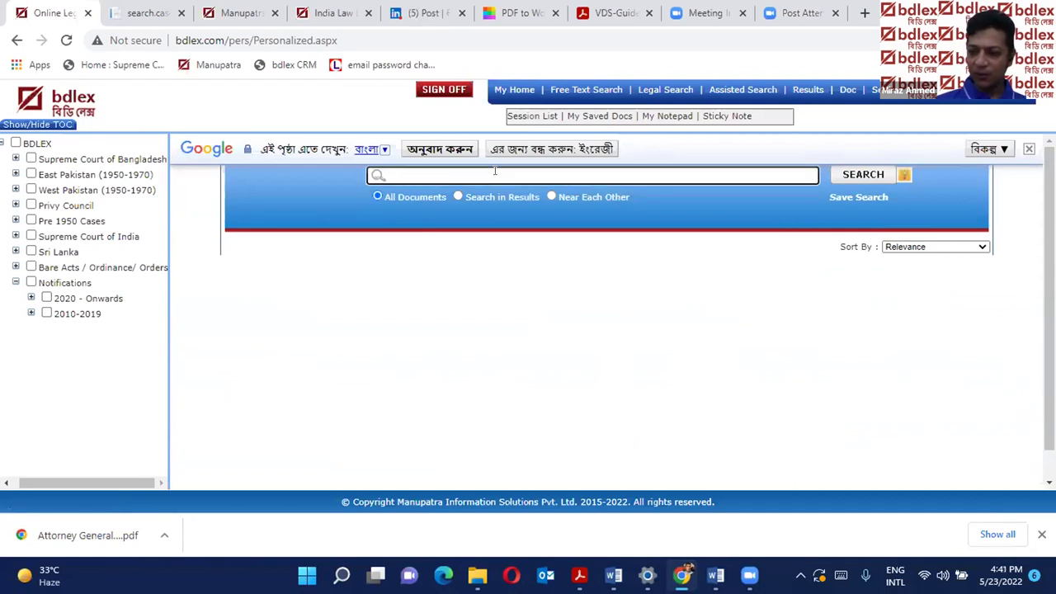
type("sa")
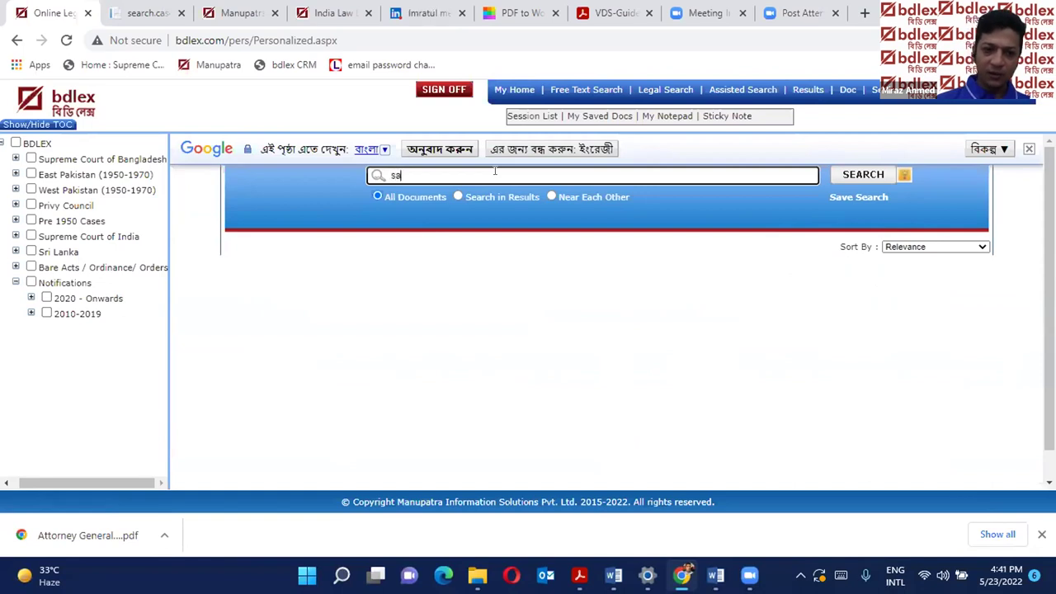
type("xu")
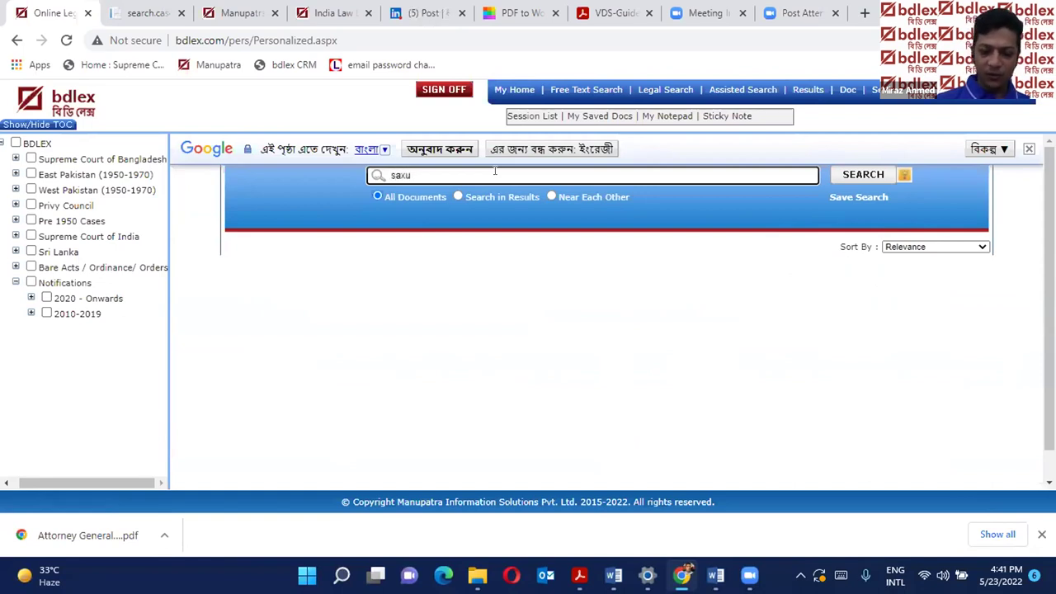
type("al")
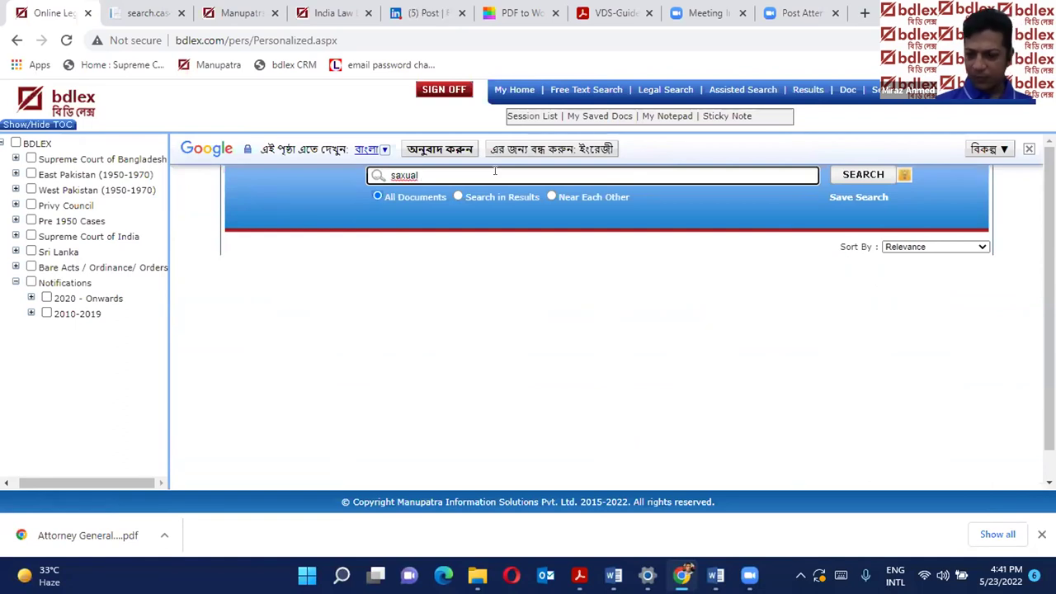
type(" h")
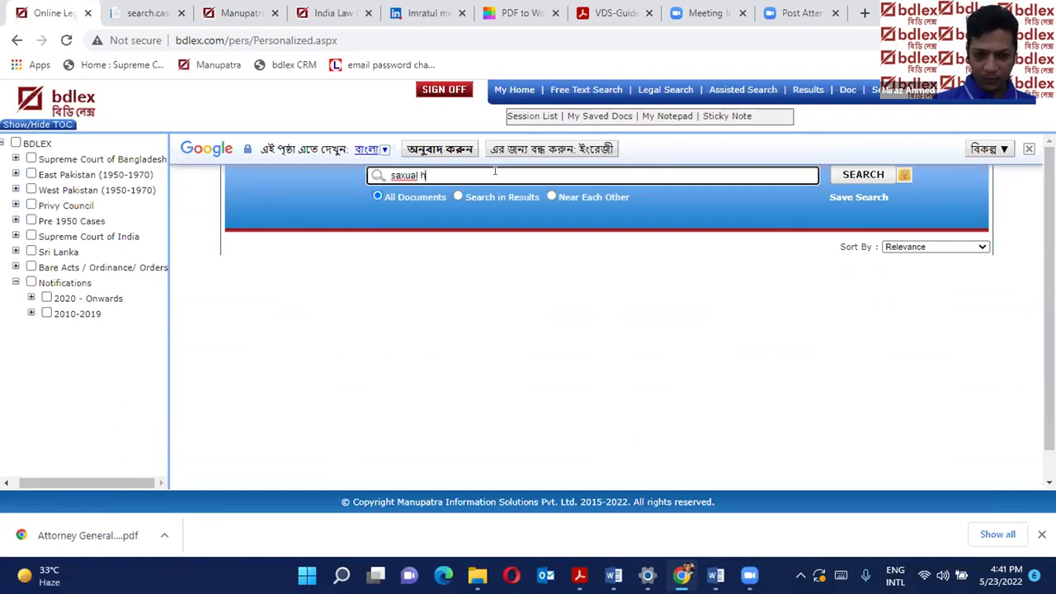
type("arassment")
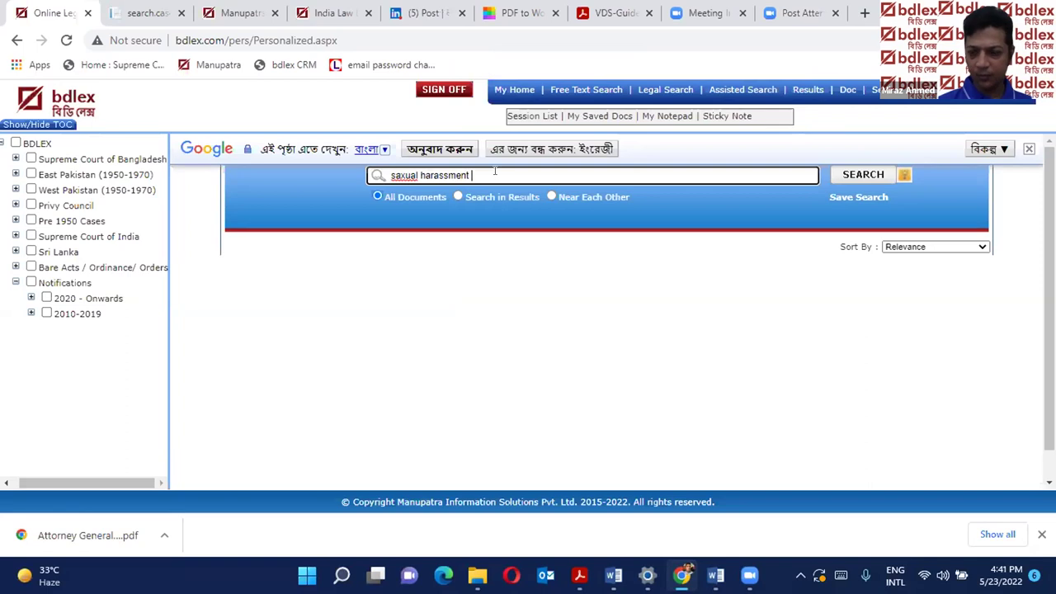
type(" wo")
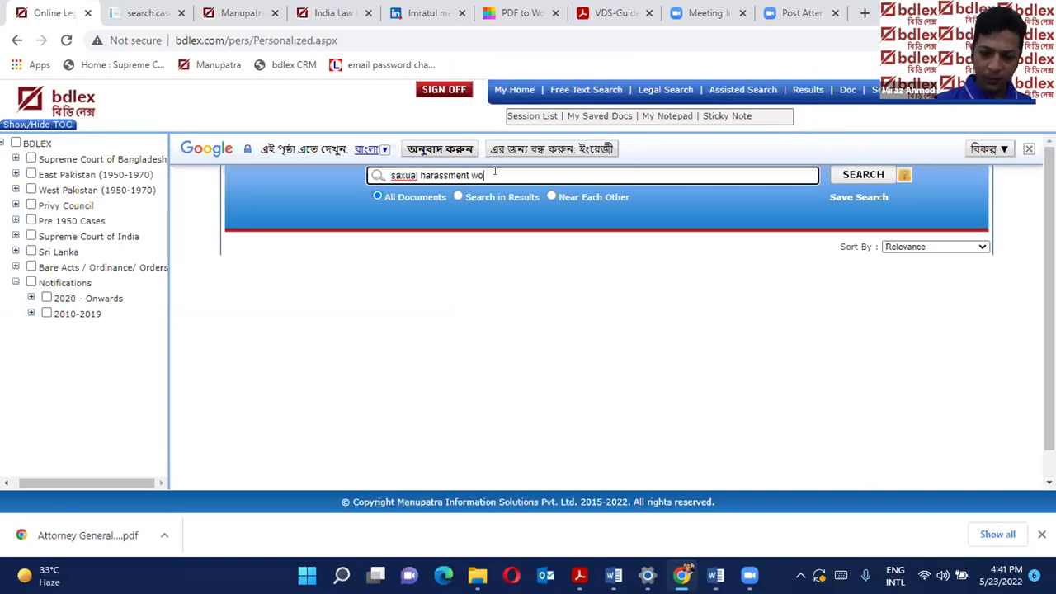
type("rk place")
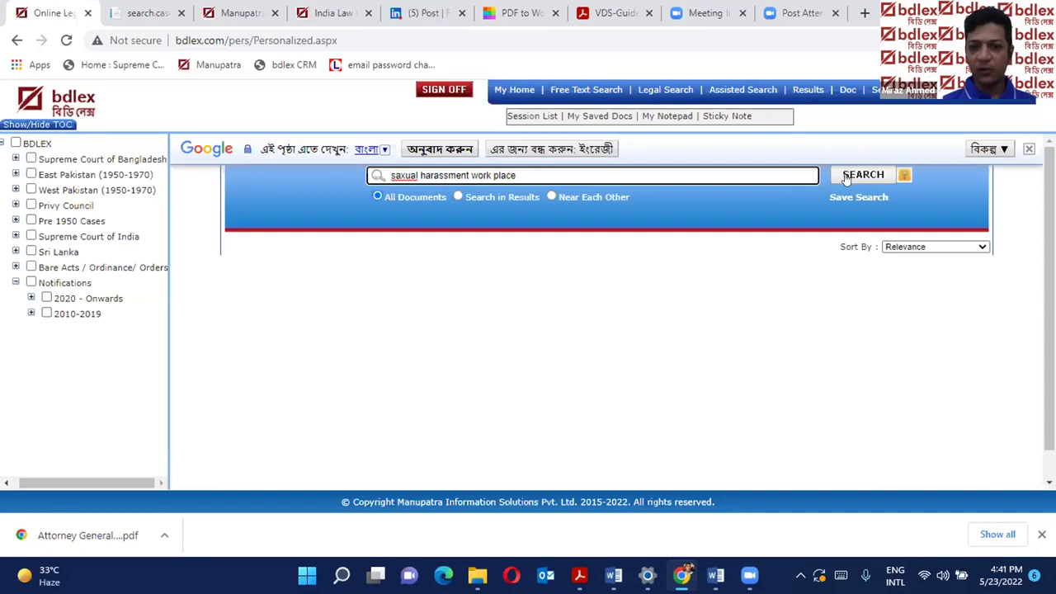
left_click(551, 196)
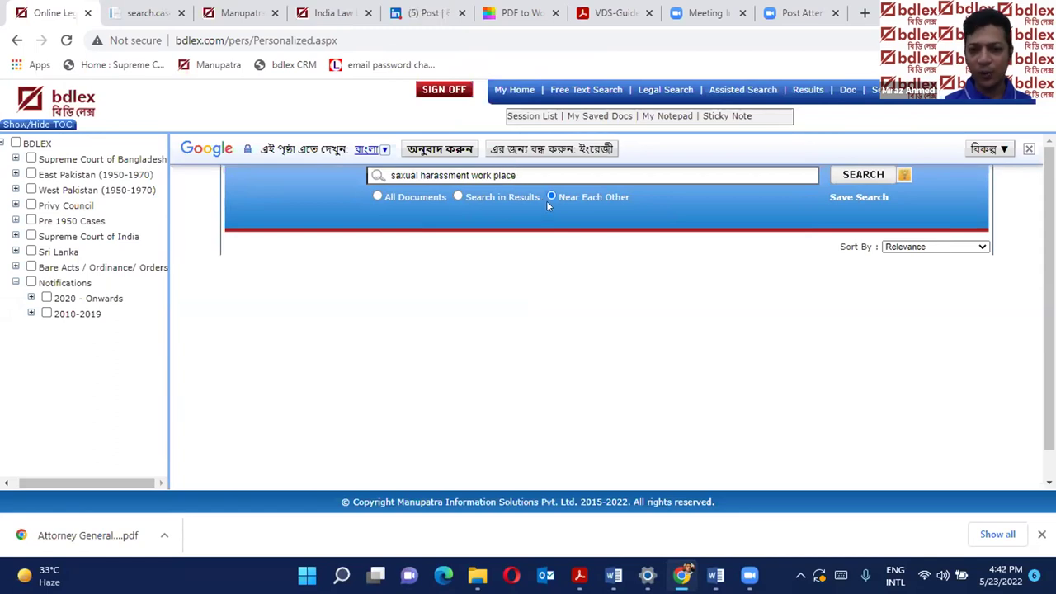
left_click(849, 175)
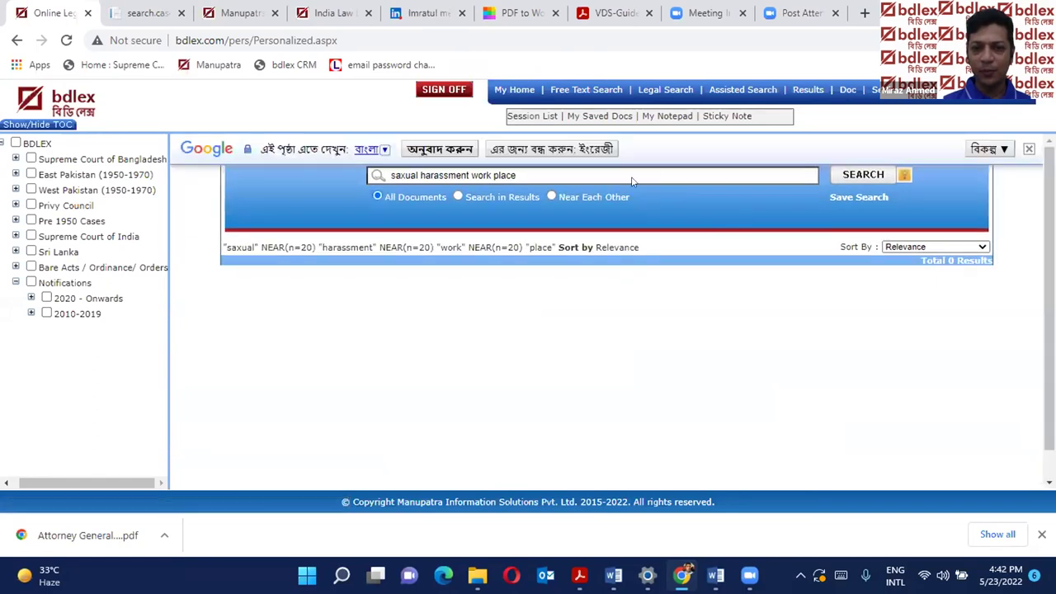
Rerun the search over all documents with the suggested spelling "sexual harassment work place" and open the British American Tobacco Bangladesh judgment.
left_click(853, 176)
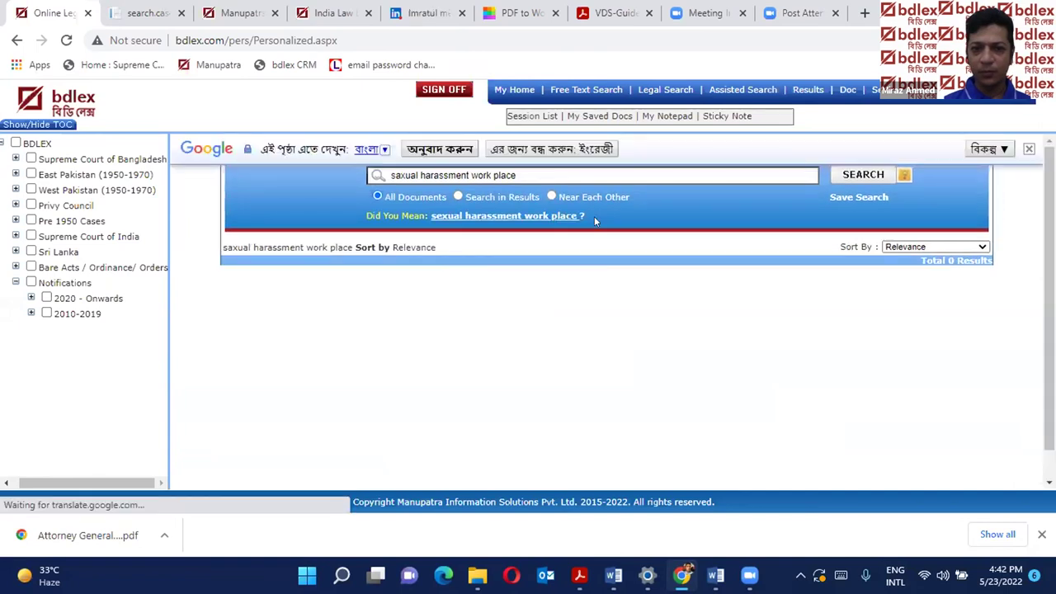
left_click(507, 217)
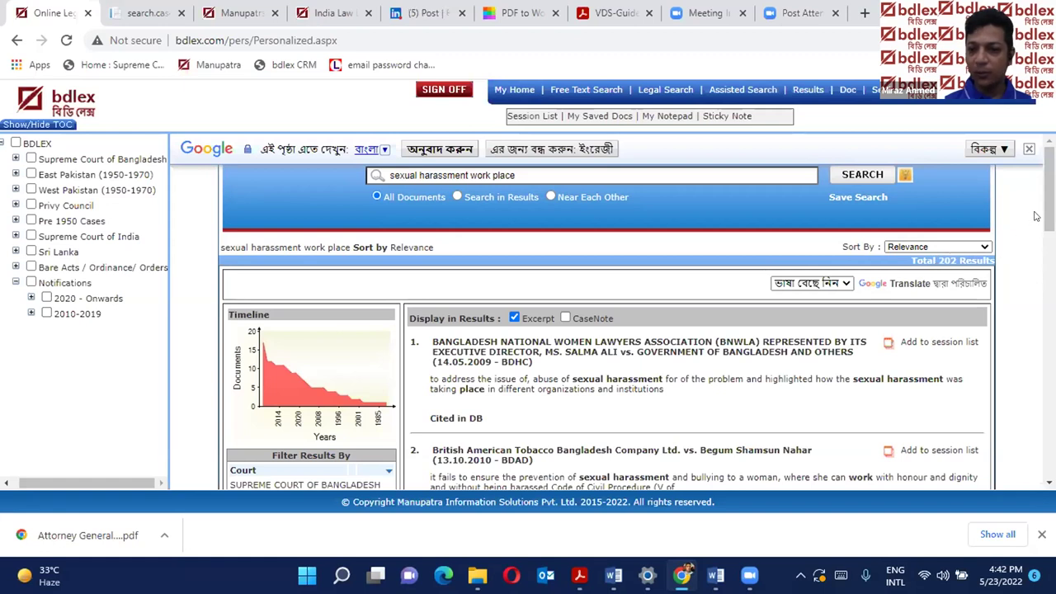
left_click_drag(1049, 190, 1049, 213)
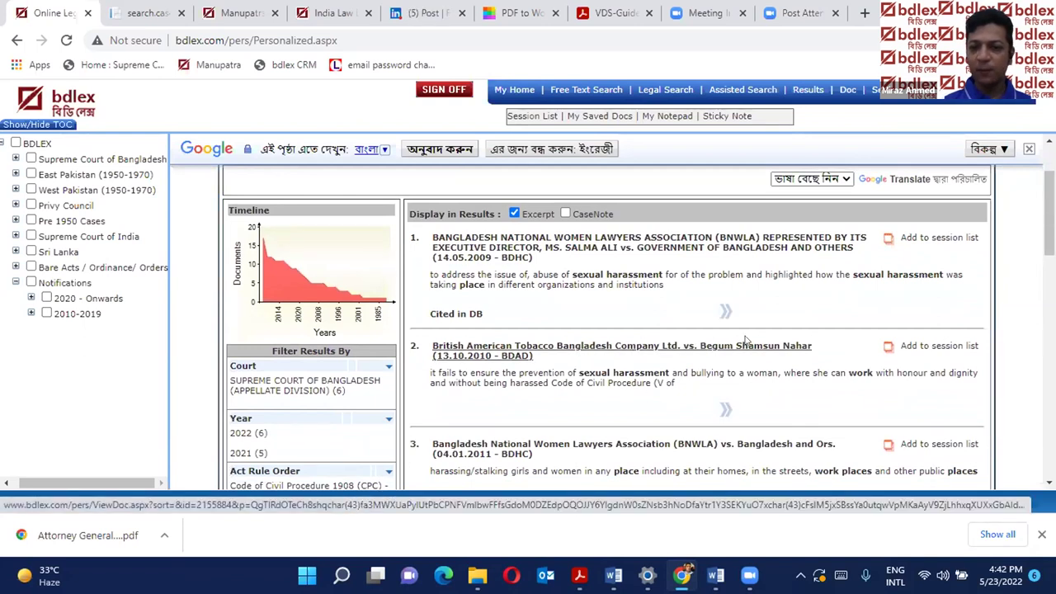
left_click(663, 352)
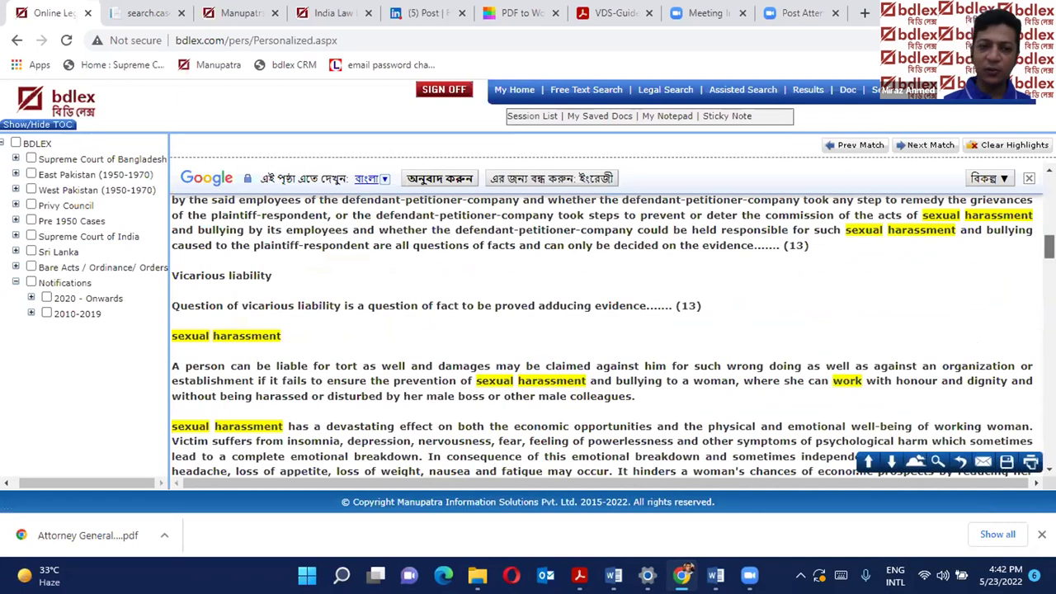
key("Home")
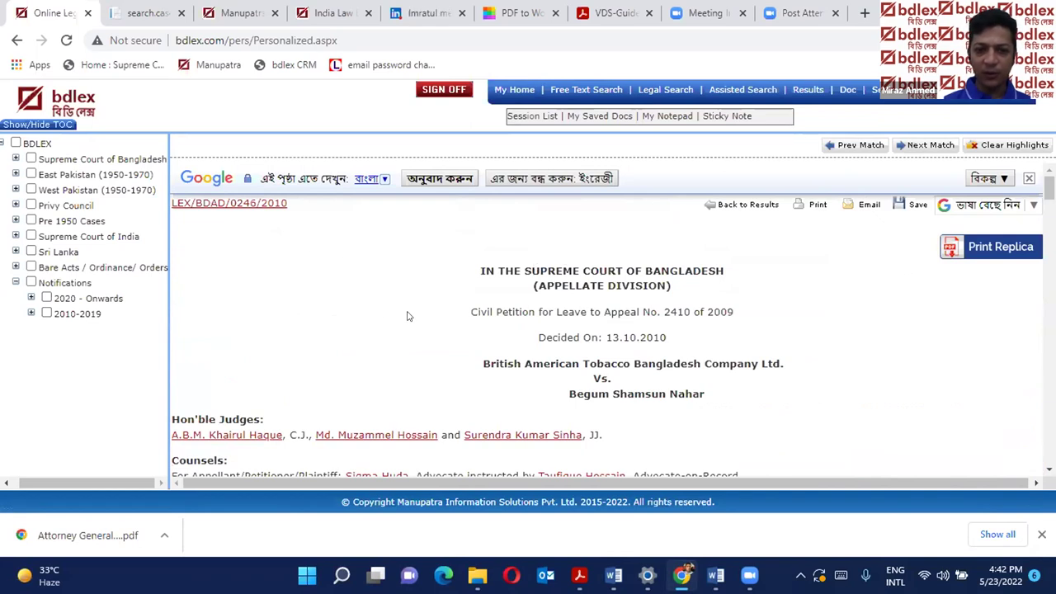
View the equivalent citations of the British American Tobacco judgment LEX/BDAD/0246/2010 and return to its text.
left_click(253, 205)
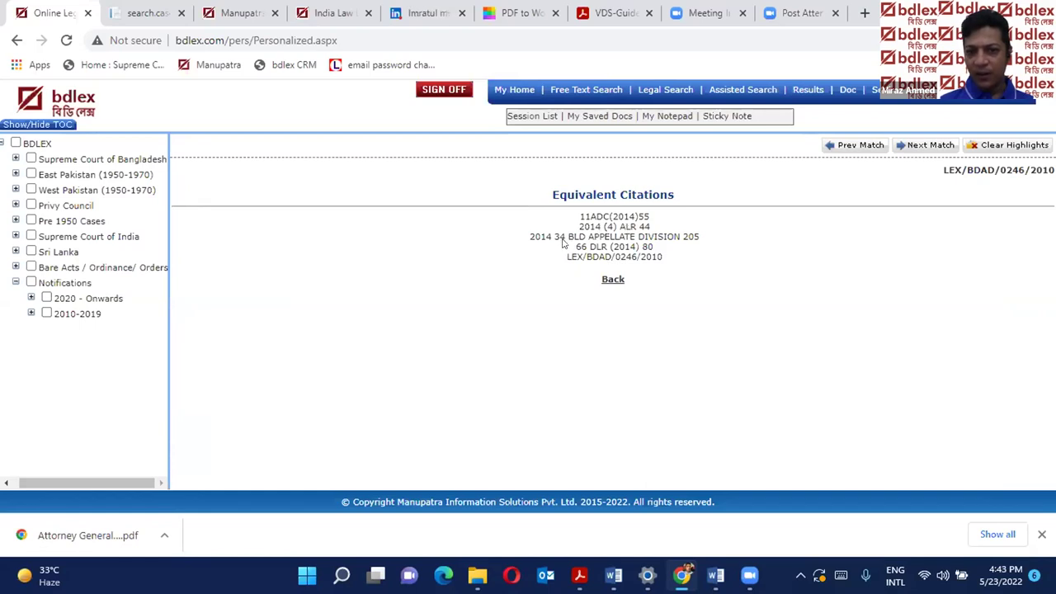
left_click(613, 280)
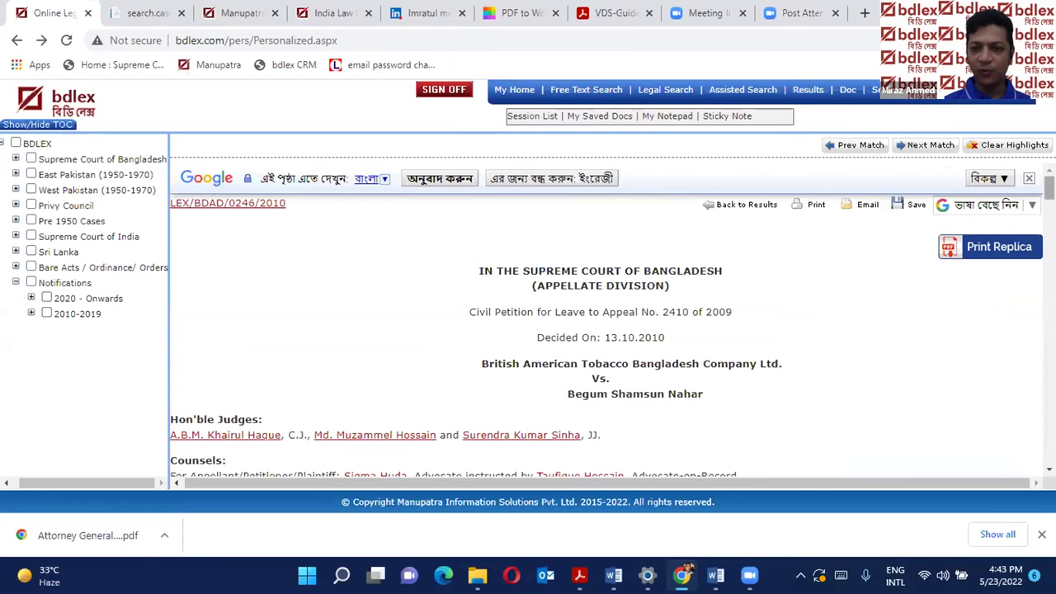
right_click(1048, 211)
key("Escape")
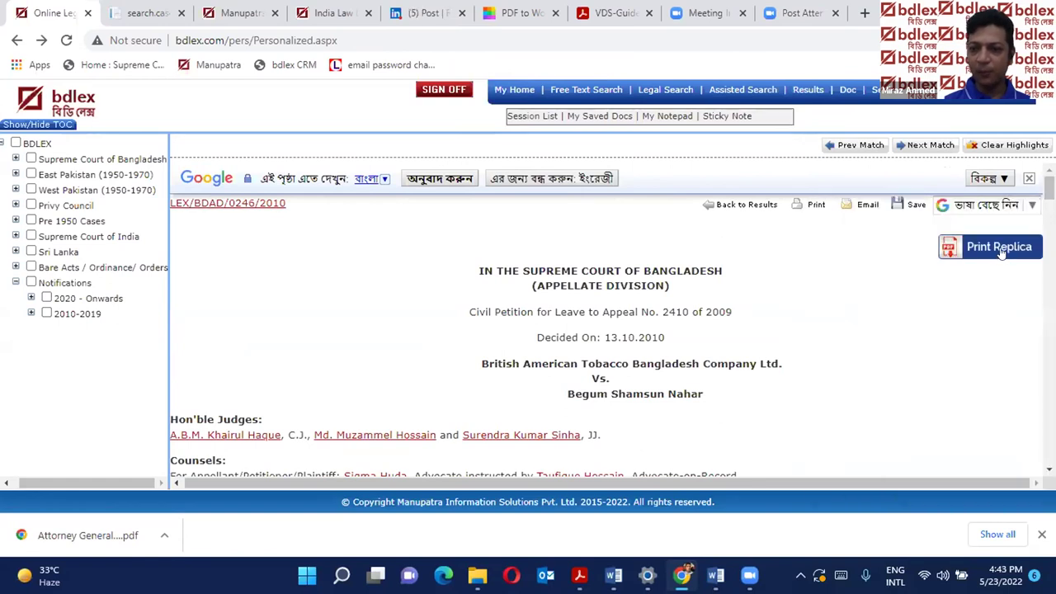
Open the judgment's BLD print replica PDF, look through its pages and close it.
left_click(1001, 251)
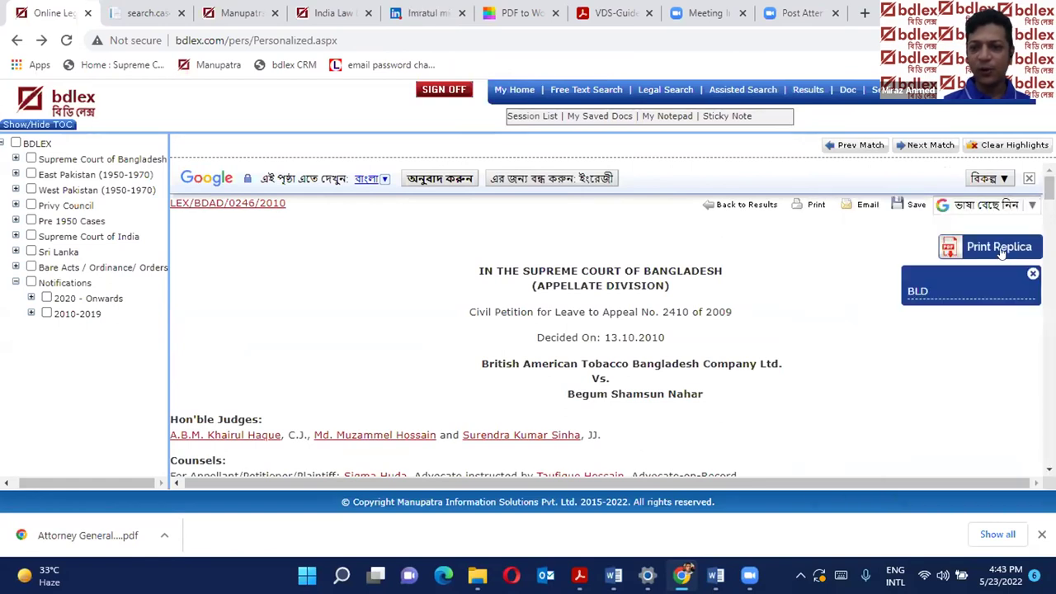
left_click(949, 291)
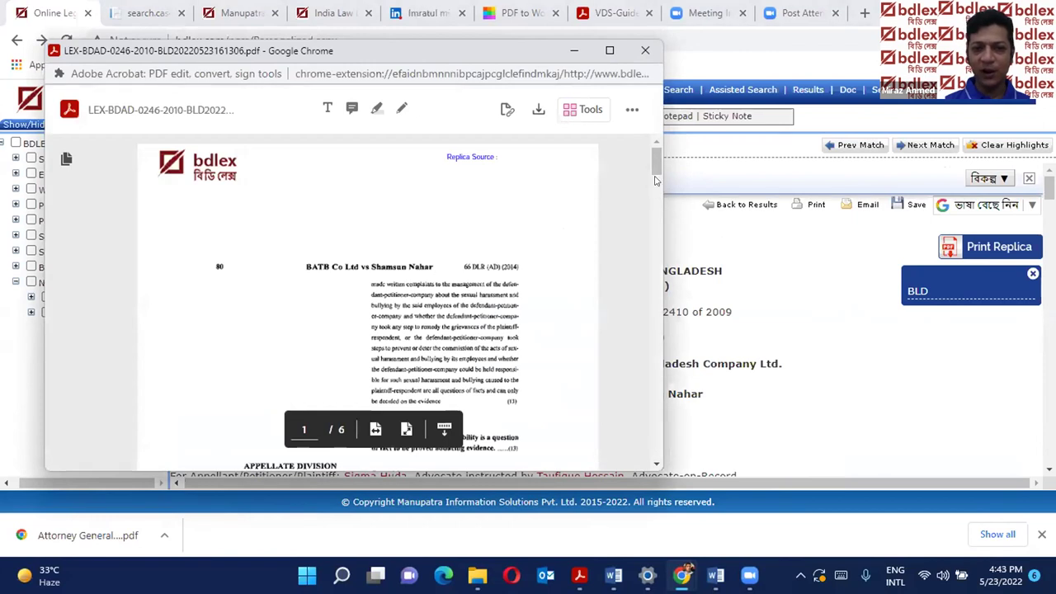
scroll(657, 217, "down", 2)
left_click_drag(658, 217, 656, 254)
scroll(657, 277, "down", 2)
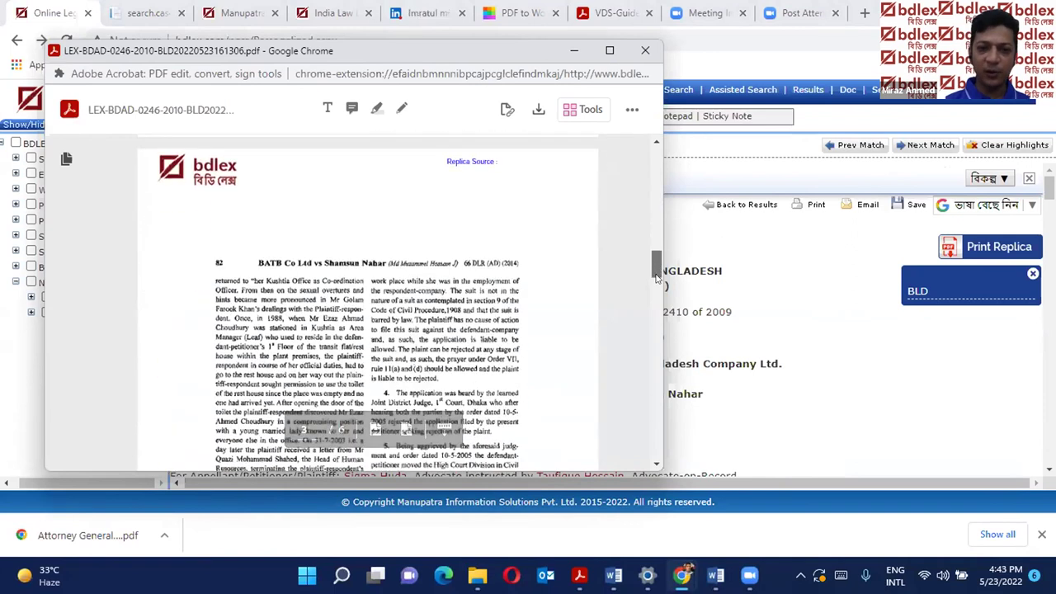
left_click(646, 51)
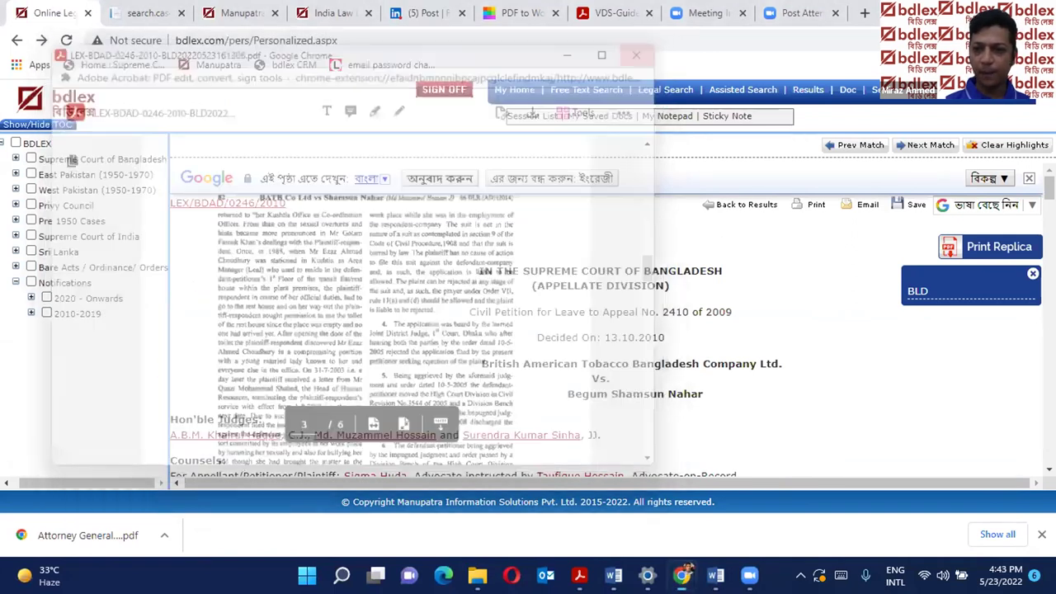
Look through the full text of the British American Tobacco judgment, examining the passages with highlighted search terms, and return to its beginning.
scroll(600, 330, "down", 10)
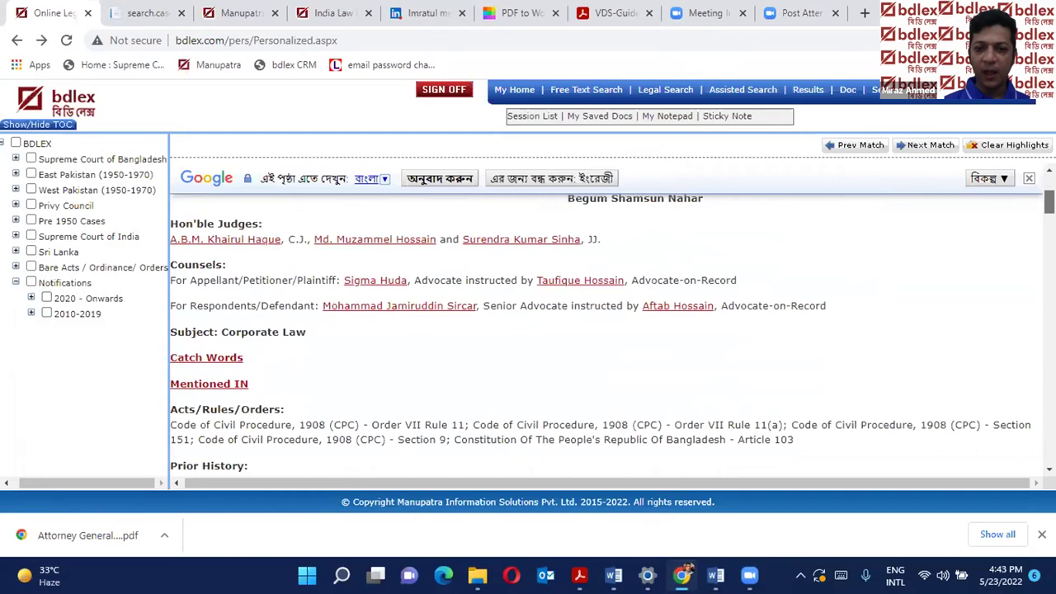
scroll(601, 330, "down", 5)
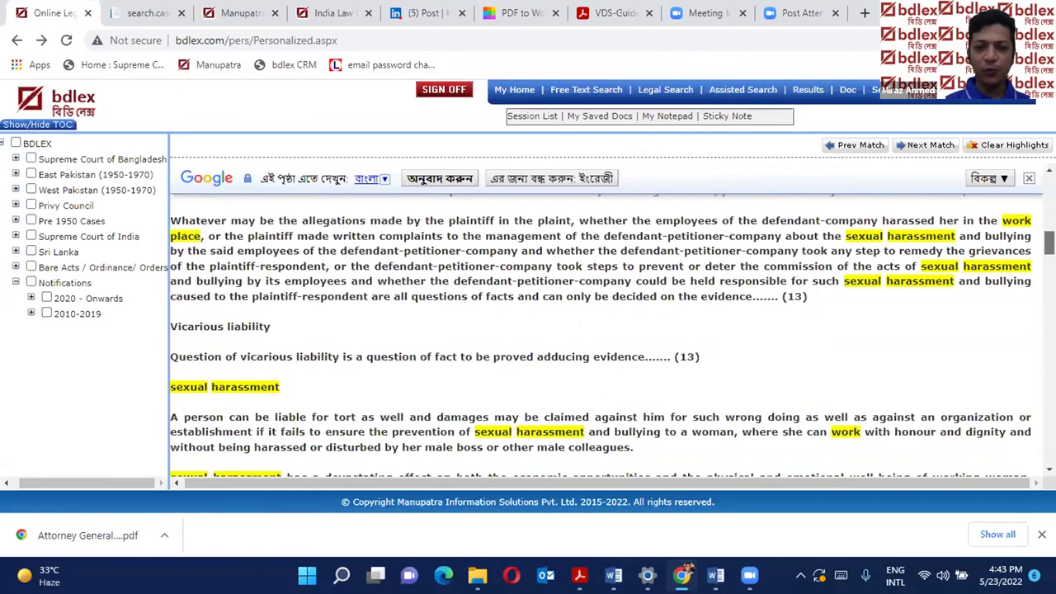
scroll(600, 330, "down", 6)
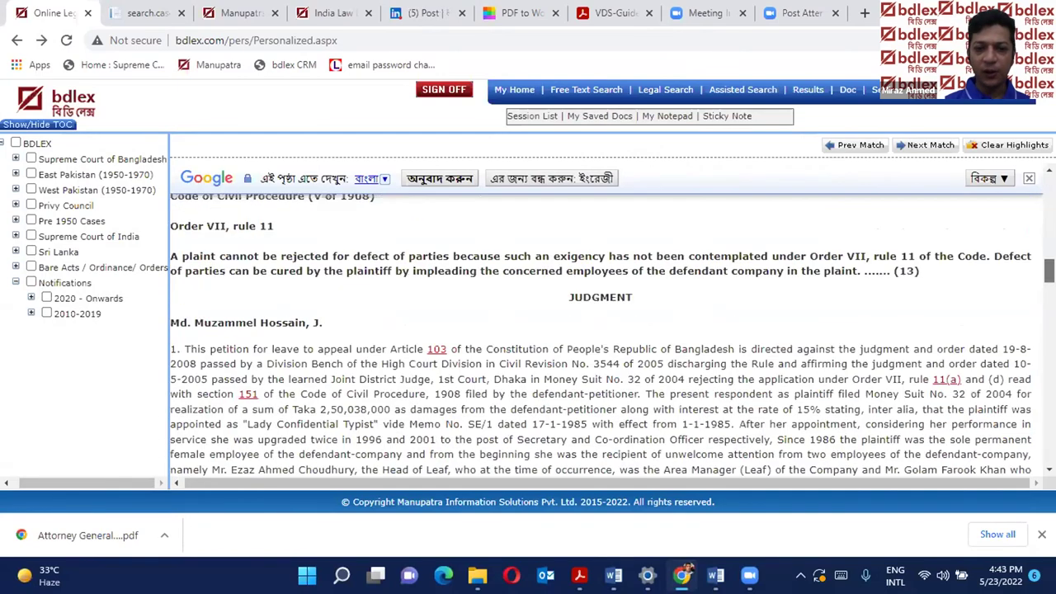
scroll(567, 266, "up", 1)
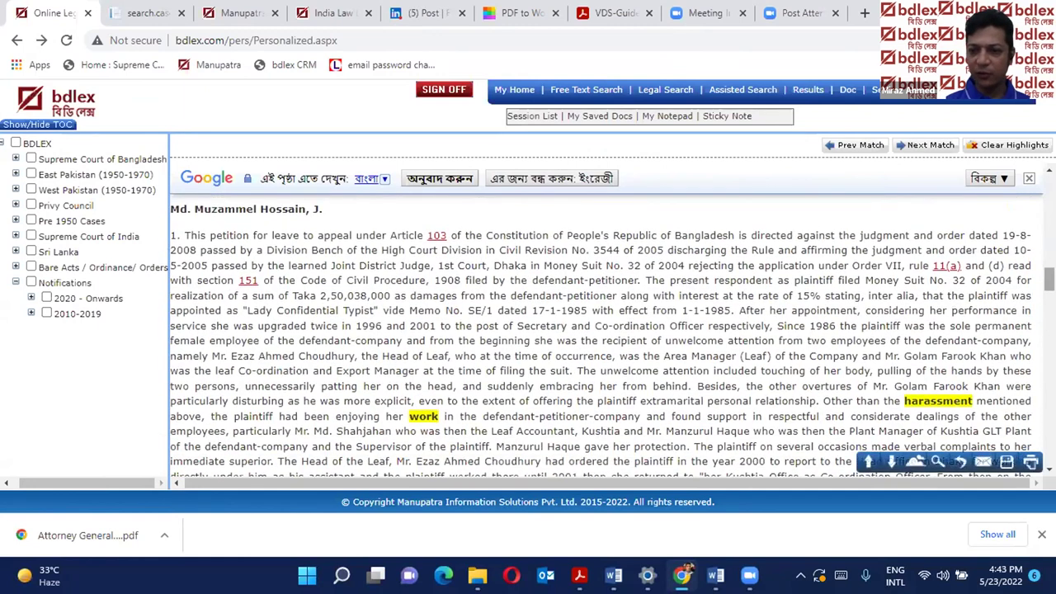
scroll(600, 330, "down", 3)
scroll(601, 330, "down", 6)
scroll(601, 330, "down", 5)
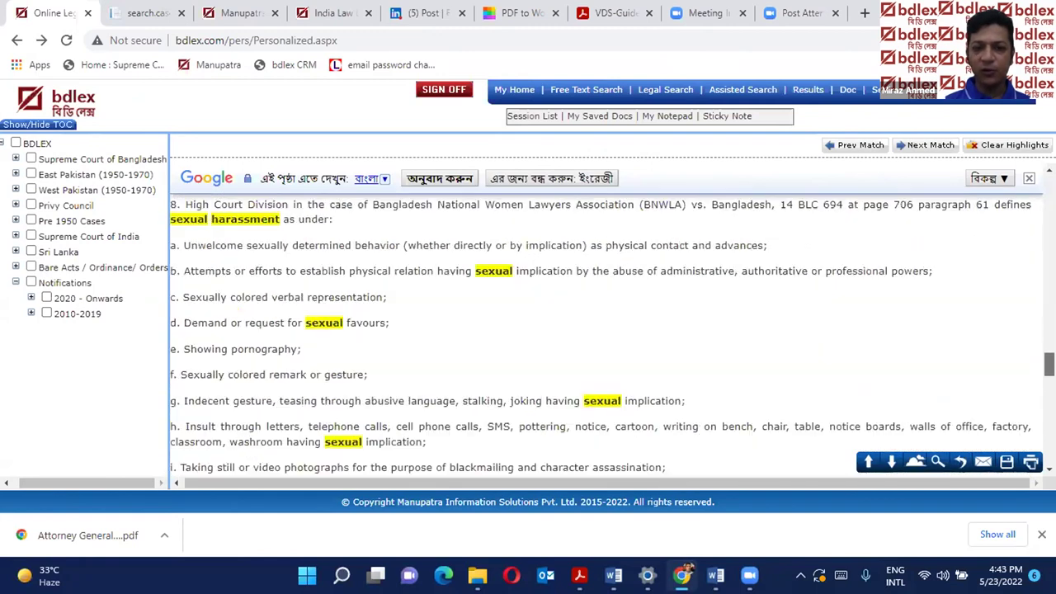
scroll(601, 330, "down", 6)
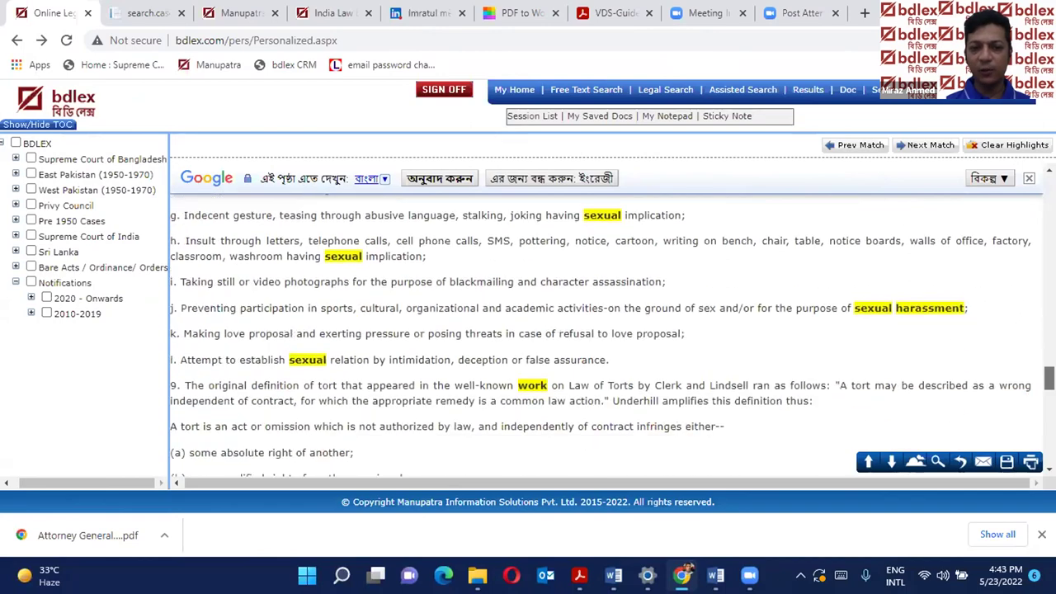
scroll(600, 330, "down", 6)
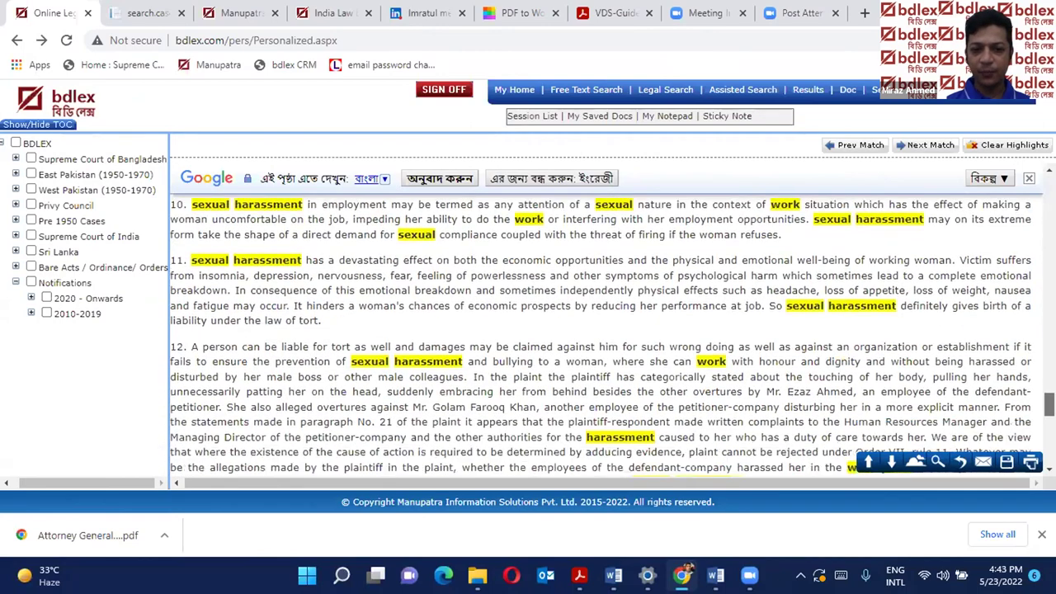
scroll(601, 330, "down", 5)
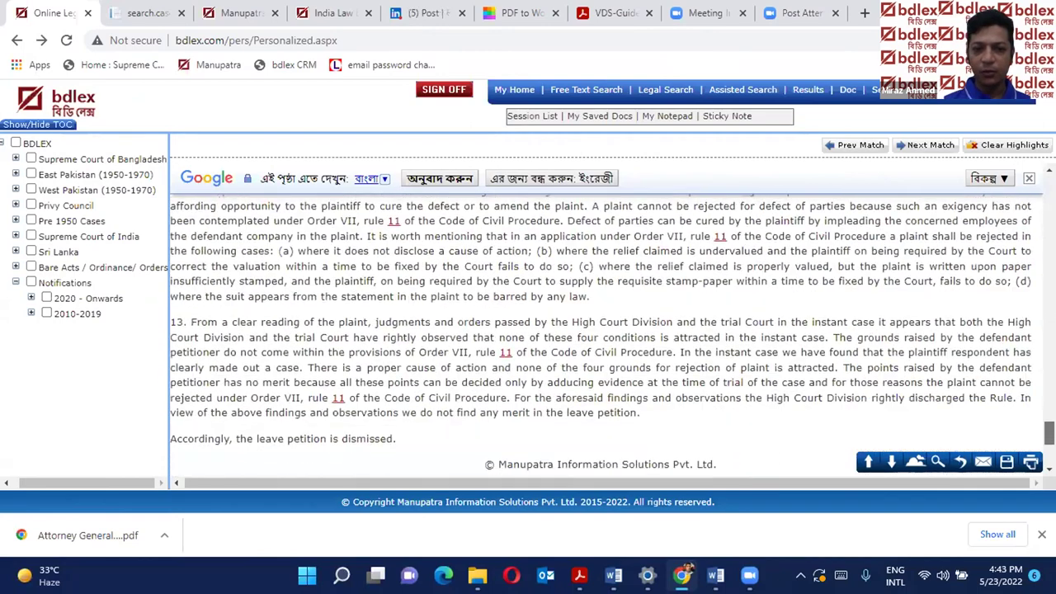
scroll(601, 330, "up", 10)
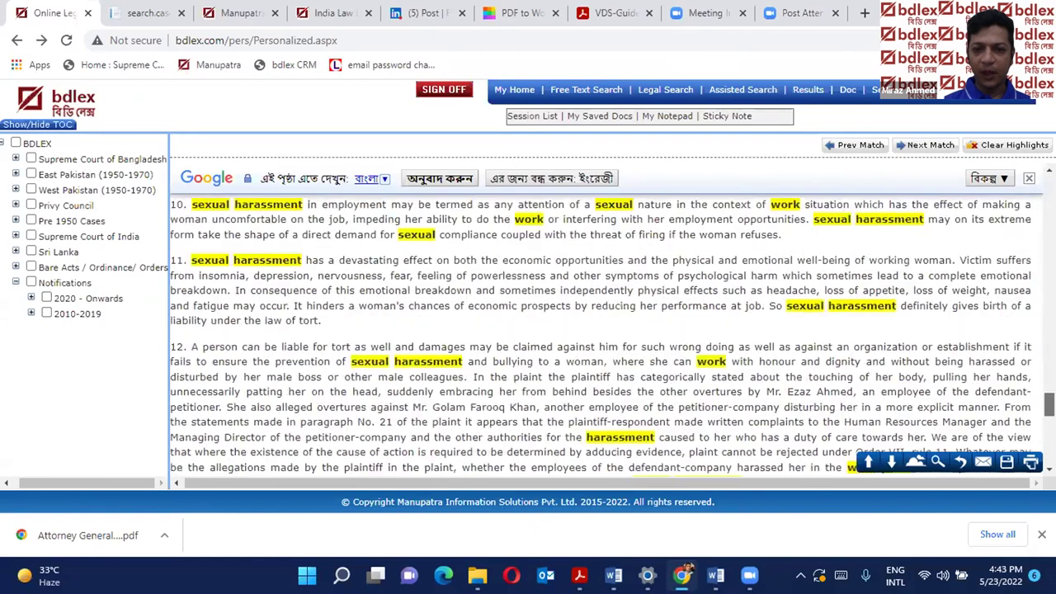
scroll(891, 220, "up", 10)
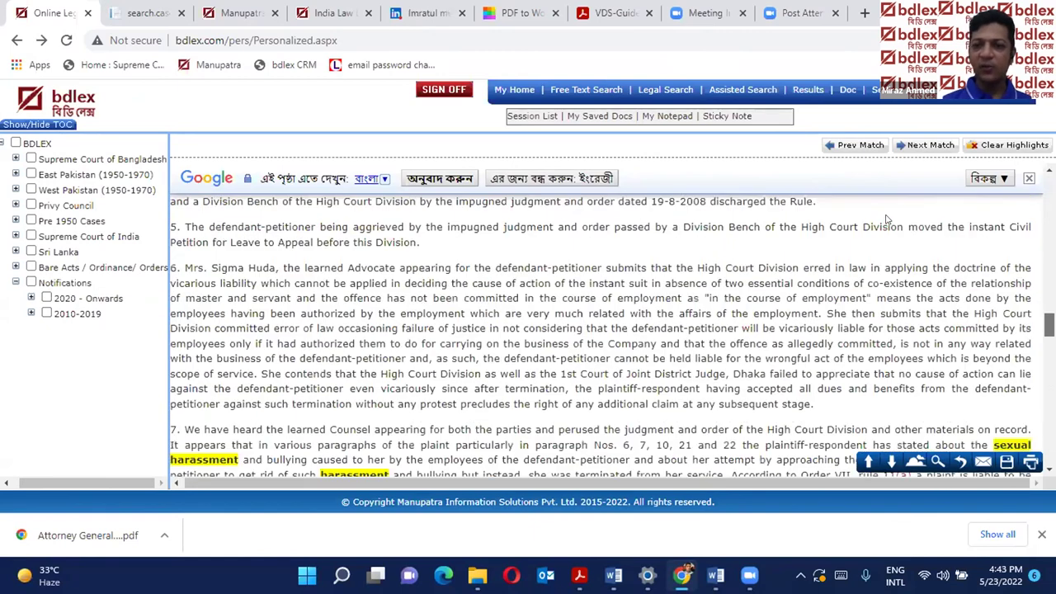
scroll(891, 219, "up", 10)
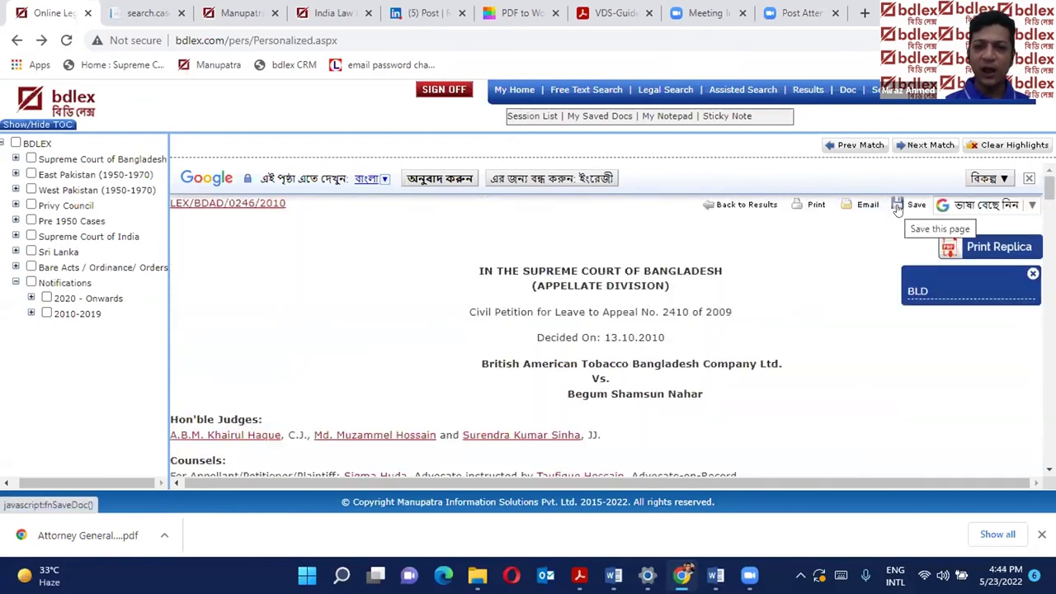
View the form for e-mailing the judgment and close it without sending.
left_click(847, 207)
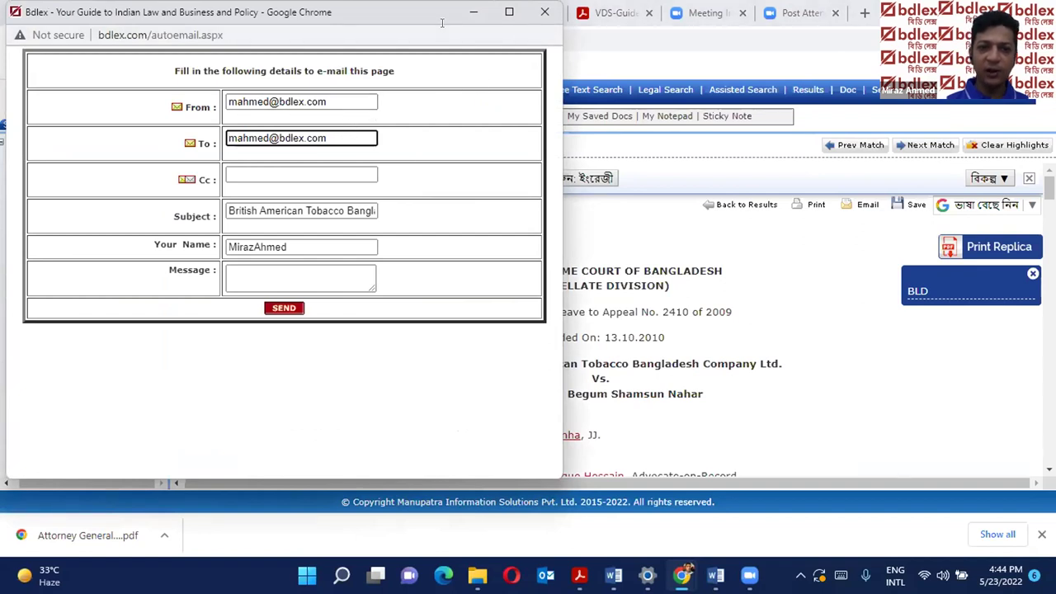
left_click_drag(441, 24, 437, 32)
left_click_drag(441, 86, 447, 91)
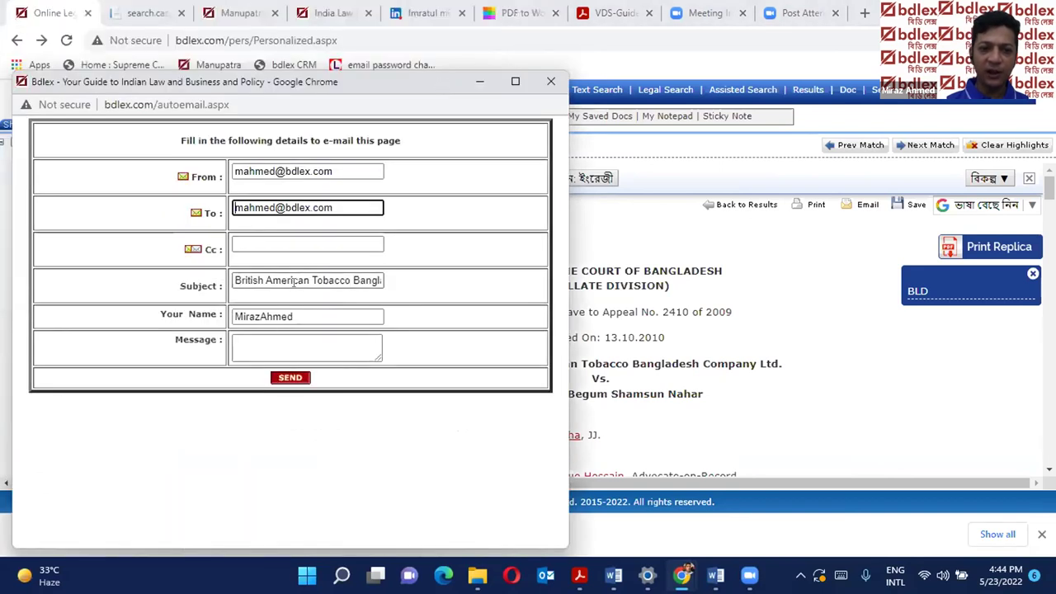
left_click(550, 83)
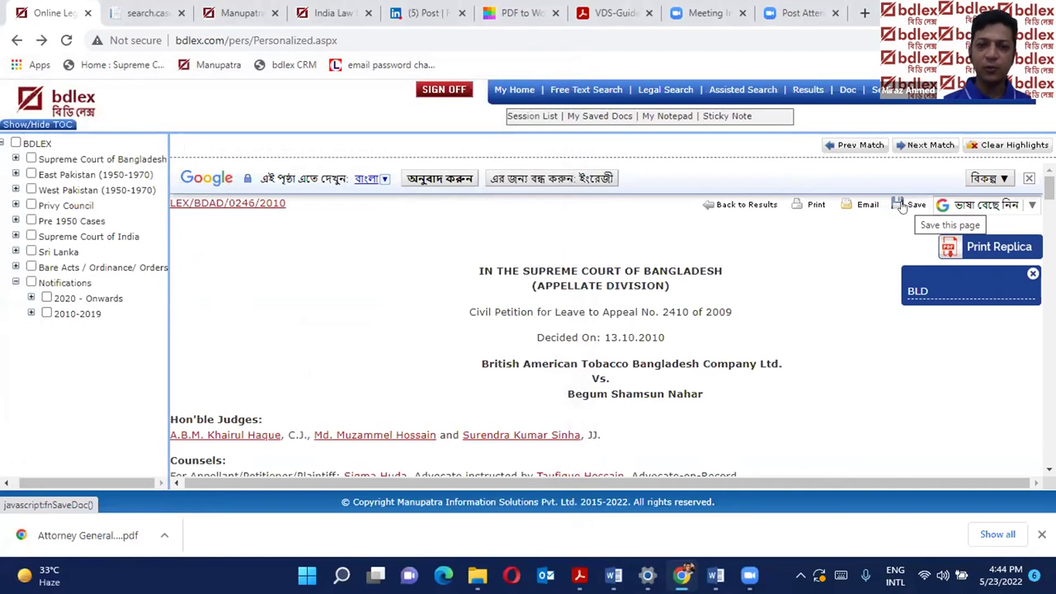
Start saving the judgment, look through the existing folders and create a new folder named "sexual harassment" without a password.
left_click(902, 206)
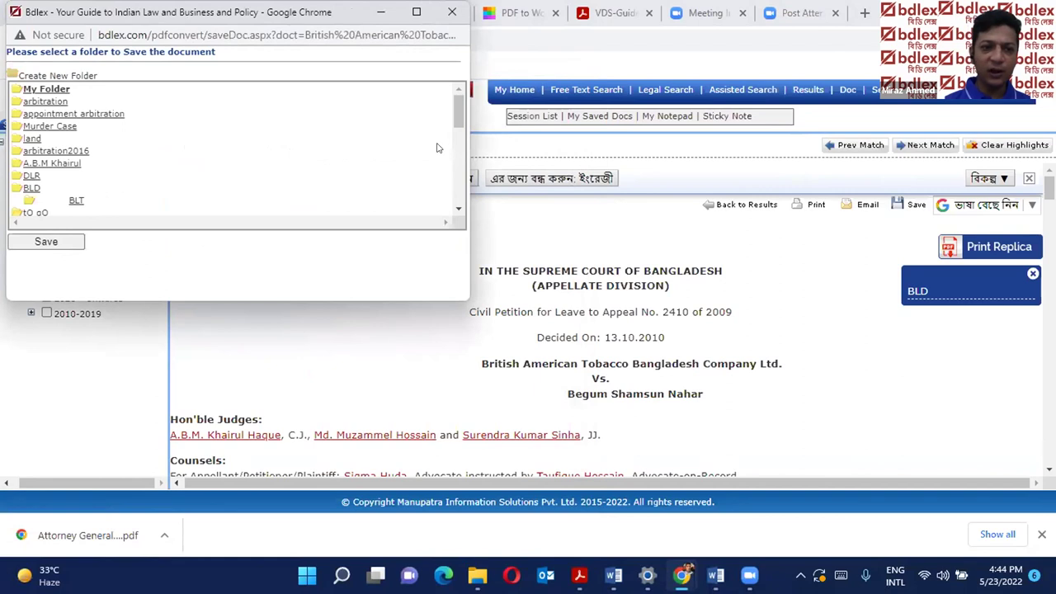
left_click_drag(456, 115, 447, 185)
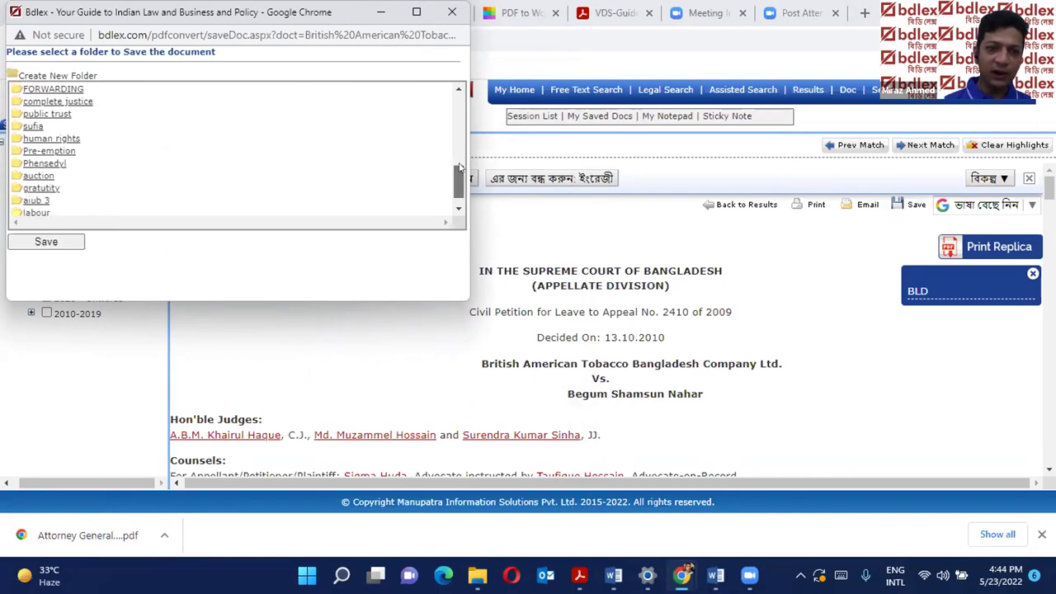
left_click_drag(458, 178, 462, 95)
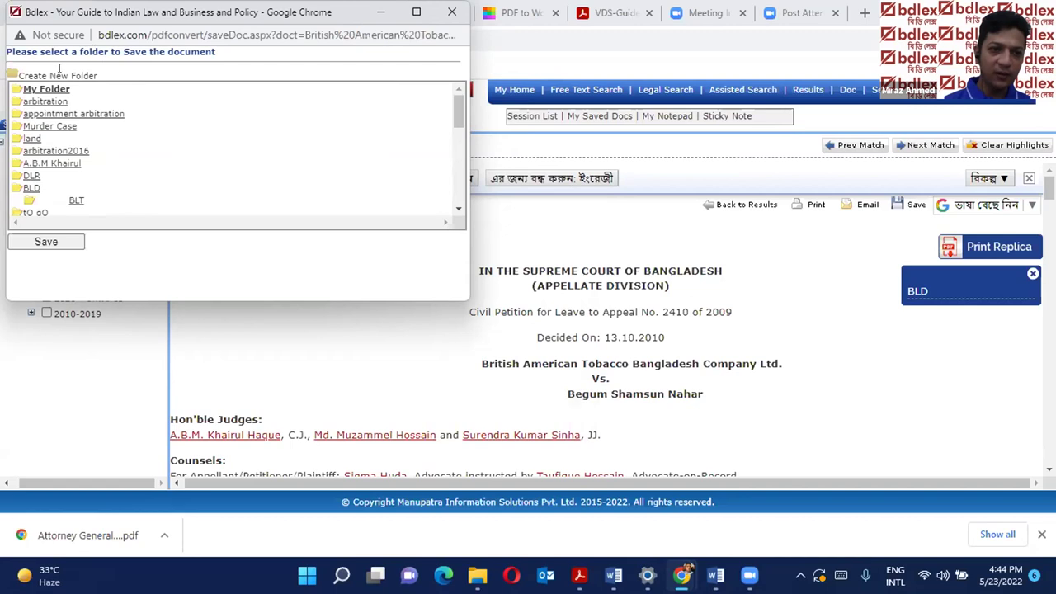
left_click(13, 74)
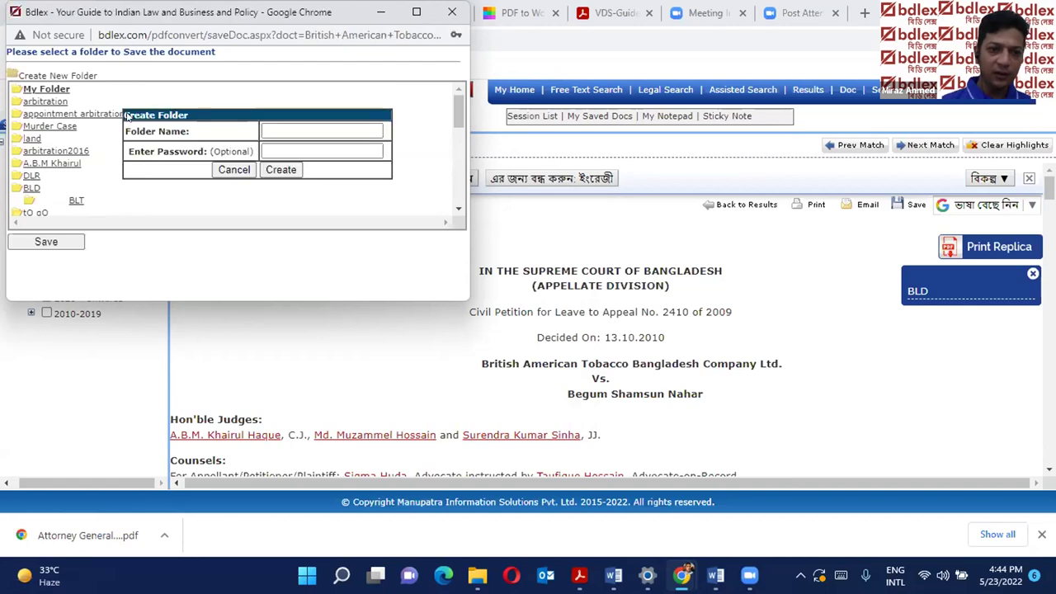
left_click(278, 125)
type("sexual")
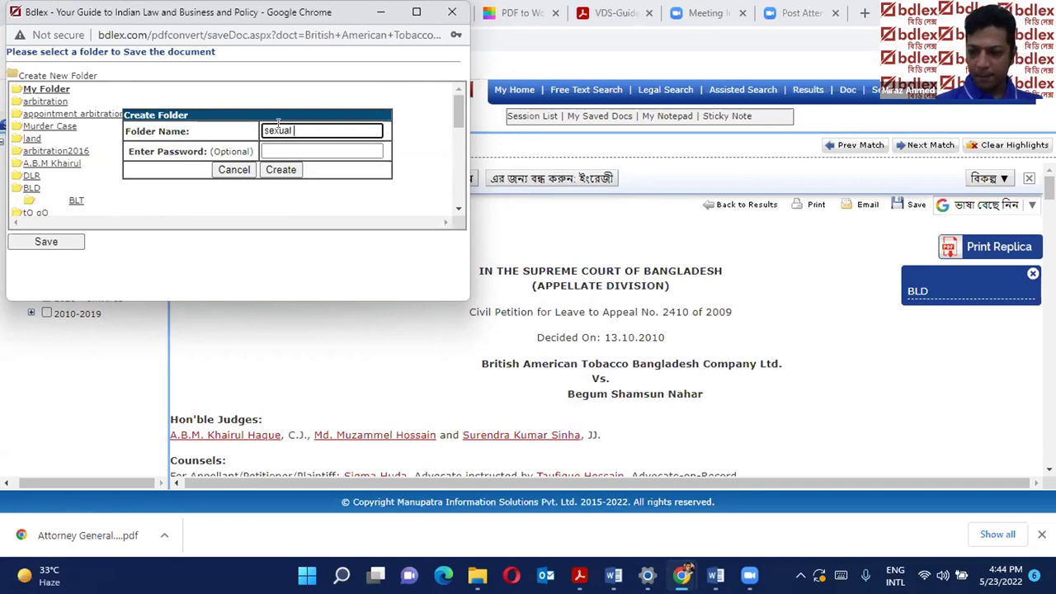
type(" harassment")
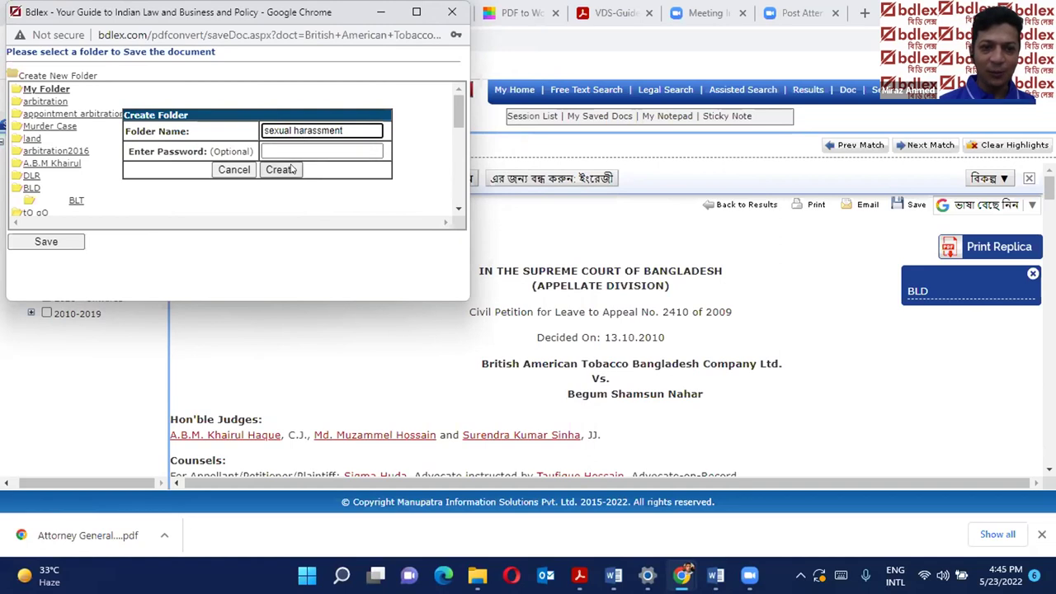
left_click(293, 169)
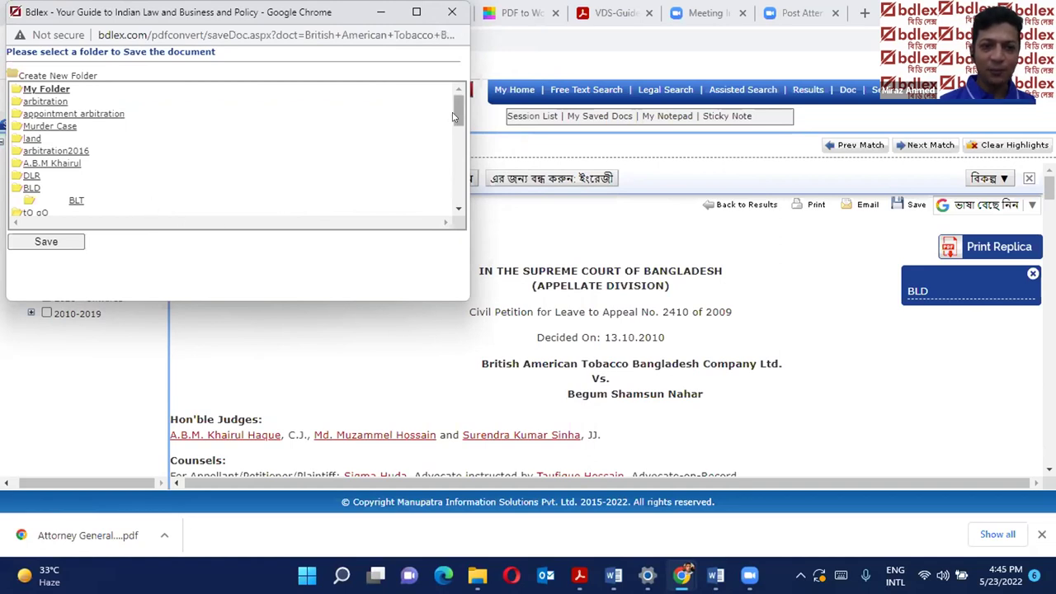
Save the judgment into the "sexual harassment" folder and close the saved documents window.
left_click_drag(459, 111, 459, 188)
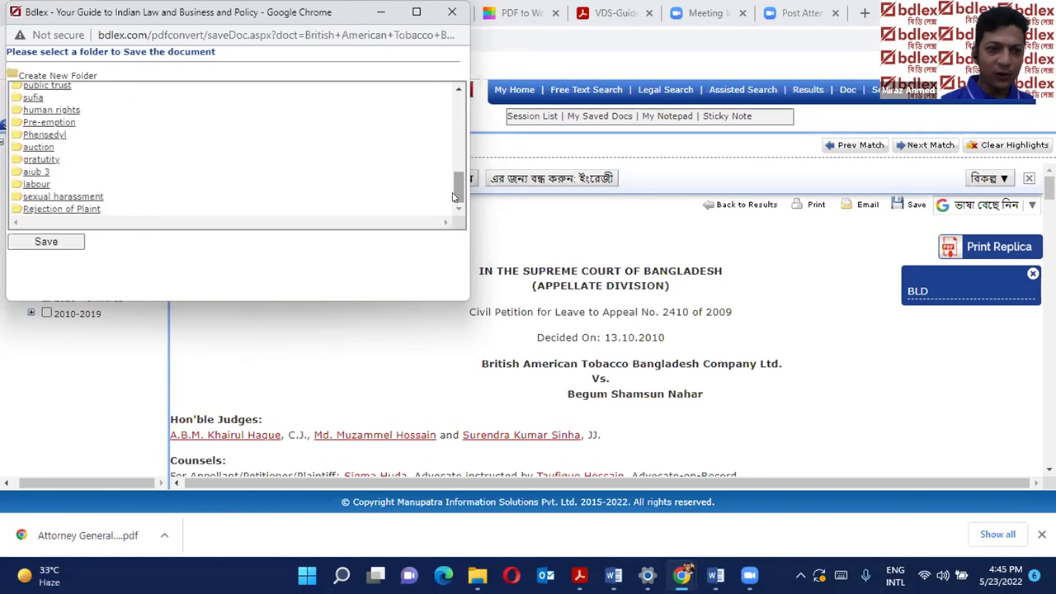
left_click(83, 198)
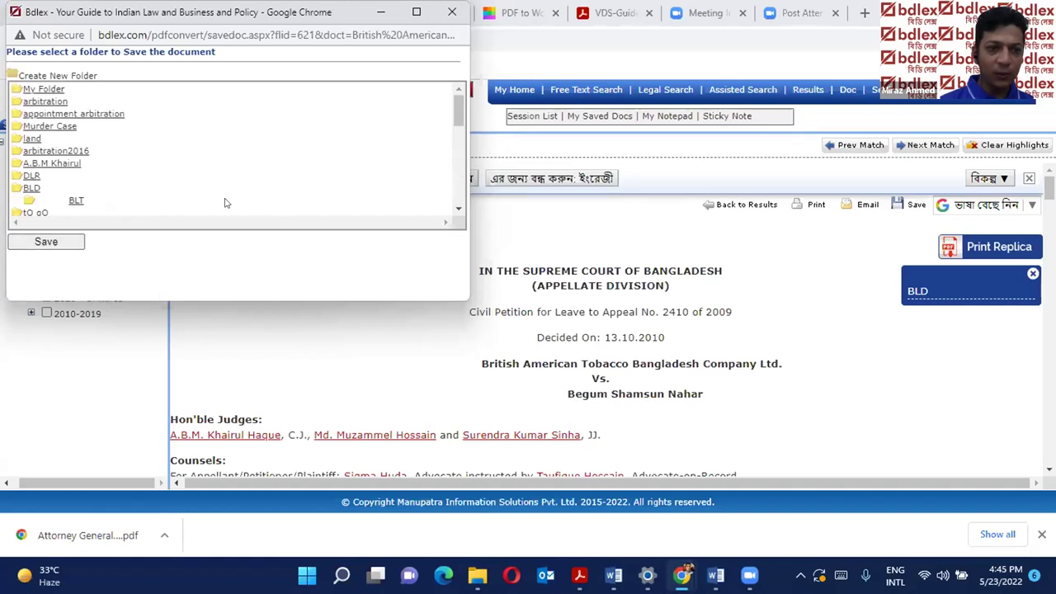
left_click(68, 242)
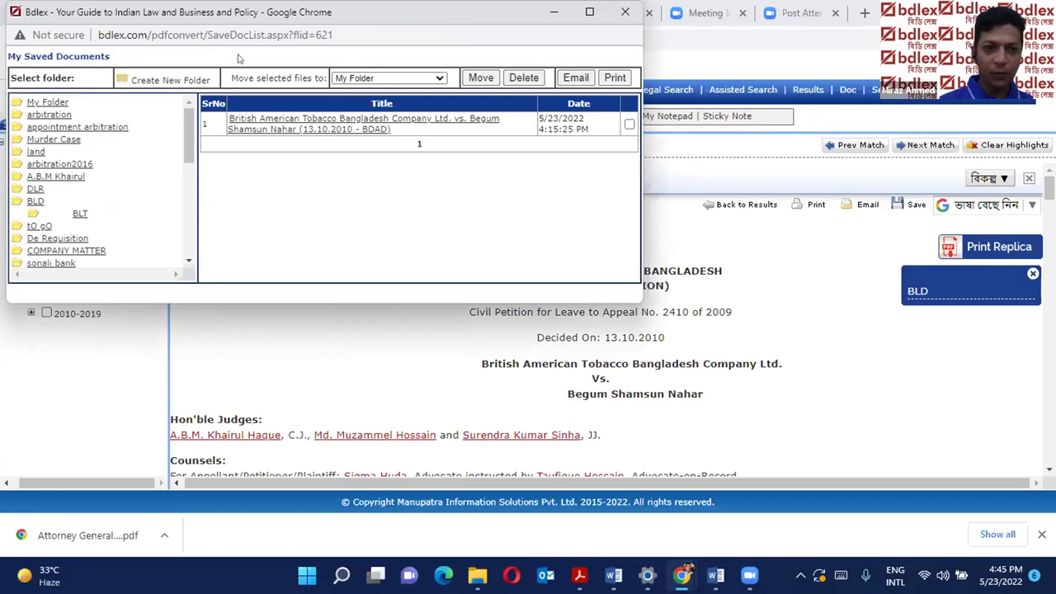
left_click_drag(211, 18, 239, 187)
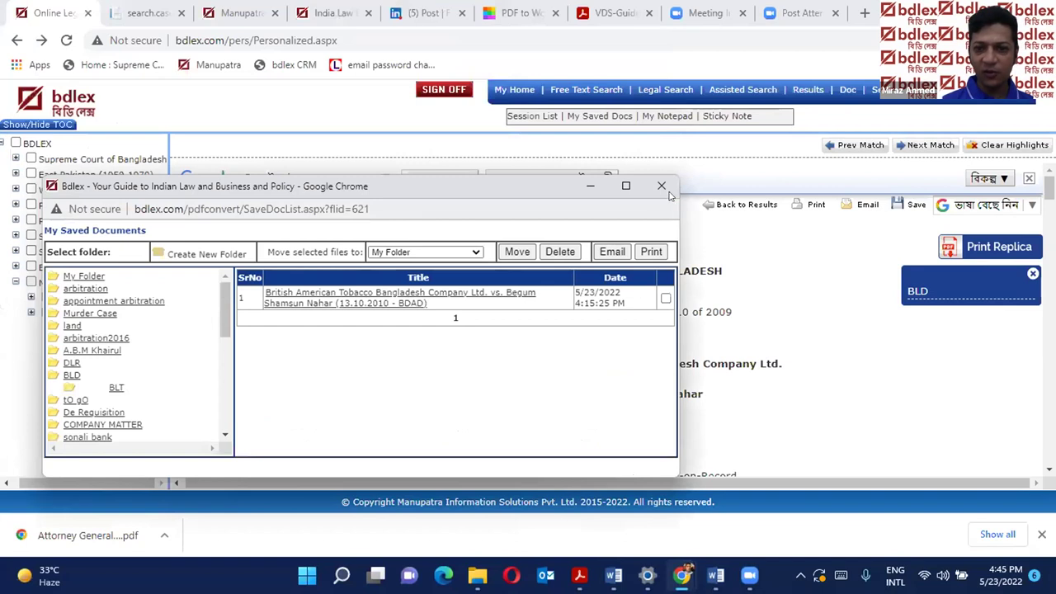
left_click(656, 182)
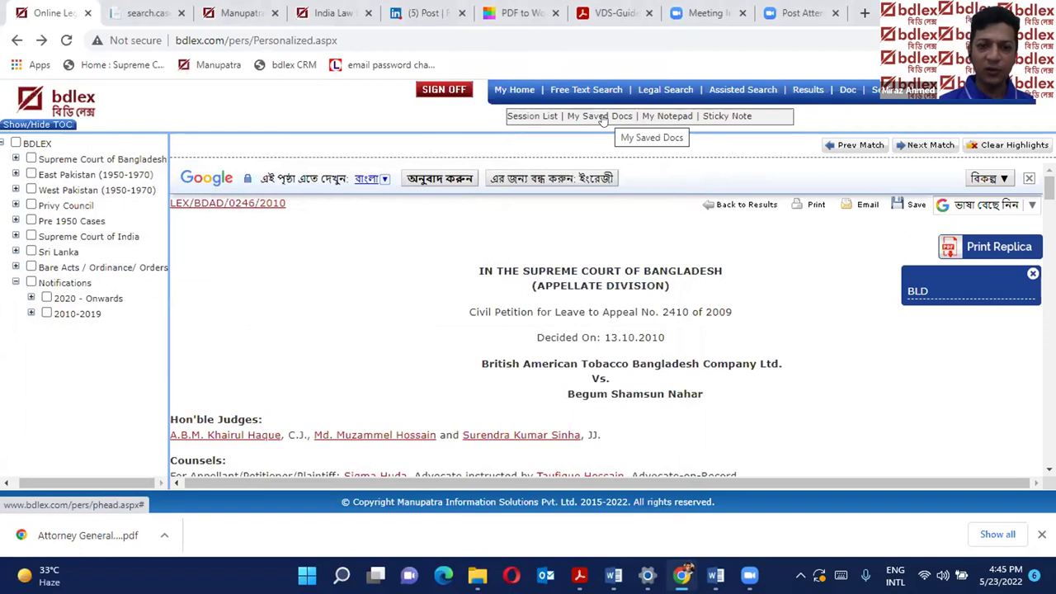
View the saved British American Tobacco judgment from the "sexual harassment" folder in My Saved Docs and close both windows.
left_click(603, 119)
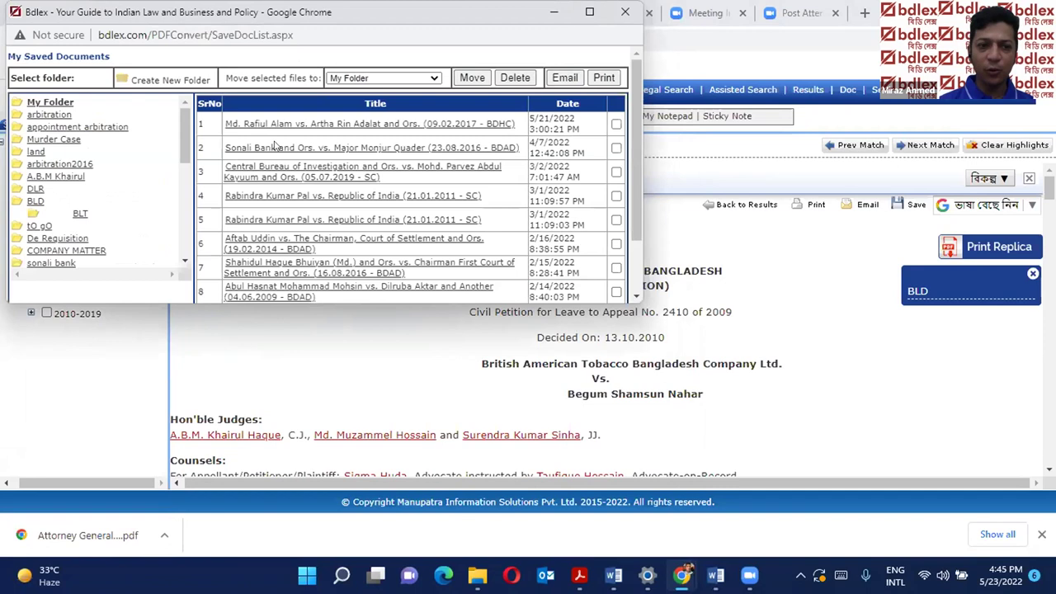
left_click_drag(185, 142, 180, 229)
left_click(87, 249)
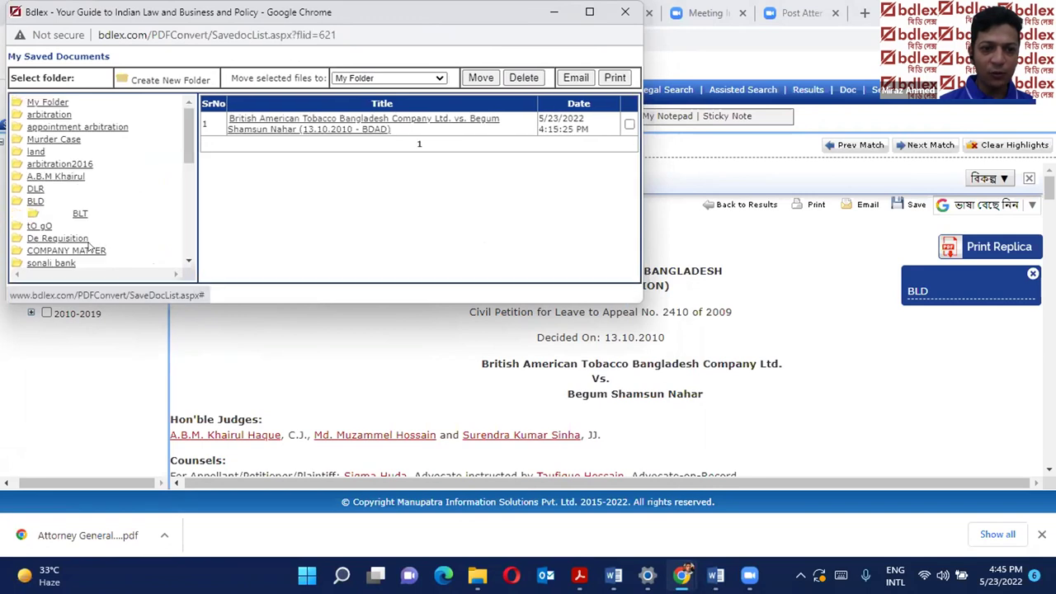
left_click(283, 128)
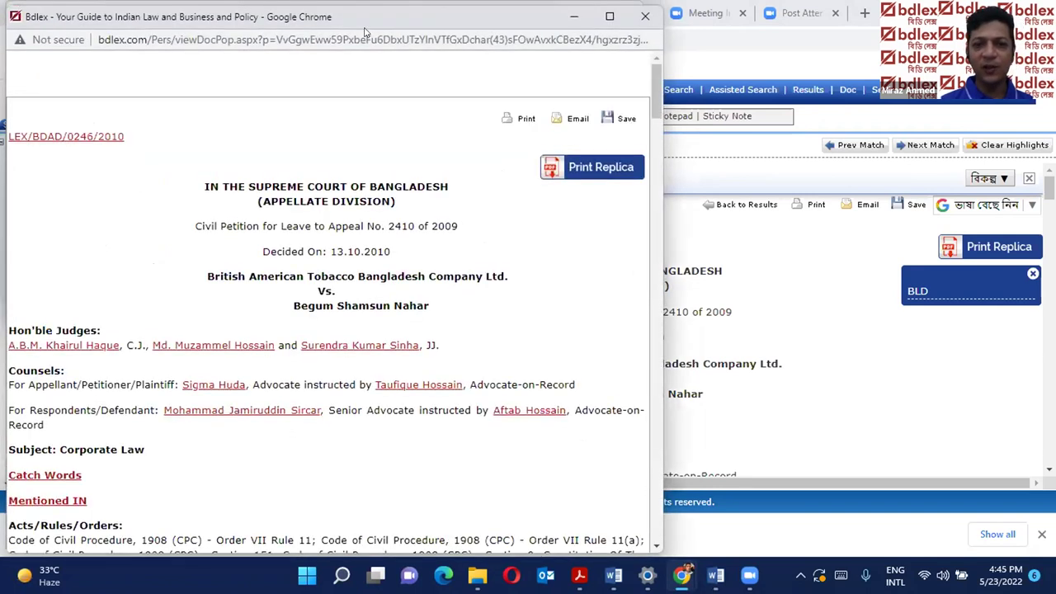
left_click_drag(365, 25, 375, 147)
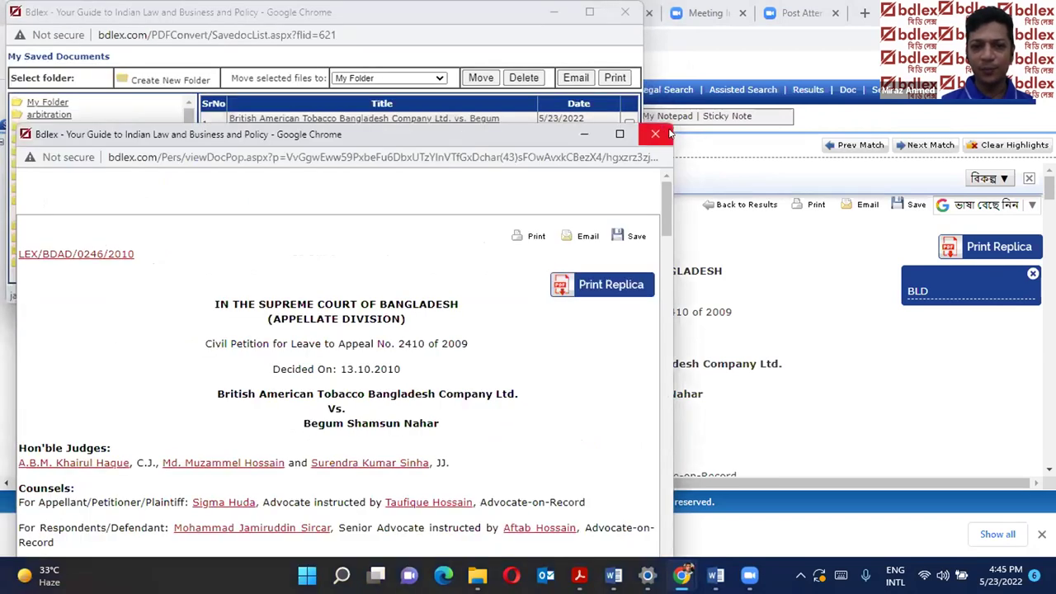
left_click(655, 134)
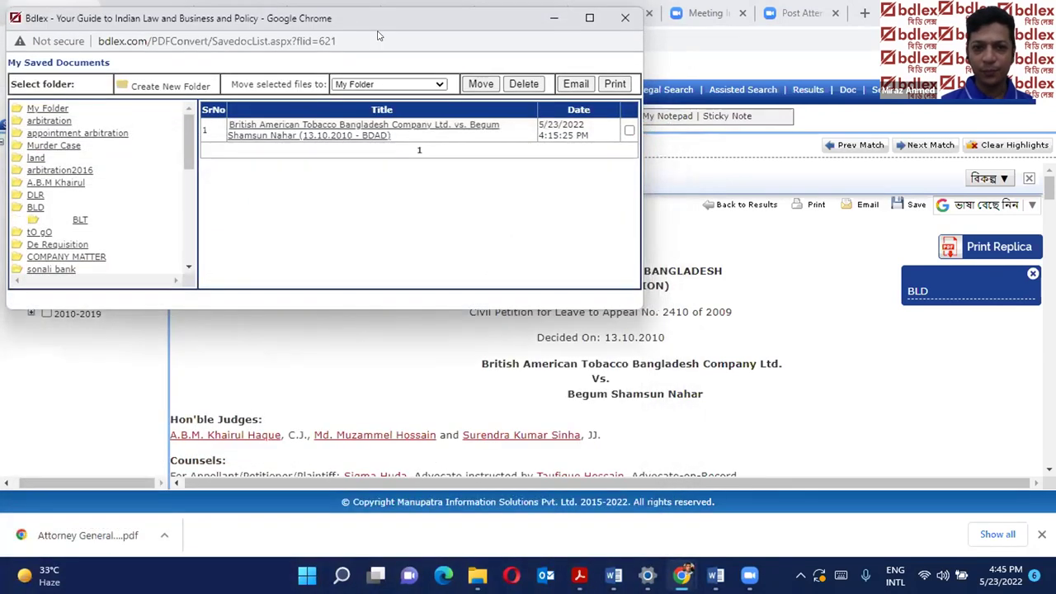
left_click_drag(450, 11, 477, 167)
left_click(652, 168)
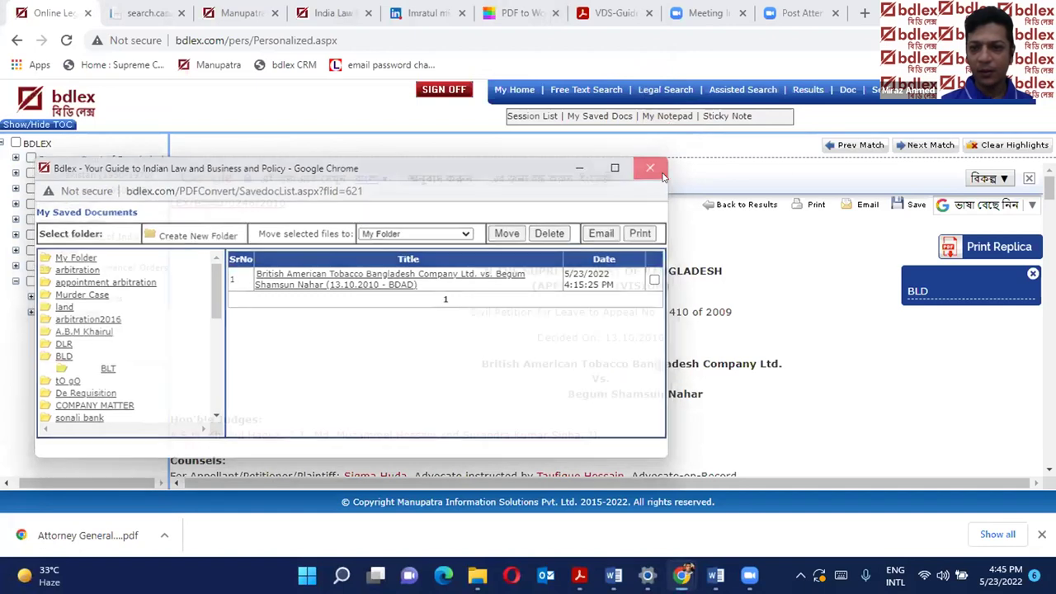
Review the judgment's headnotes and the first paragraph of its text.
scroll(611, 330, "down", 10)
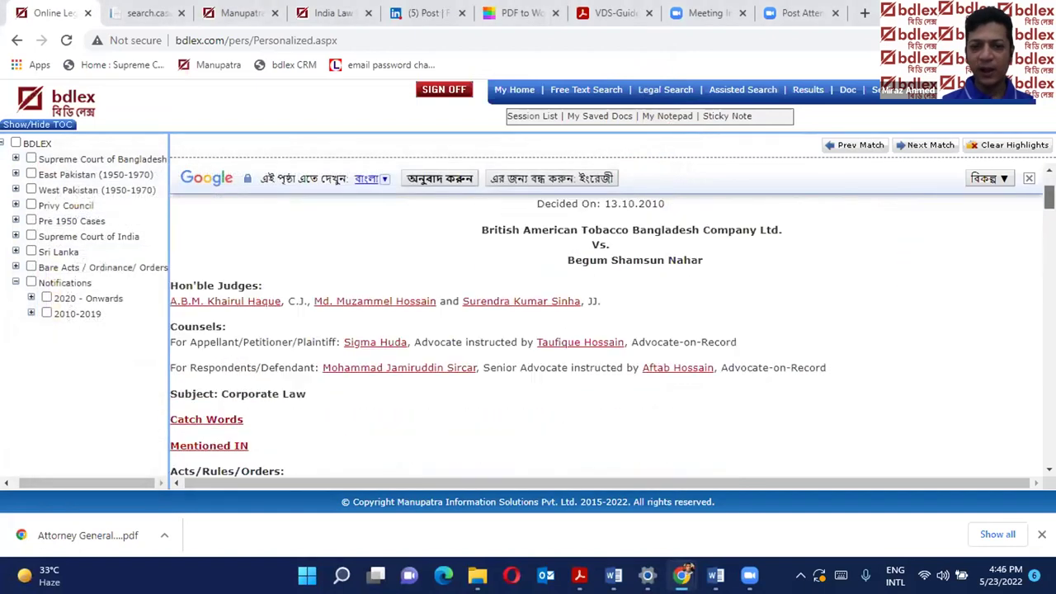
scroll(611, 339, "down", 10)
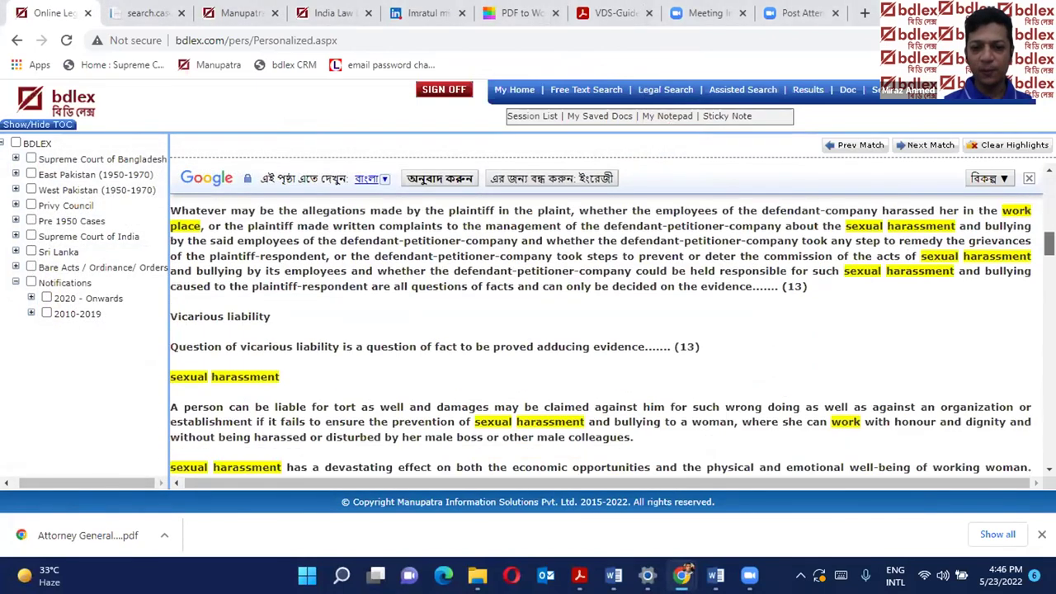
scroll(195, 253, "up", 1)
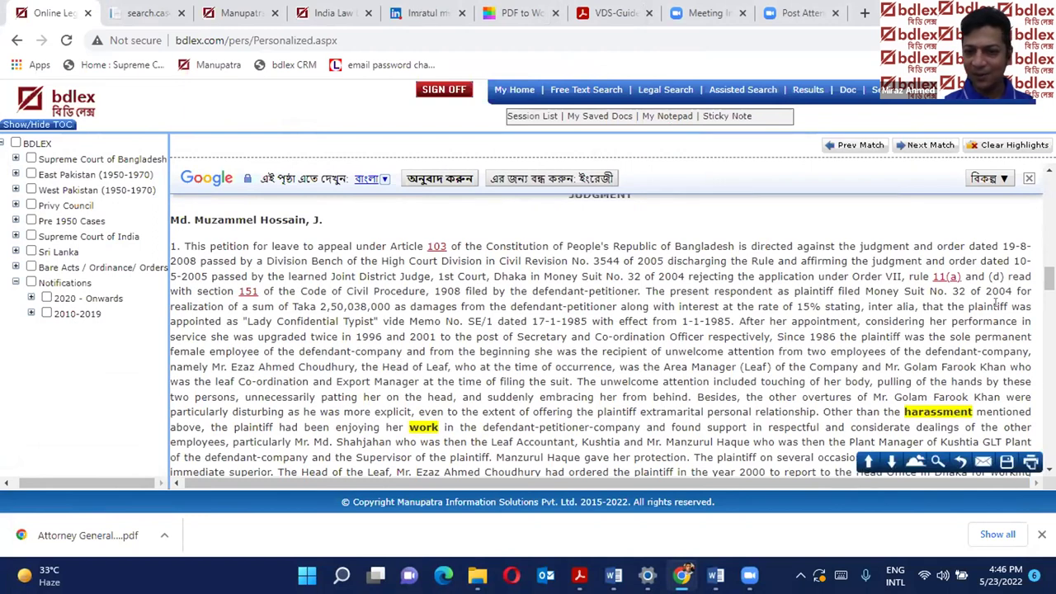
Copy the full text of paragraph 3 of the judgment, about the application heard by the Joint District Judge.
scroll(1049, 279, "down", 3)
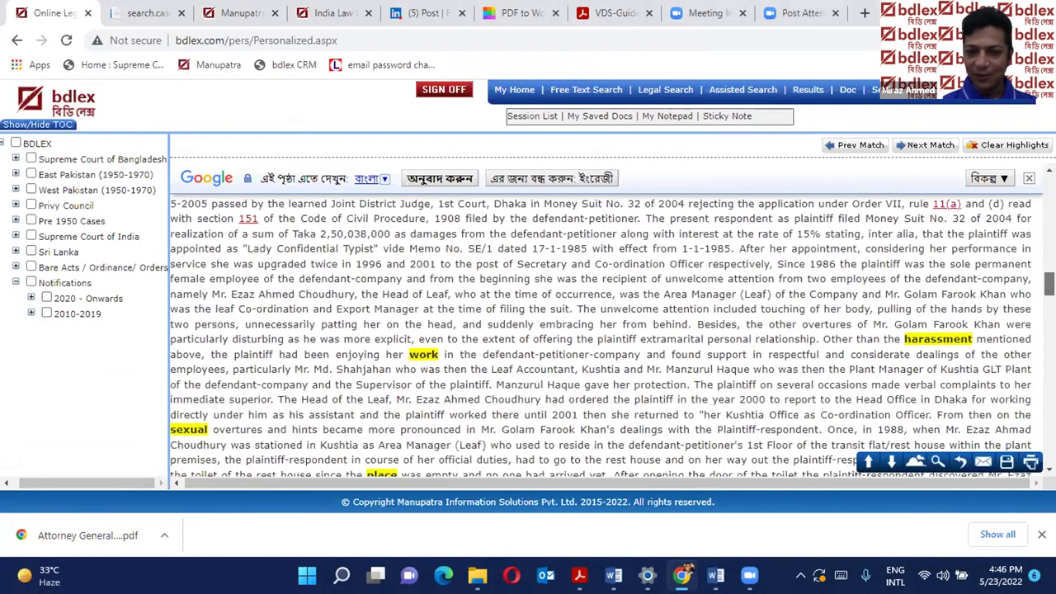
scroll(190, 369, "down", 2)
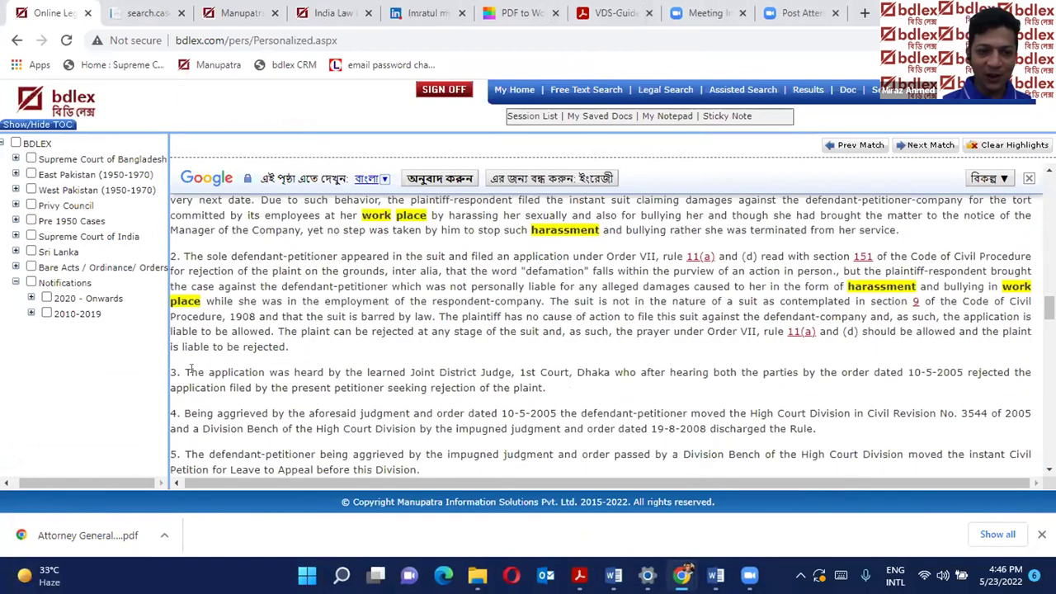
left_click_drag(190, 369, 542, 386)
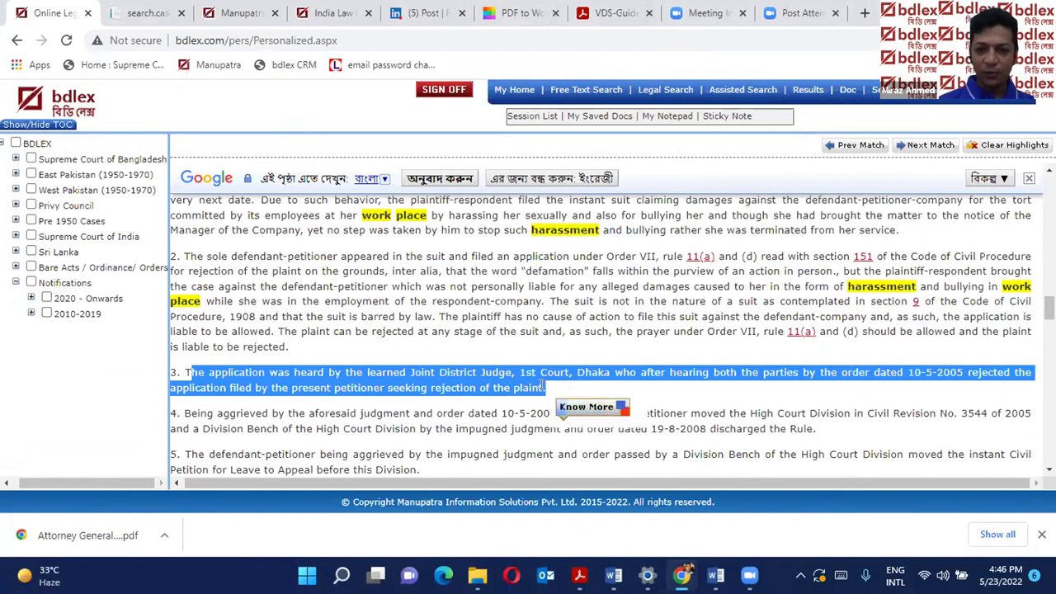
left_click(542, 387)
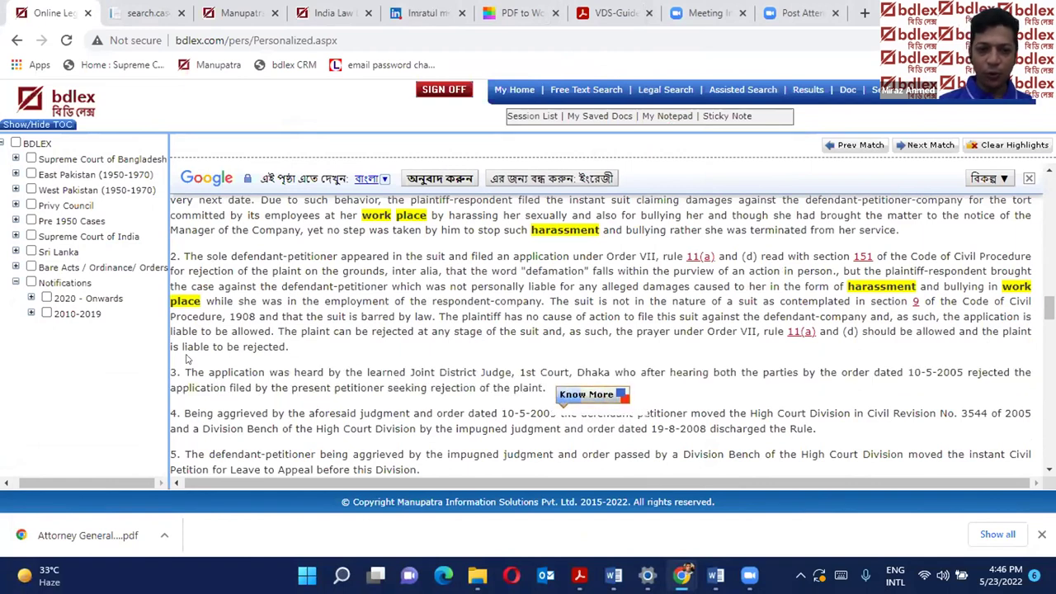
left_click_drag(185, 372, 546, 387)
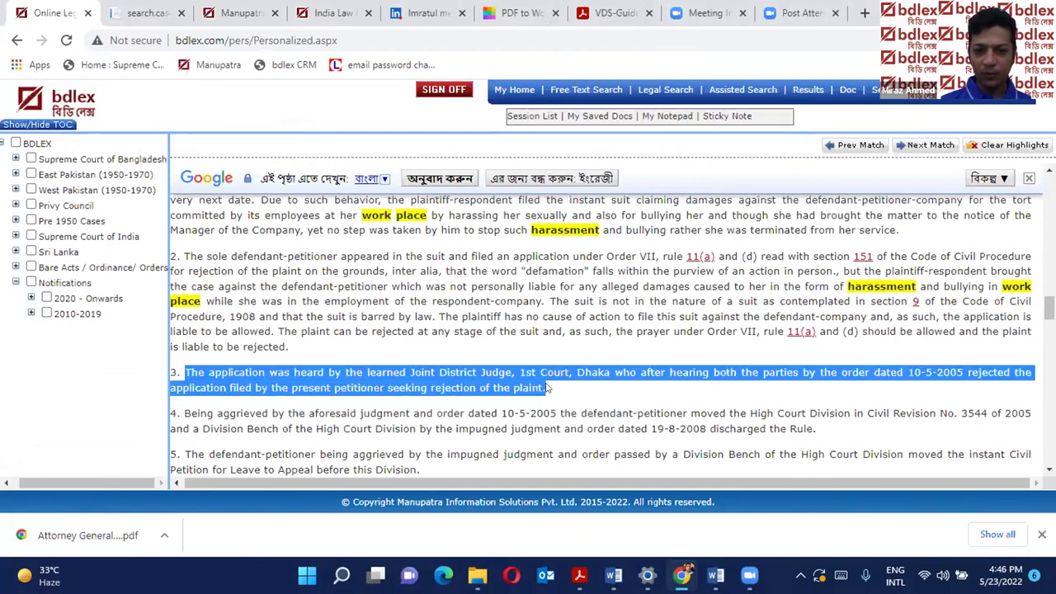
right_click(547, 394)
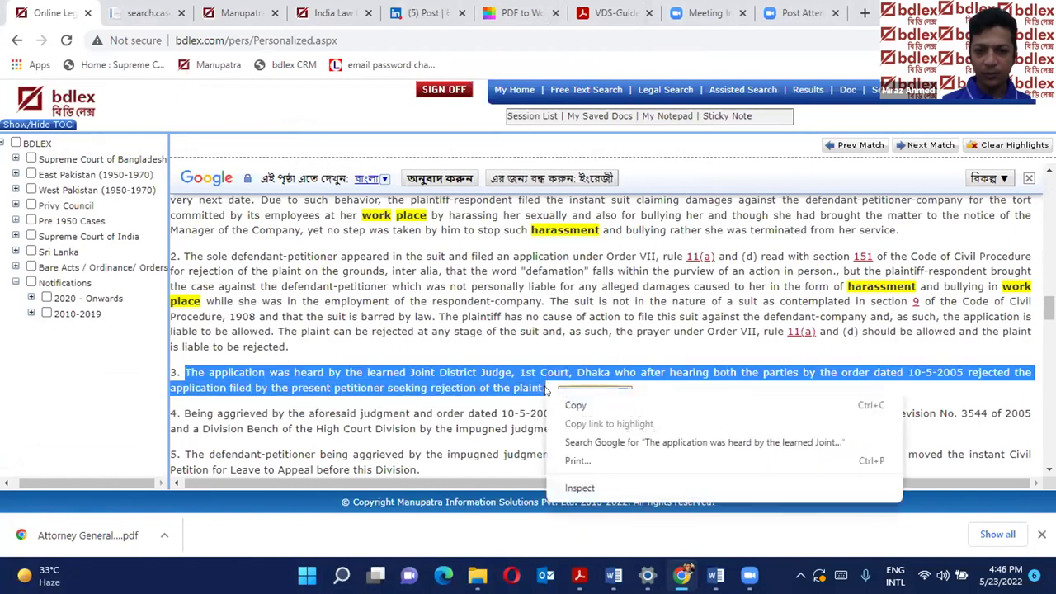
left_click(576, 405)
Switch to Word, replace all the text in Document1 with the copied paragraph and return to the judgment in the browser.
mouse_move(681, 575)
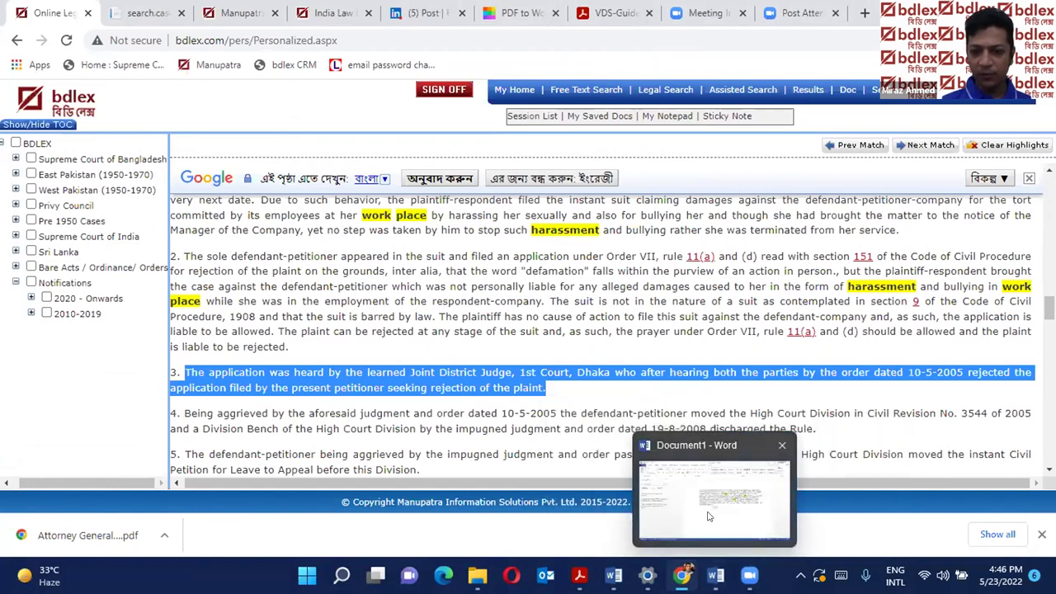
left_click(715, 575)
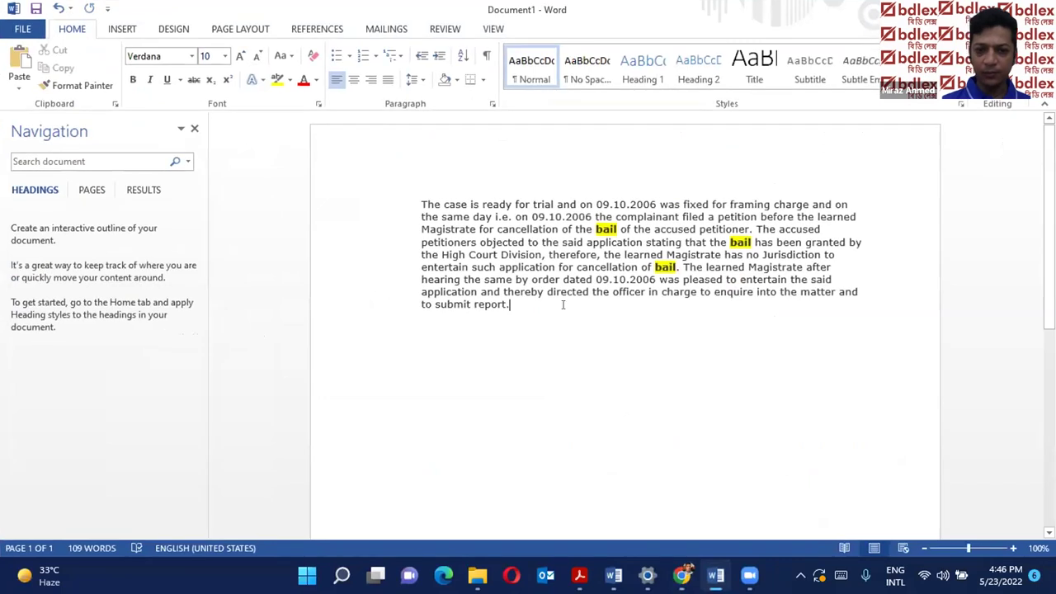
left_click_drag(562, 305, 421, 193)
key("Delete")
key("ctrl+v")
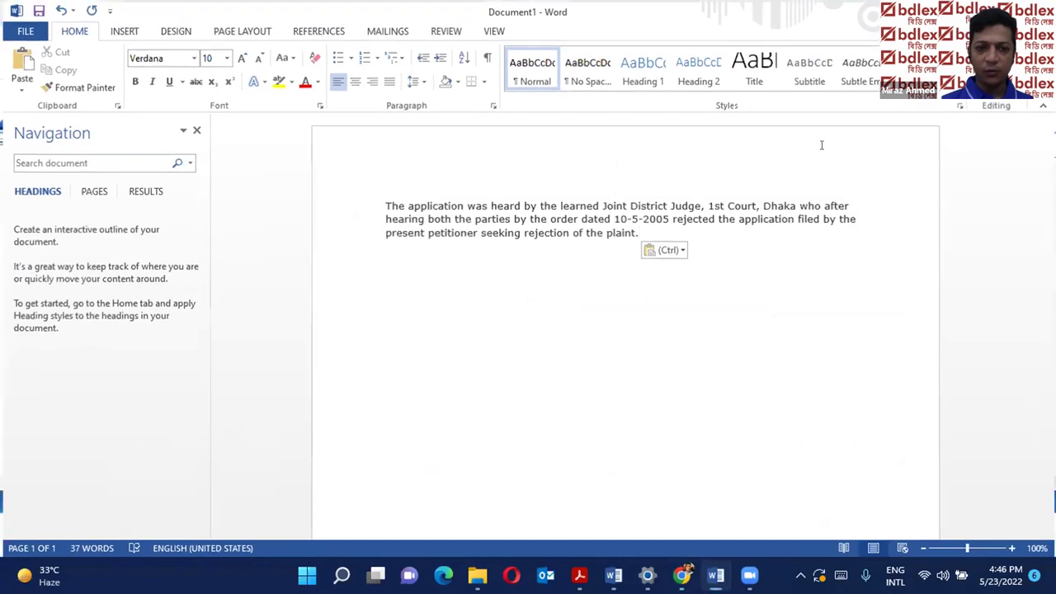
left_click(716, 575)
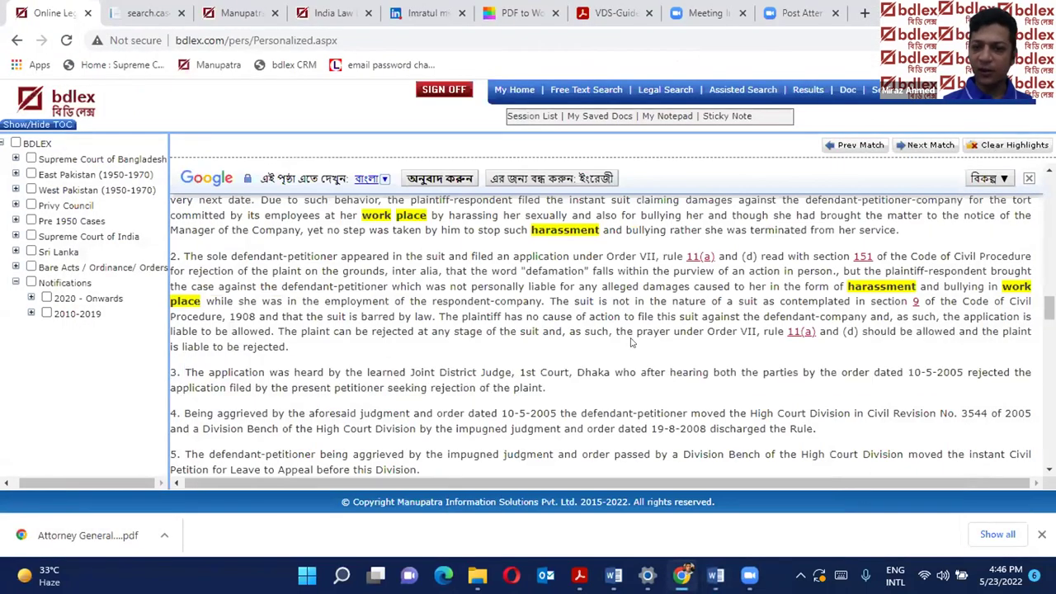
View the cited Vishaka vs. State of Rajasthan judgment through its citation MANU/SC/0786/1997 and close its window.
mouse_move(1012, 293)
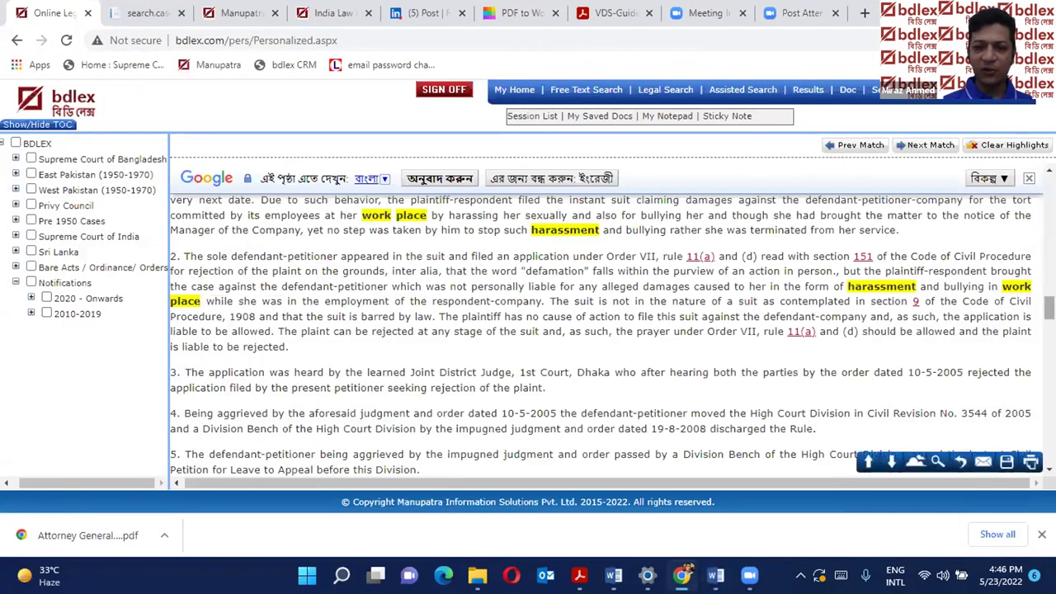
scroll(1048, 309, "down", 2)
scroll(924, 245, "down", 3)
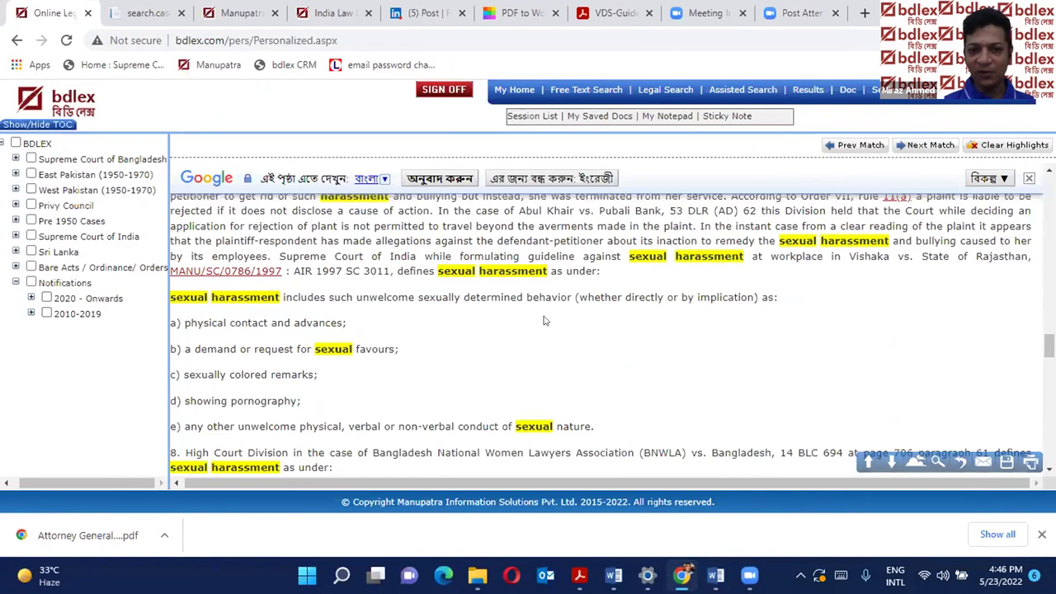
left_click(252, 276)
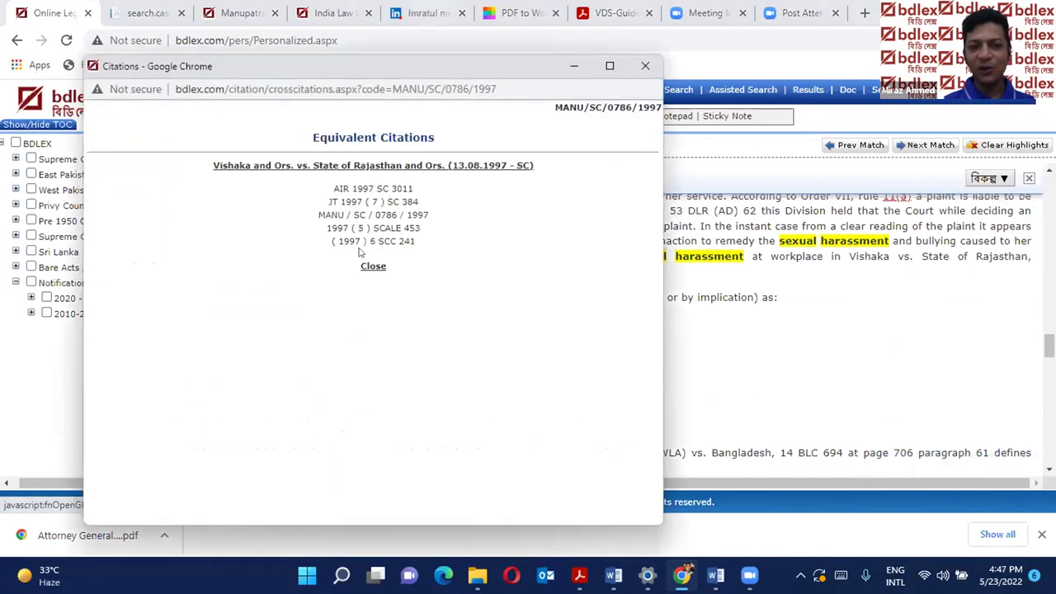
left_click(393, 166)
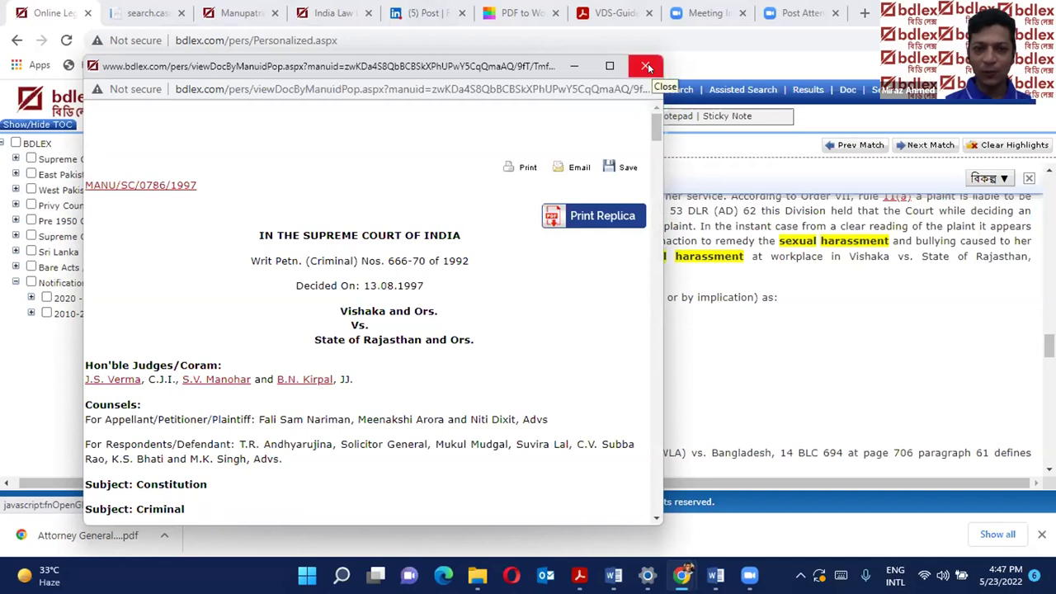
left_click(647, 65)
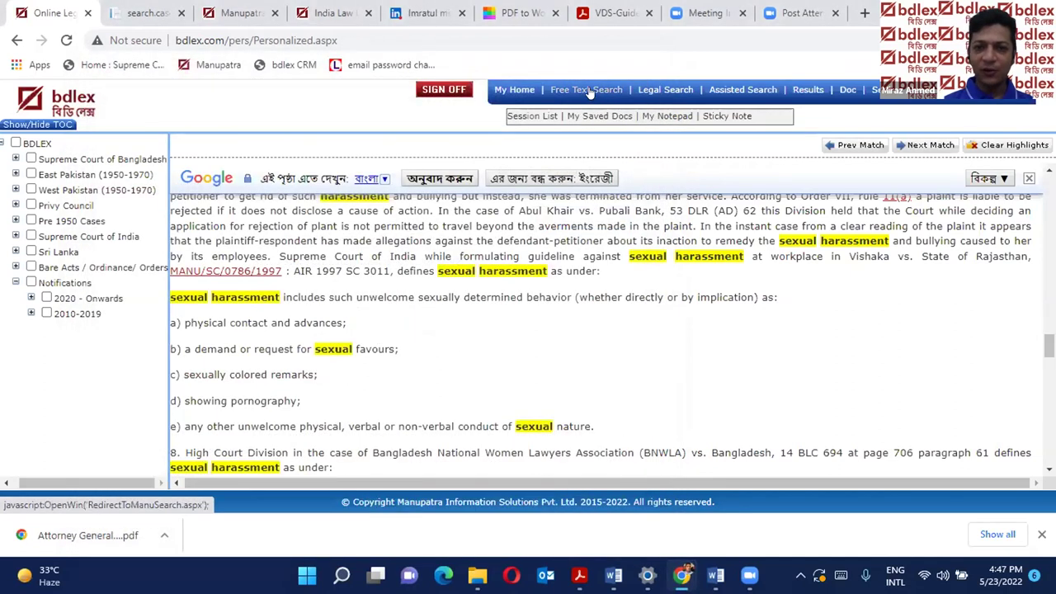
Run an advanced legal search for judgments with "bangladesh bank" as appellant or respondent.
left_click(587, 90)
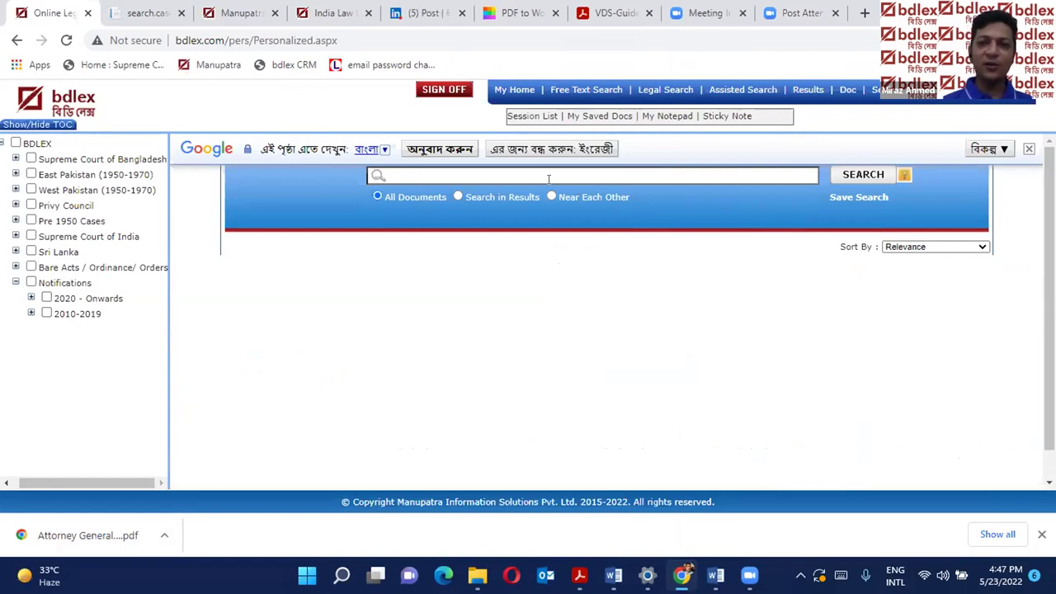
left_click(678, 93)
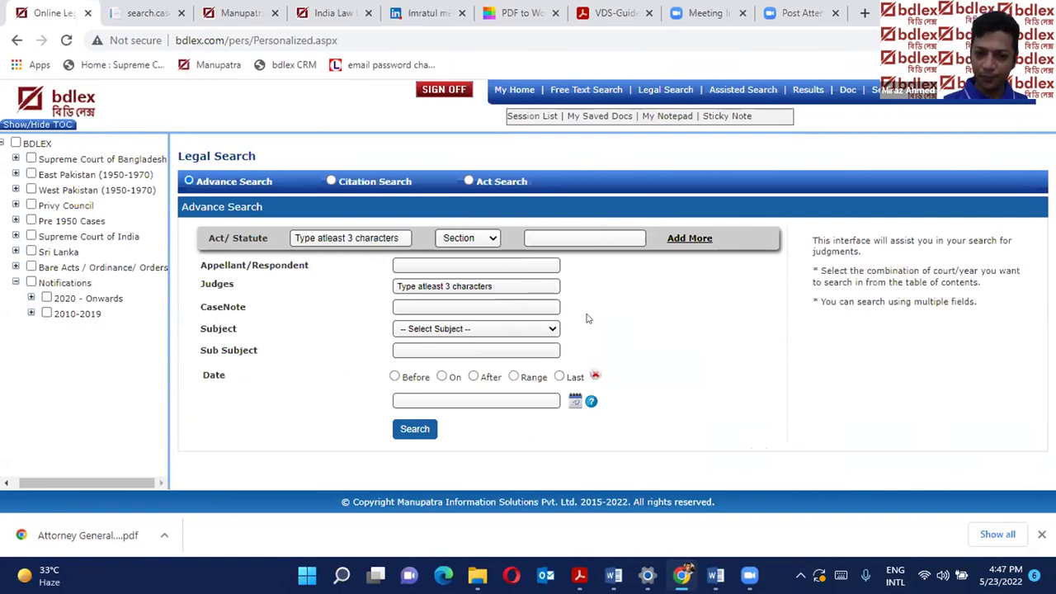
left_click(462, 266)
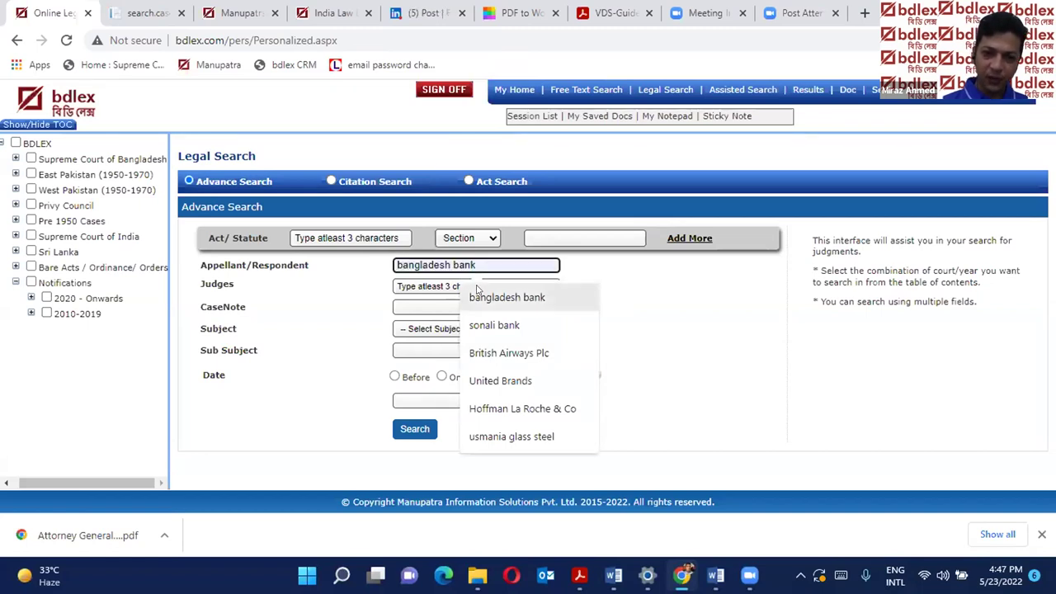
left_click(484, 296)
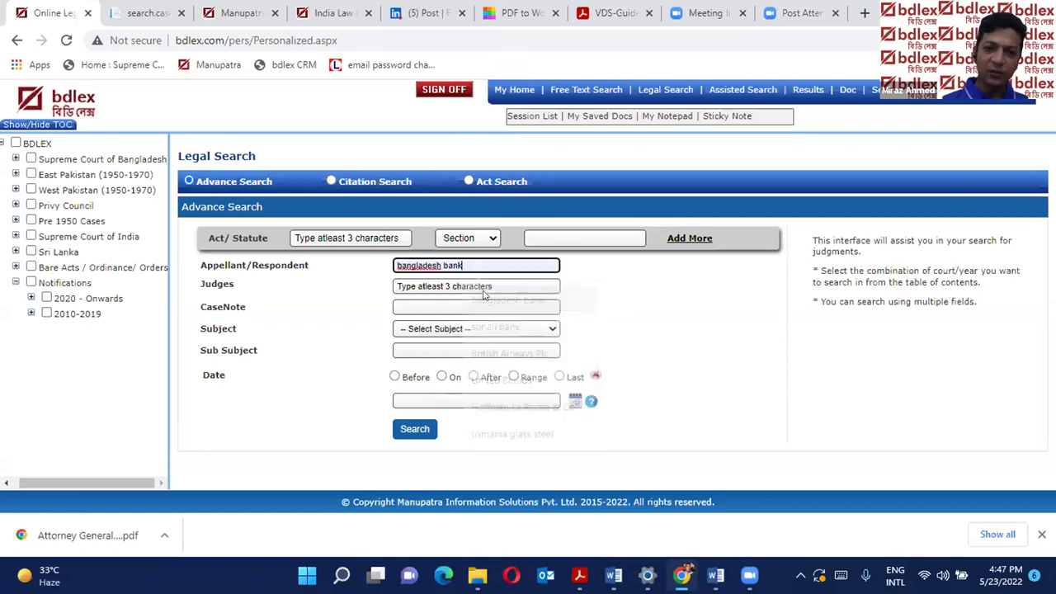
left_click(405, 431)
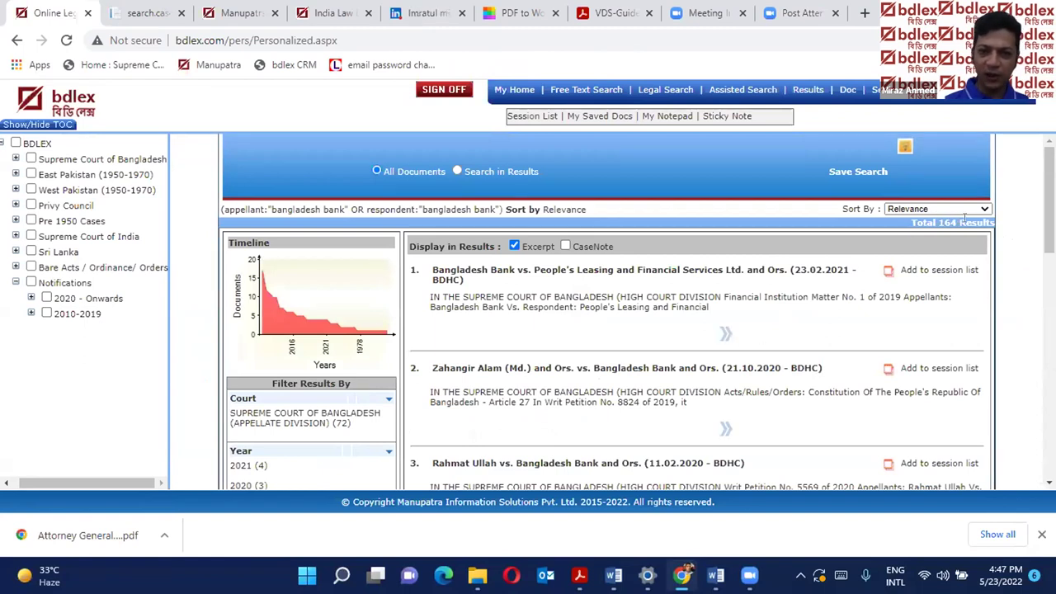
left_click_drag(1050, 198, 1049, 198)
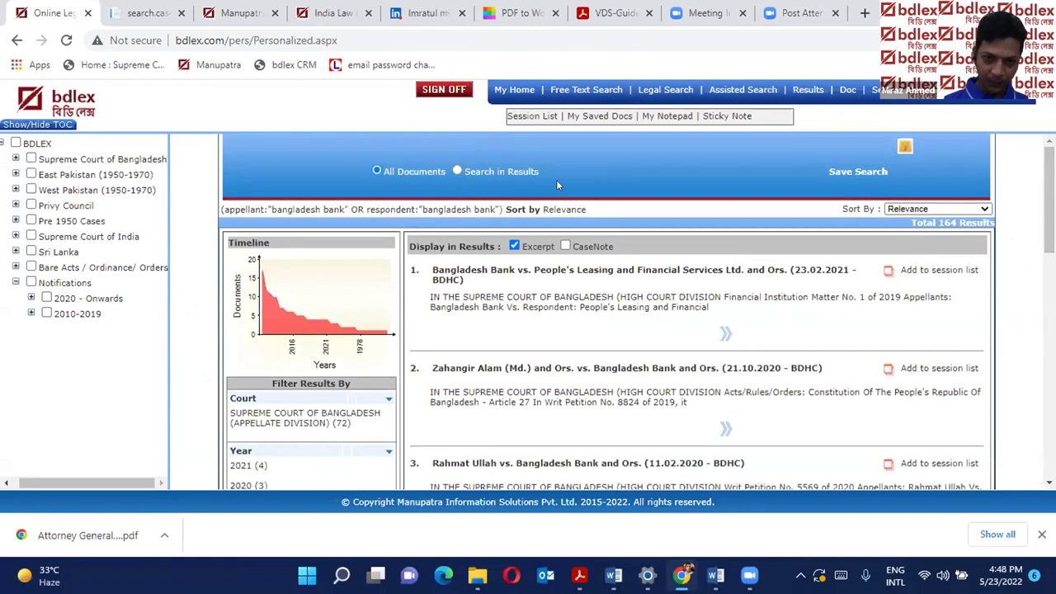
Refine the Bangladesh Bank results by searching within them for "artha rin" and look over the list.
left_click(458, 172)
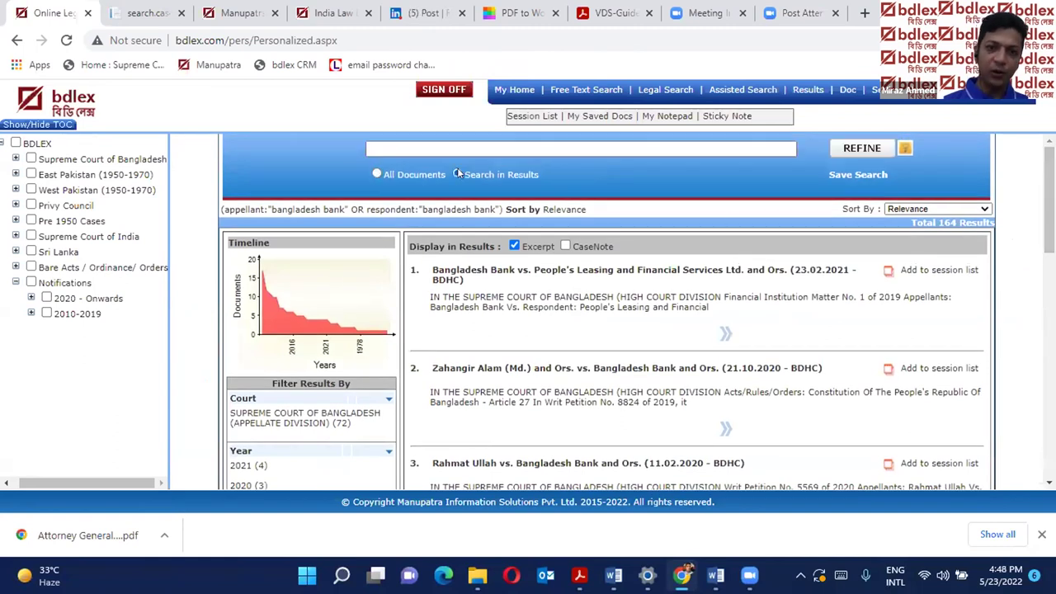
left_click(454, 148)
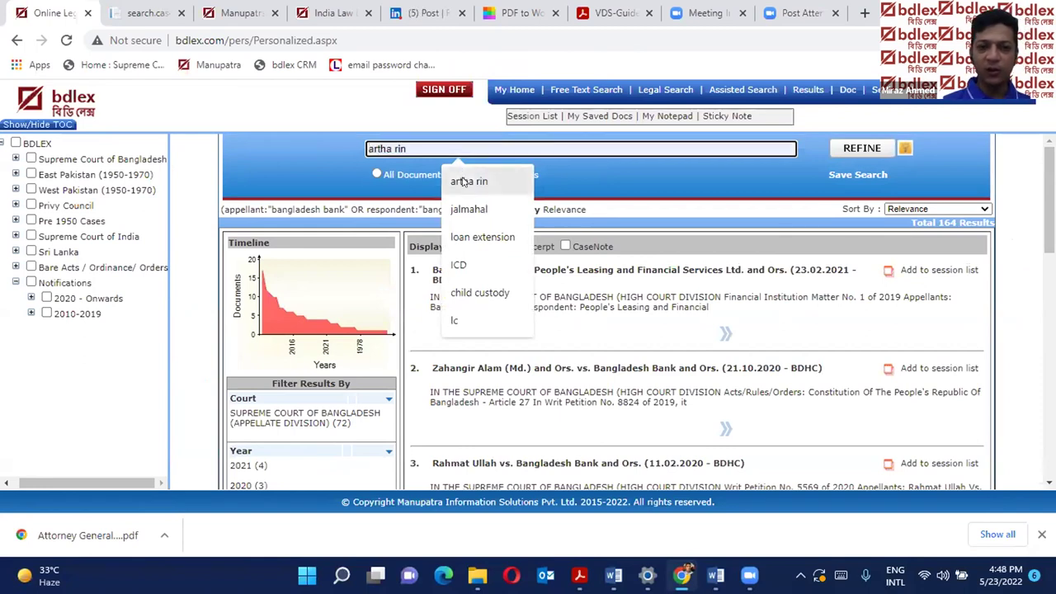
left_click(464, 181)
left_click(850, 152)
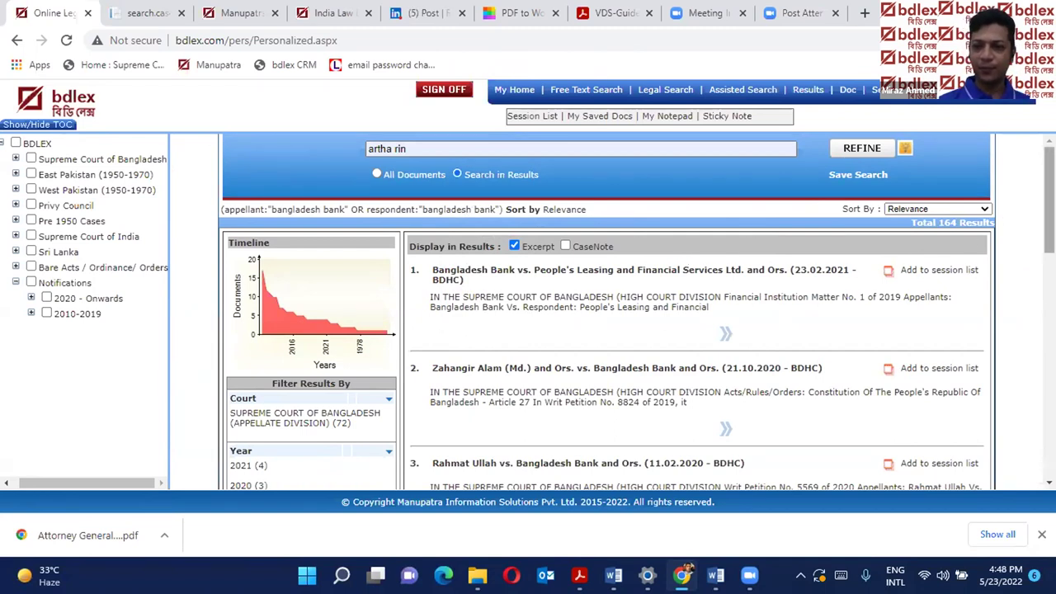
scroll(607, 314, "down", 2)
scroll(747, 270, "up", 2)
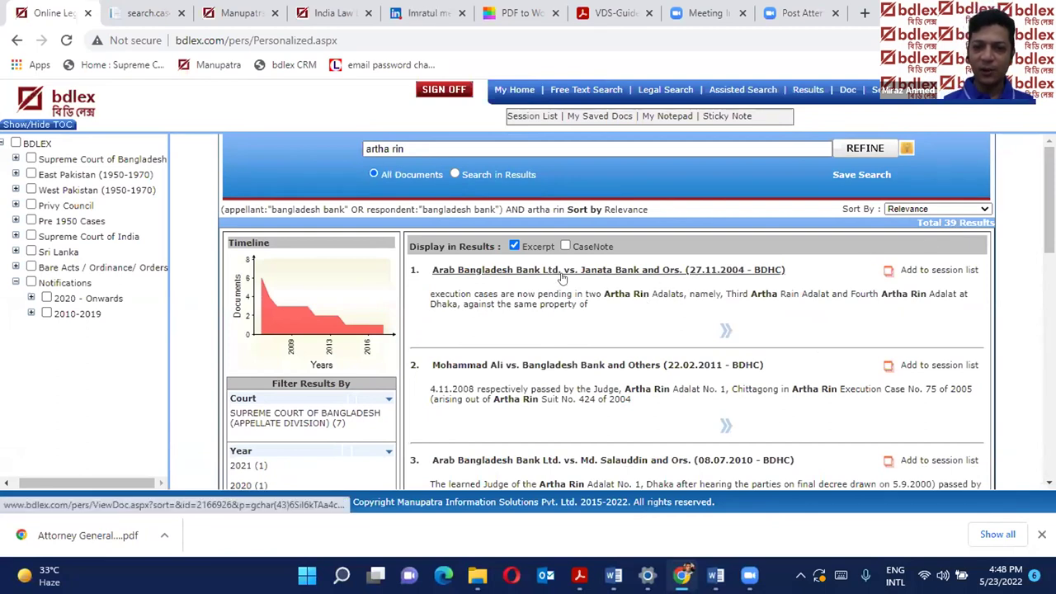
Open the Bangladesh Bank judgment dated 22.02.2011 from the results, read its attached "artha rin" note and close the note.
left_click(540, 366)
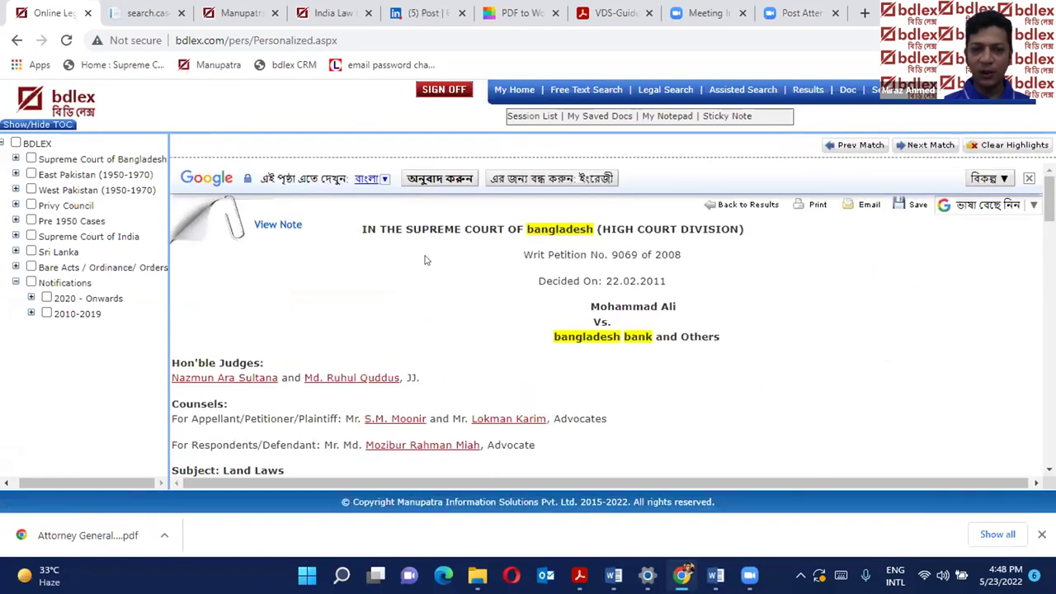
left_click(240, 228)
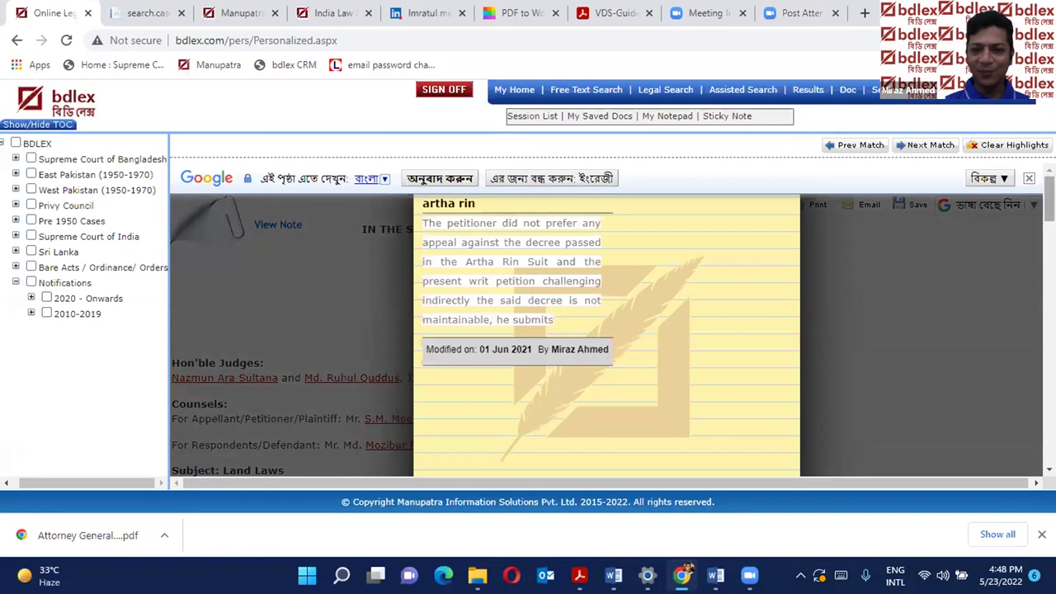
scroll(1050, 198, "down", 3)
scroll(1050, 198, "up", 3)
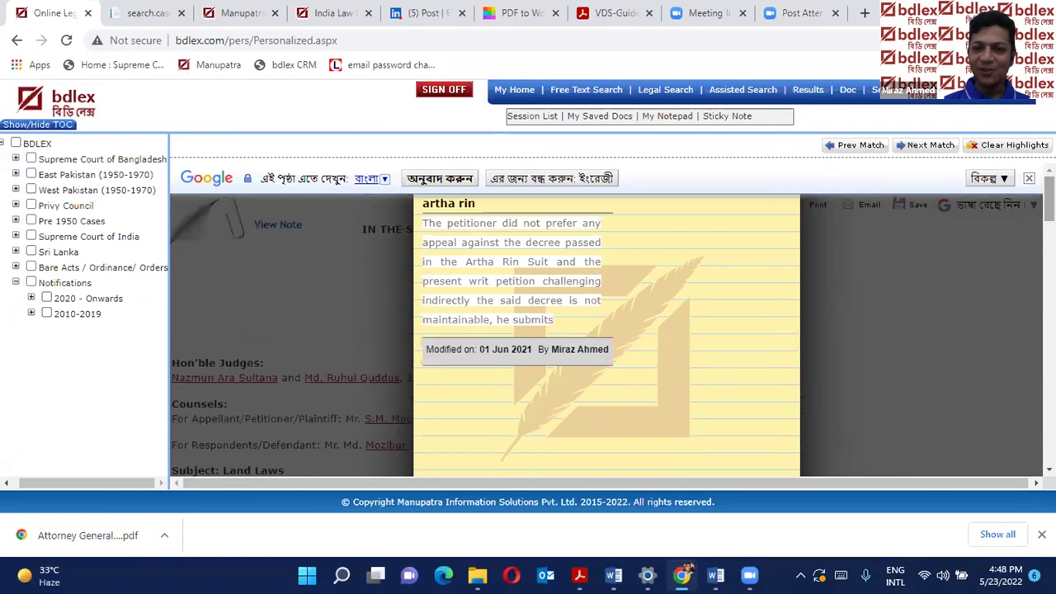
left_click(1027, 179)
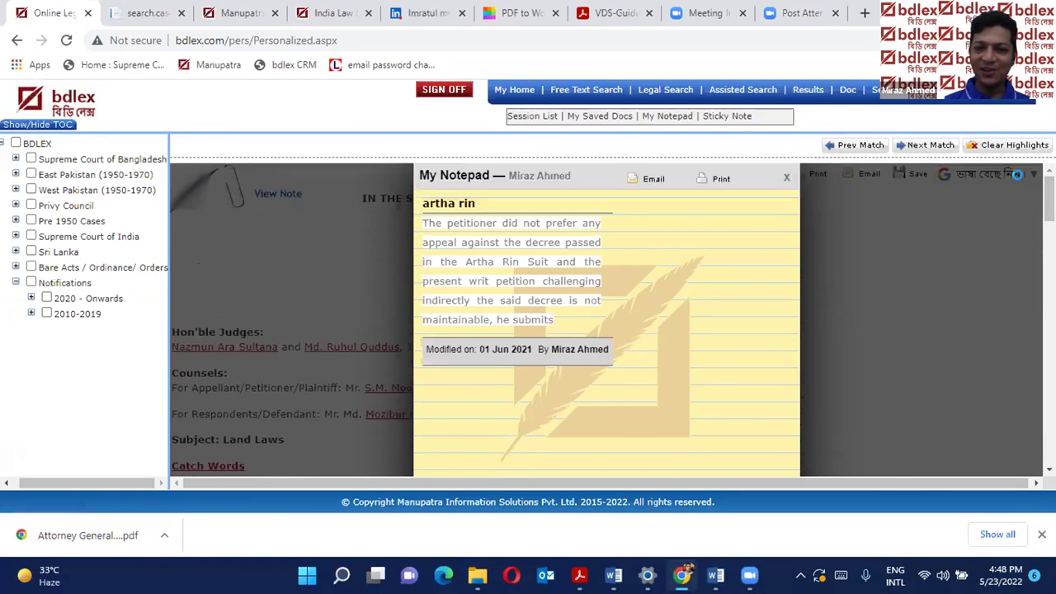
left_click(309, 231)
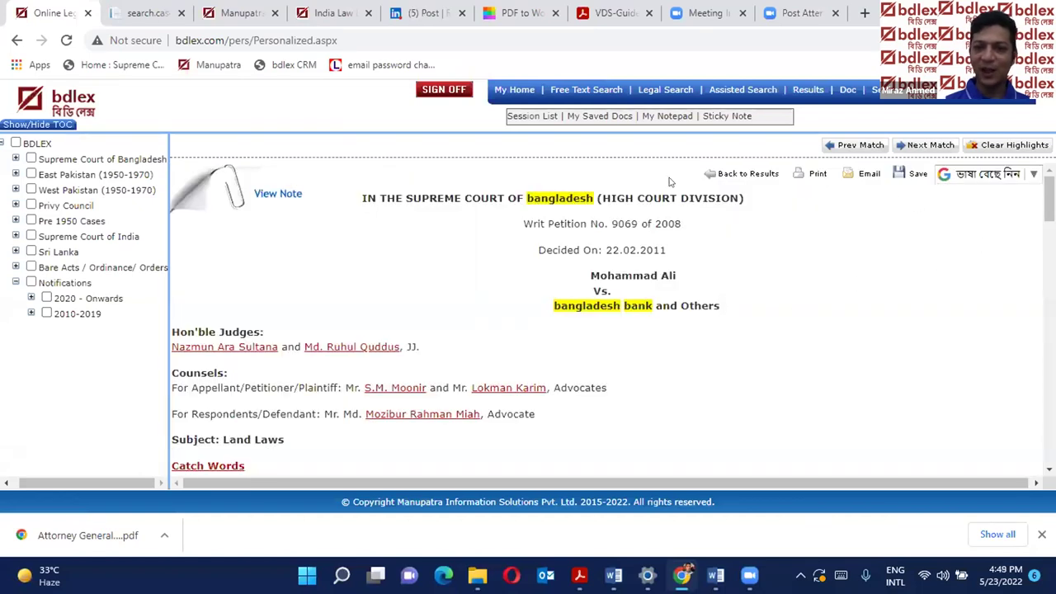
Open My Notepad beside the Bangladesh Bank judgment, find the case facts in paragraph 1 and start a new note.
left_click(649, 118)
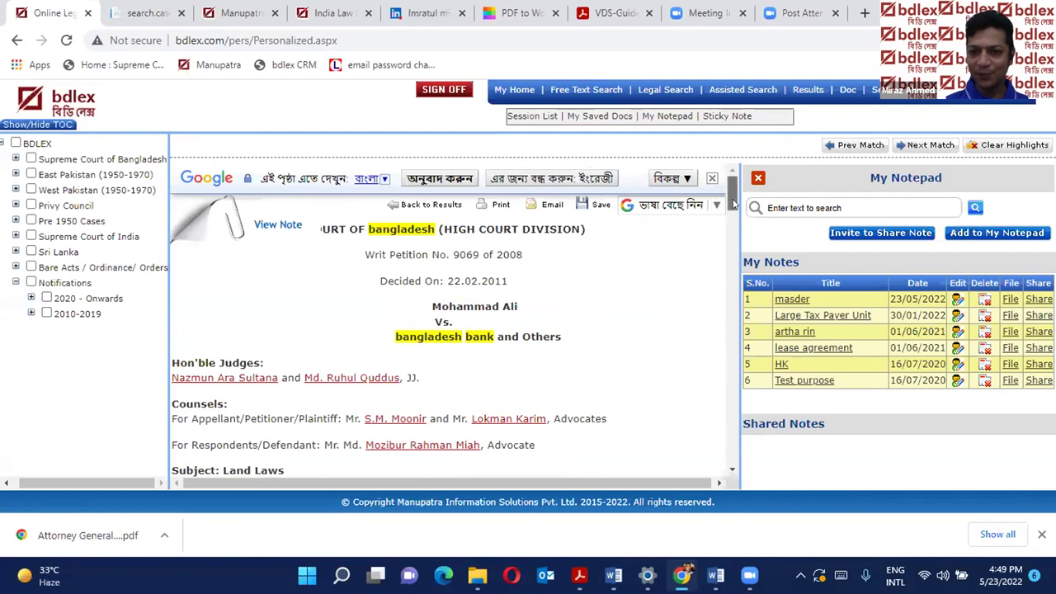
left_click_drag(733, 213, 732, 223)
scroll(267, 318, "down", 10)
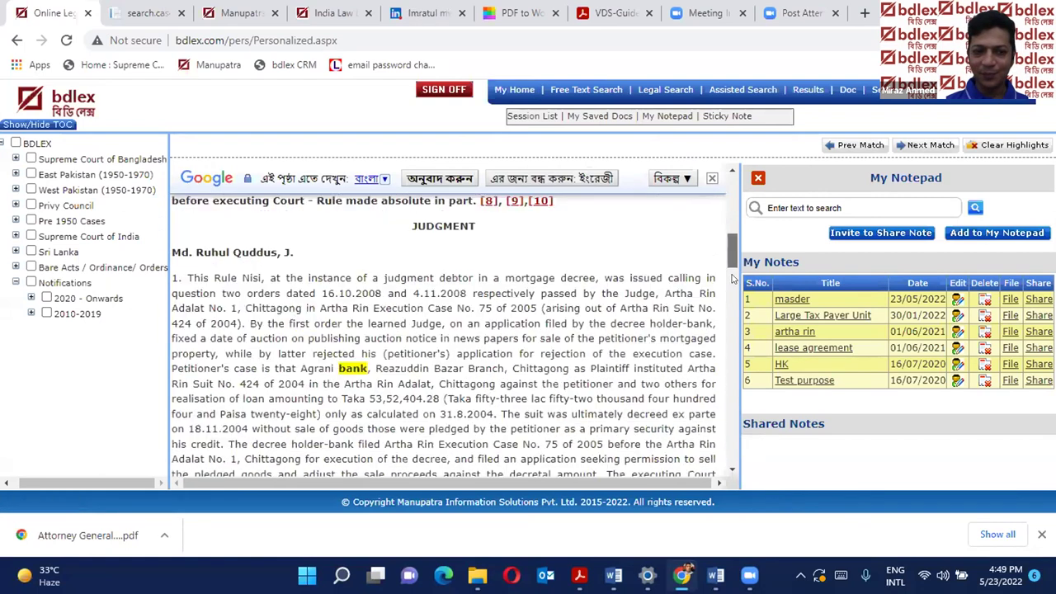
left_click_drag(229, 288, 402, 371)
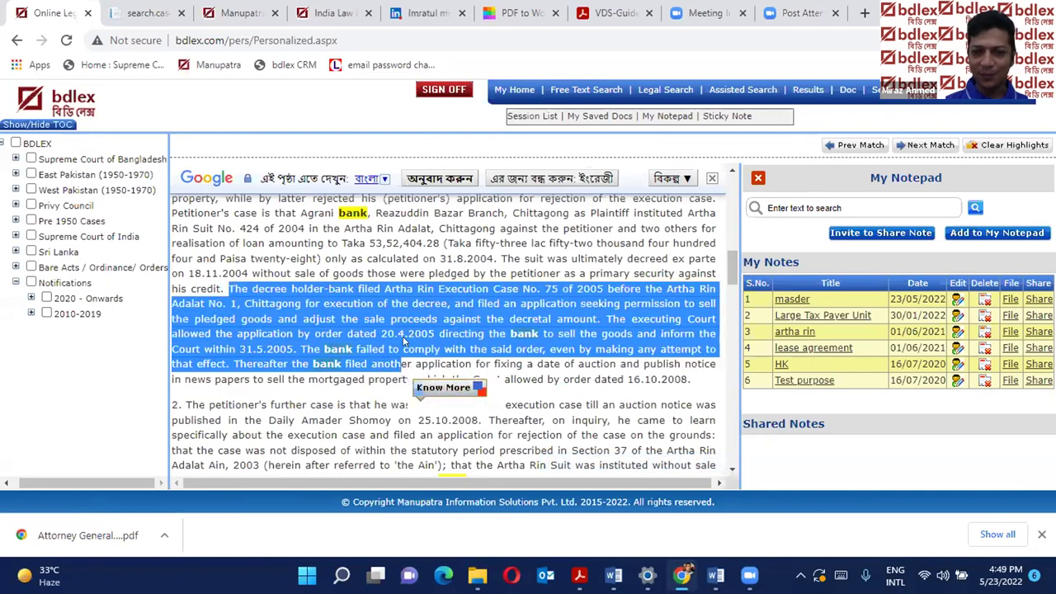
left_click(964, 237)
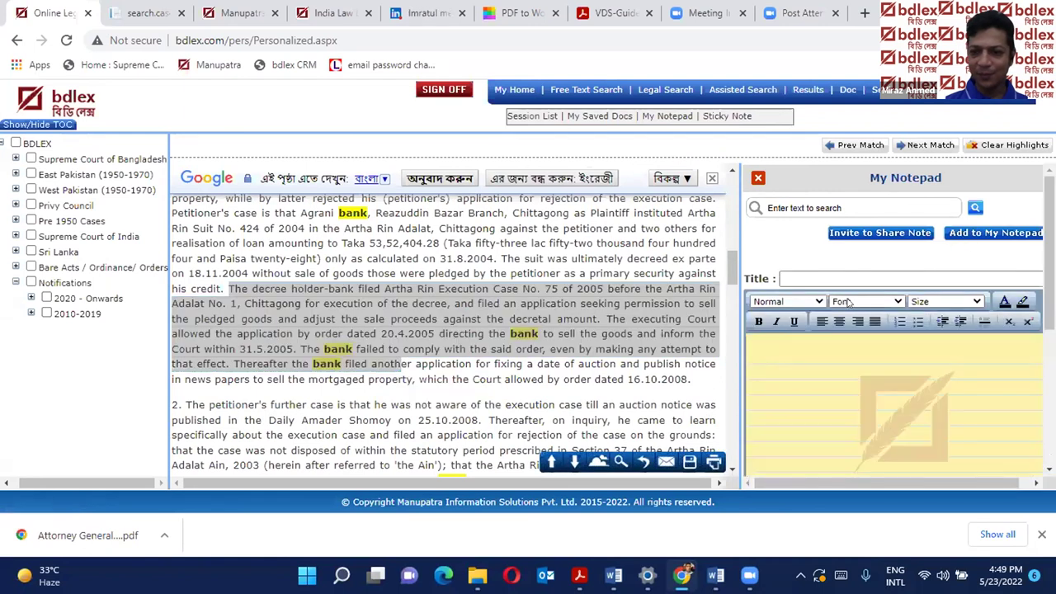
Enter "bangladesh bank" as the notepad's search text and request a new note again.
left_click(800, 207)
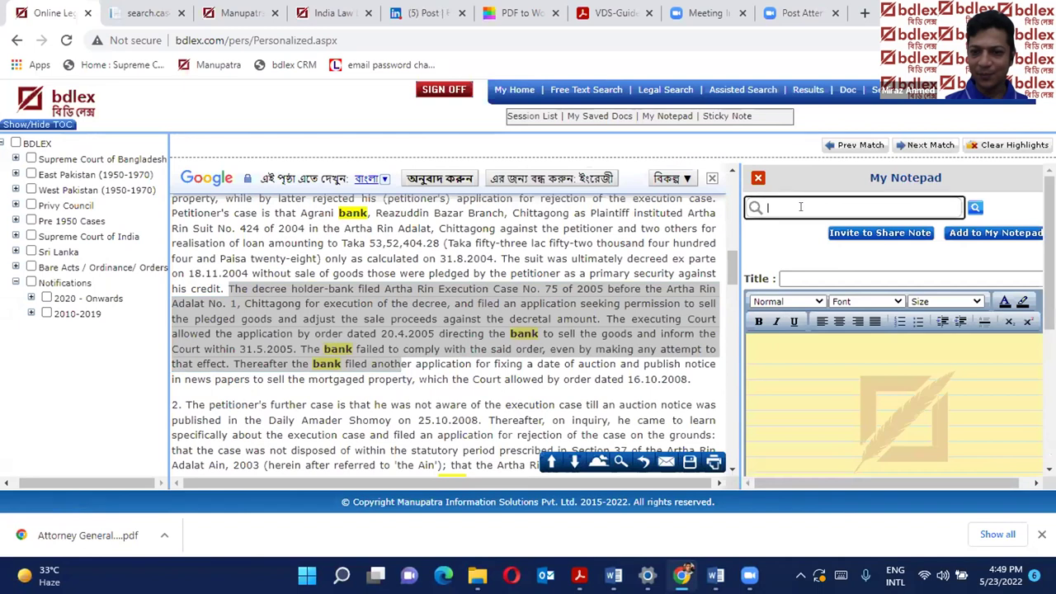
type("bangladesh")
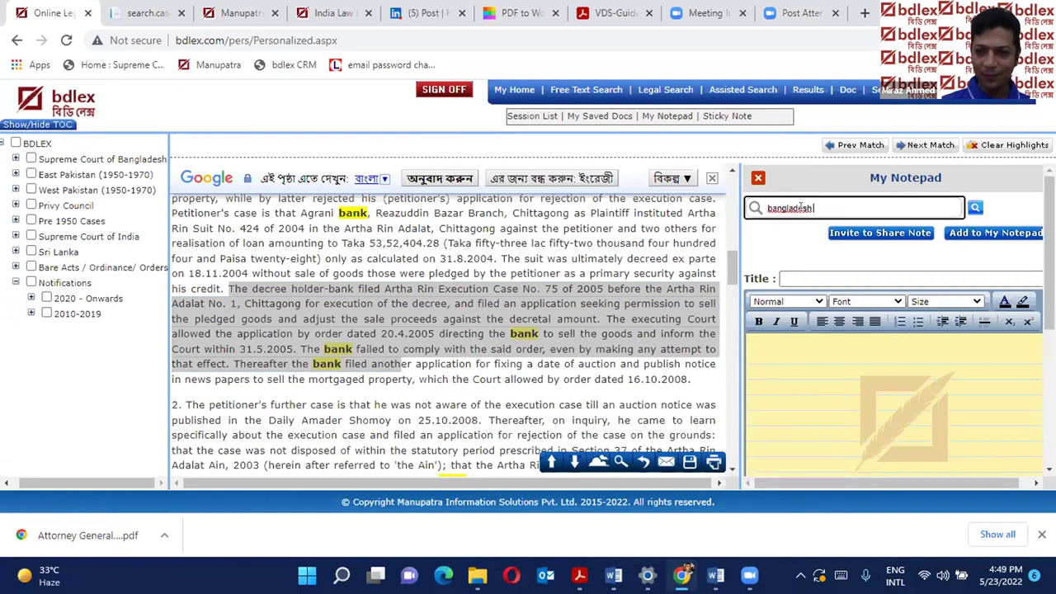
type(" bank")
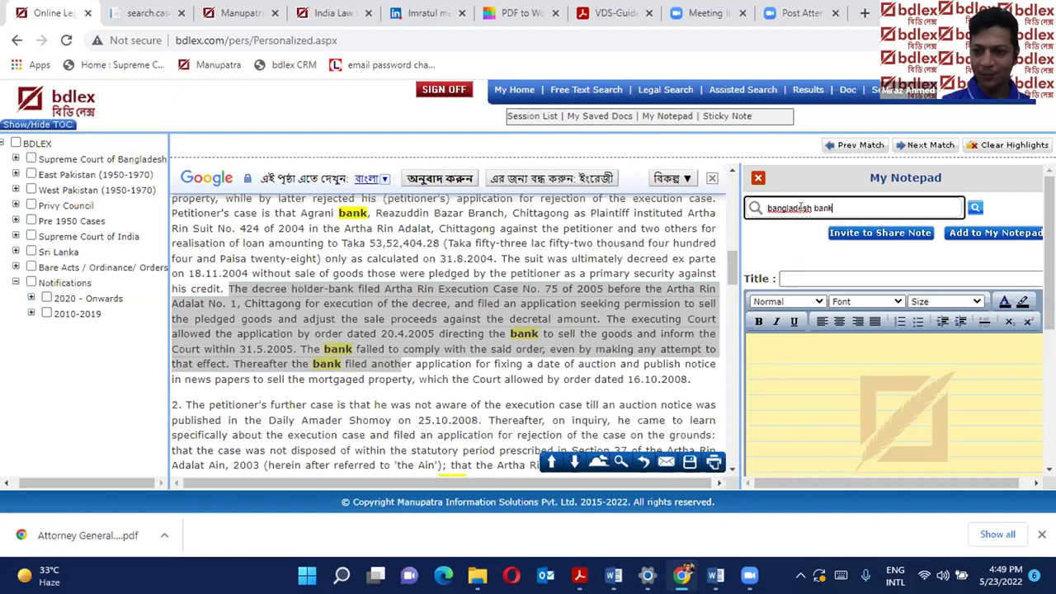
left_click(964, 235)
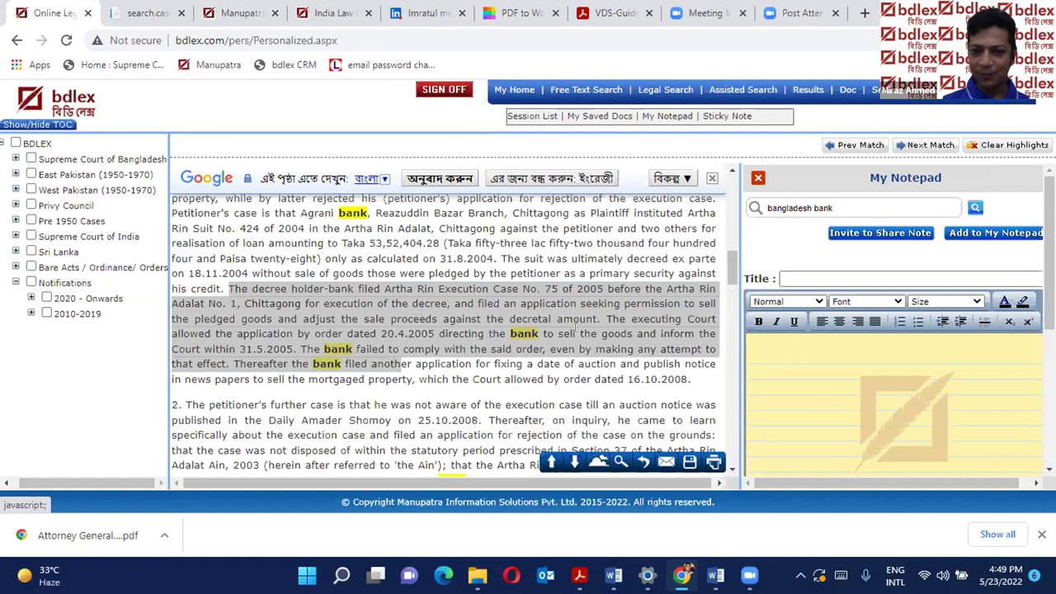
Try to copy the paragraph 1 passage from "The decree holder-bank filed" through "16.10.2008" for the new note.
right_click(373, 354)
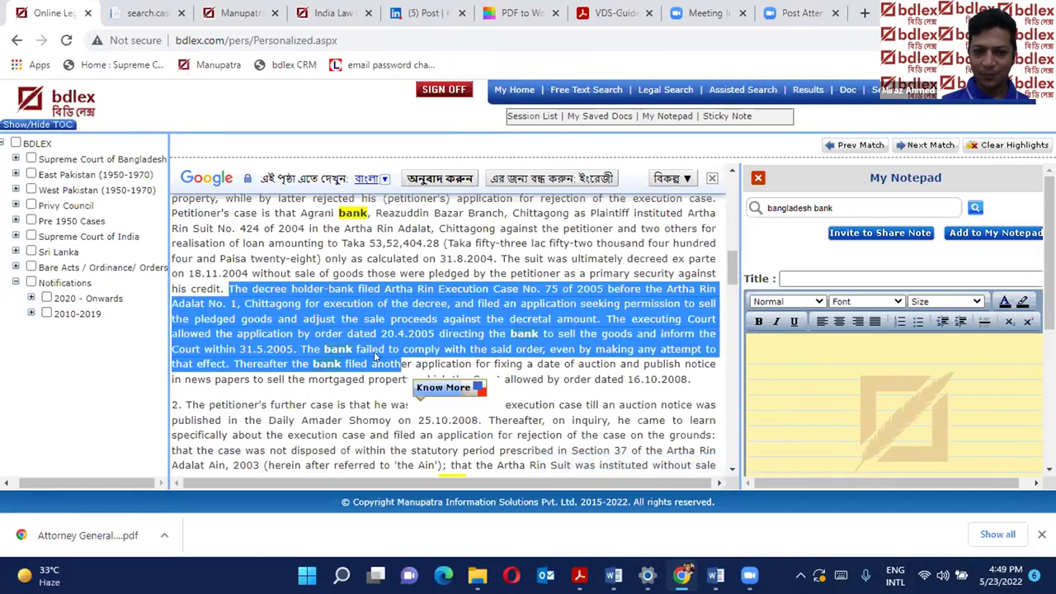
left_click(405, 370)
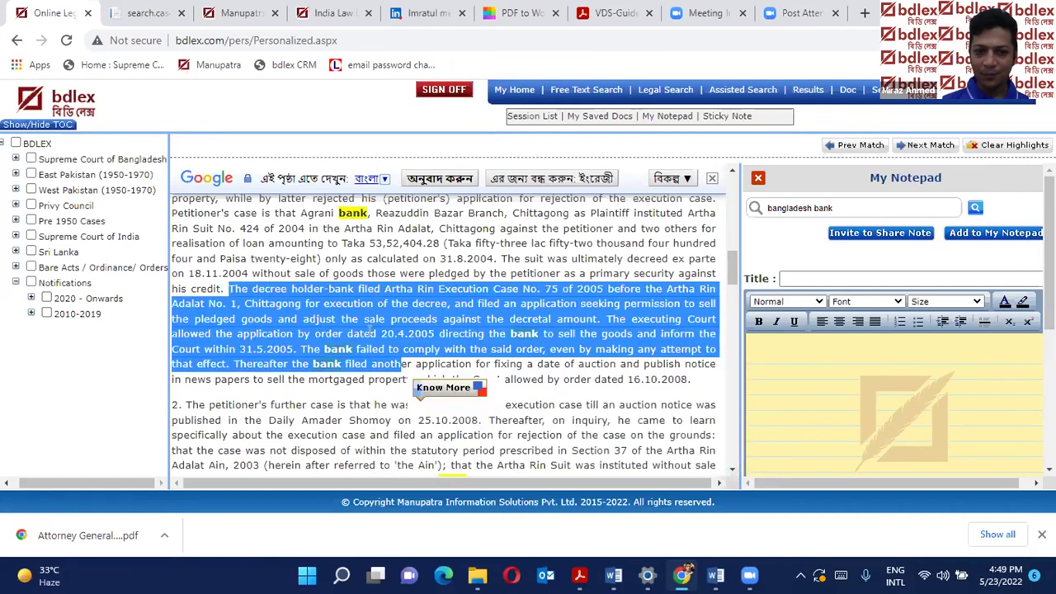
left_click(281, 320)
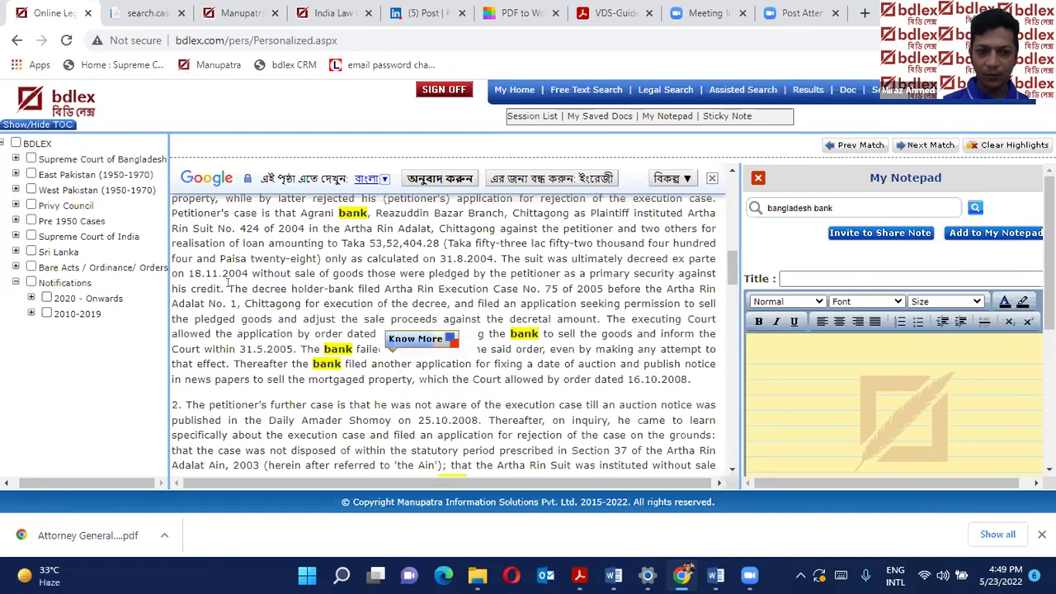
left_click_drag(228, 288, 695, 377)
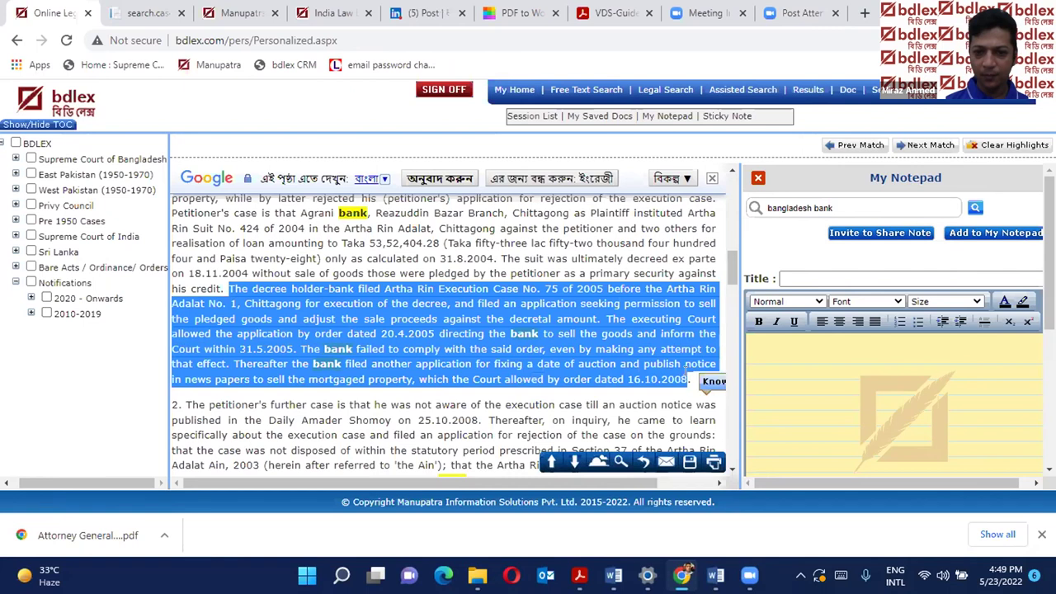
right_click(675, 376)
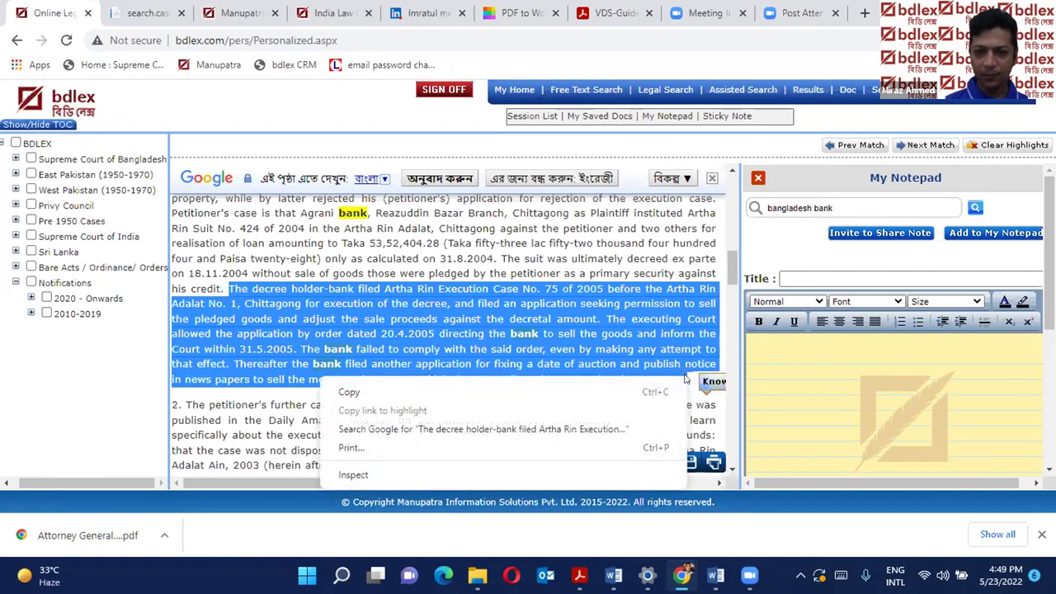
left_click(349, 392)
left_click(910, 278)
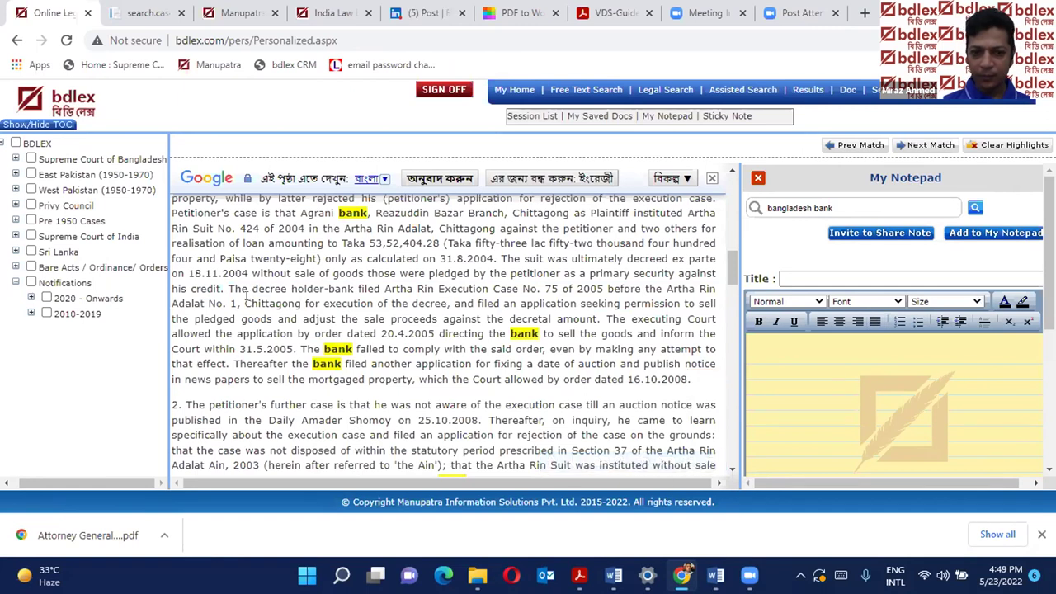
Copy the paragraph 1 text from "Chittagong for execution of the decree" through "16.10.2008" and paste it into the new note's body.
left_click_drag(247, 303, 690, 380)
key("ctrl+c")
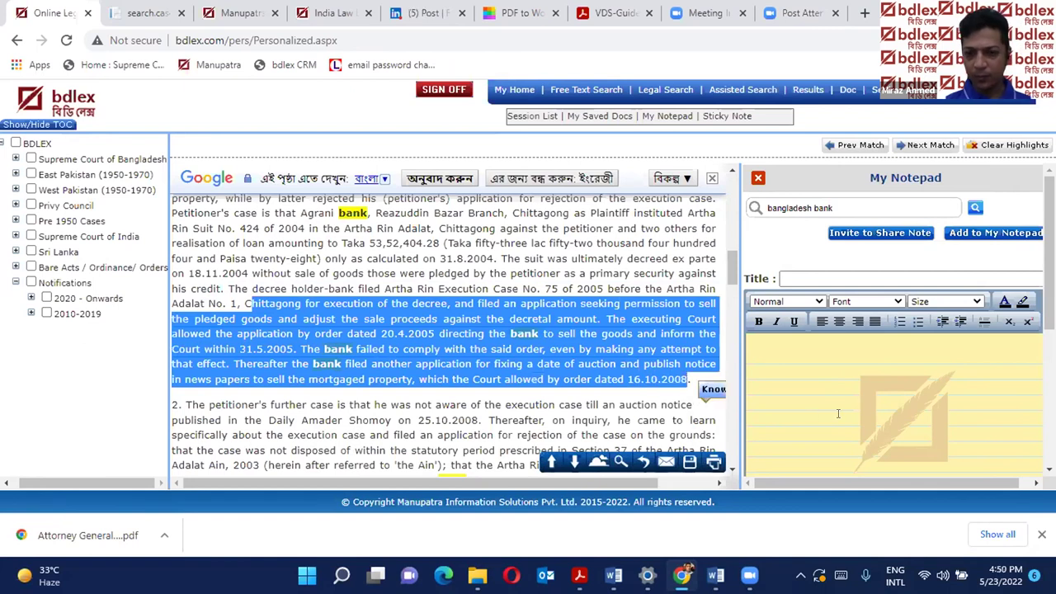
left_click(851, 391)
key("ctrl+v")
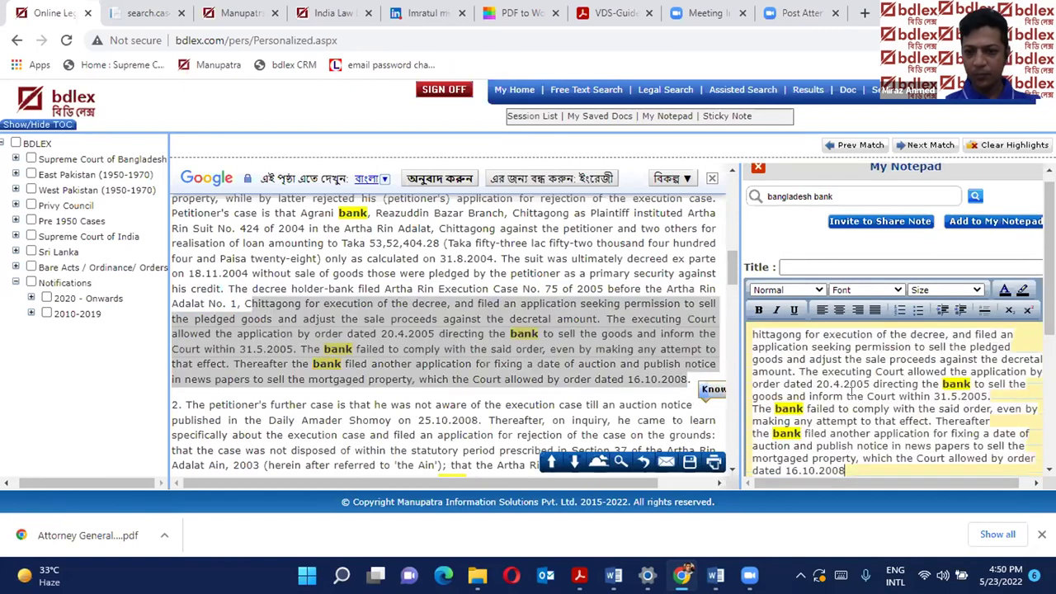
Title the note "Bangladesh Bank", submit it and close My Notepad.
left_click(836, 267)
left_click(902, 299)
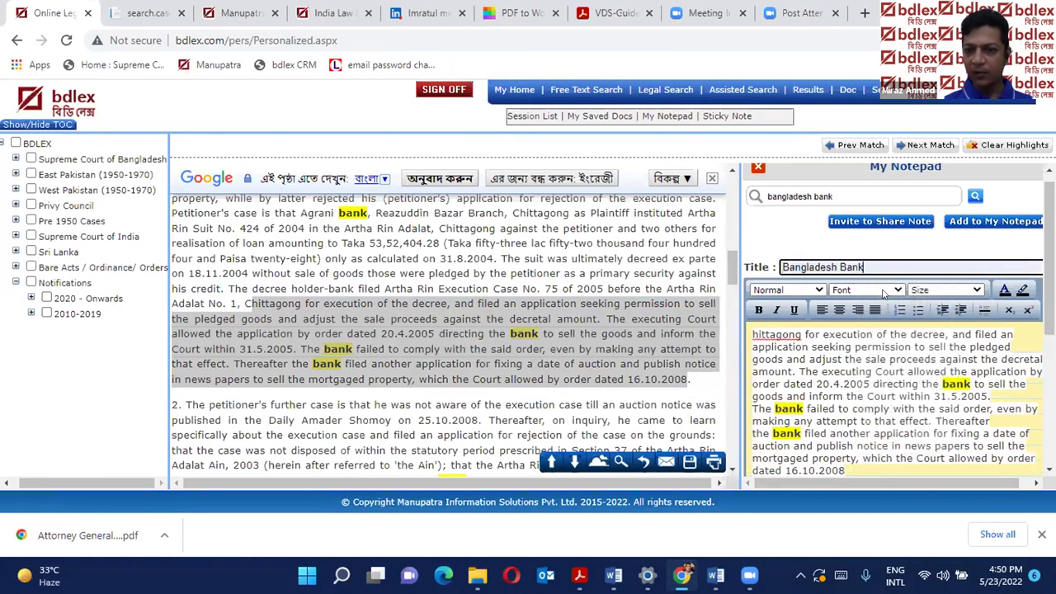
scroll(820, 330, "down", 3)
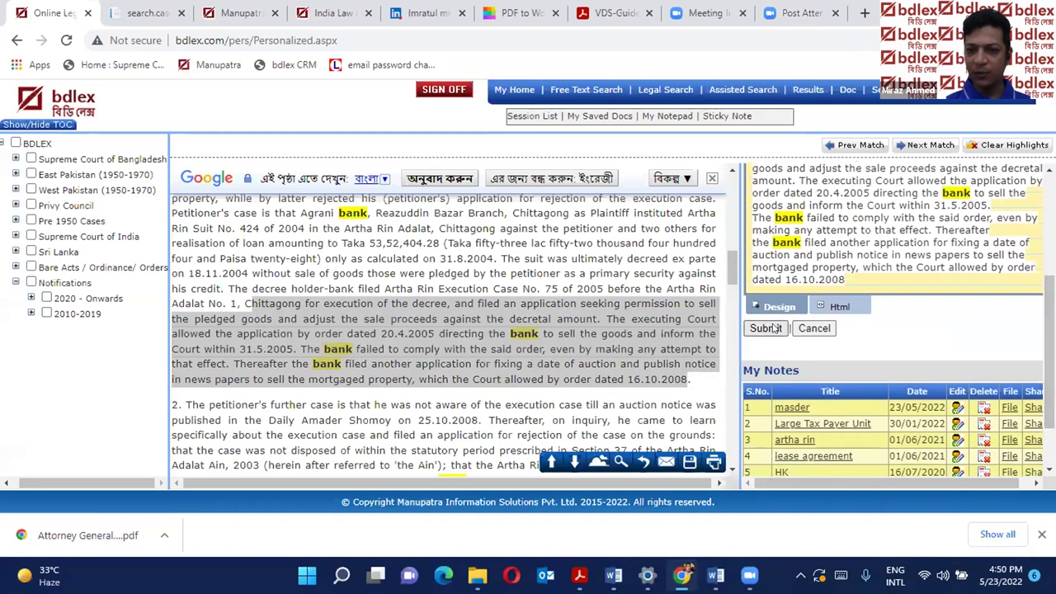
left_click(765, 328)
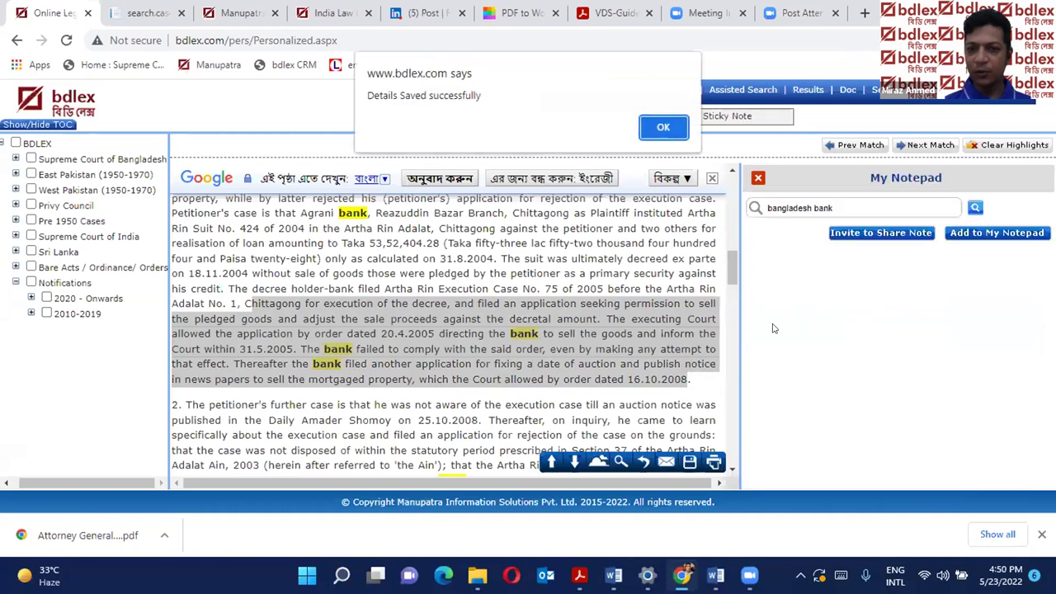
left_click(660, 128)
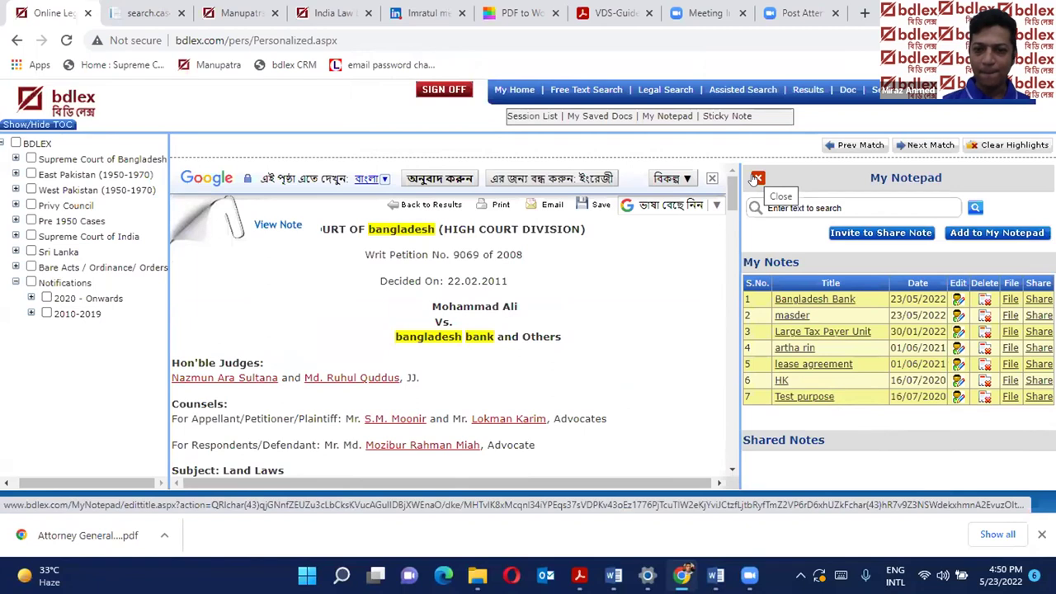
left_click(758, 178)
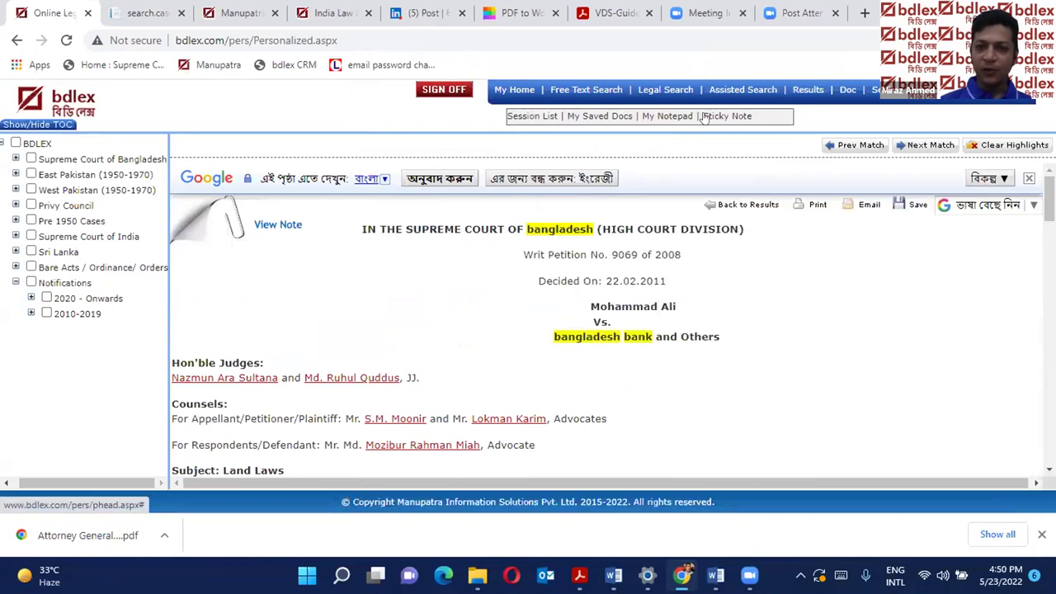
Run an advanced legal search by judge, choosing the judge's full name from the suggestions.
left_click(652, 91)
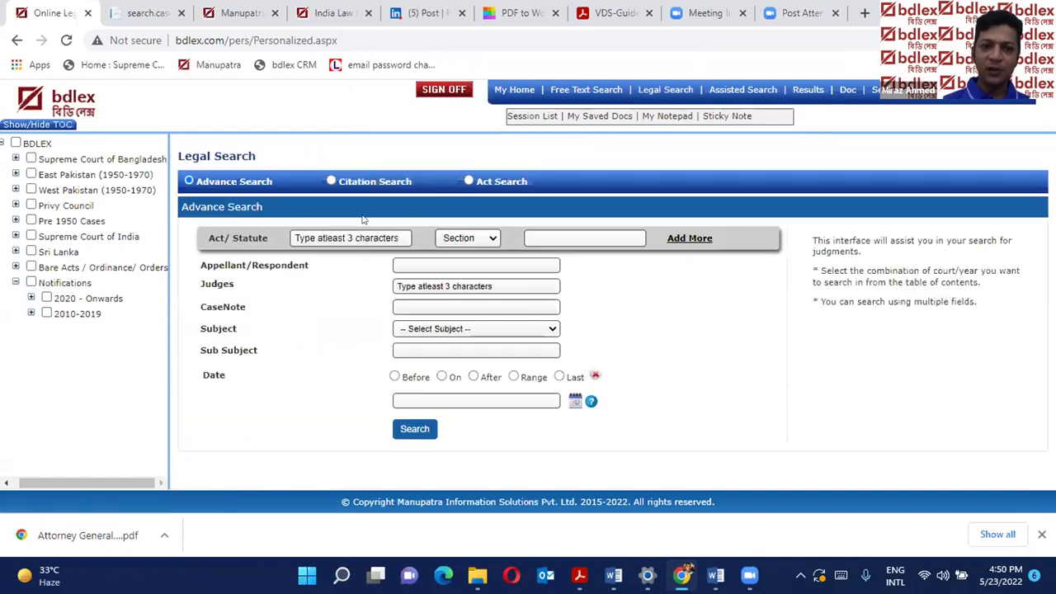
left_click(407, 284)
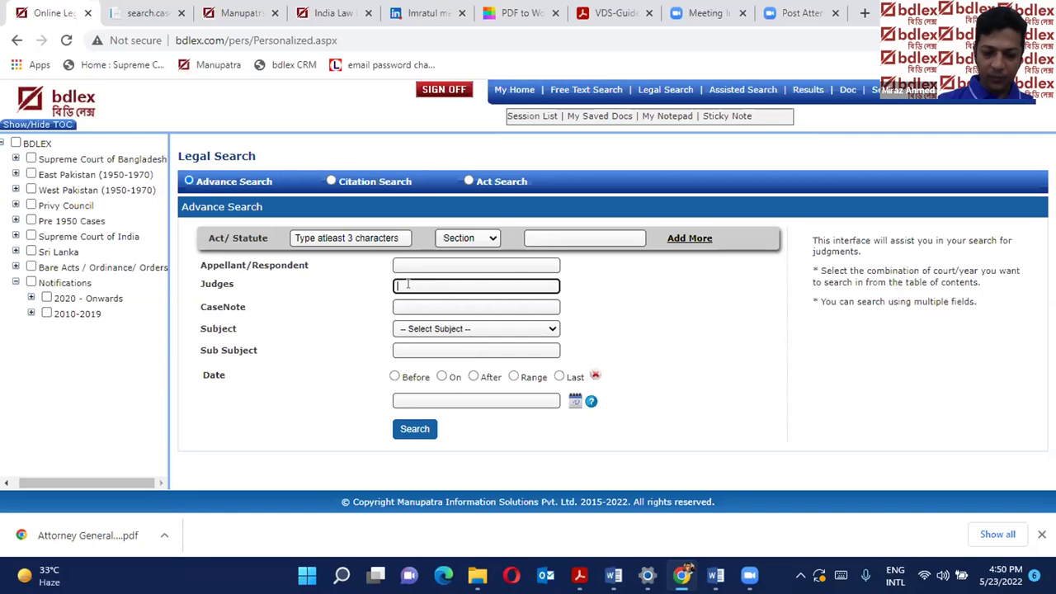
type("ja")
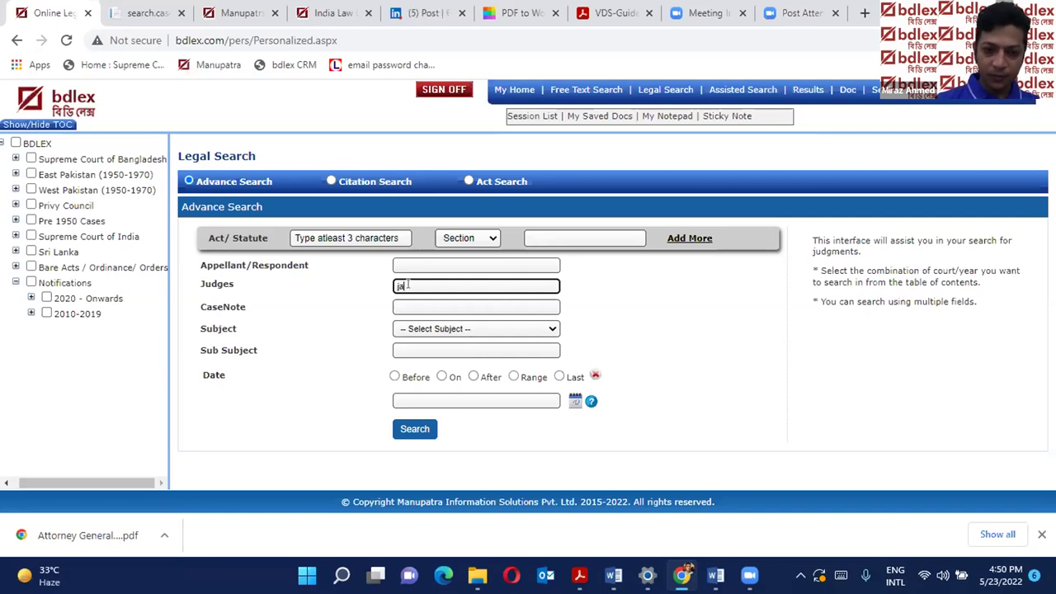
key("BackSpace")
key("BackSpace")
type("za")
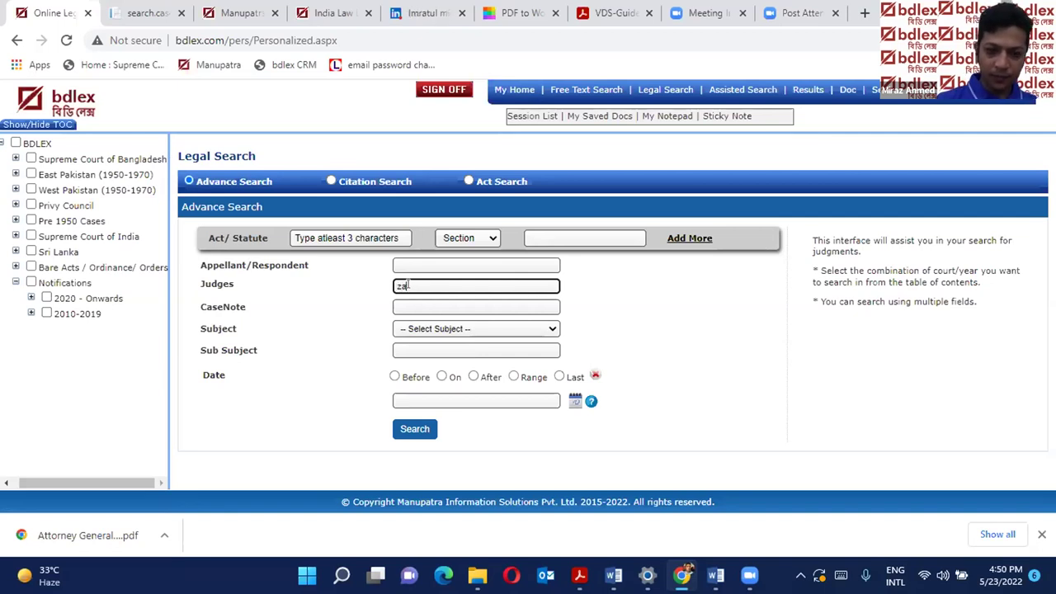
type("far")
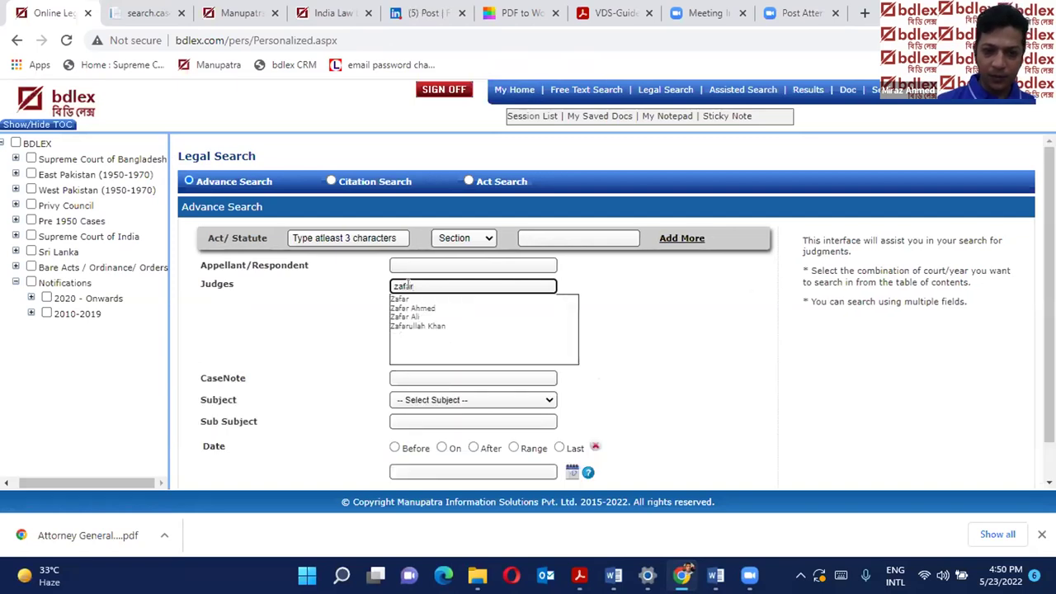
left_click(414, 309)
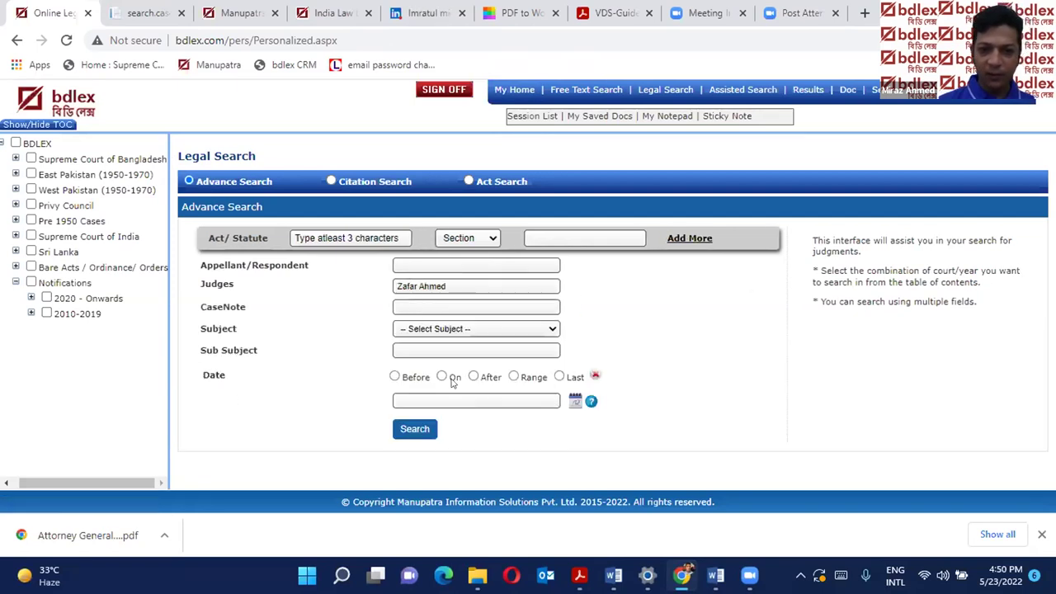
left_click(419, 429)
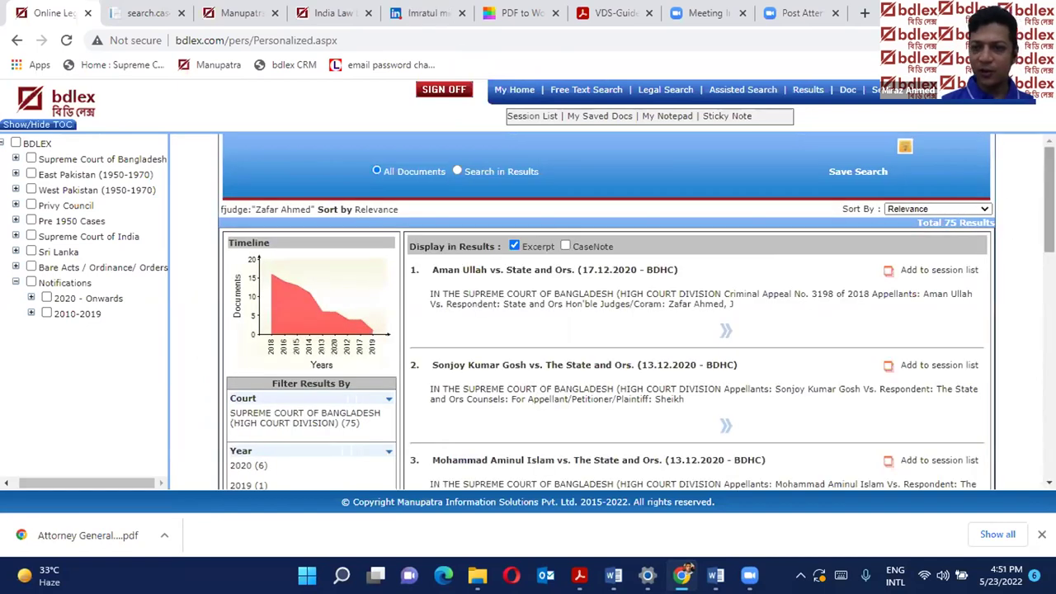
Look through the judge's search results and the available result filters.
scroll(1048, 198, "down", 2)
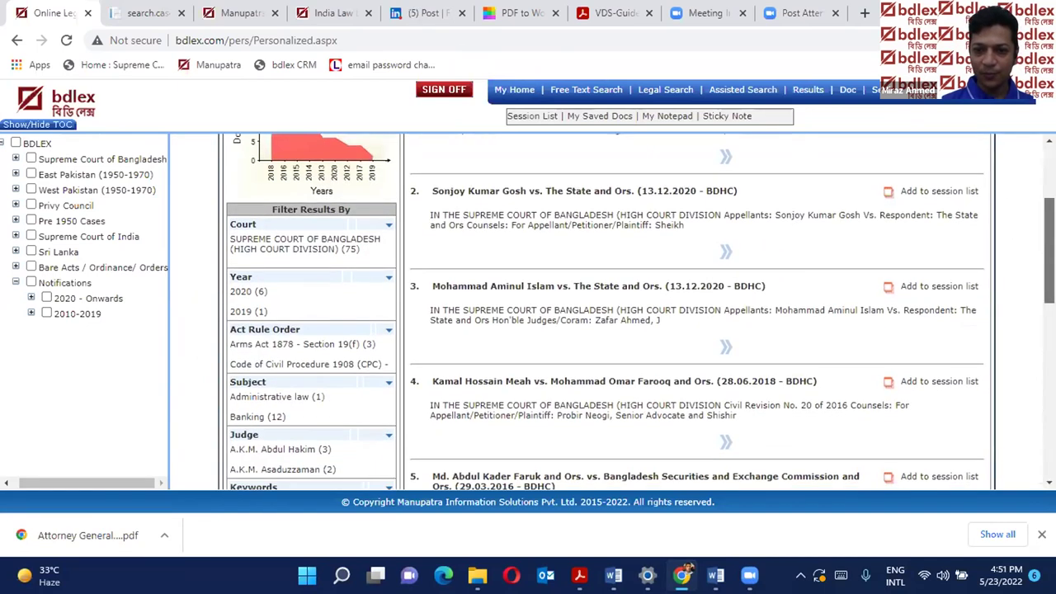
scroll(1049, 248, "down", 1)
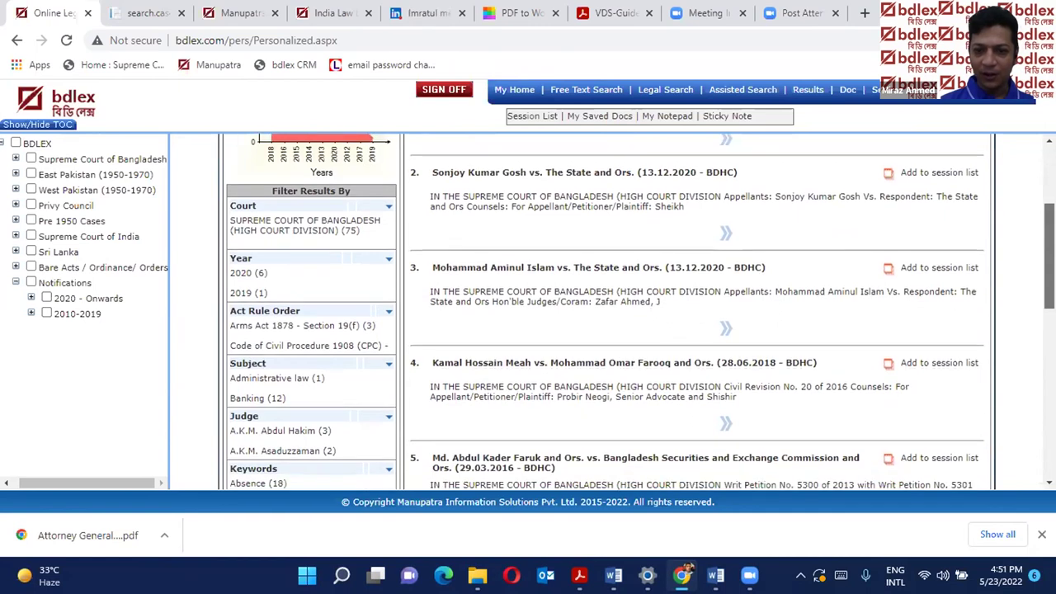
scroll(611, 314, "down", 2)
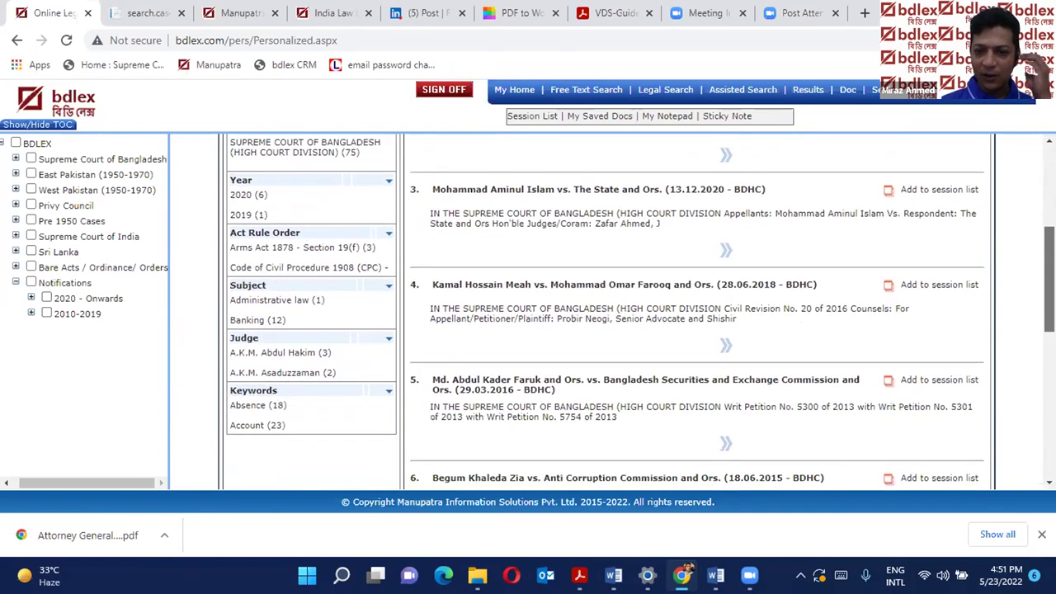
scroll(611, 313, "up", 2)
scroll(611, 314, "down", 4)
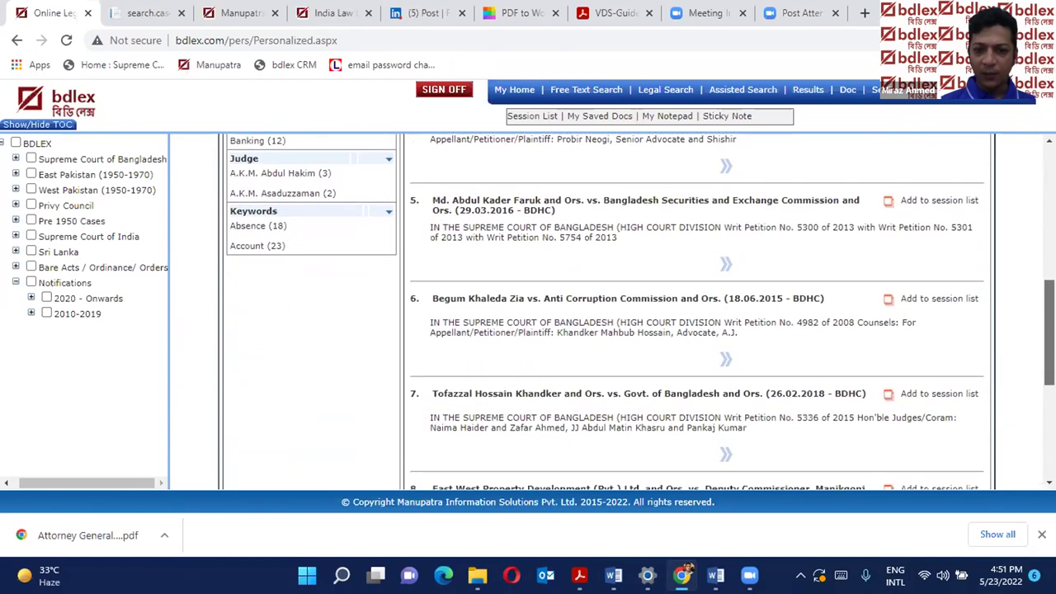
scroll(610, 314, "down", 1)
scroll(610, 313, "up", 6)
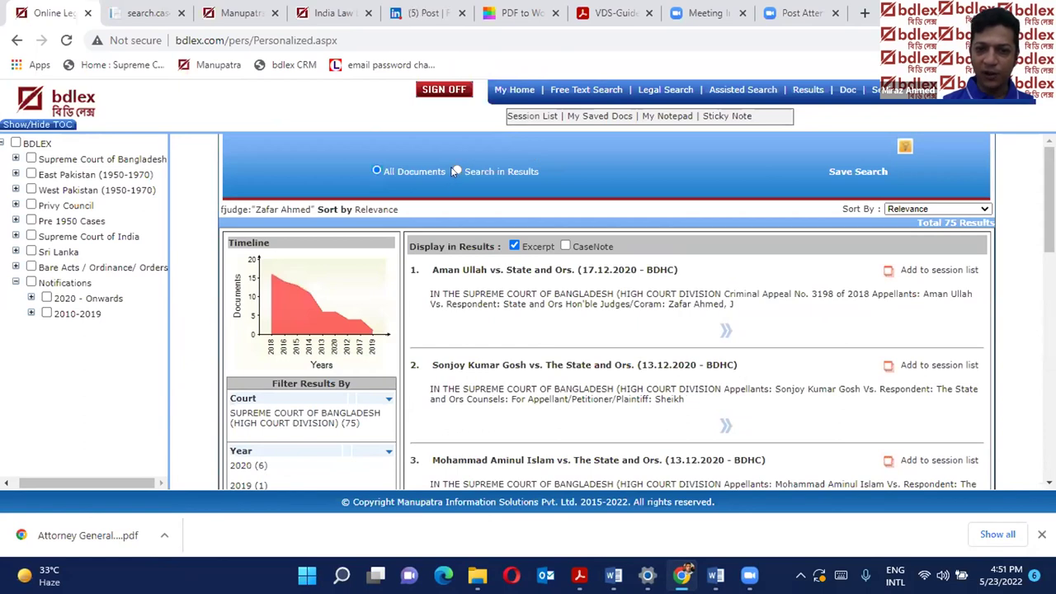
Try to refine the judge's results by searching within them for "loan extension", and return to the full result list.
left_click(456, 170)
left_click(536, 146)
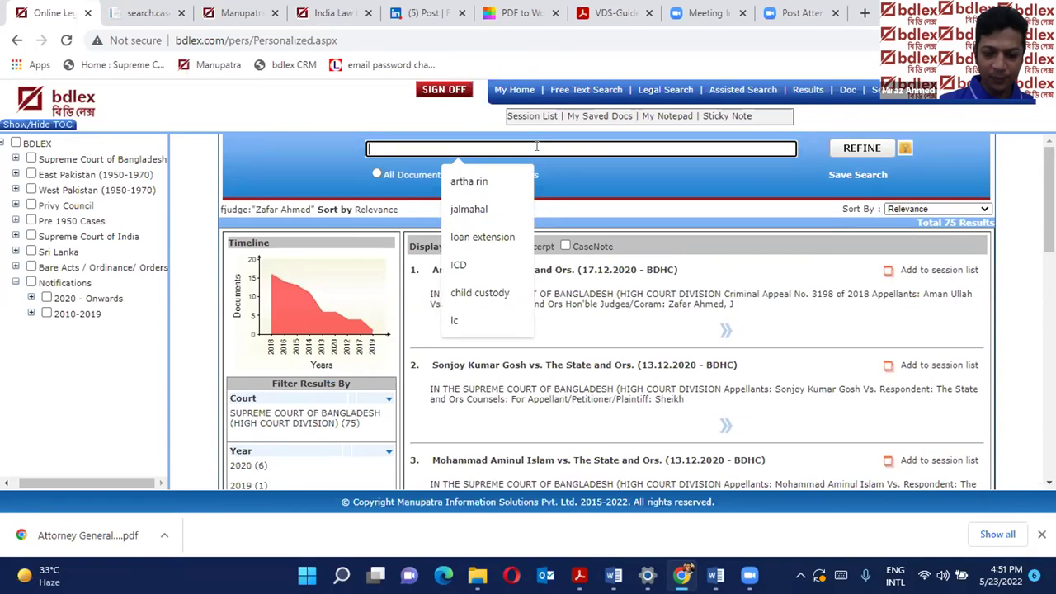
left_click(484, 238)
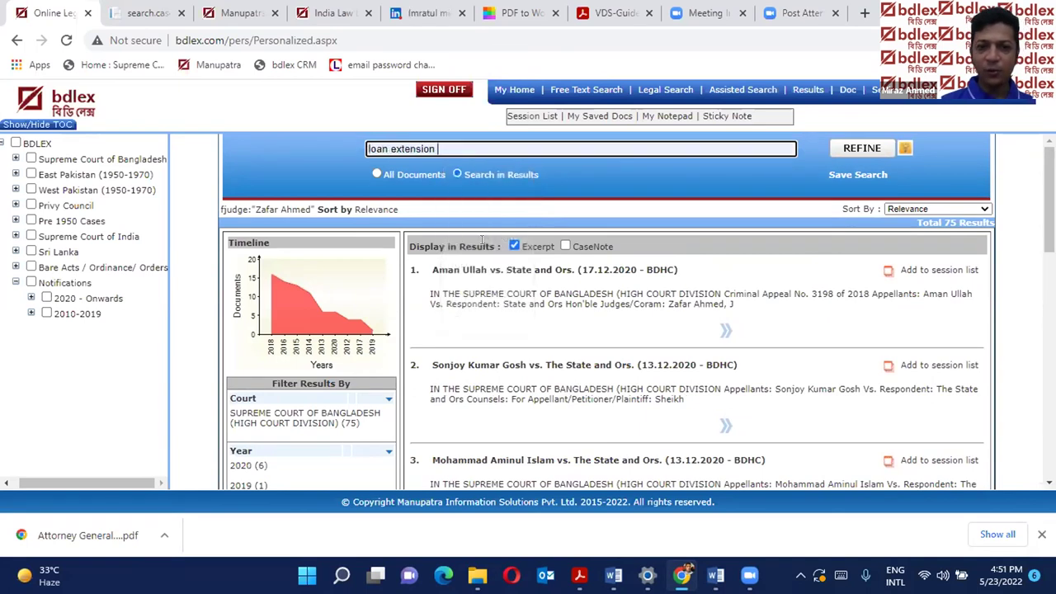
left_click(851, 149)
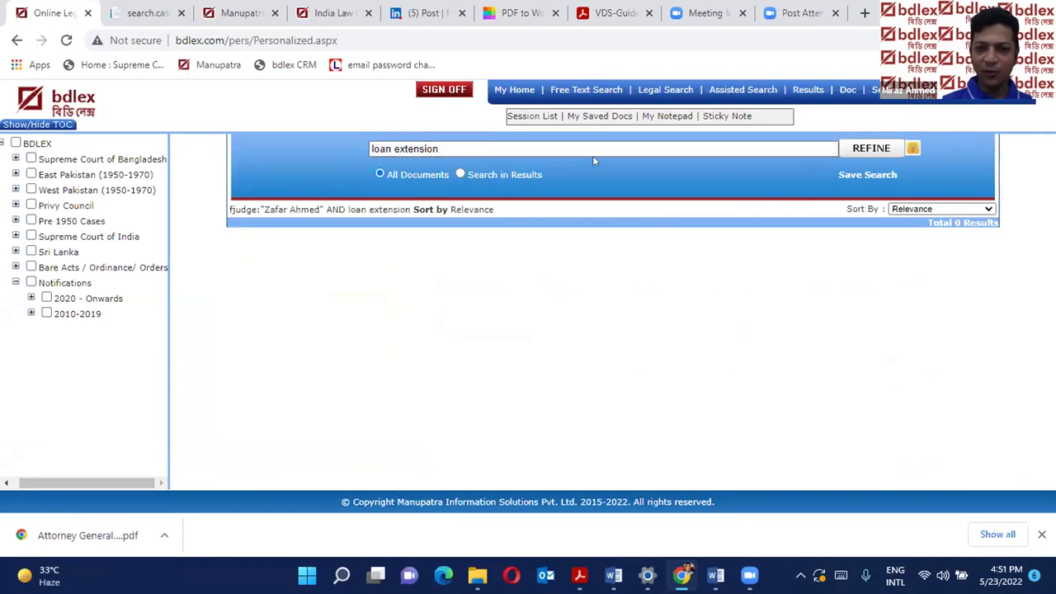
left_click(17, 42)
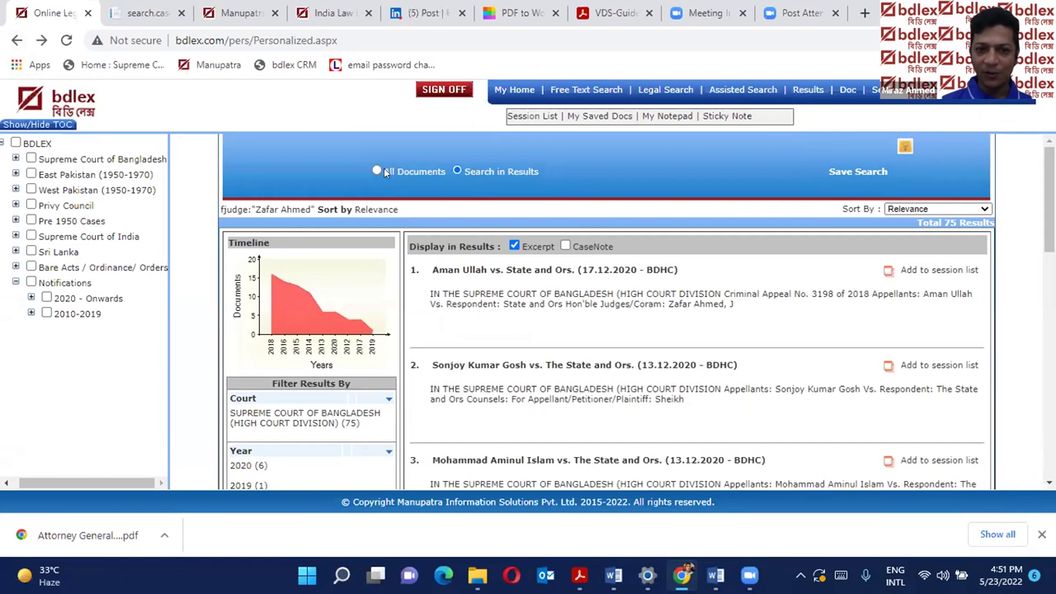
Refine the judge's results by searching within them for "child custody" instead of "loan extension".
left_click(459, 173)
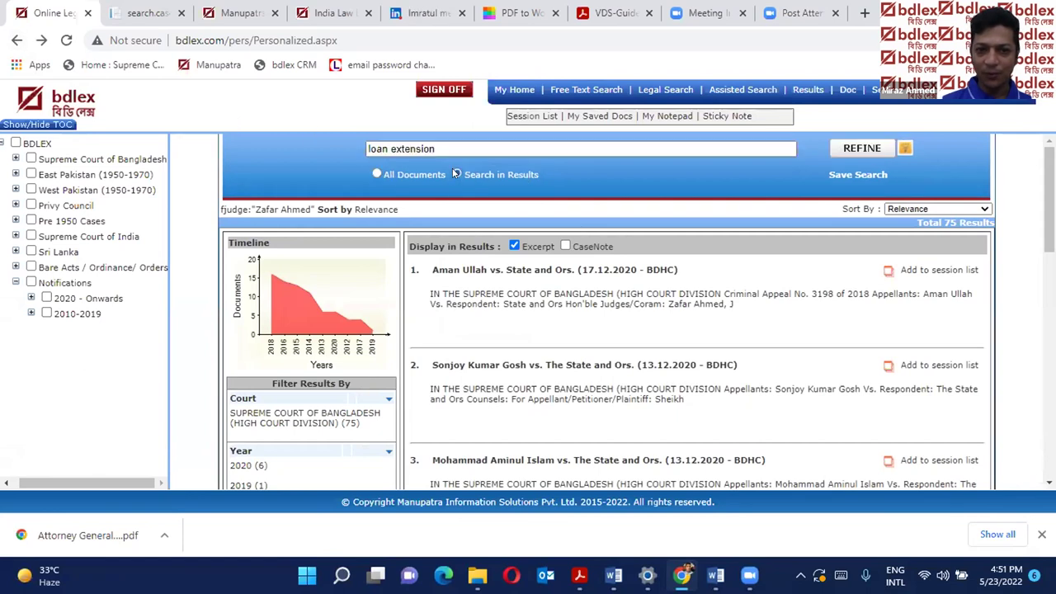
left_click(442, 148)
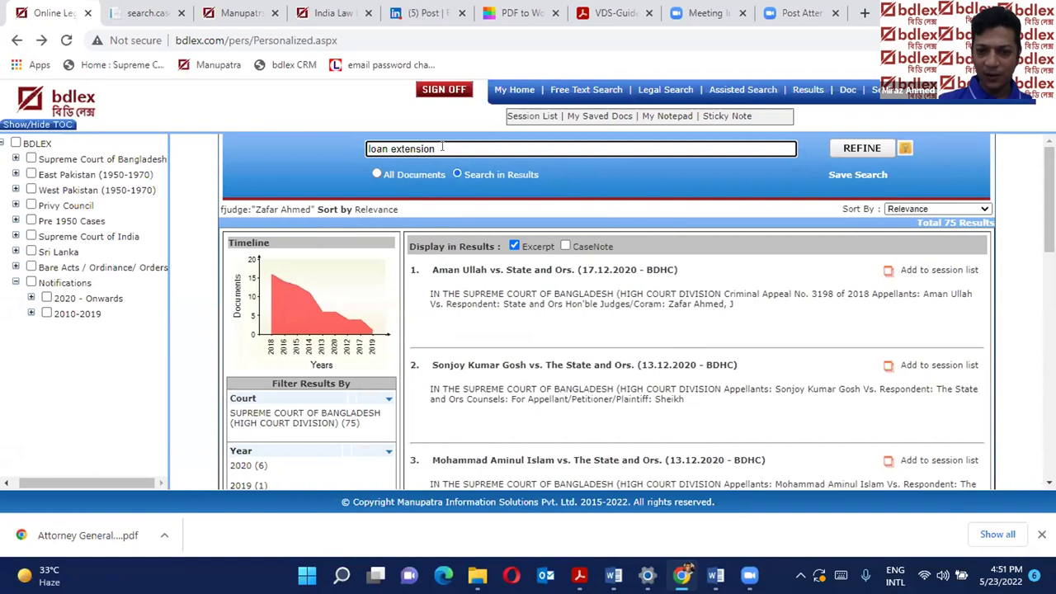
key("BackSpace")
key("BackSpace")
key("BackSpace")
key("BackSpace")
key("BackSpace")
key("BackSpace")
key("BackSpace")
key("BackSpace")
key("BackSpace")
key("BackSpace")
key("BackSpace")
key("BackSpace")
key("BackSpace")
key("BackSpace")
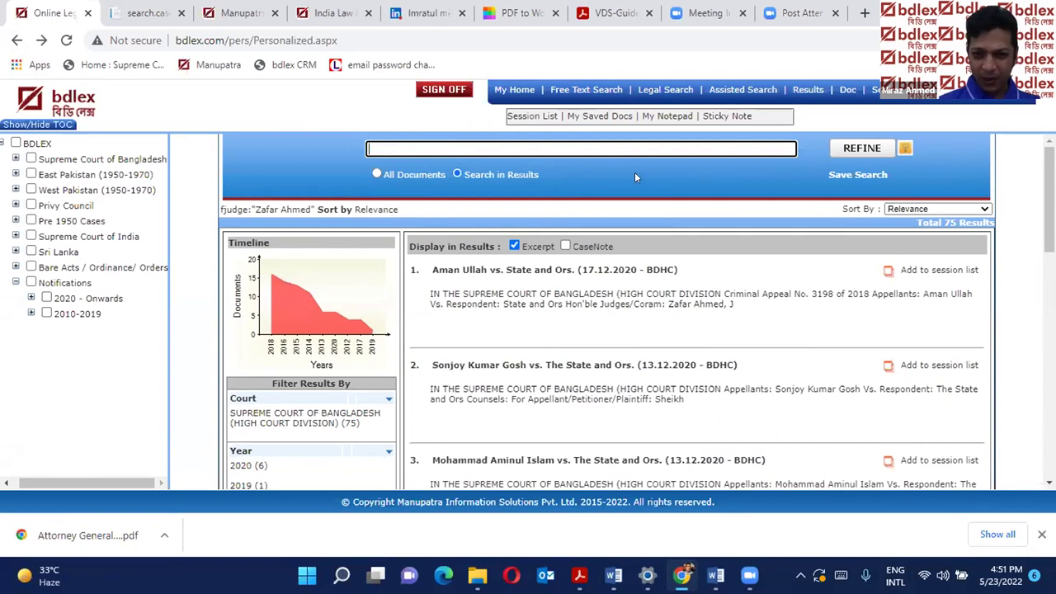
left_click(578, 148)
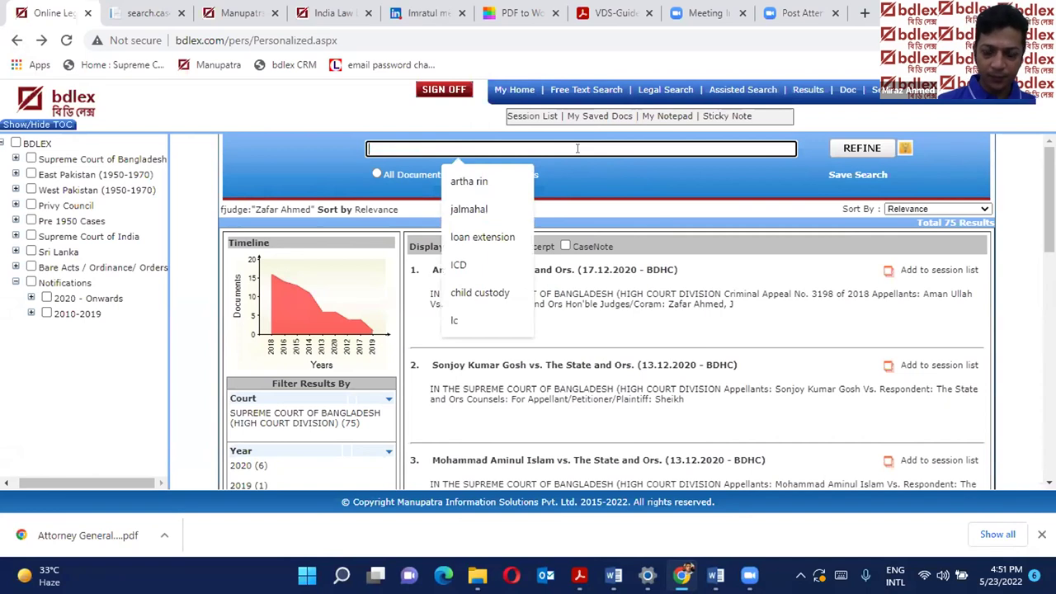
left_click(489, 292)
left_click(854, 153)
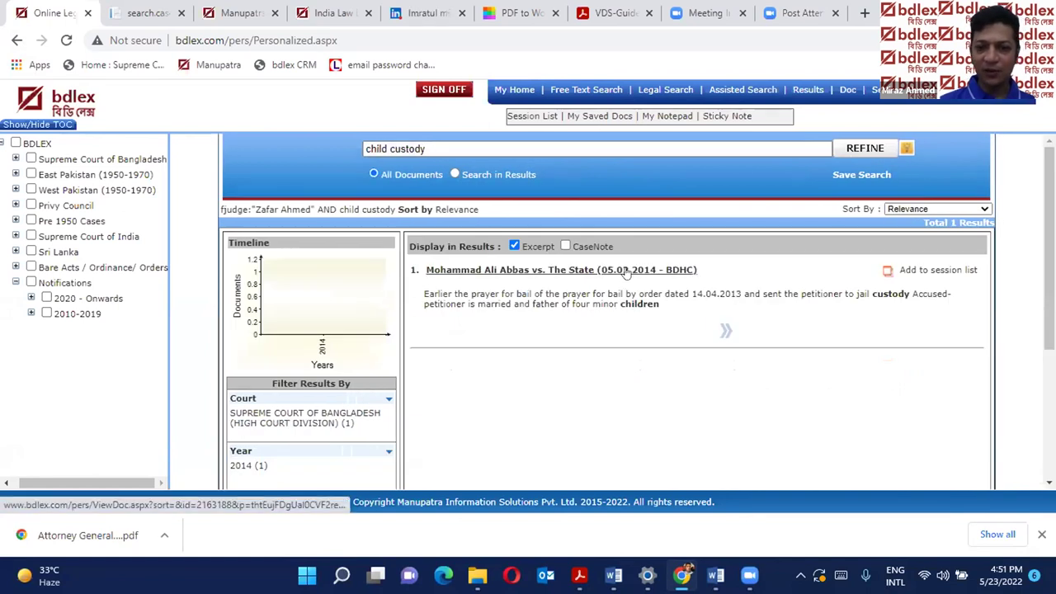
Open the High Court Division judgment dated 05.02.2014, read through it and check its equivalent citations.
left_click(627, 271)
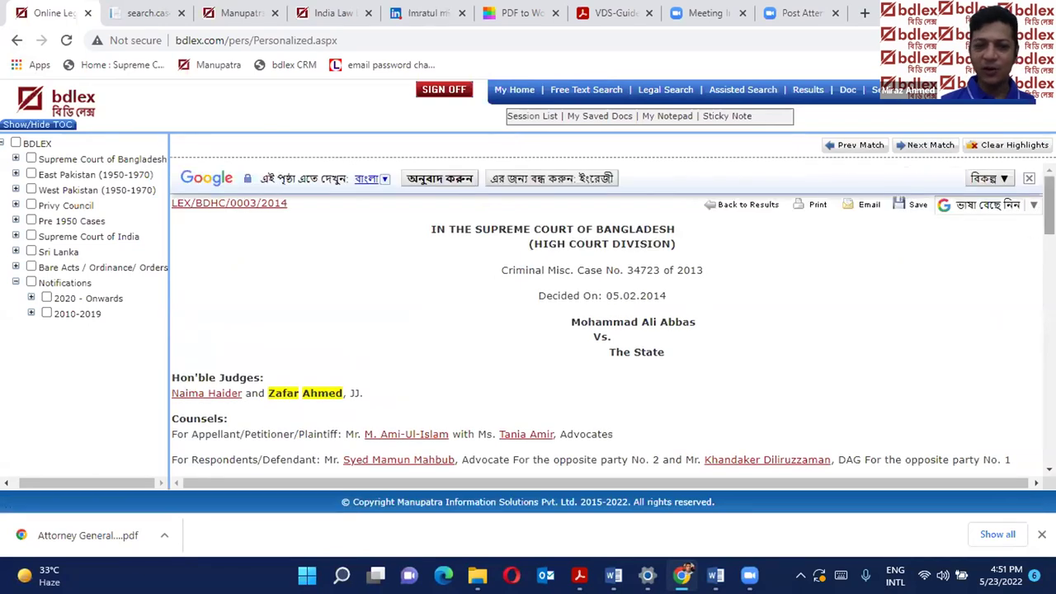
right_click(1041, 270)
key("Escape")
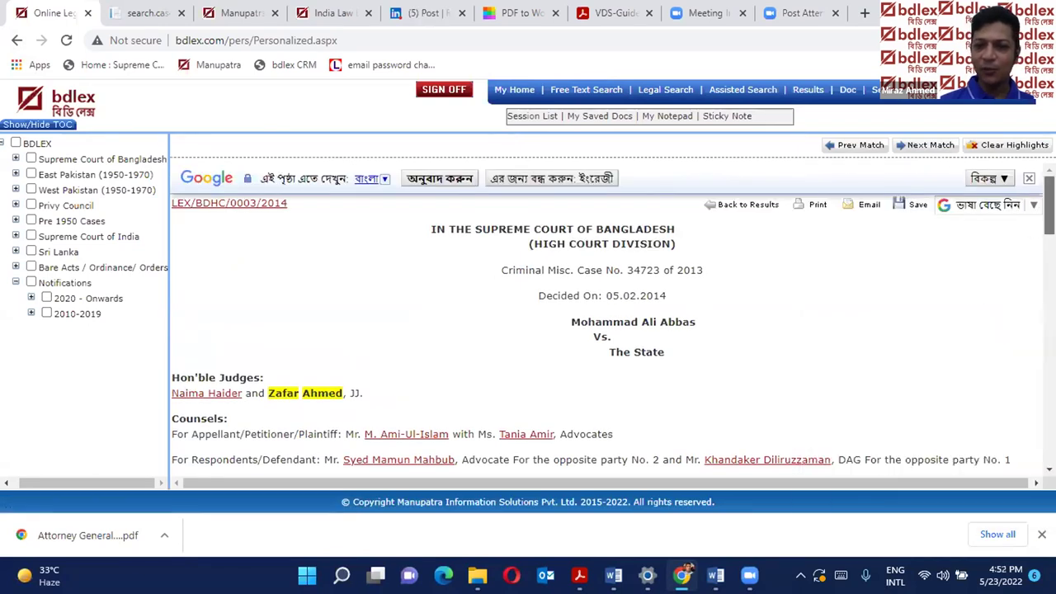
scroll(614, 321, "down", 1)
scroll(614, 336, "down", 6)
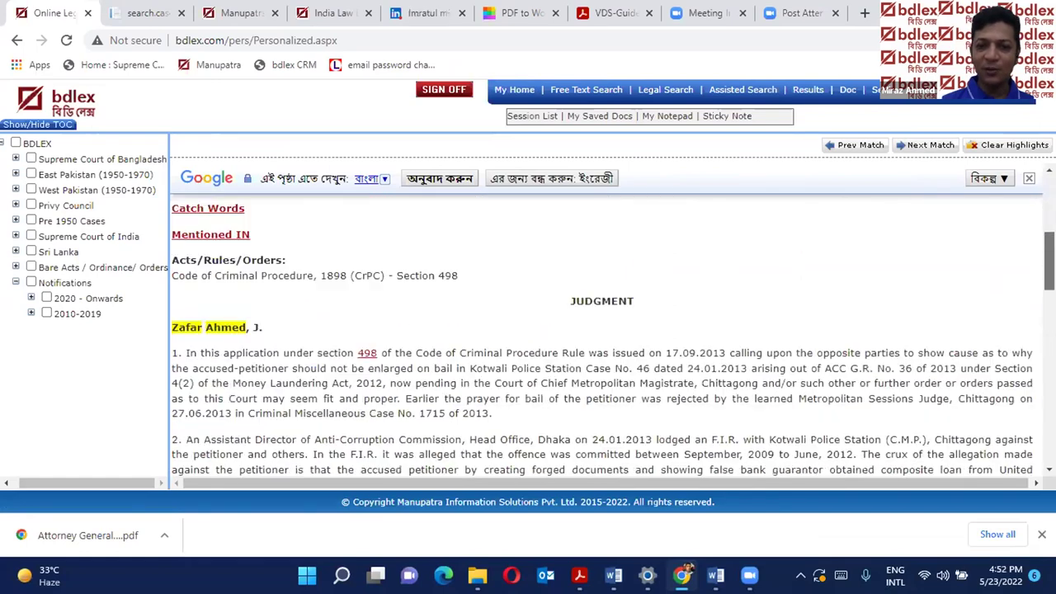
scroll(603, 334, "down", 10)
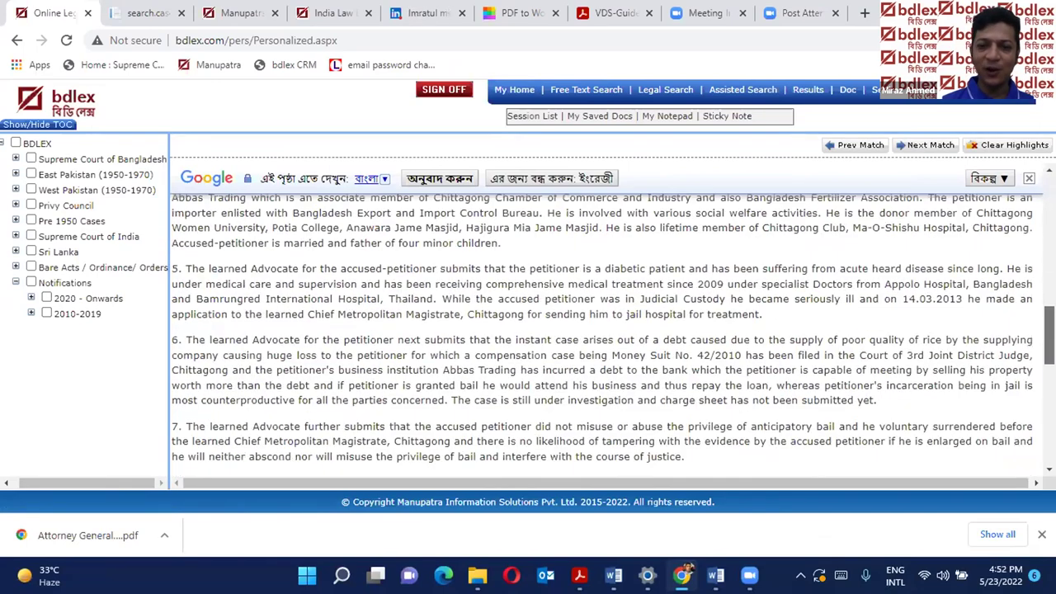
scroll(602, 334, "up", 15)
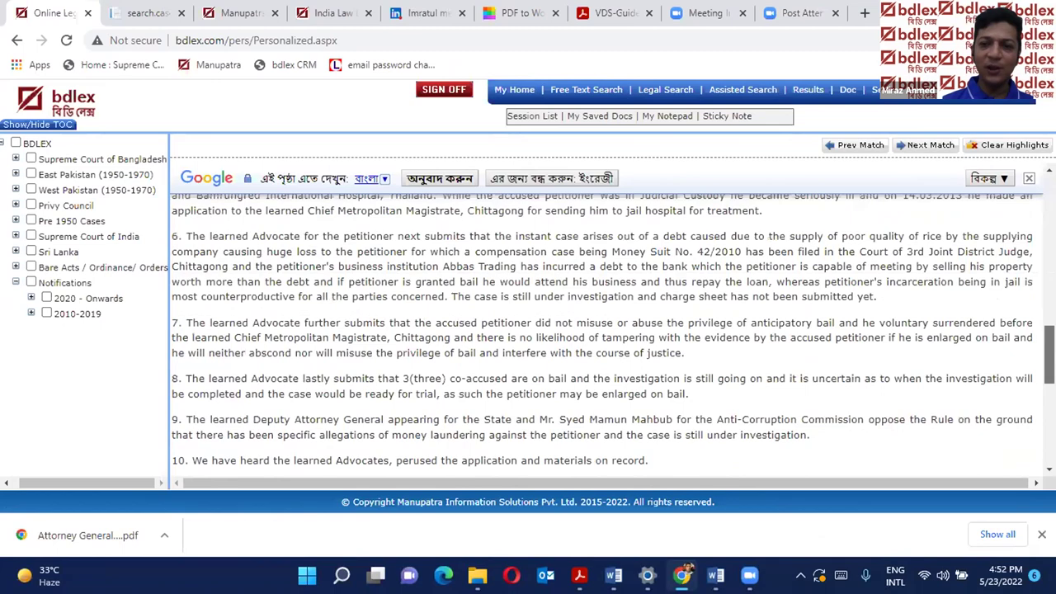
scroll(602, 335, "up", 5)
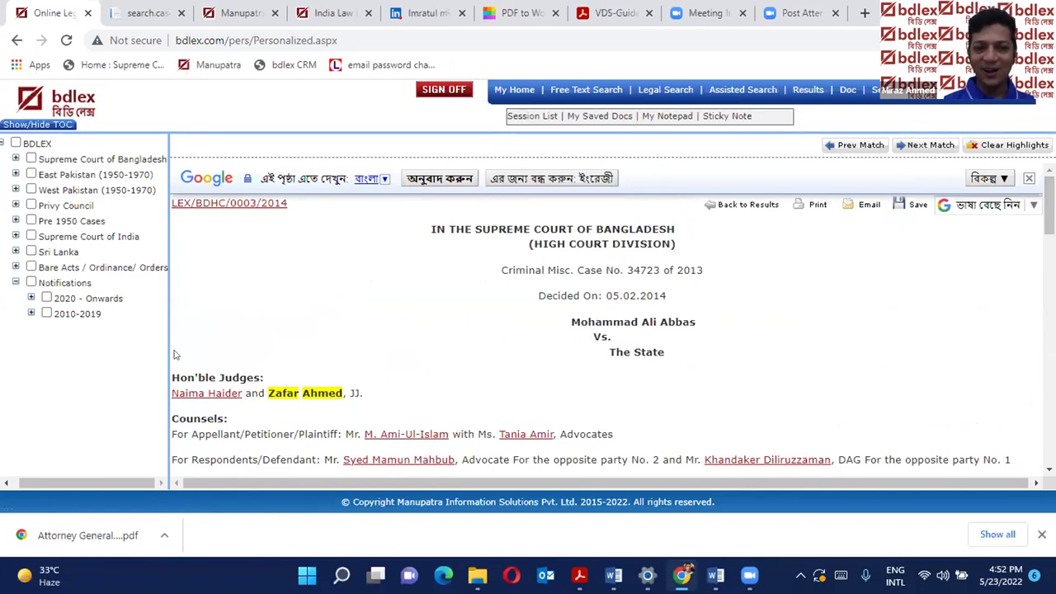
left_click(230, 203)
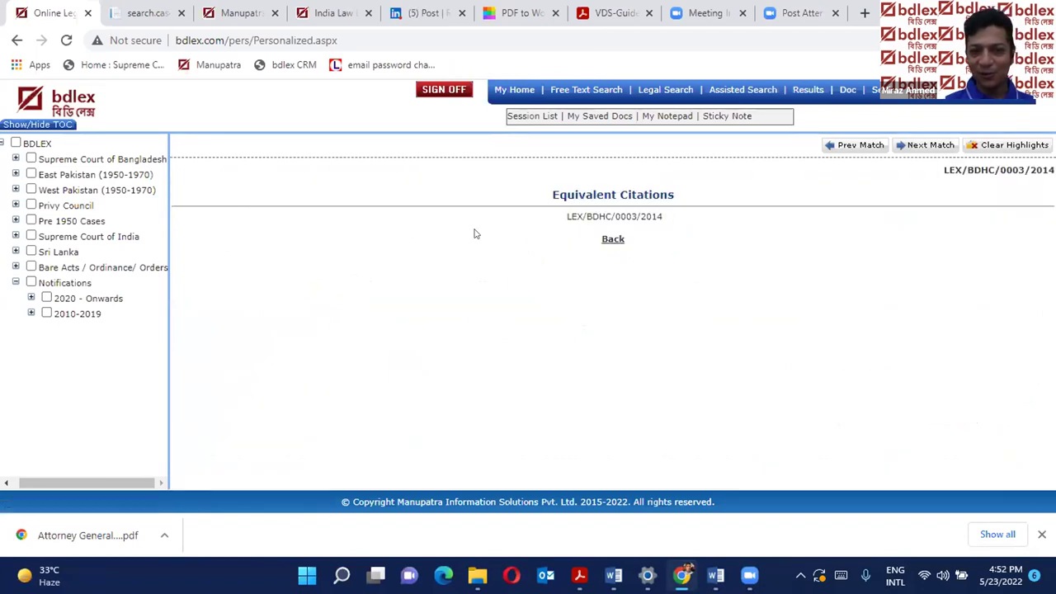
left_click(612, 240)
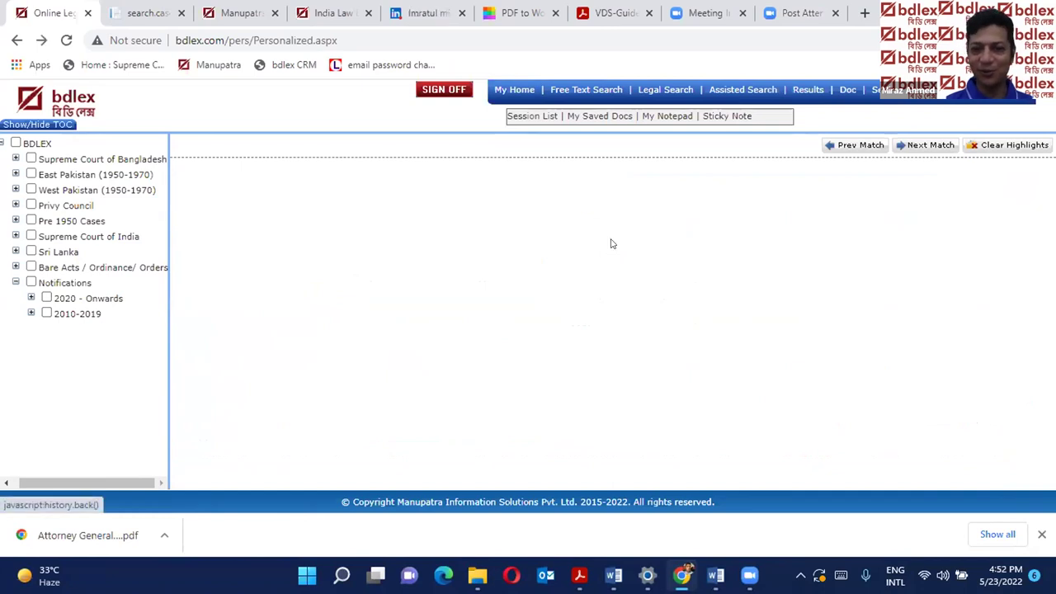
Switch the legal search to Citation Search and choose LG(AD) as the publisher.
left_click(651, 93)
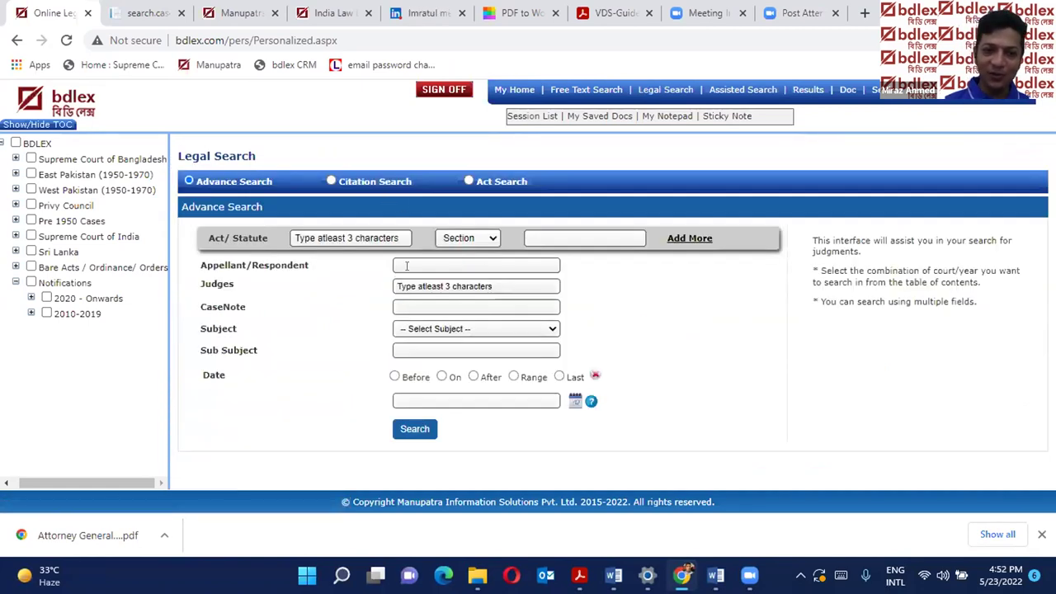
left_click(331, 181)
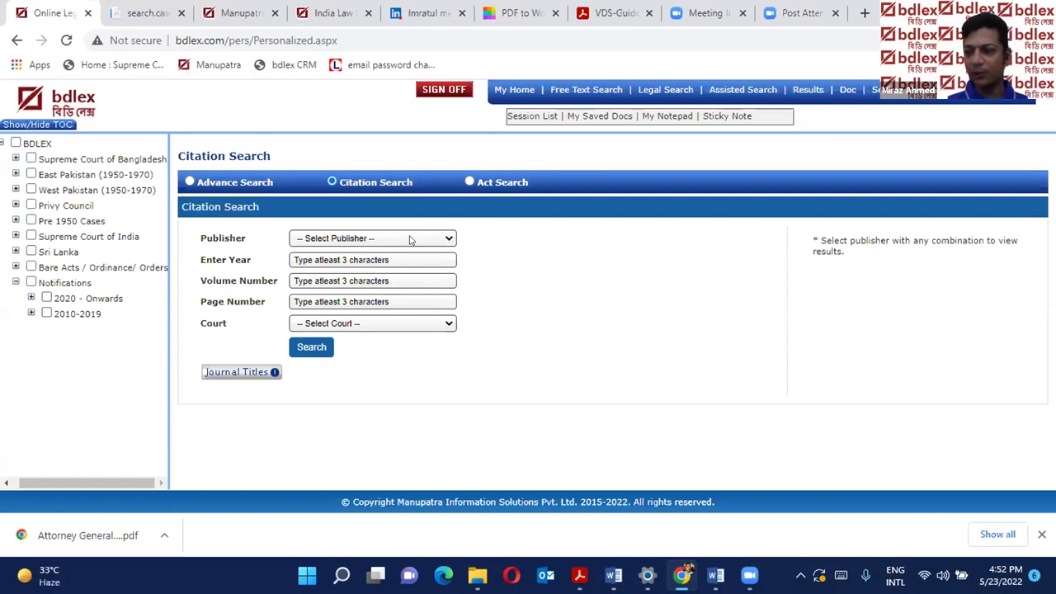
left_click(410, 239)
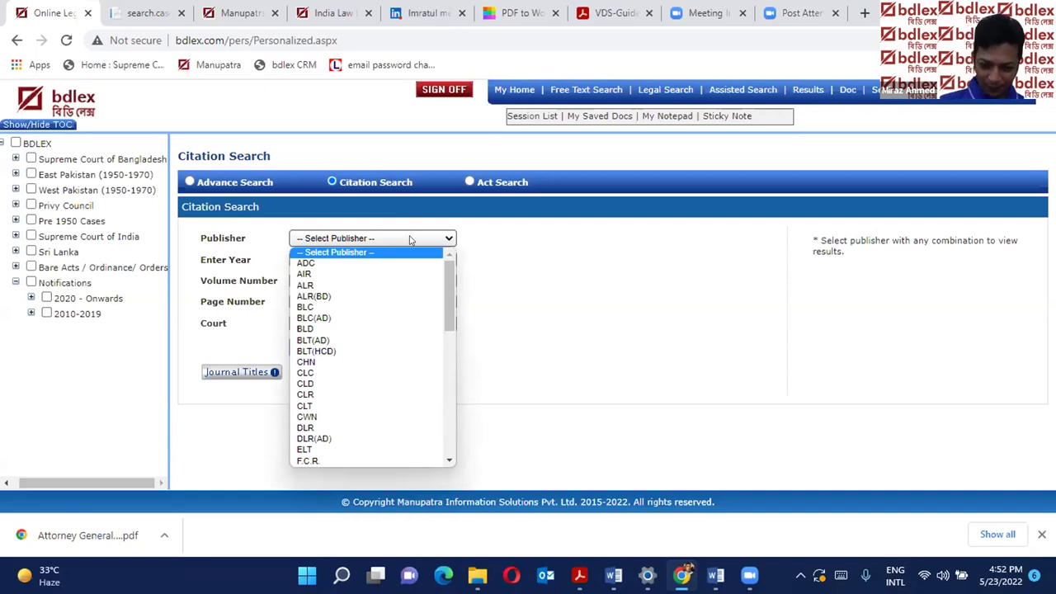
key("l")
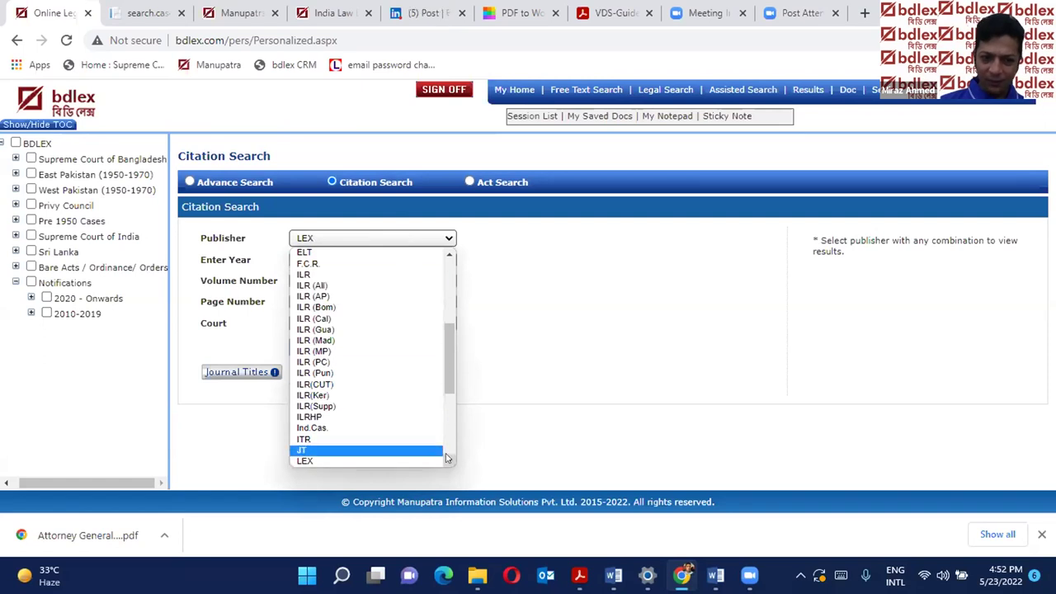
scroll(448, 457, "down", 1)
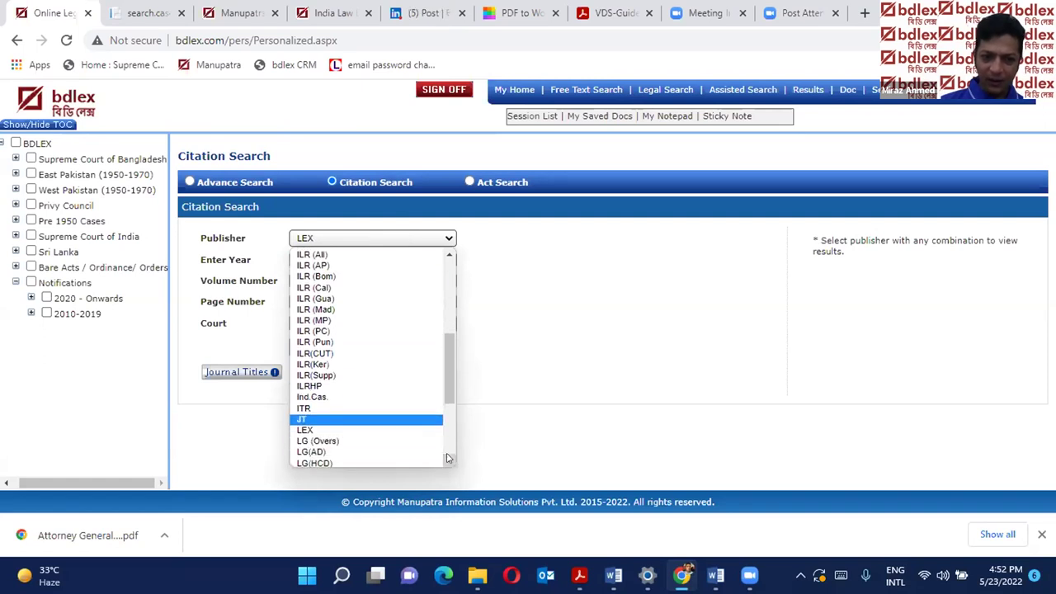
left_click(374, 450)
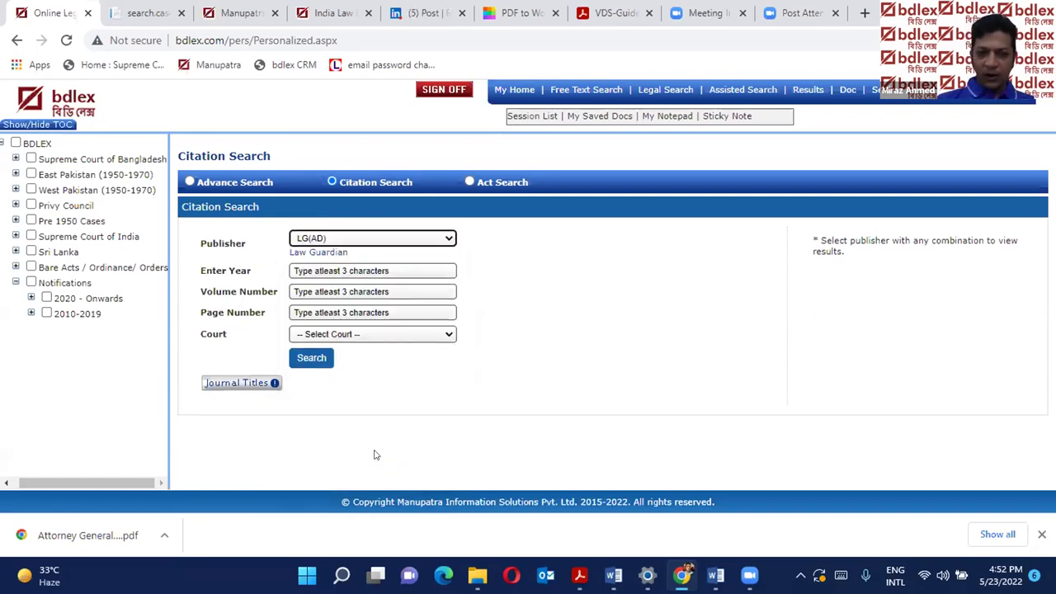
Run the citation search for year 2010, volume 7, page 49, and open judgment LEX/BDAD/0050/2009.
left_click(343, 271)
type("2010")
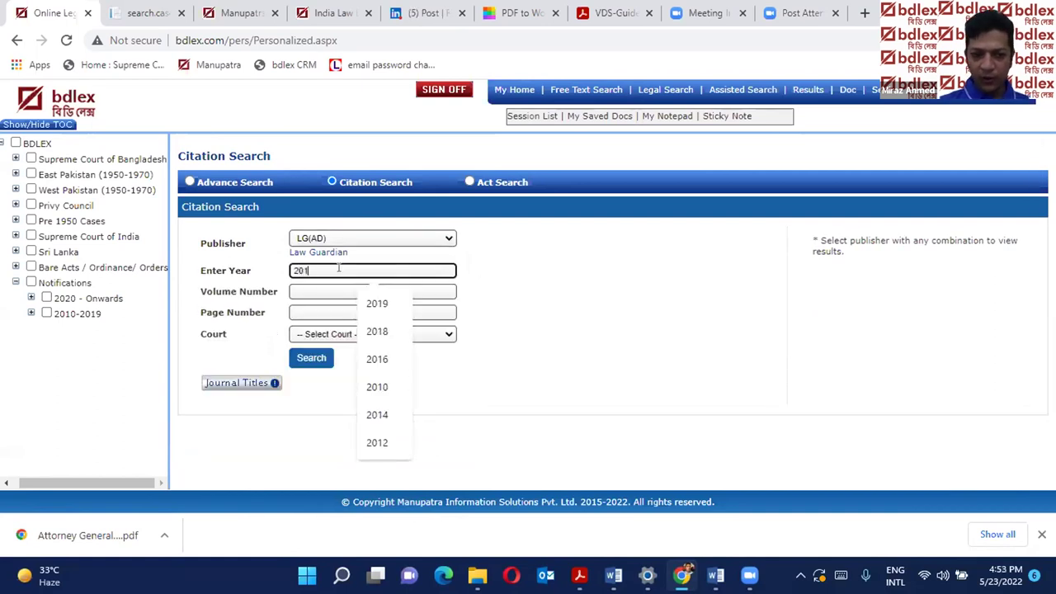
left_click(316, 283)
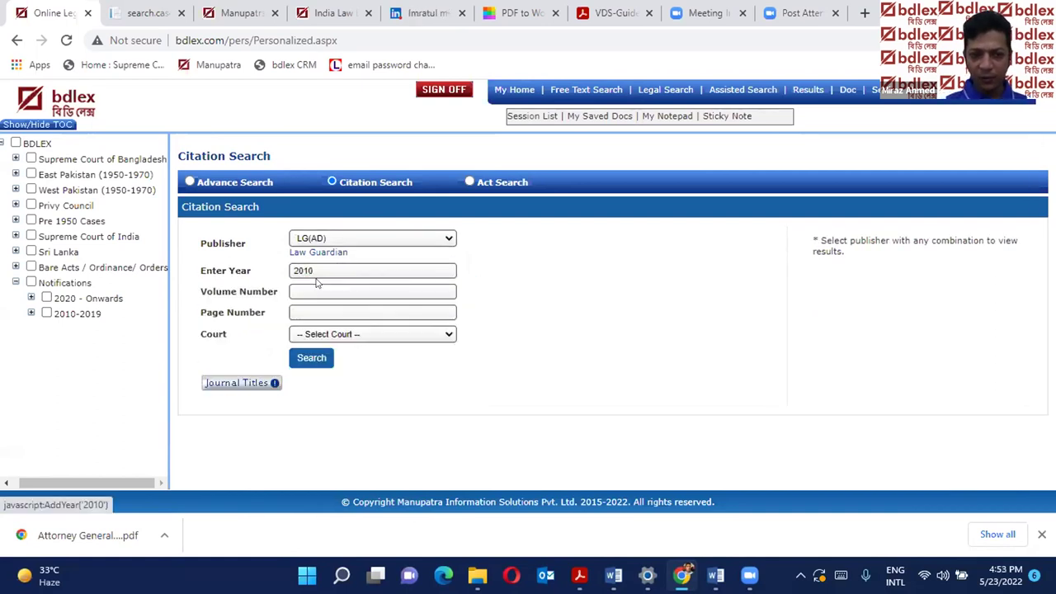
left_click(316, 291)
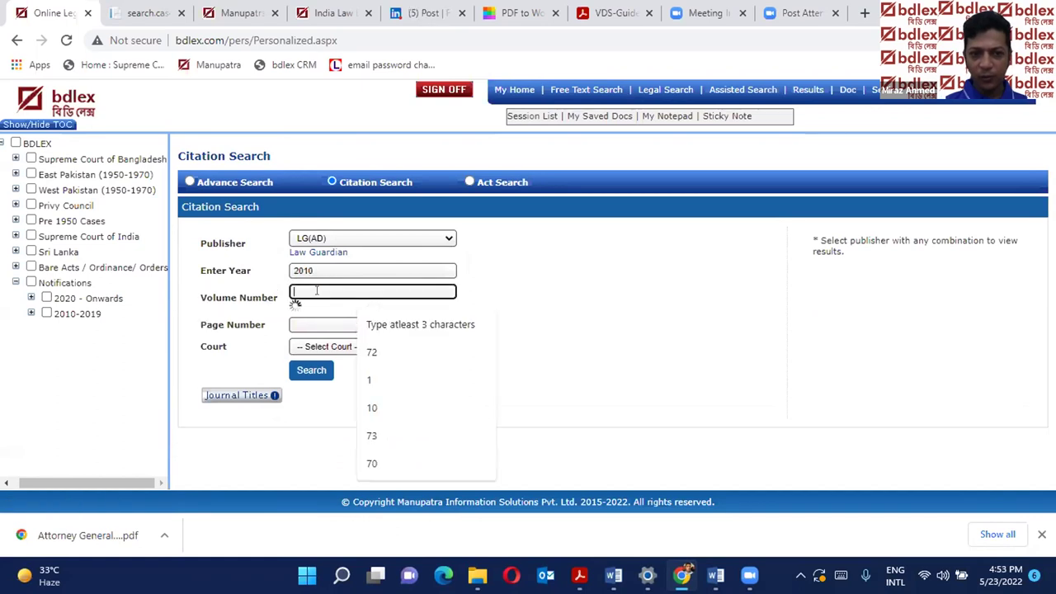
left_click(311, 306)
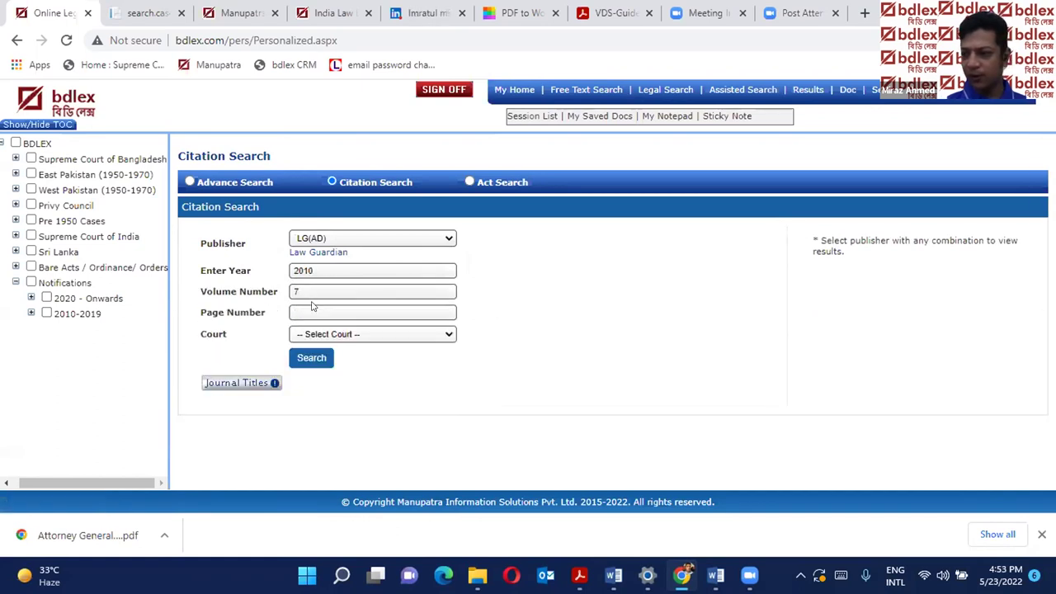
left_click(305, 312)
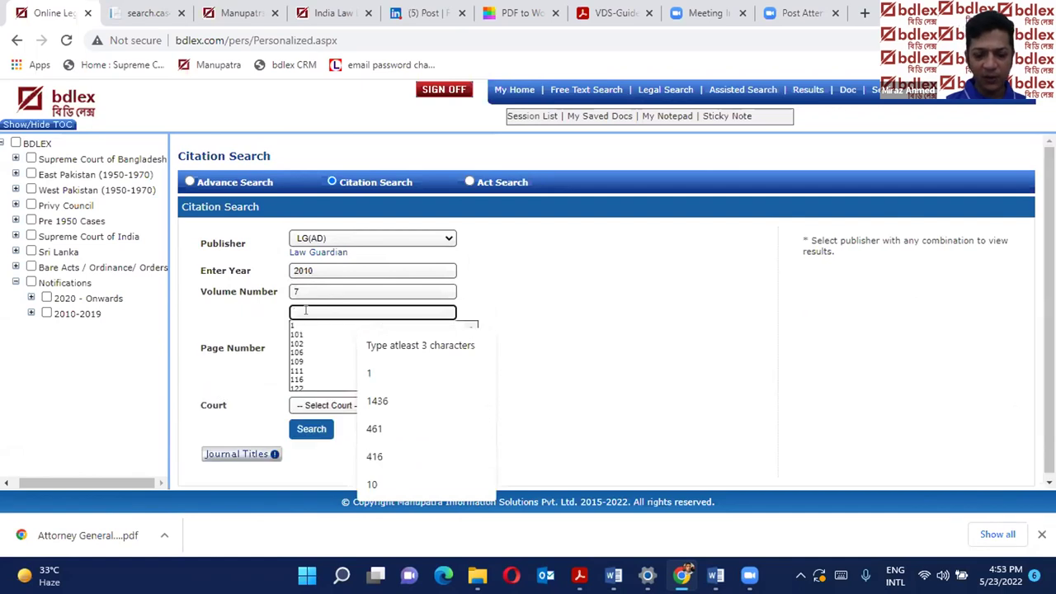
type("49")
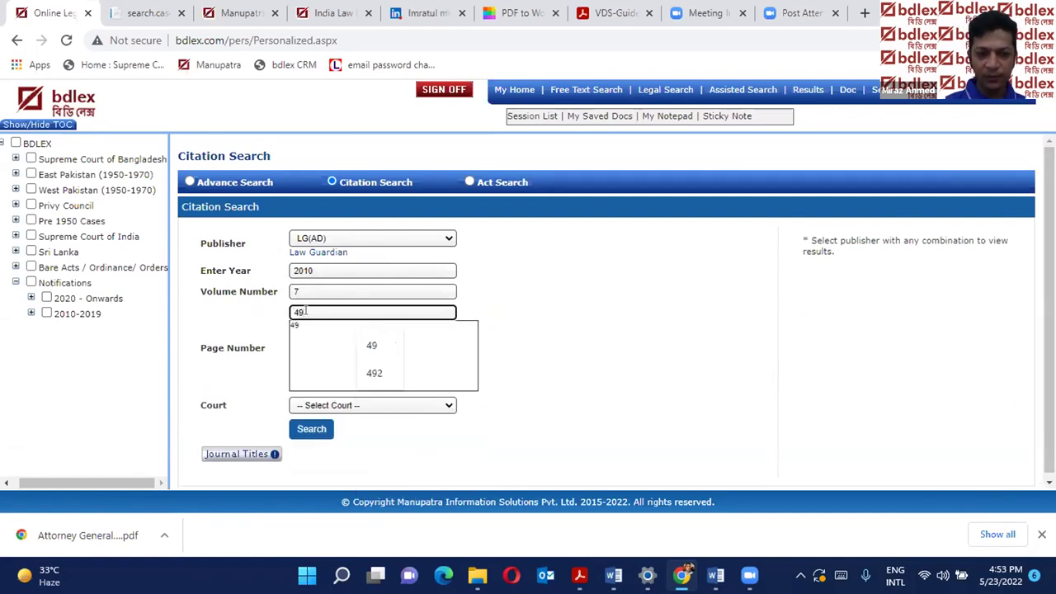
left_click(304, 327)
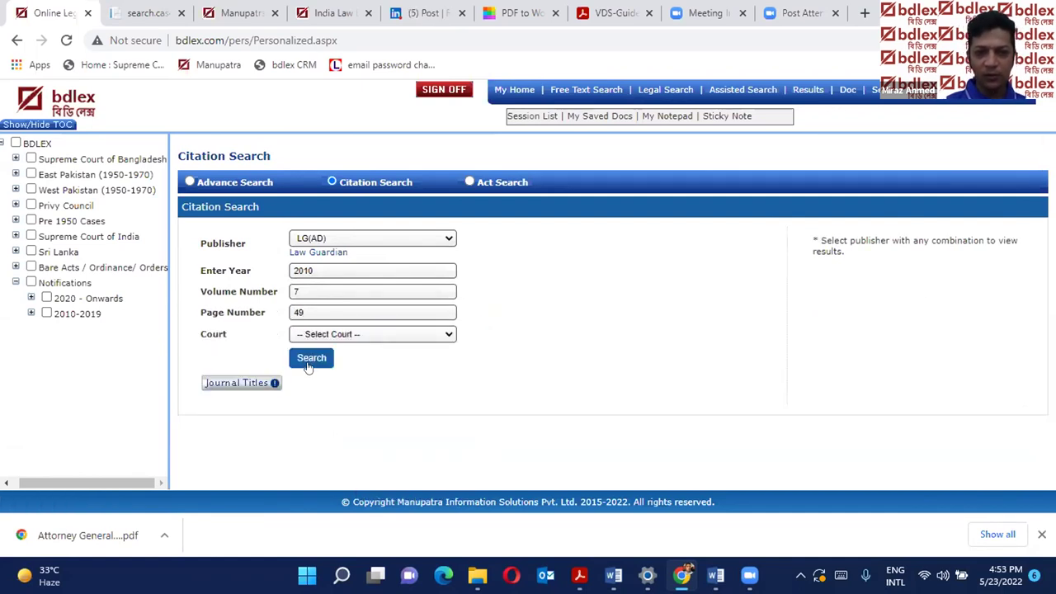
left_click(312, 360)
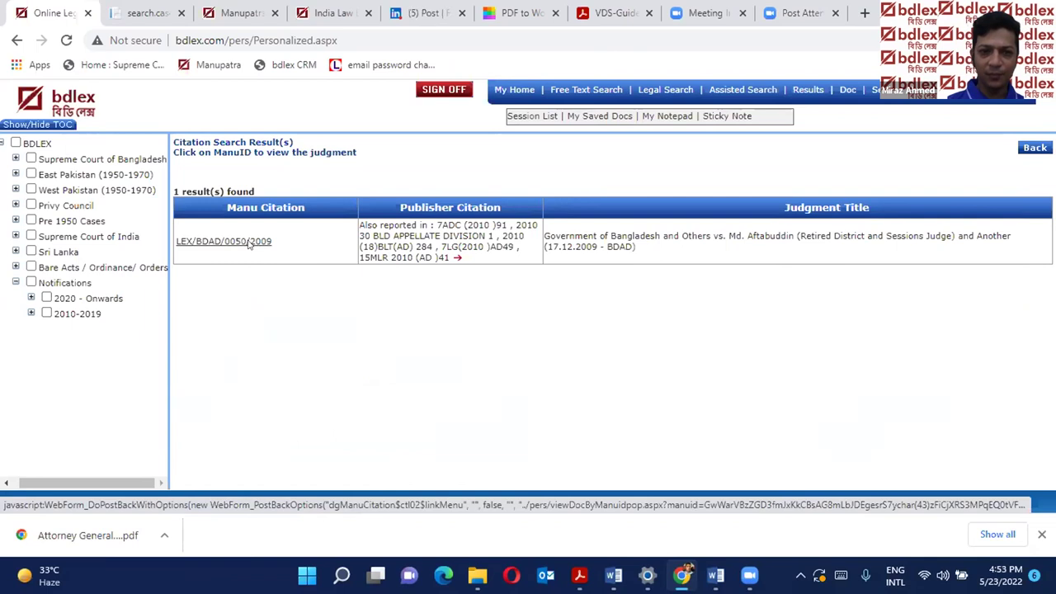
left_click(201, 241)
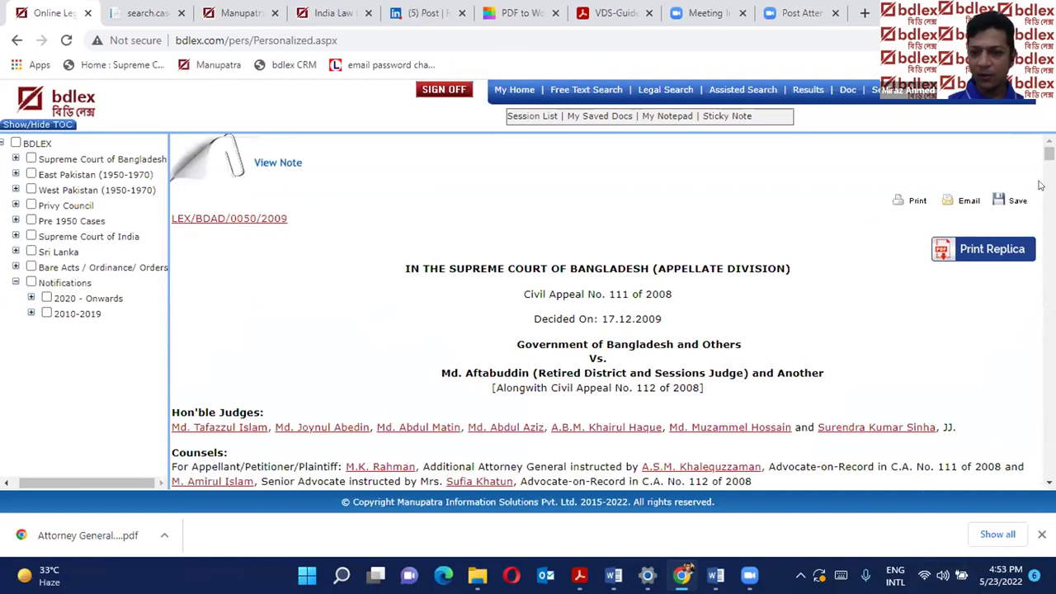
Find the cited Hossain case within the open judgment by searching the page text for its party's first name.
scroll(943, 366, "down", 6)
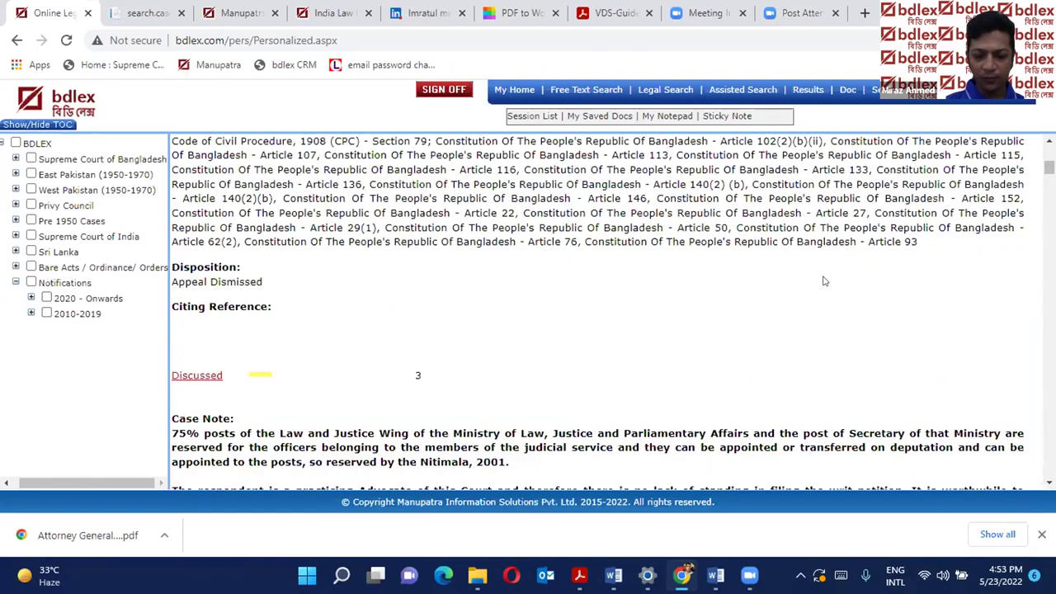
key("ctrl+f")
key("BackSpace")
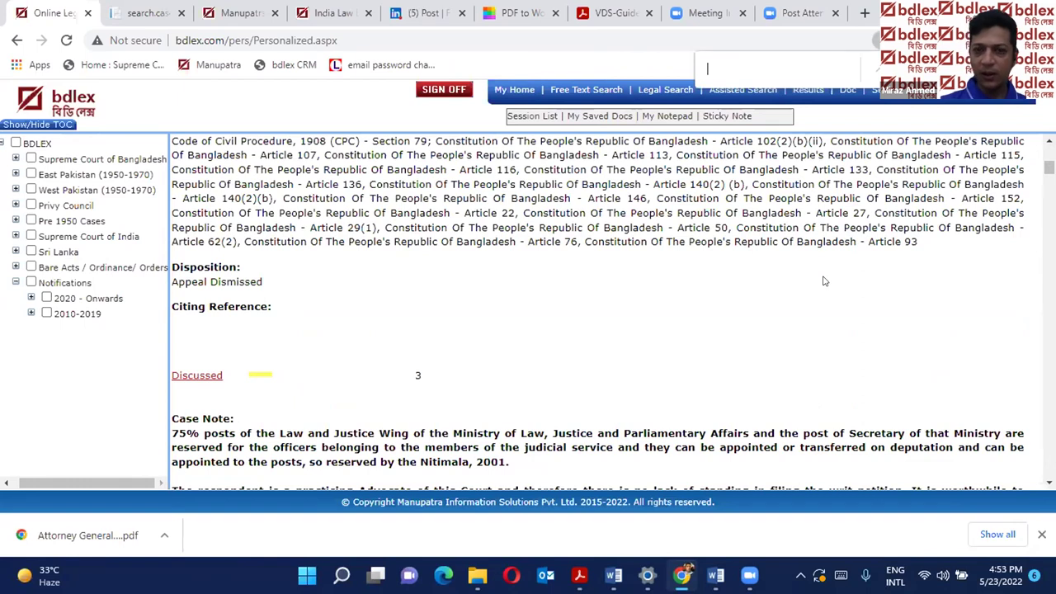
type("ma")
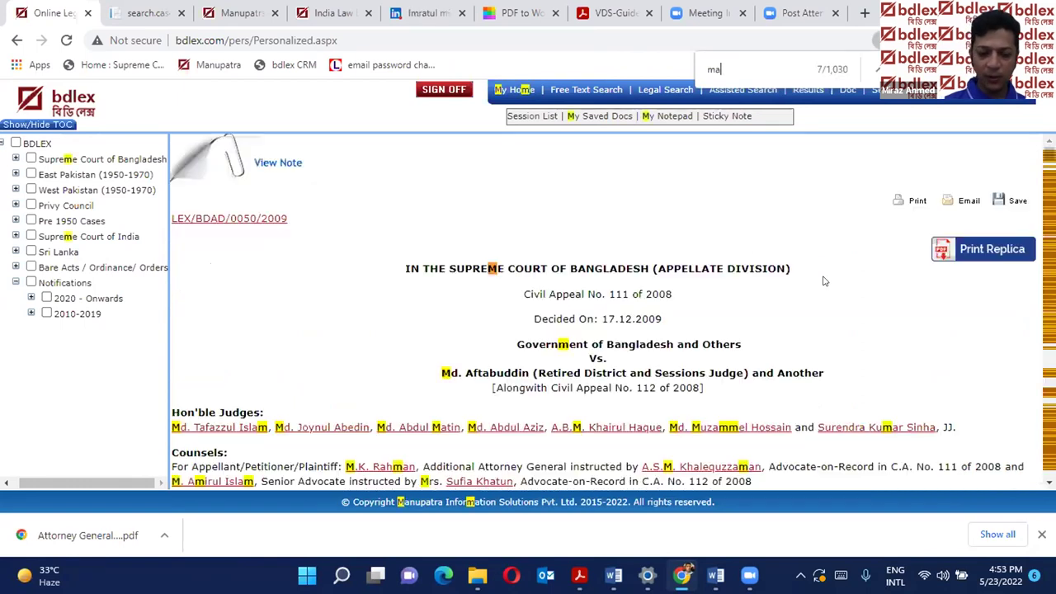
type("sder")
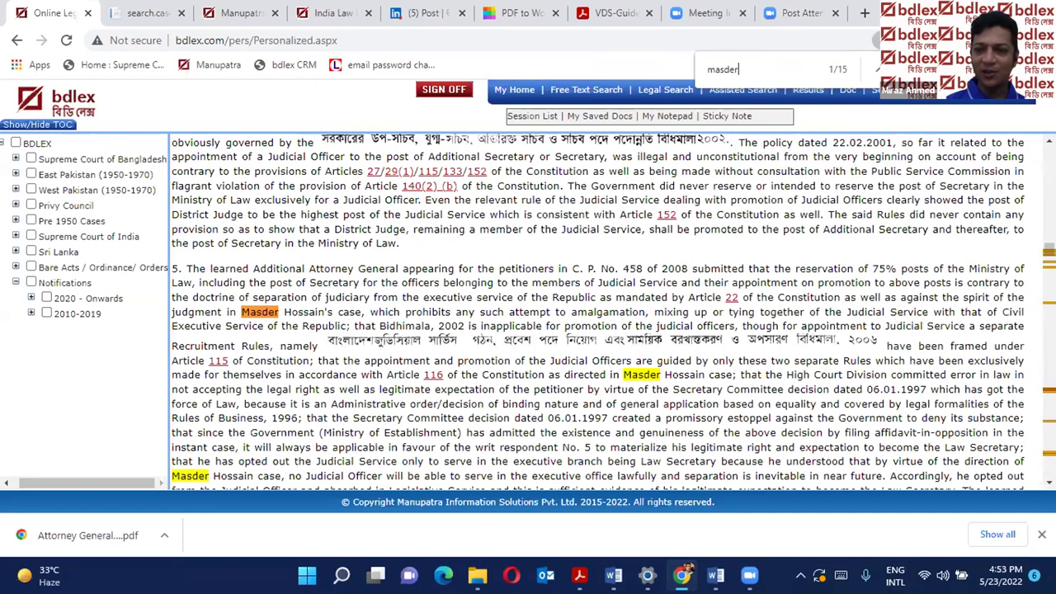
Read the judgment's numbered paragraphs around the highlighted case mentions, and close the page text search.
scroll(598, 311, "down", 5)
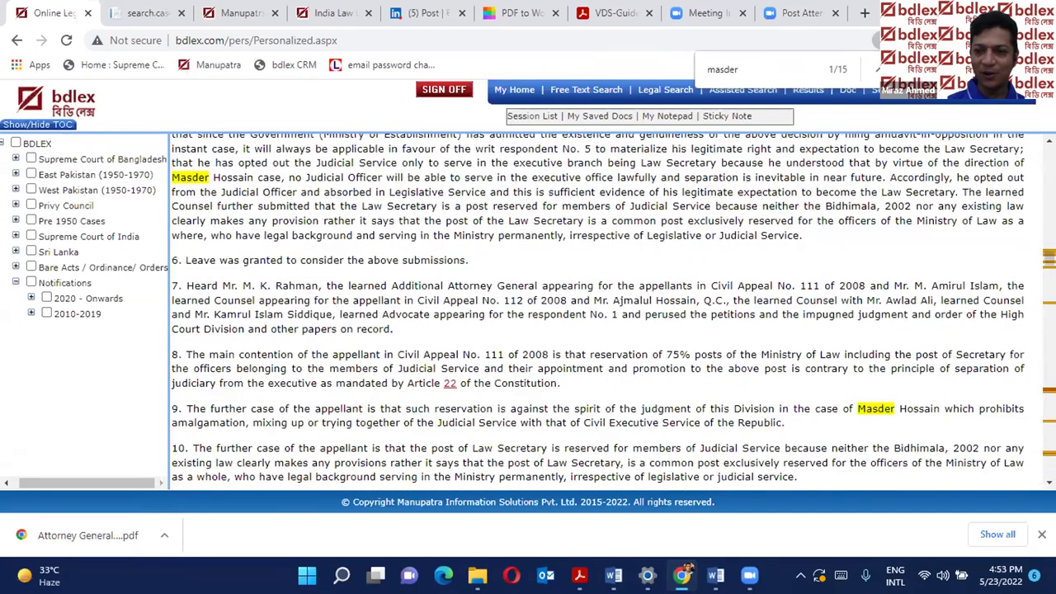
scroll(598, 312, "down", 6)
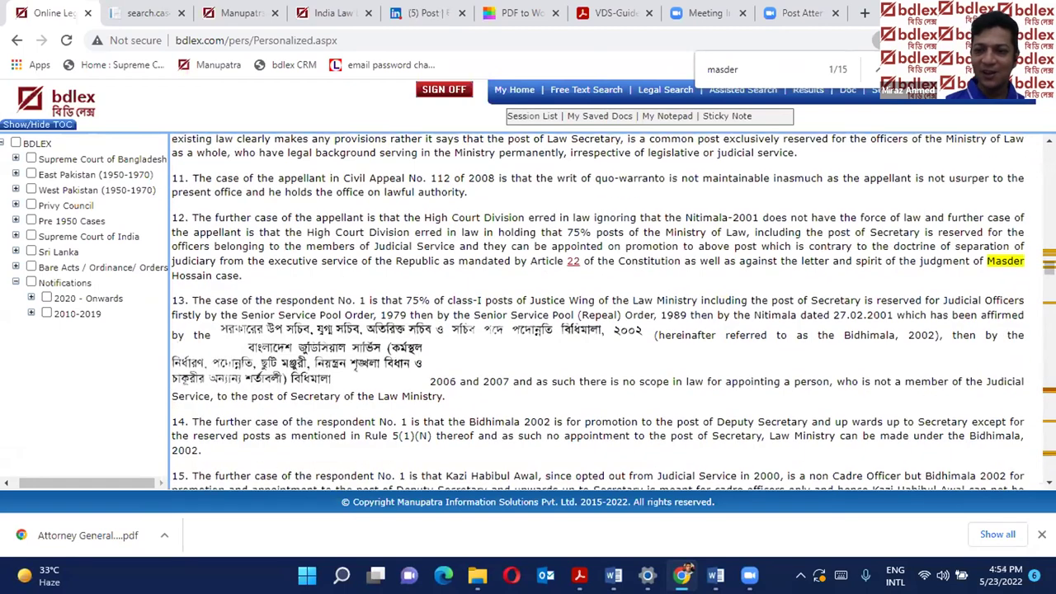
scroll(604, 312, "down", 2)
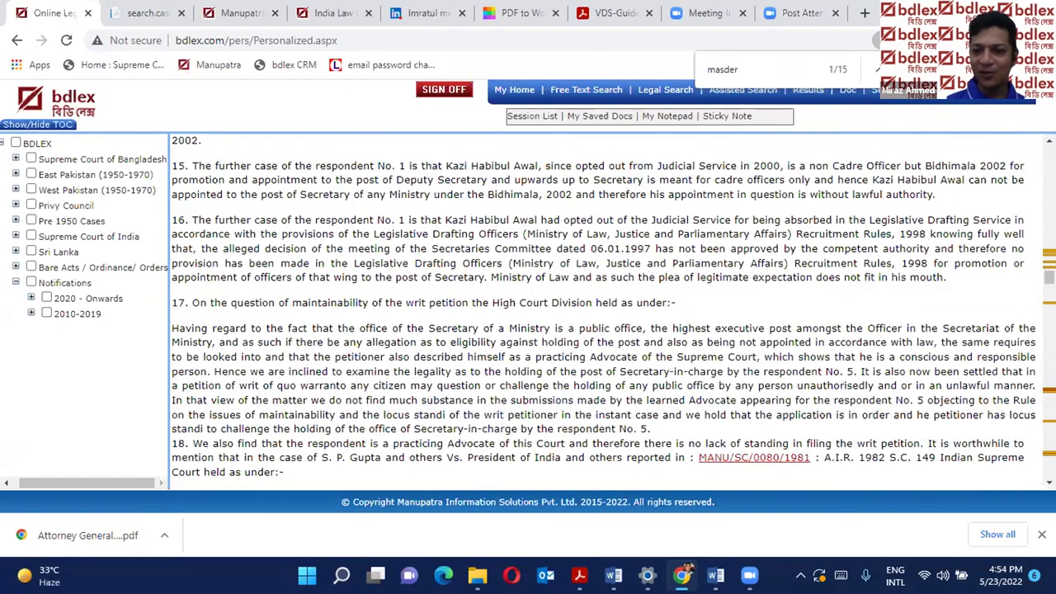
scroll(604, 311, "down", 4)
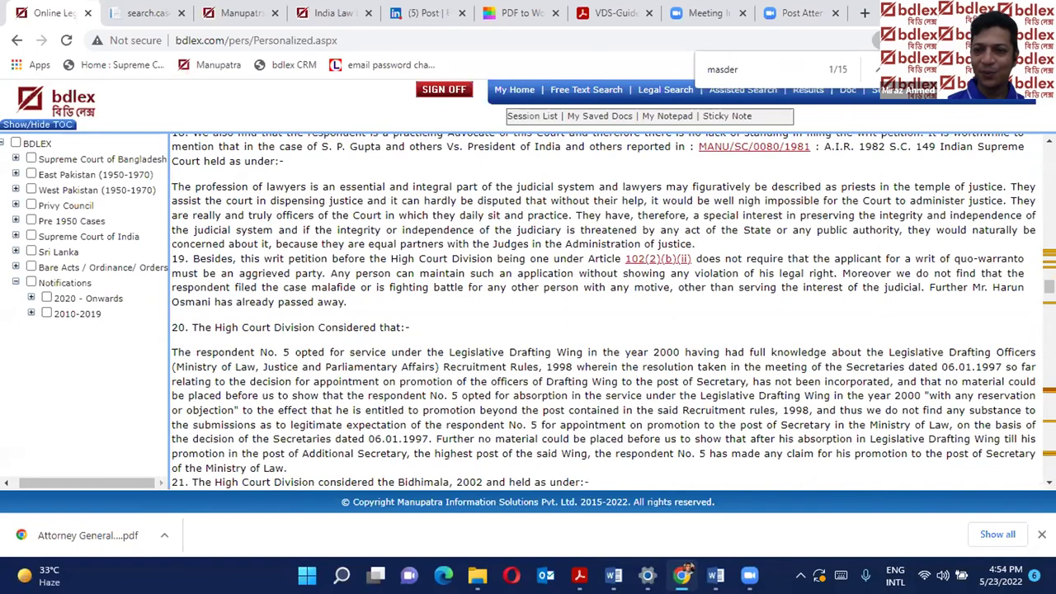
scroll(604, 312, "up", 1)
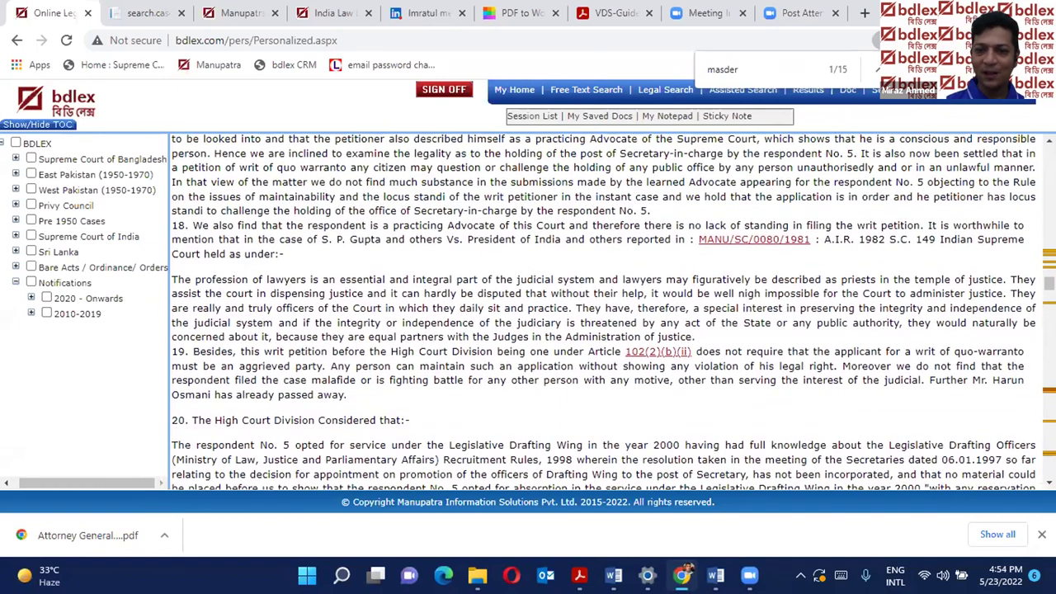
scroll(604, 312, "up", 1)
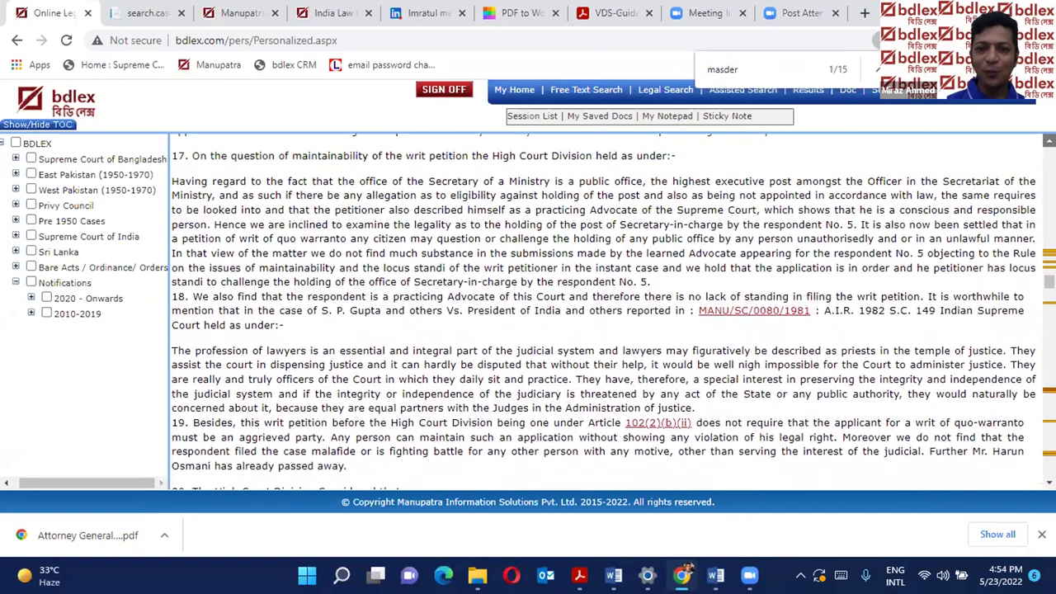
scroll(604, 312, "up", 10)
scroll(1019, 142, "up", 10)
scroll(1019, 141, "up", 10)
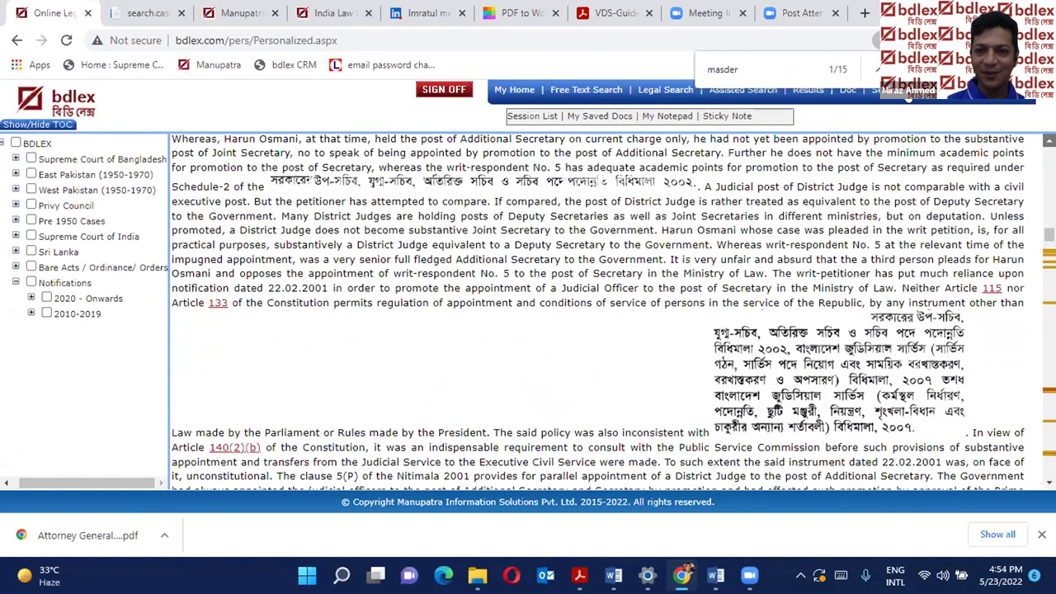
scroll(933, 199, "up", 1)
key("Escape")
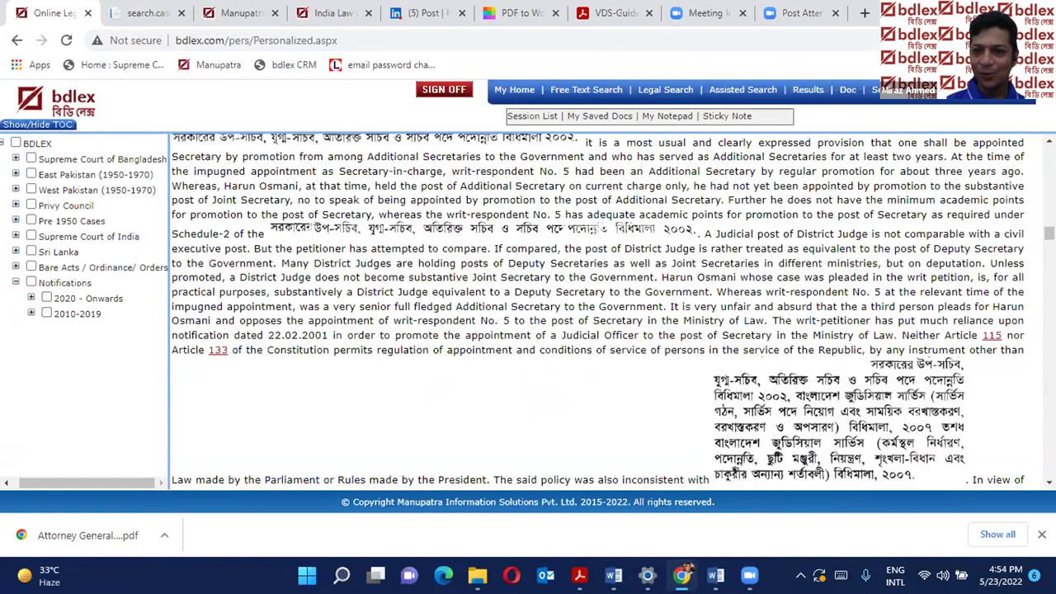
scroll(598, 311, "up", 6)
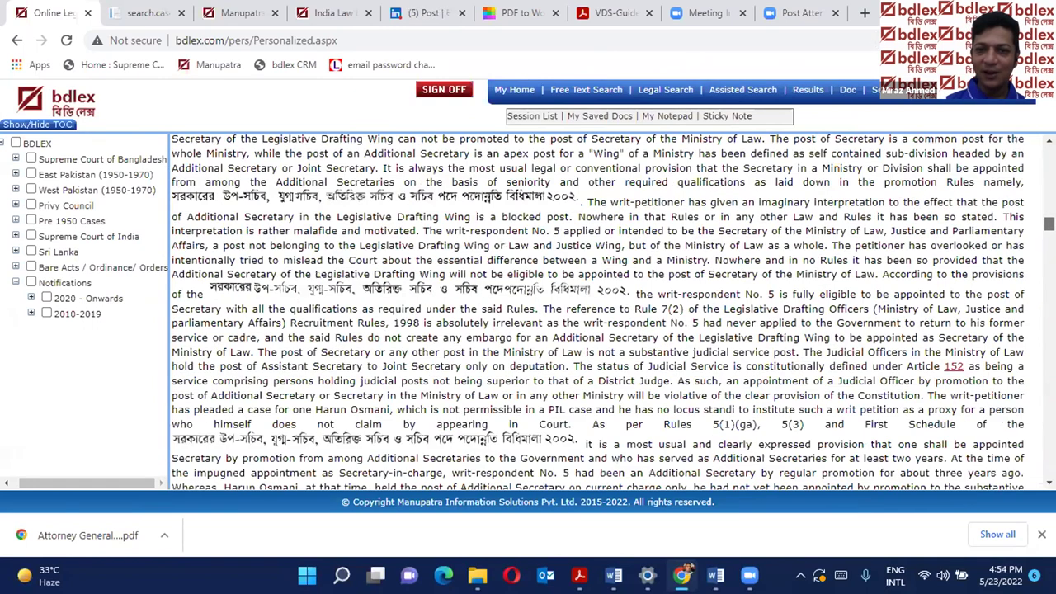
scroll(598, 311, "up", 10)
Return to Citation Search and review the full list of journal publishers and their IDs, closing the list when finished.
left_click(665, 89)
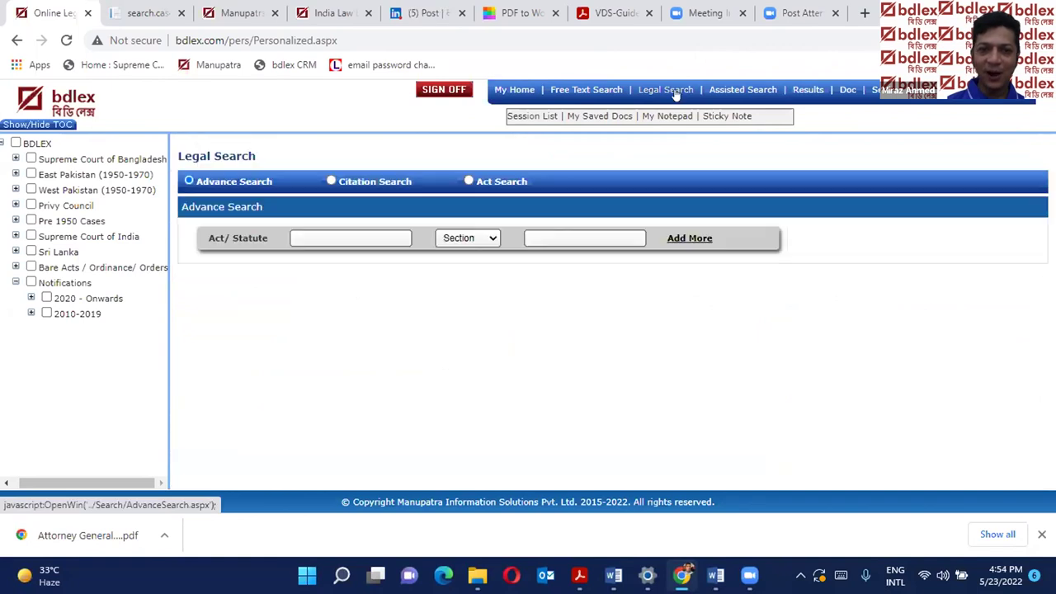
left_click(332, 180)
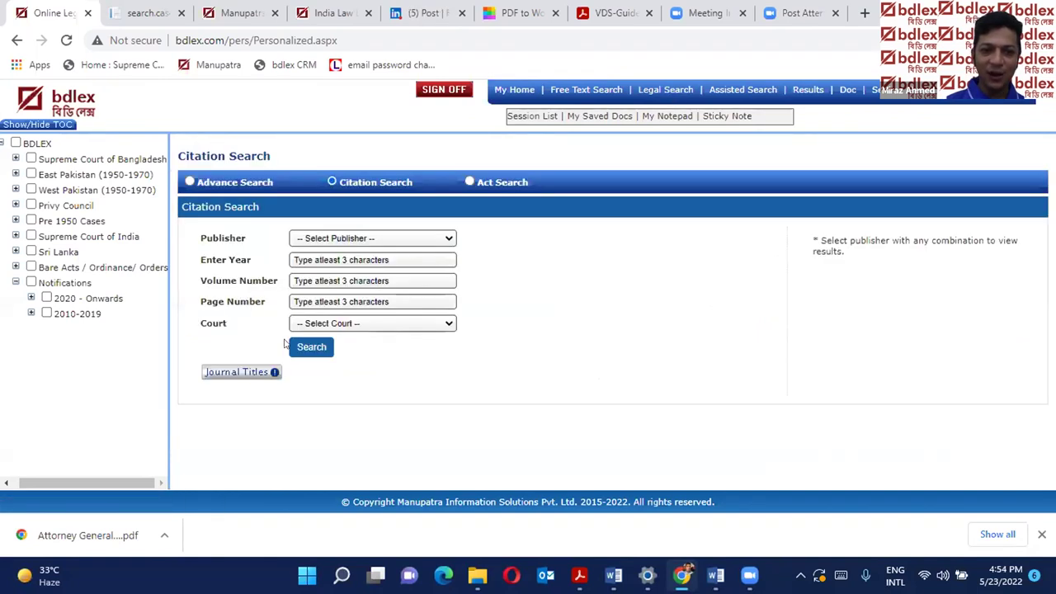
left_click(239, 372)
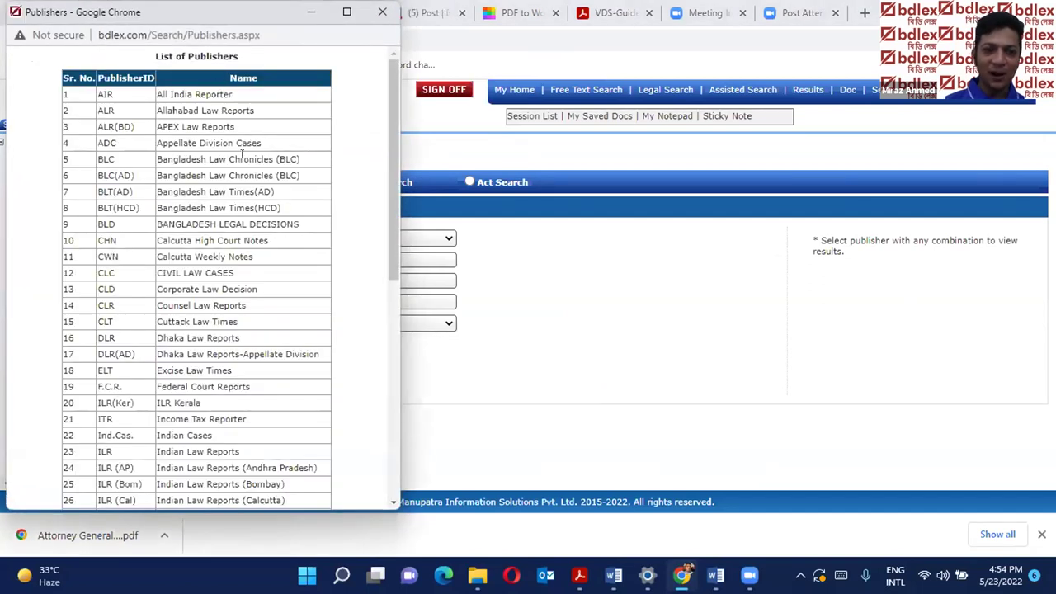
left_click_drag(390, 75, 390, 343)
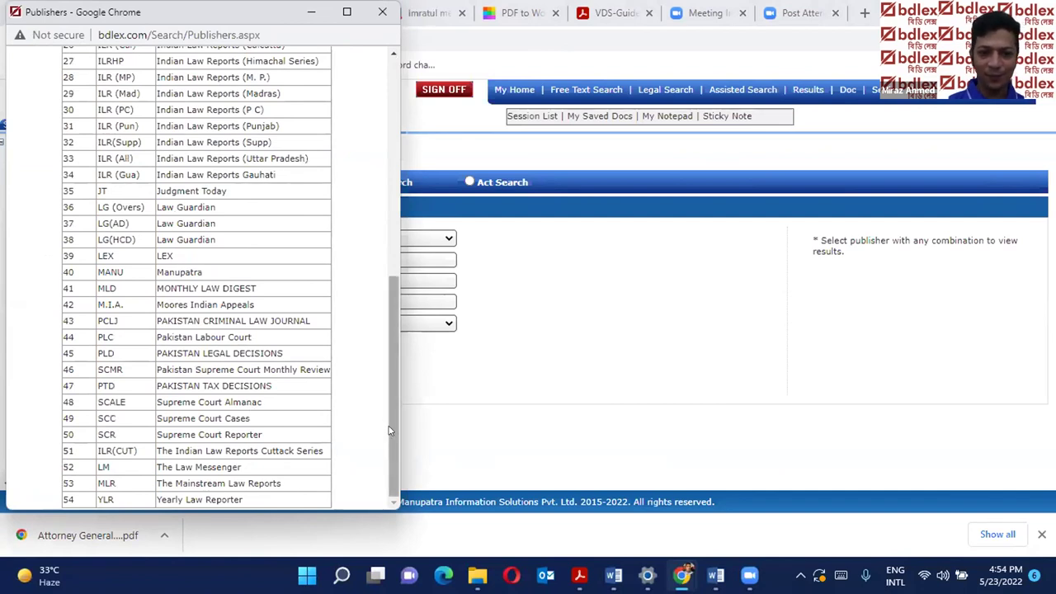
left_click_drag(389, 425, 421, 206)
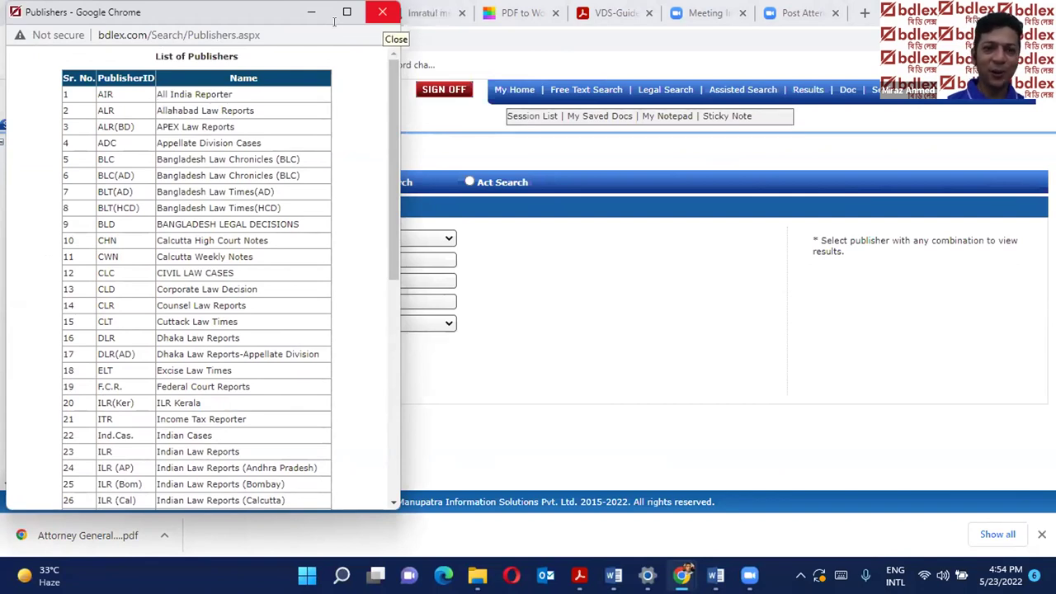
left_click(382, 11)
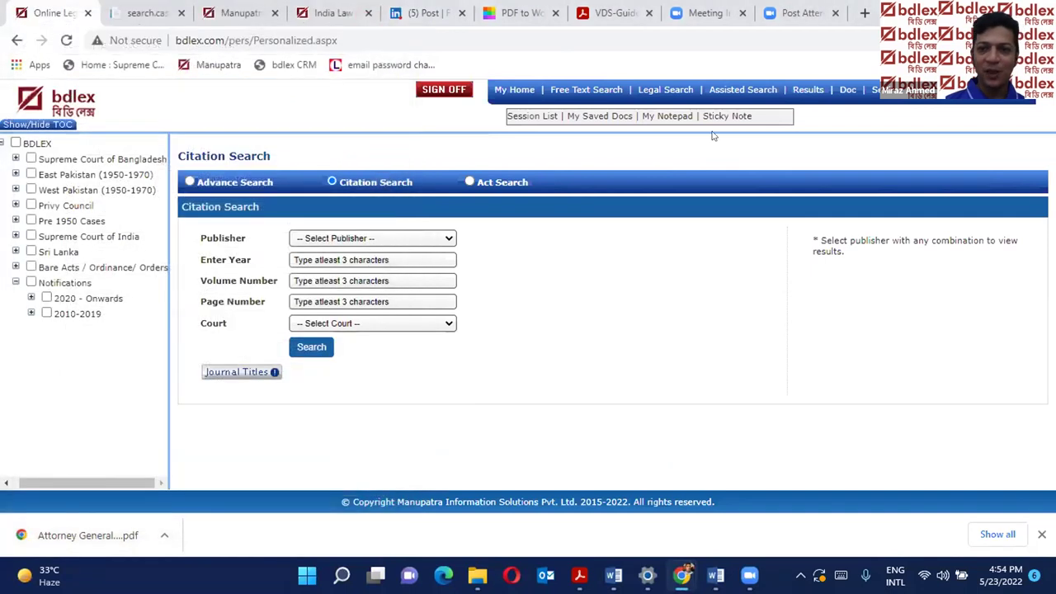
Set up an Assisted Search for the exact phrase "lease agreement", excluding "commercial", with "eviction tenant" as the proximity words.
left_click(739, 93)
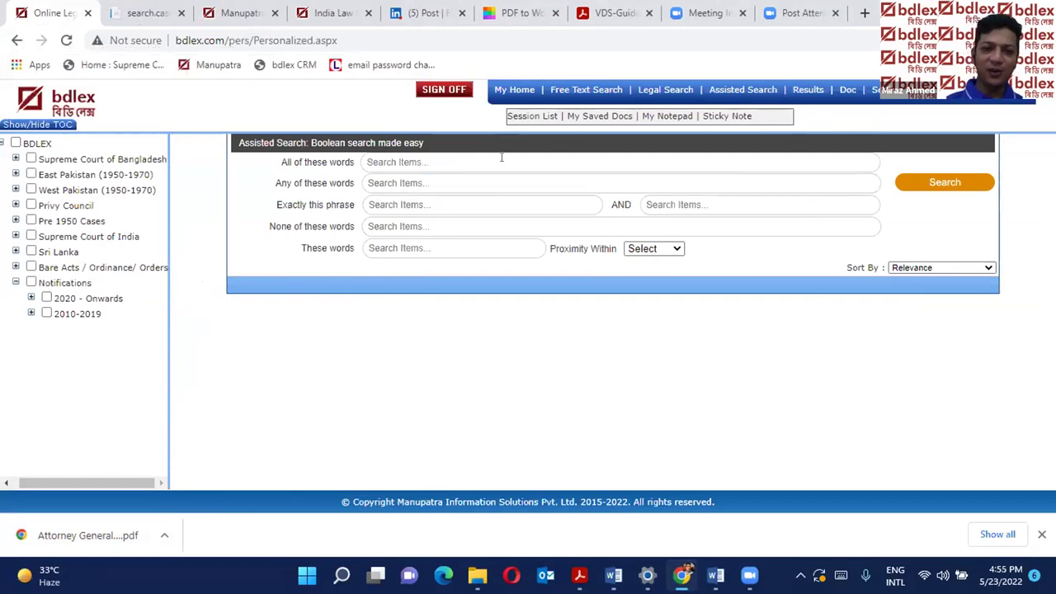
left_click(441, 204)
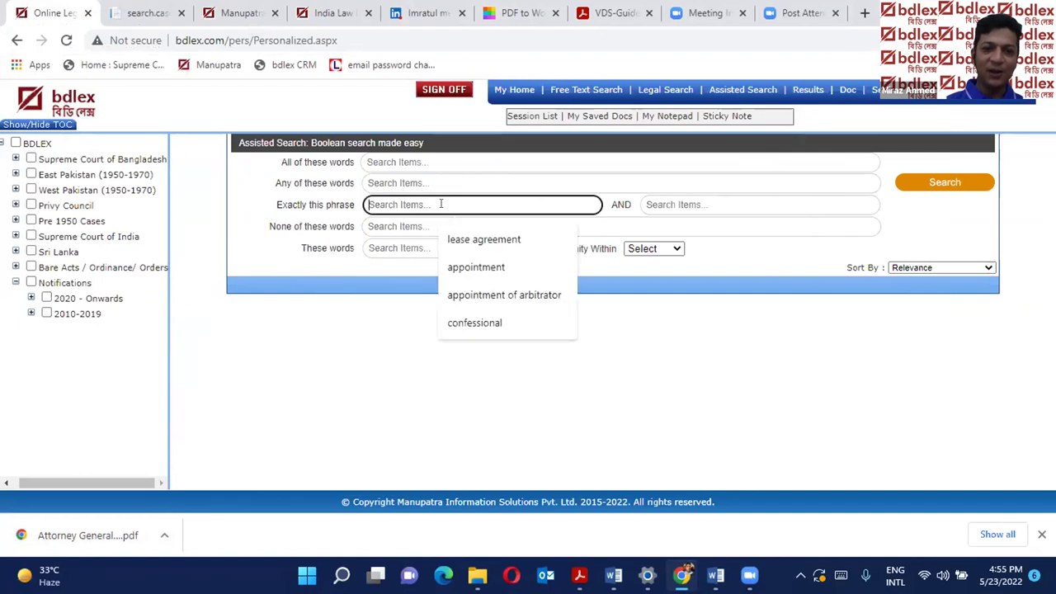
left_click(484, 239)
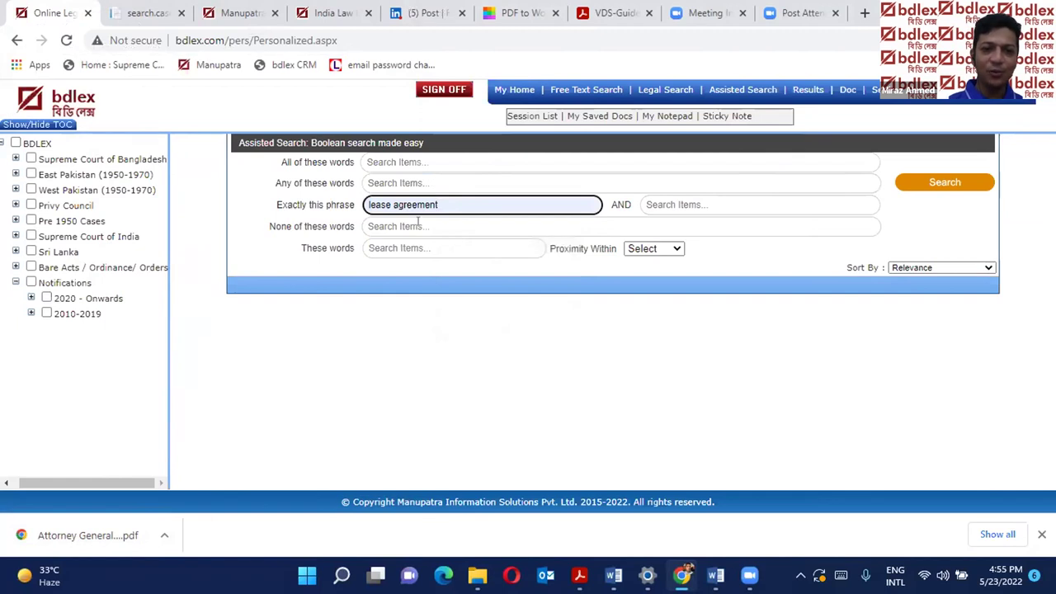
left_click(418, 223)
left_click(470, 261)
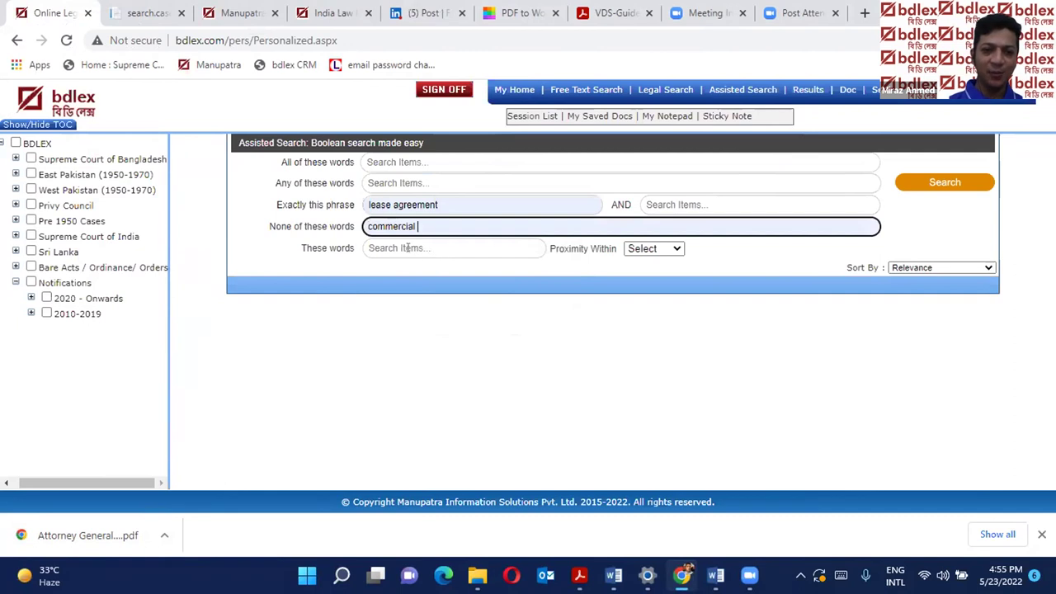
left_click(403, 247)
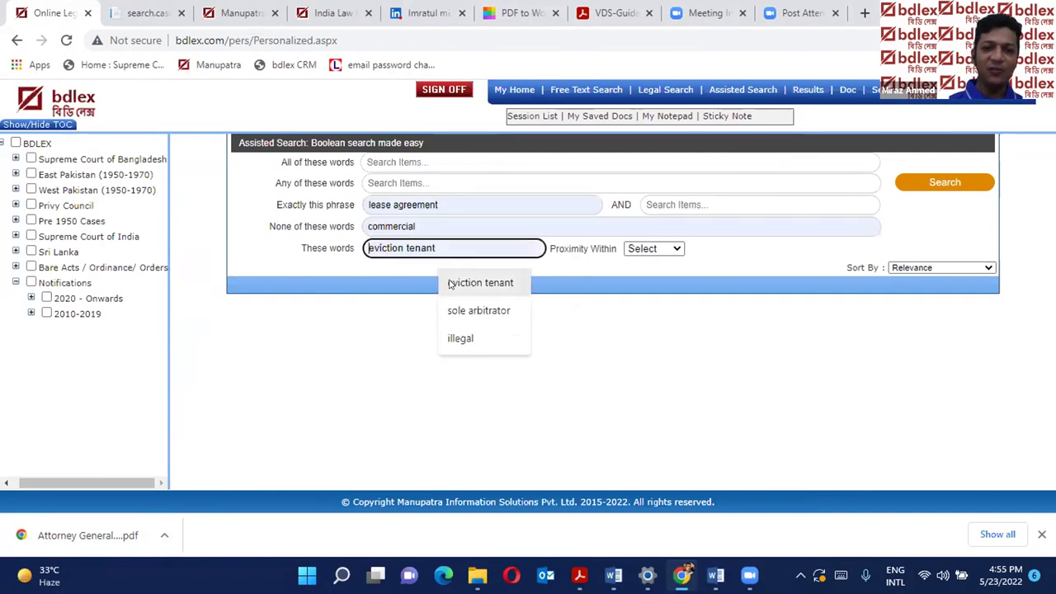
left_click(449, 284)
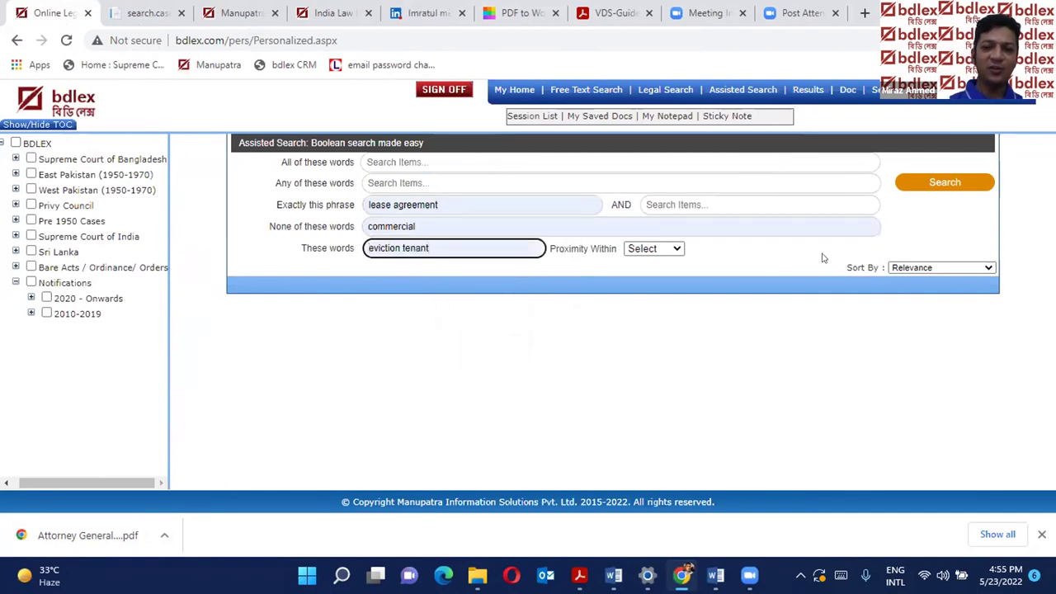
Set the proximity to within 50 words and run the assisted search.
left_click(922, 184)
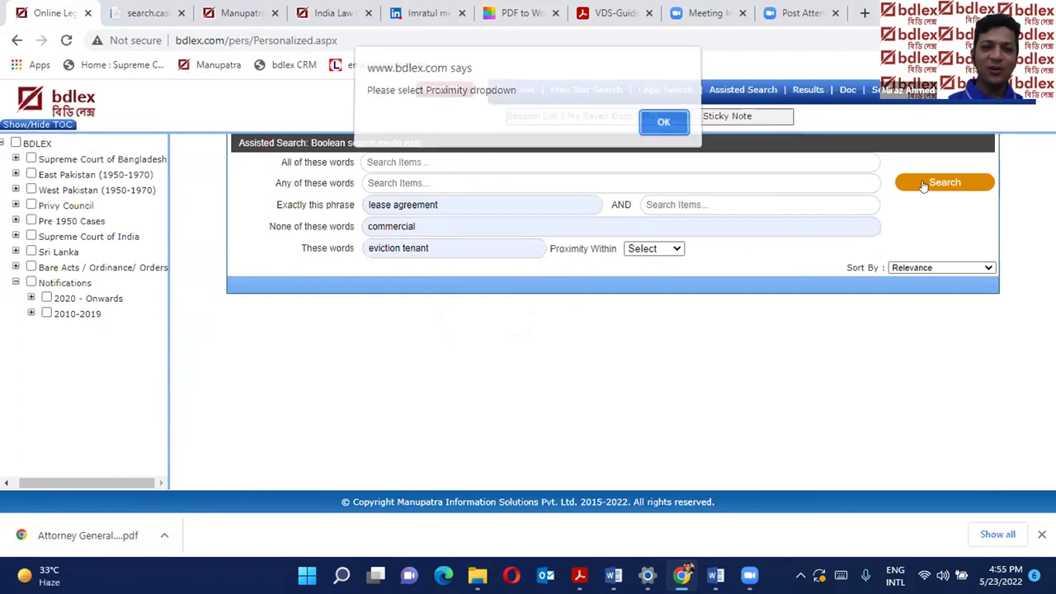
left_click(664, 128)
left_click(660, 249)
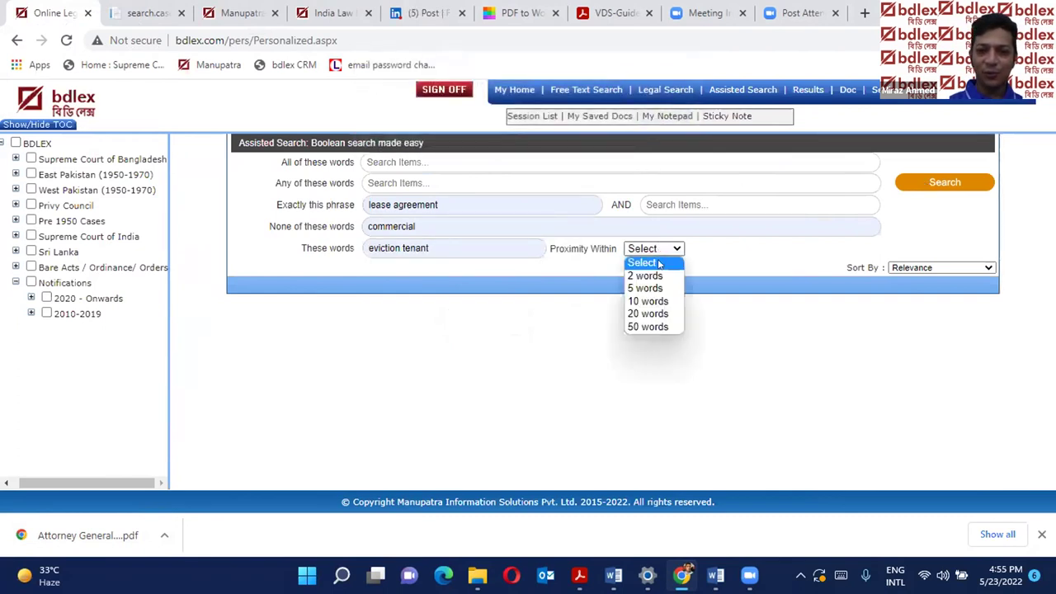
left_click(651, 327)
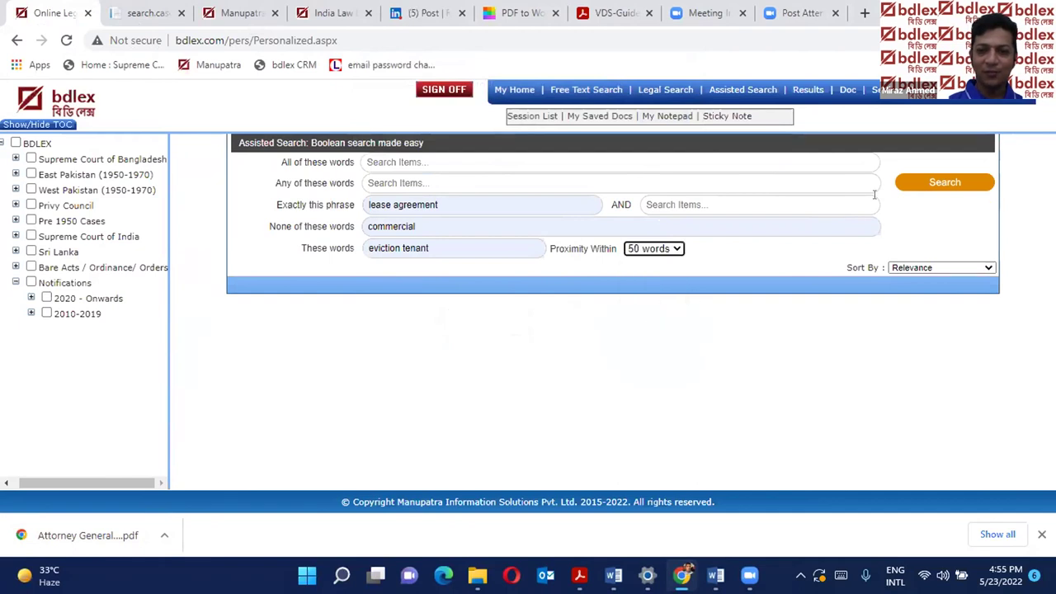
left_click(924, 183)
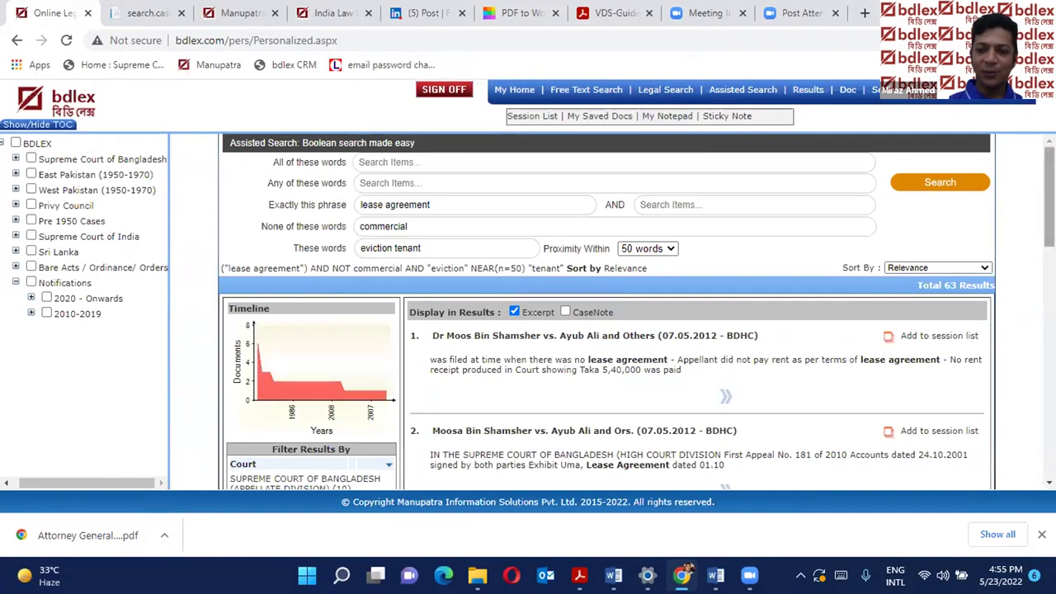
Open the first result, the High Court Division judgment dated 07.05.2012, and read its header, citing references, case note and opening paragraphs.
scroll(606, 314, "down", 1)
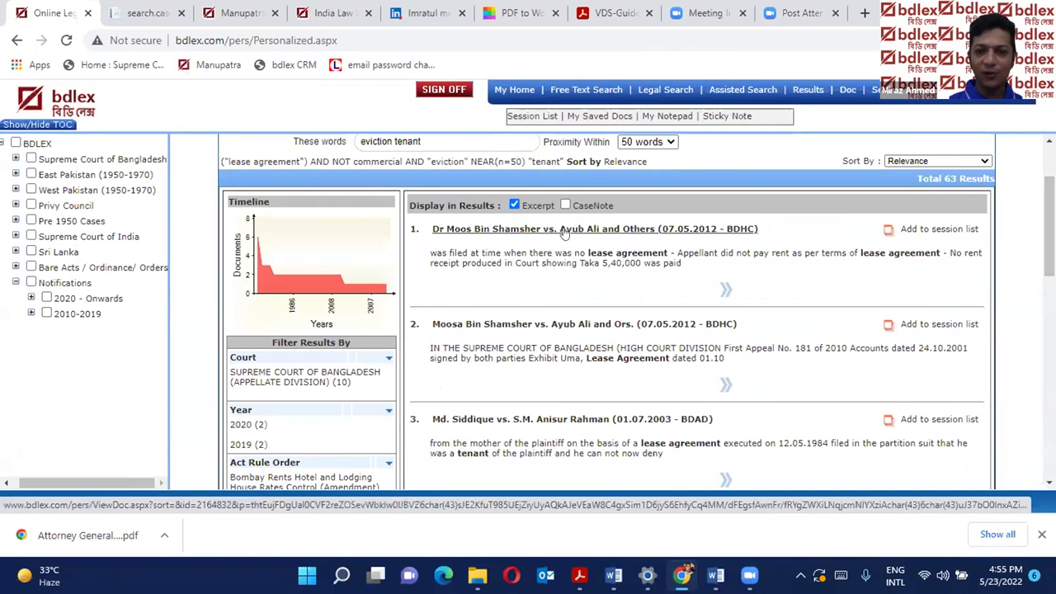
left_click(615, 232)
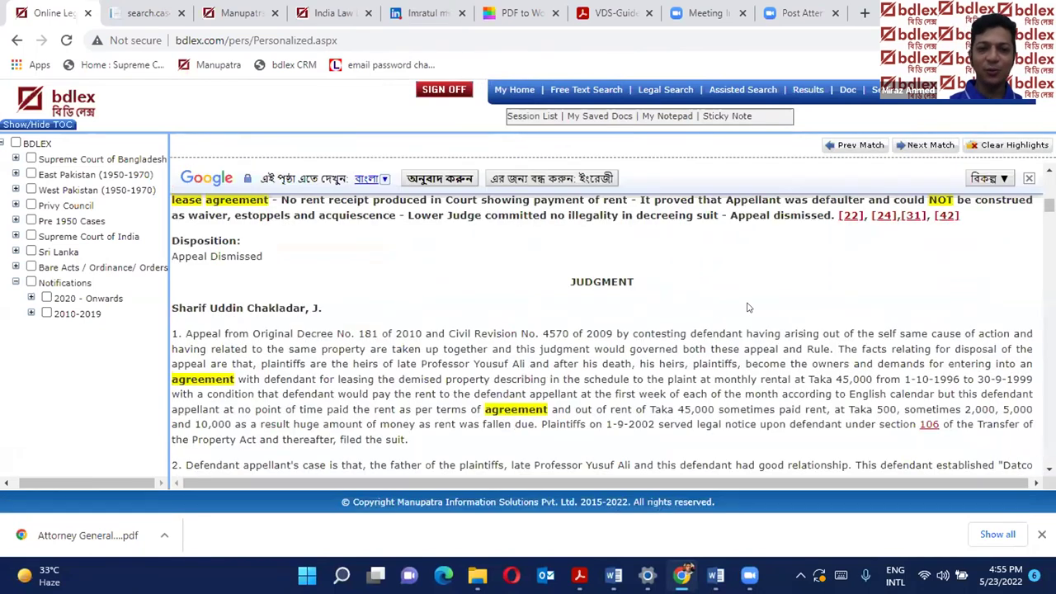
scroll(607, 330, "up", 5)
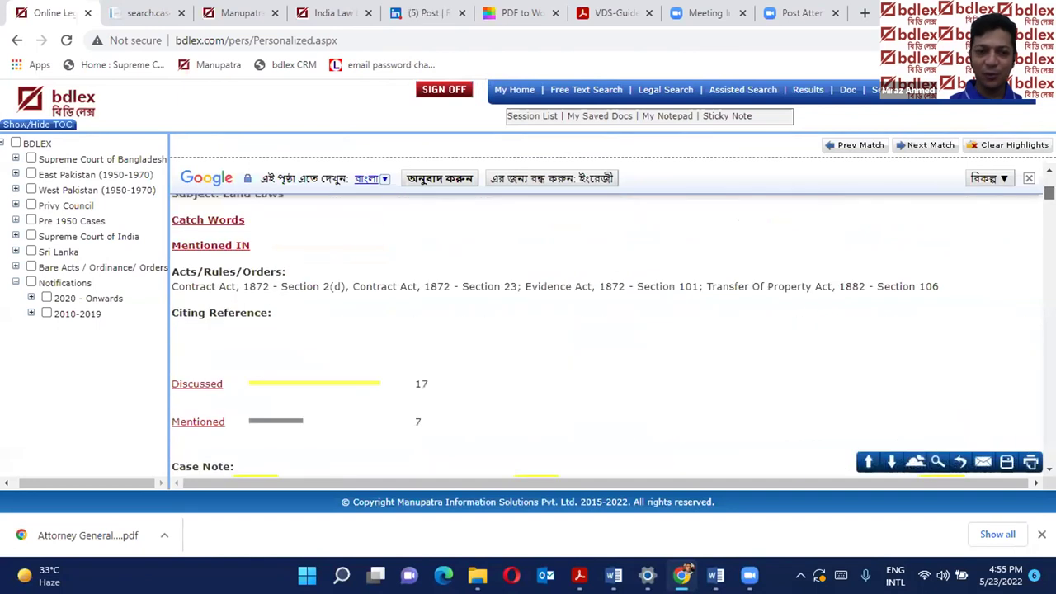
scroll(606, 330, "up", 3)
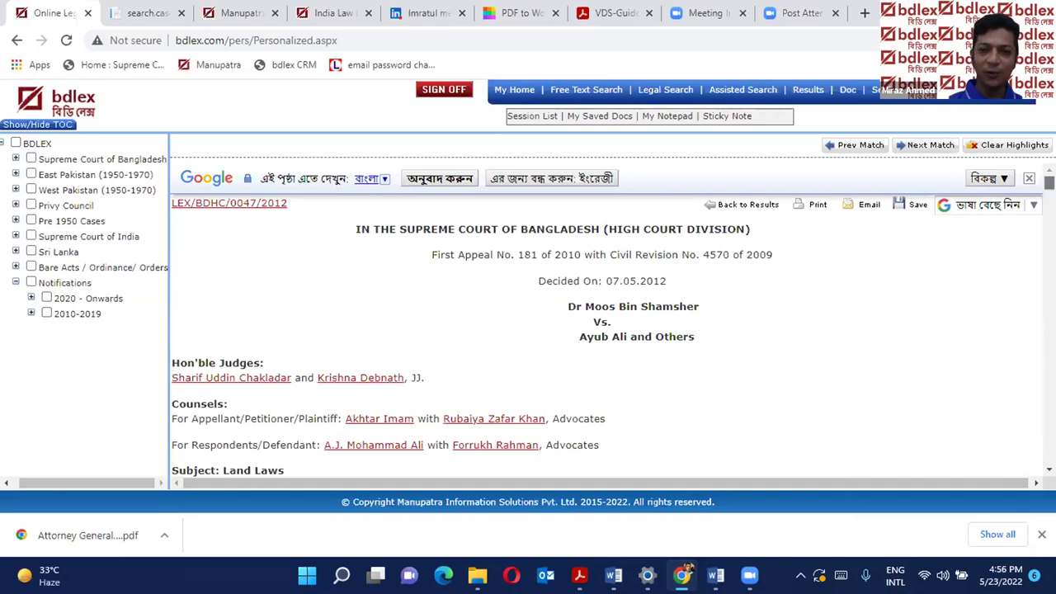
scroll(613, 330, "down", 4)
scroll(377, 250, "down", 2)
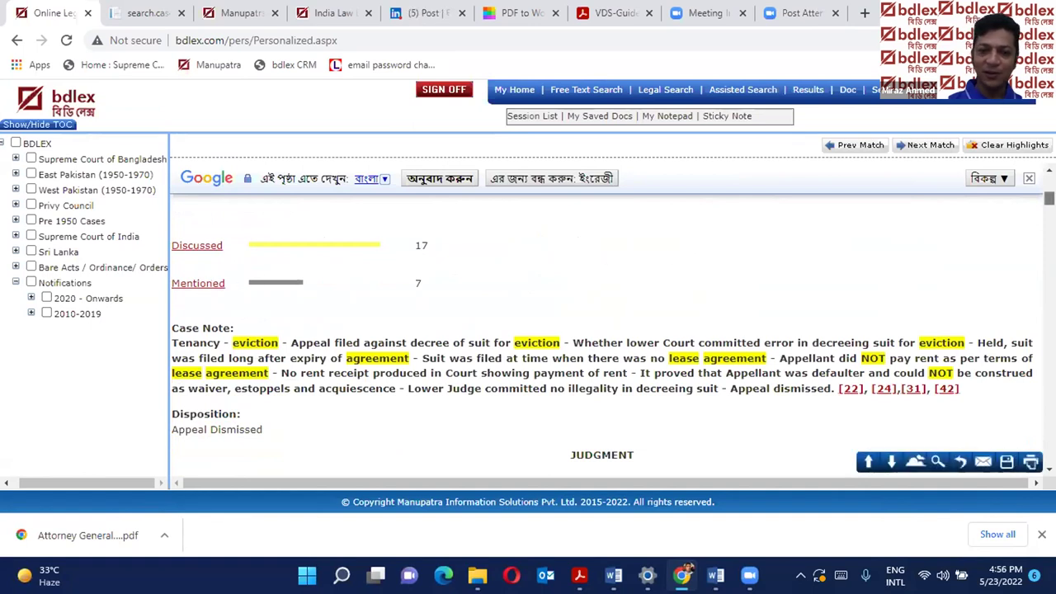
scroll(602, 330, "down", 6)
scroll(610, 330, "down", 5)
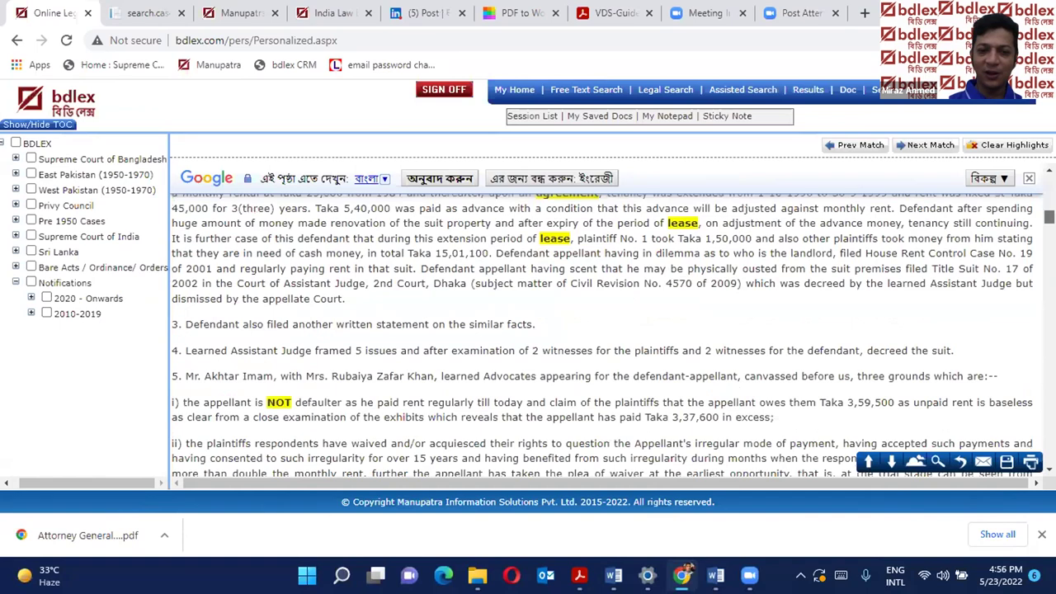
Read the judgment through paragraph 10, open the cited case LEX/BDHC/0018/1973 from its equivalent citations, and close it after viewing.
scroll(568, 352, "down", 7)
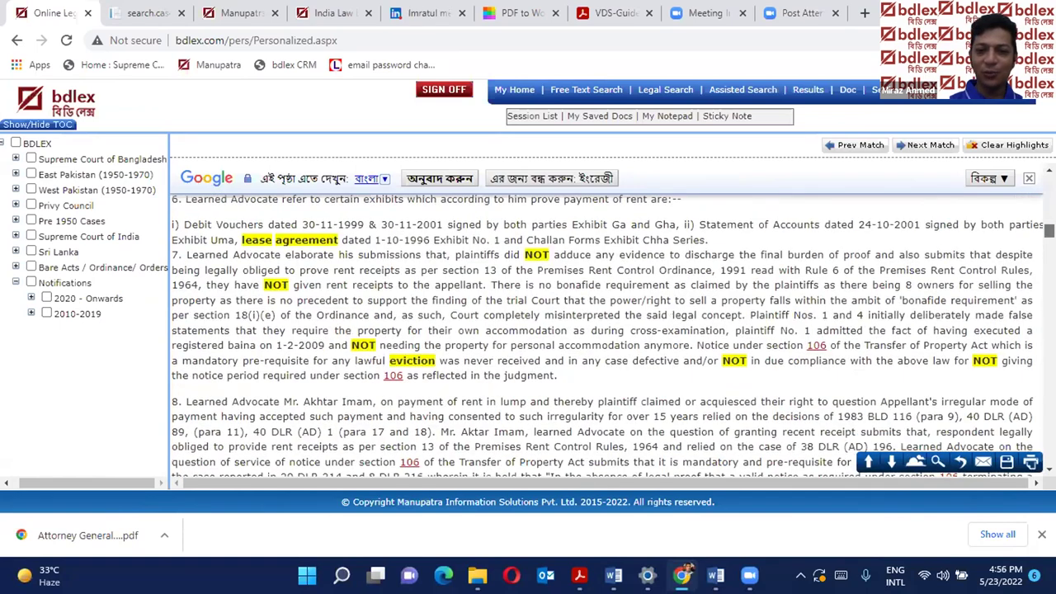
scroll(568, 352, "down", 2)
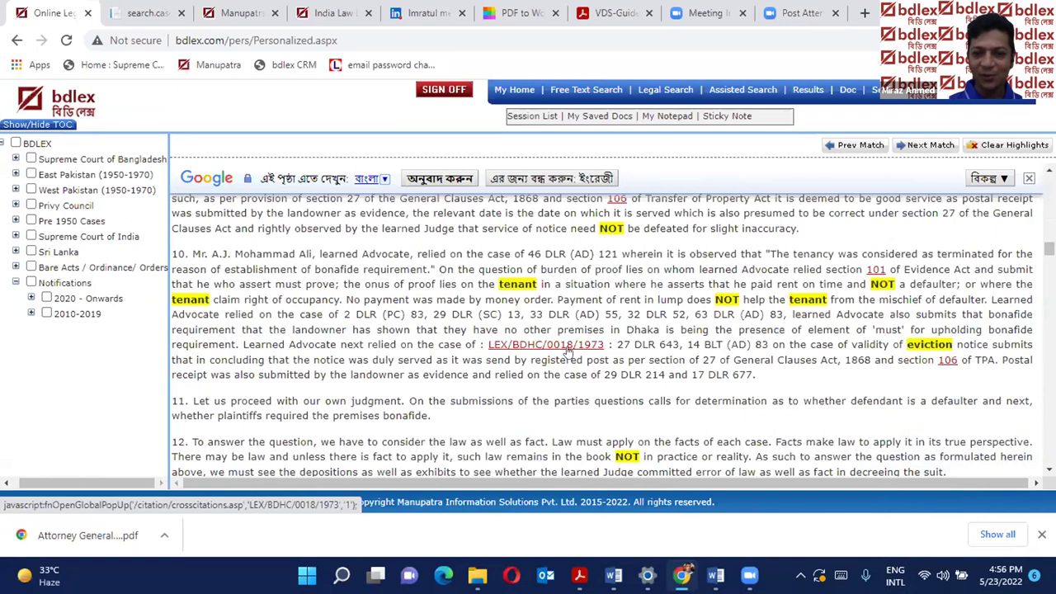
left_click(567, 346)
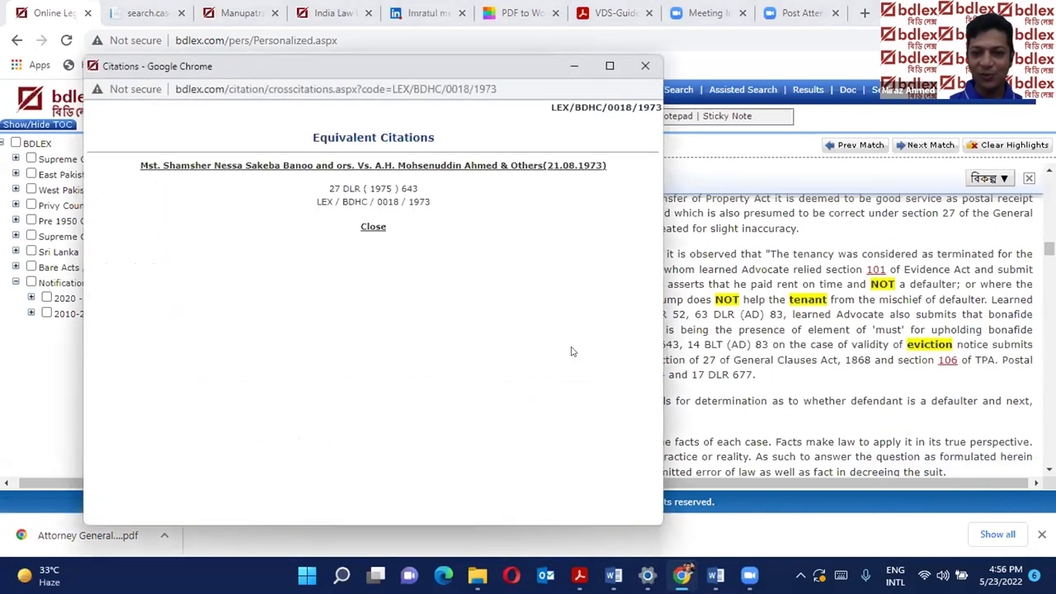
left_click(401, 165)
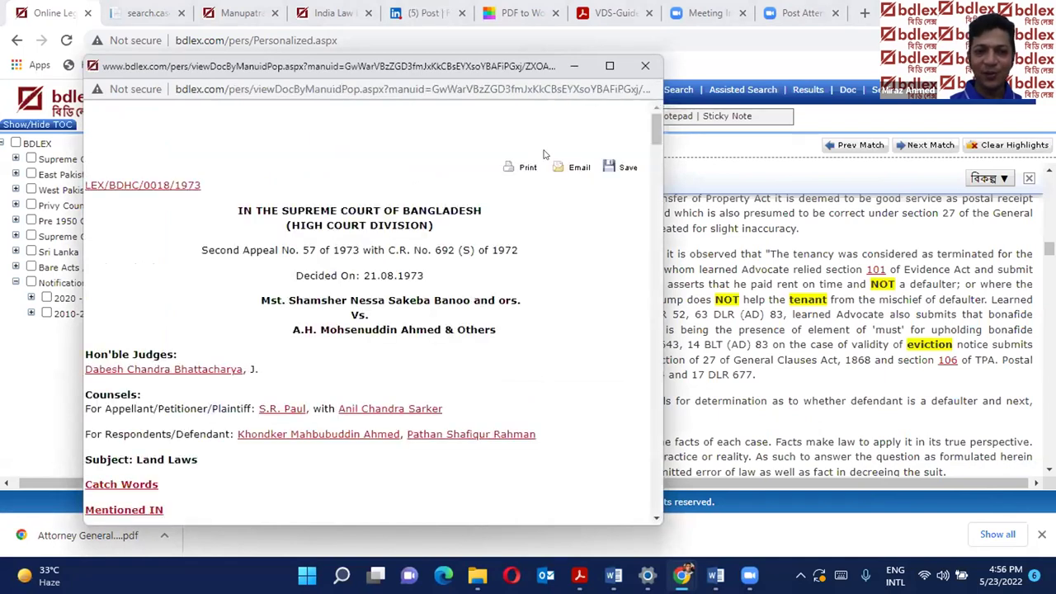
left_click(645, 65)
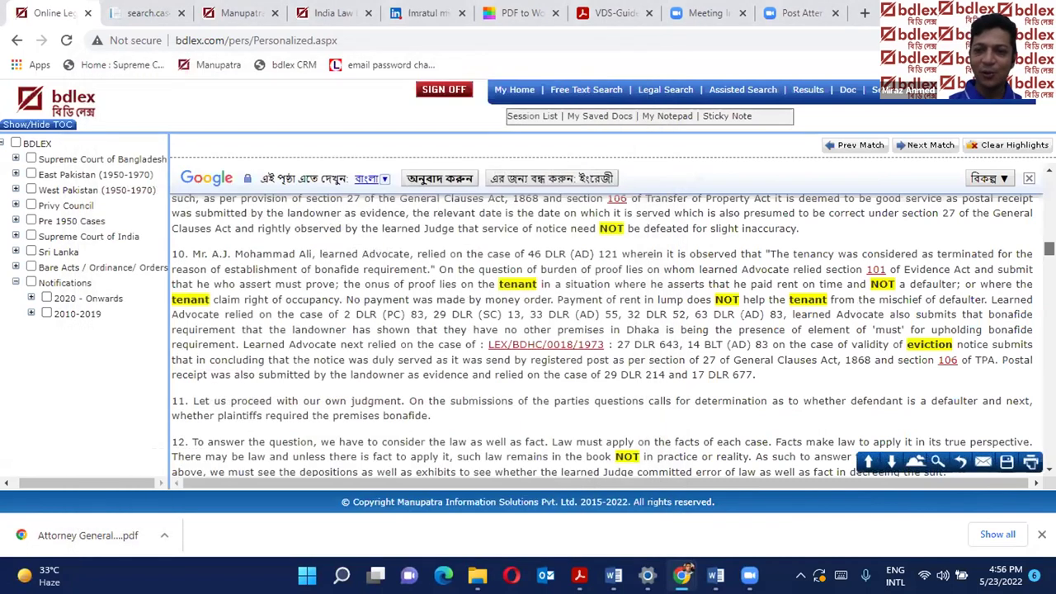
Skim the judgment's remaining paragraphs, including the Bengali depositions and highlighted search terms, and return to the Assisted Search form.
left_click_drag(1048, 247, 1049, 257)
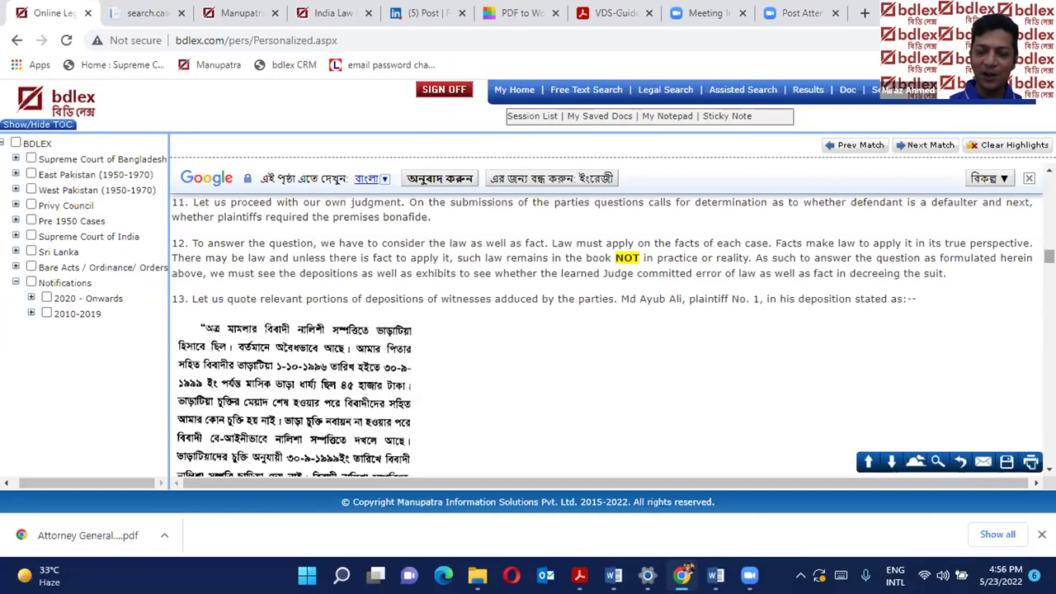
scroll(602, 330, "down", 2)
scroll(330, 334, "down", 15)
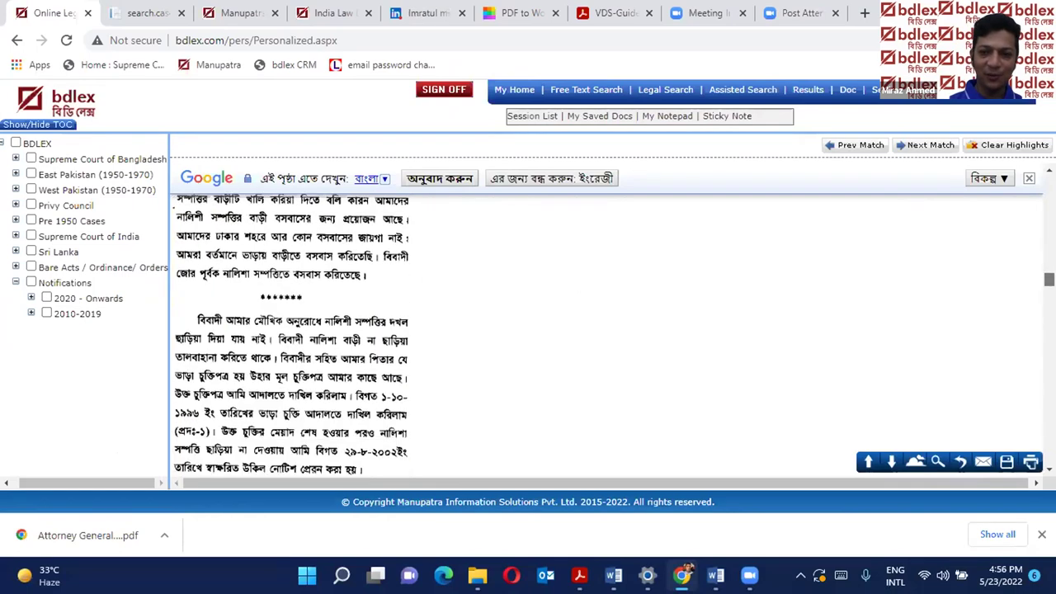
scroll(603, 334, "down", 15)
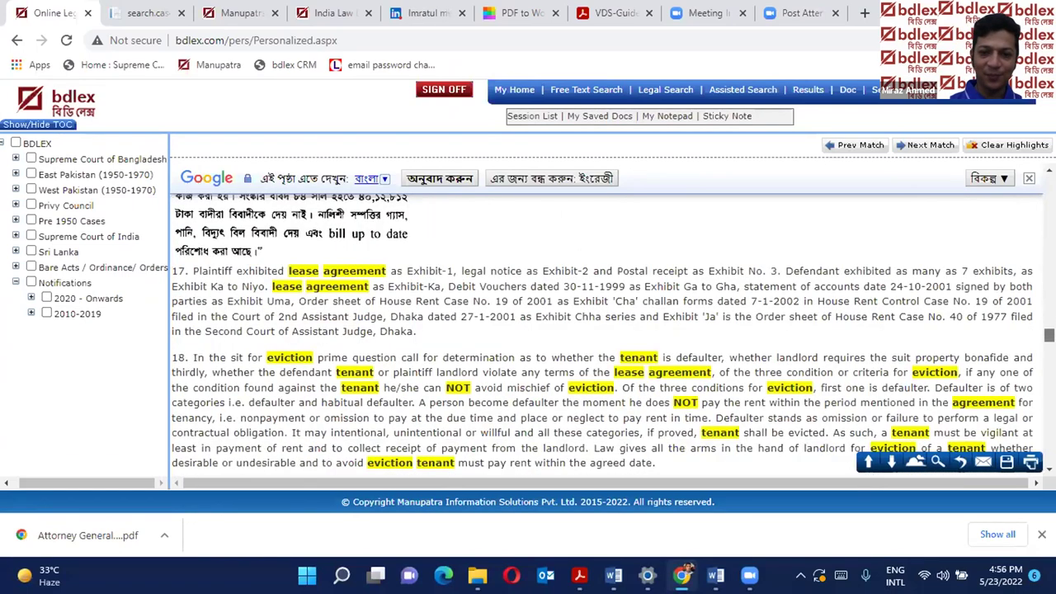
scroll(602, 334, "down", 15)
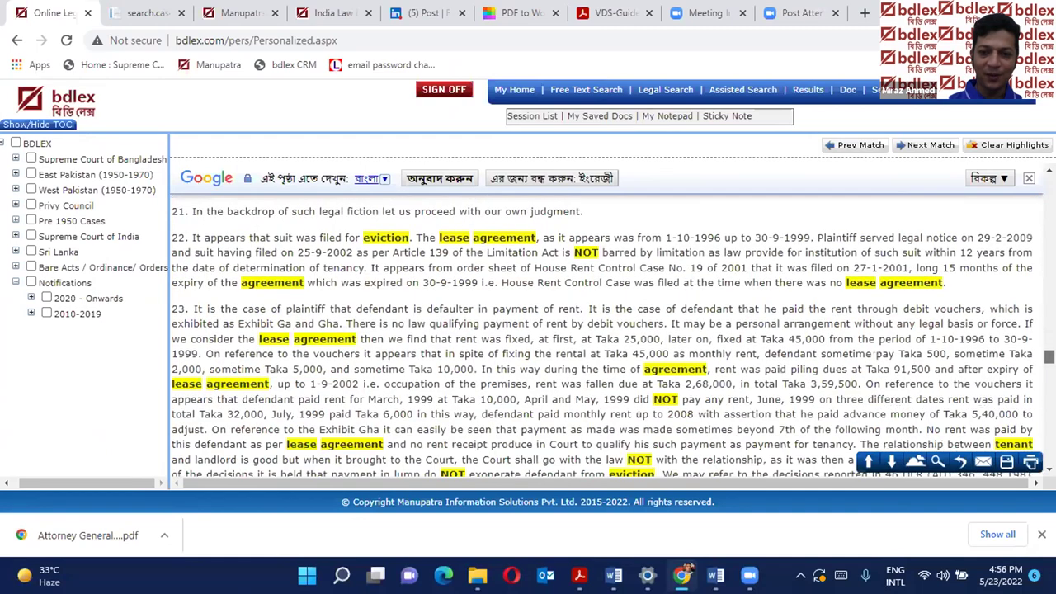
scroll(603, 335, "down", 10)
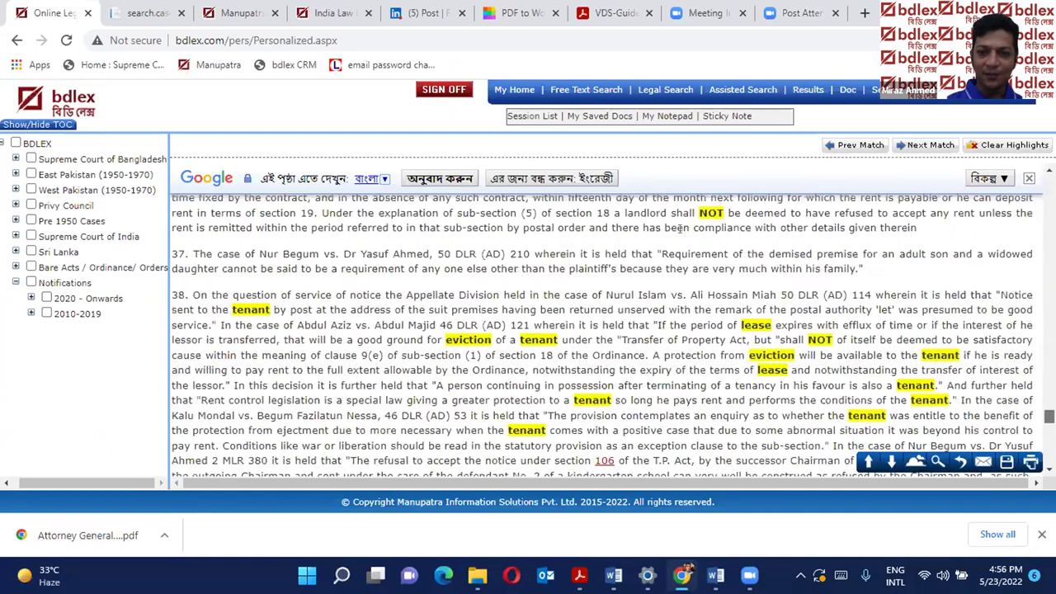
scroll(602, 334, "up", 20)
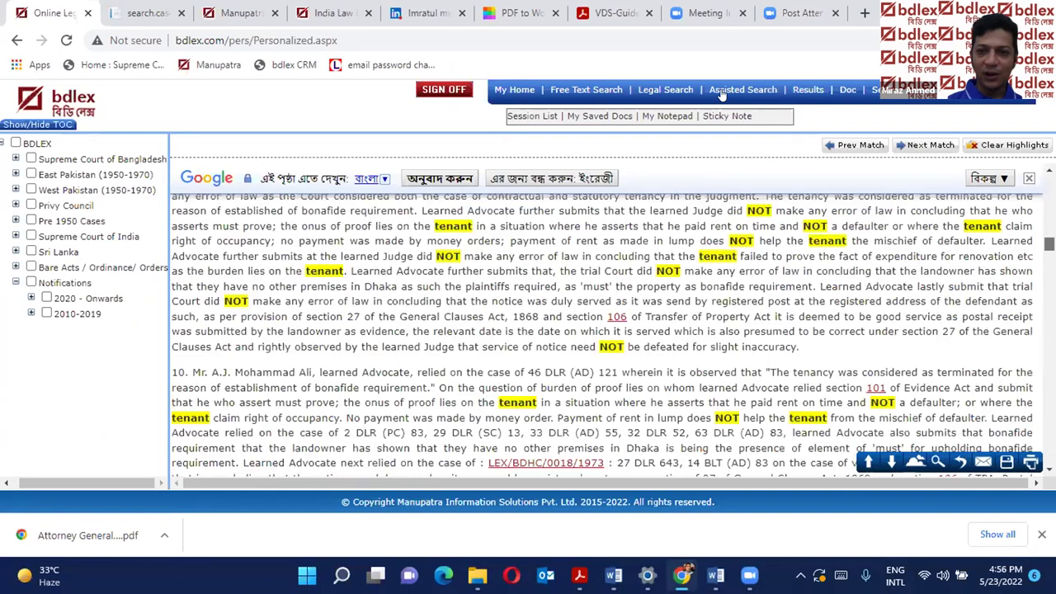
left_click(720, 90)
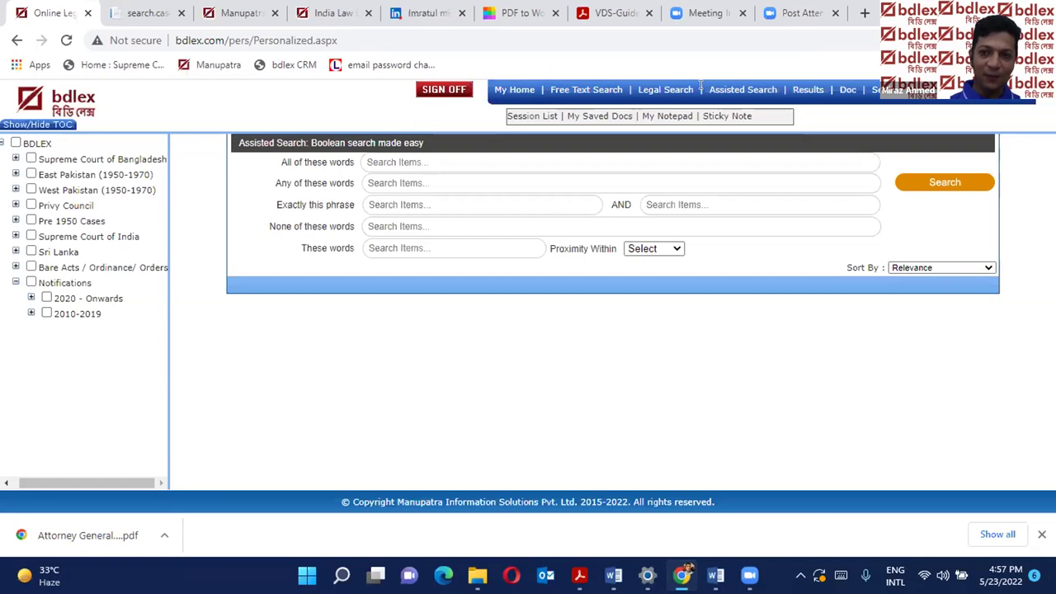
View the saved documents, check the Murder Case folder and the rest of the folder list, and close them.
left_click(599, 116)
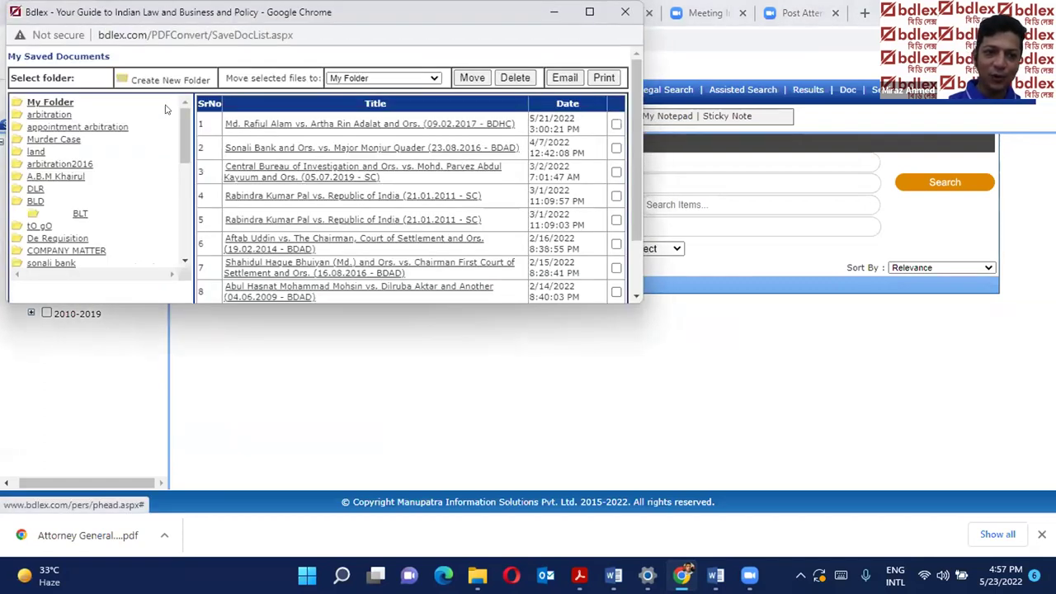
left_click(70, 140)
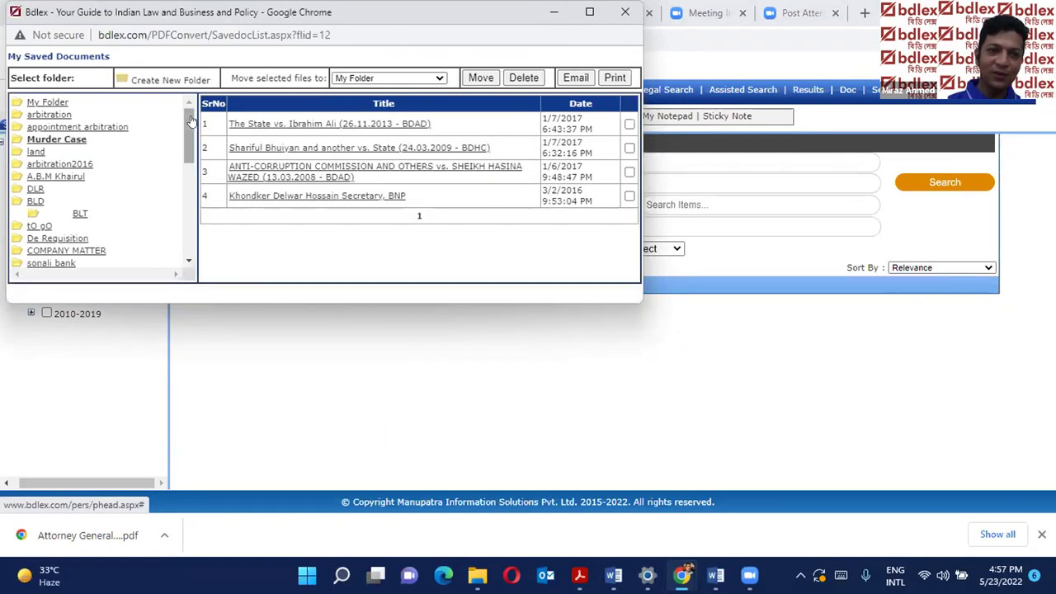
right_click(173, 245)
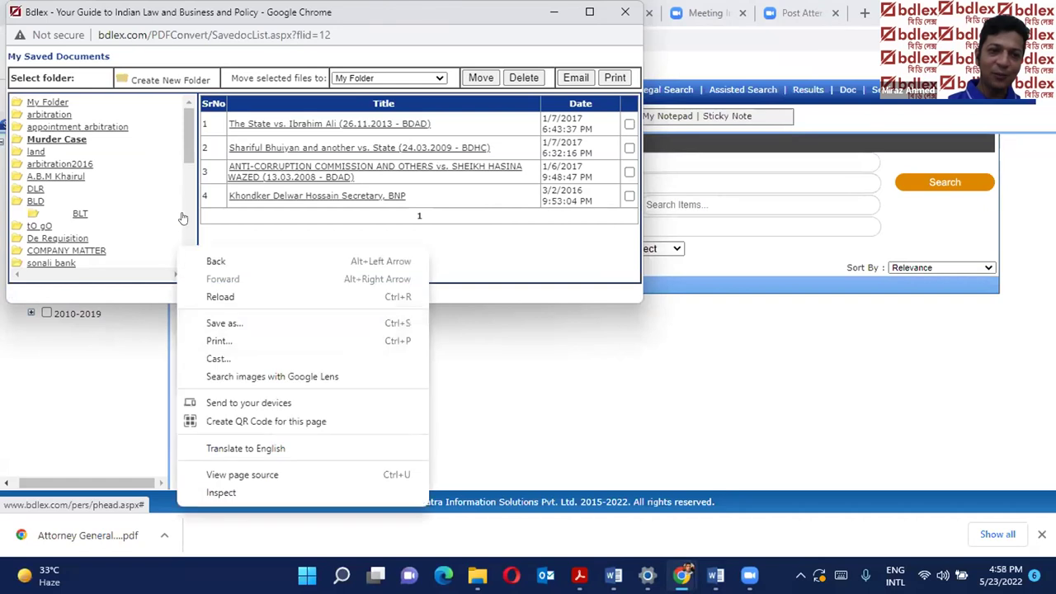
left_click(184, 212)
left_click(185, 211)
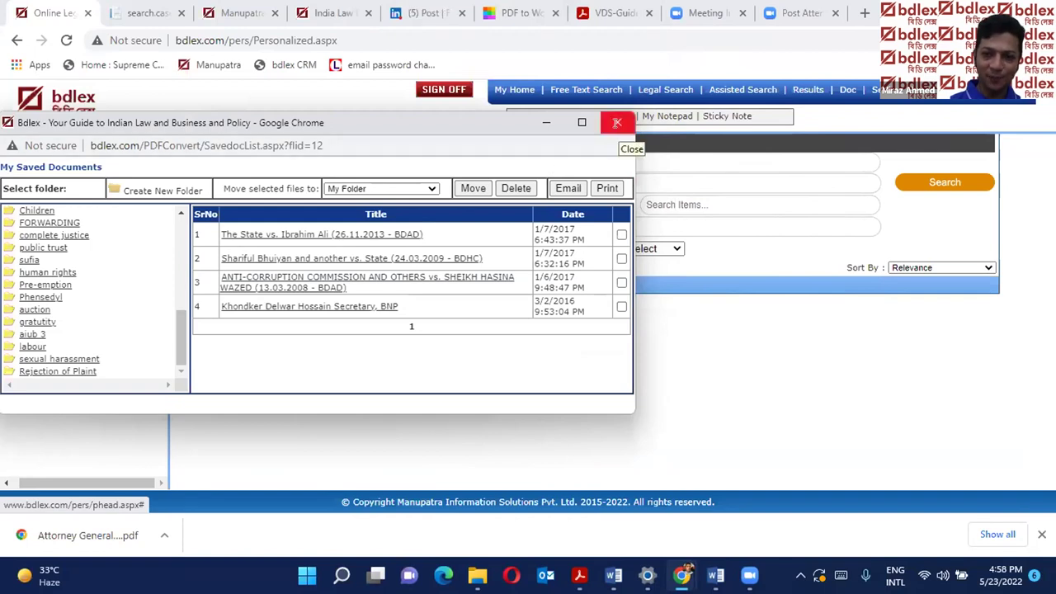
left_click(616, 123)
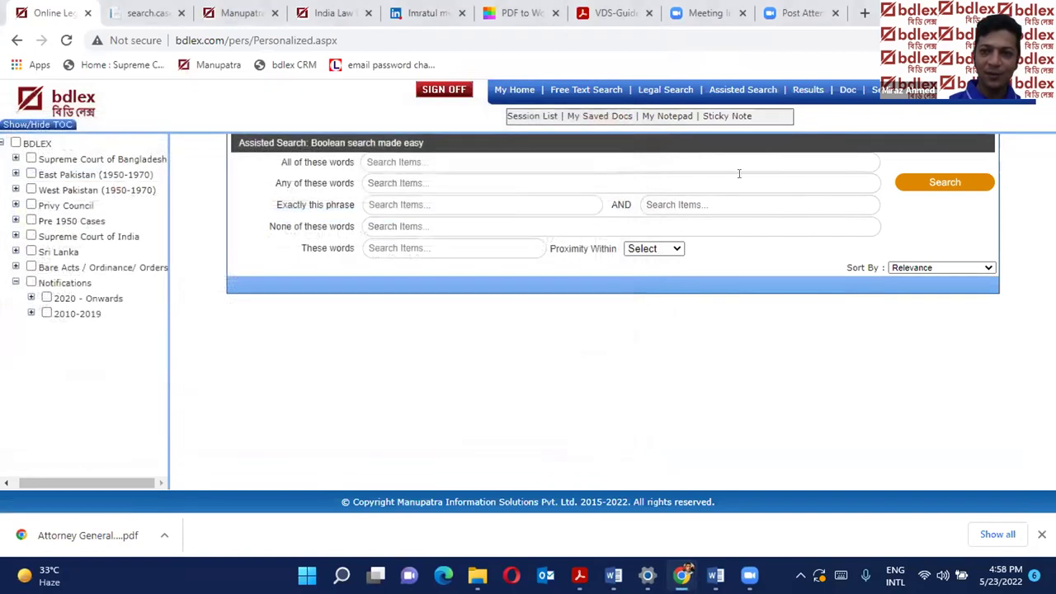
Open the search history and review the full list of past queries with their hits and dates.
left_click(872, 88)
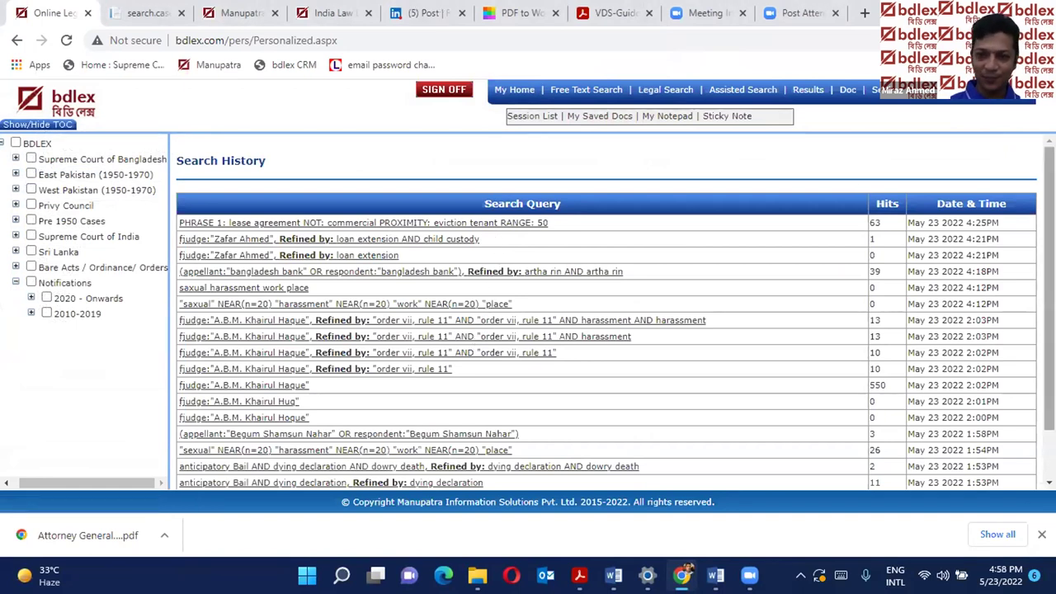
right_click(794, 282)
key("Escape")
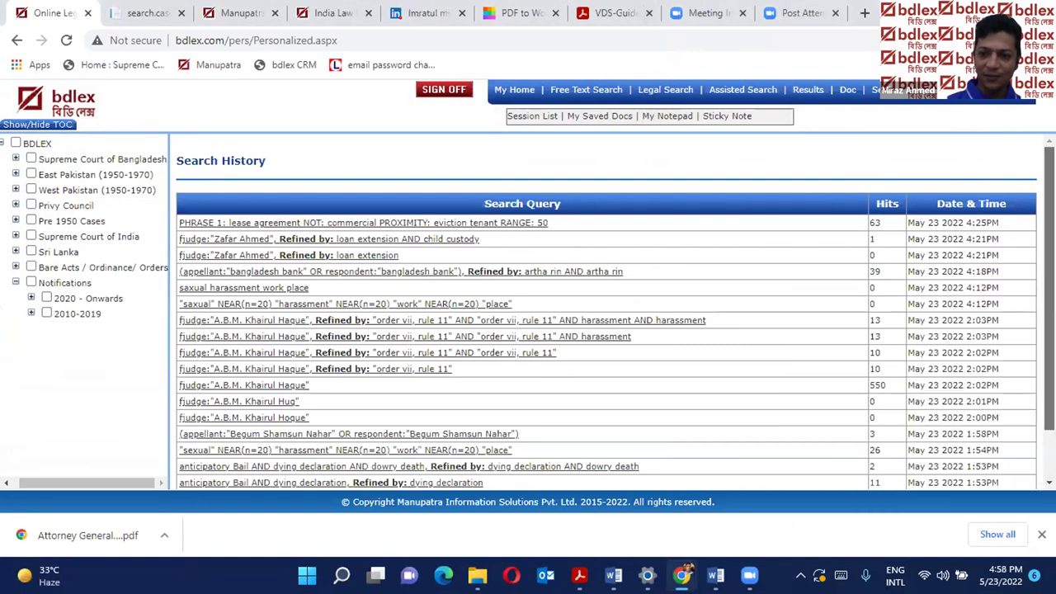
scroll(1050, 289, "down", 1)
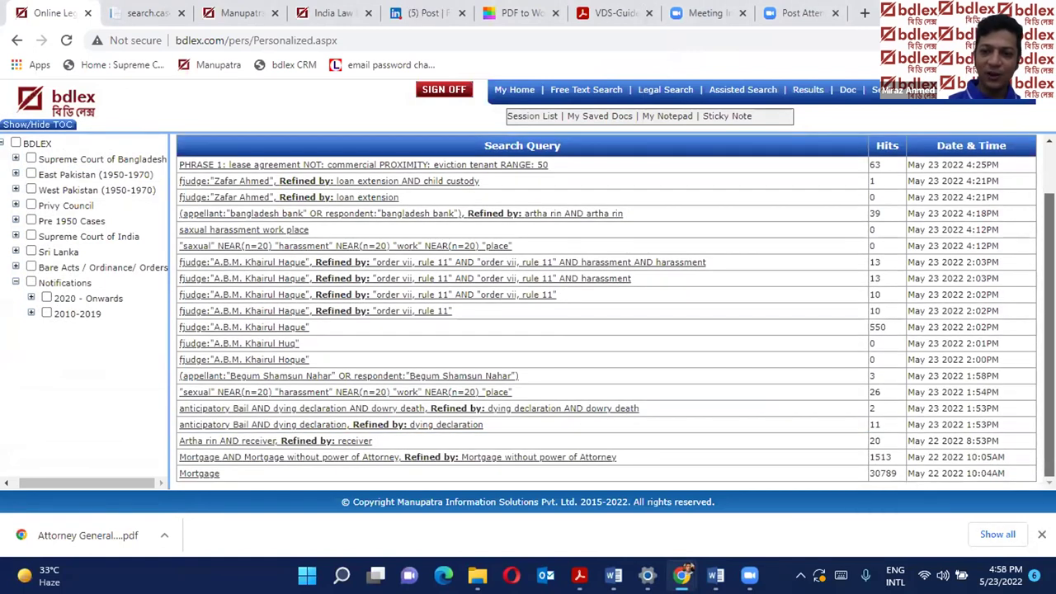
scroll(607, 312, "up", 1)
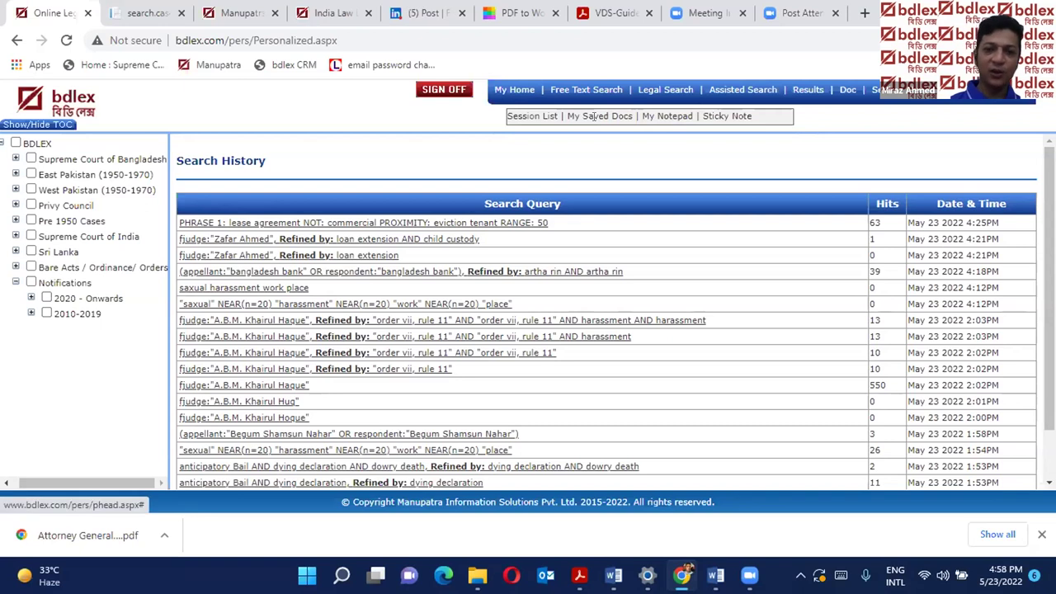
Go to the personal home page showing messages and the Dictionary and Maxims cards.
left_click(513, 89)
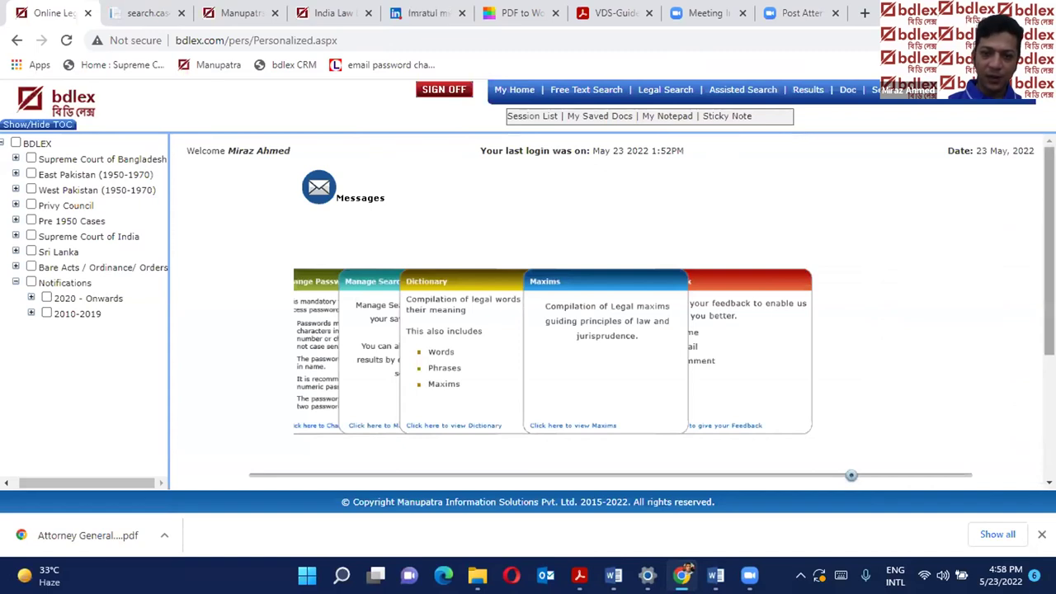
right_click(794, 188)
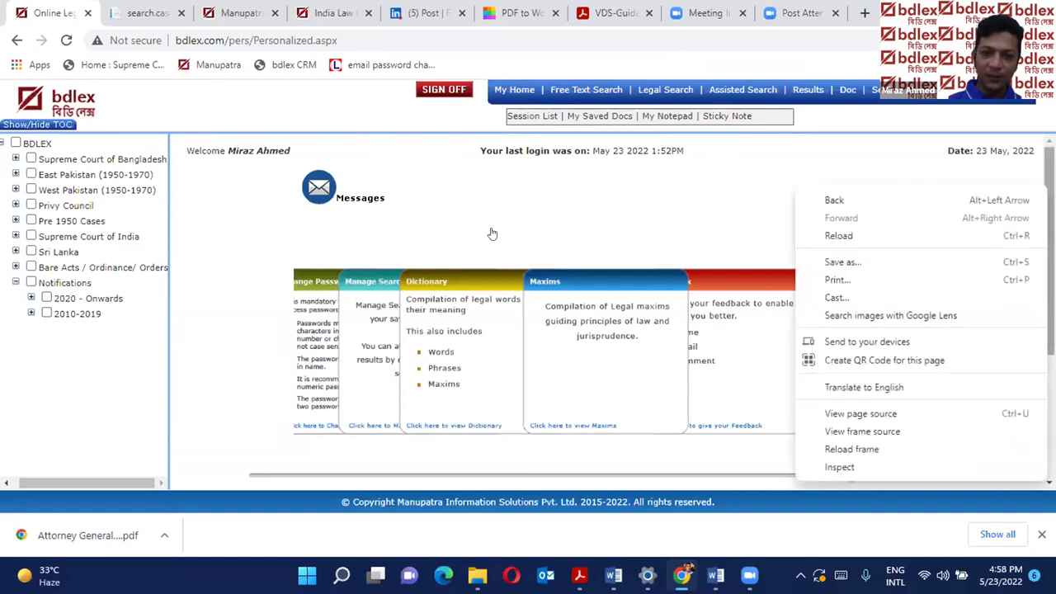
left_click(515, 212)
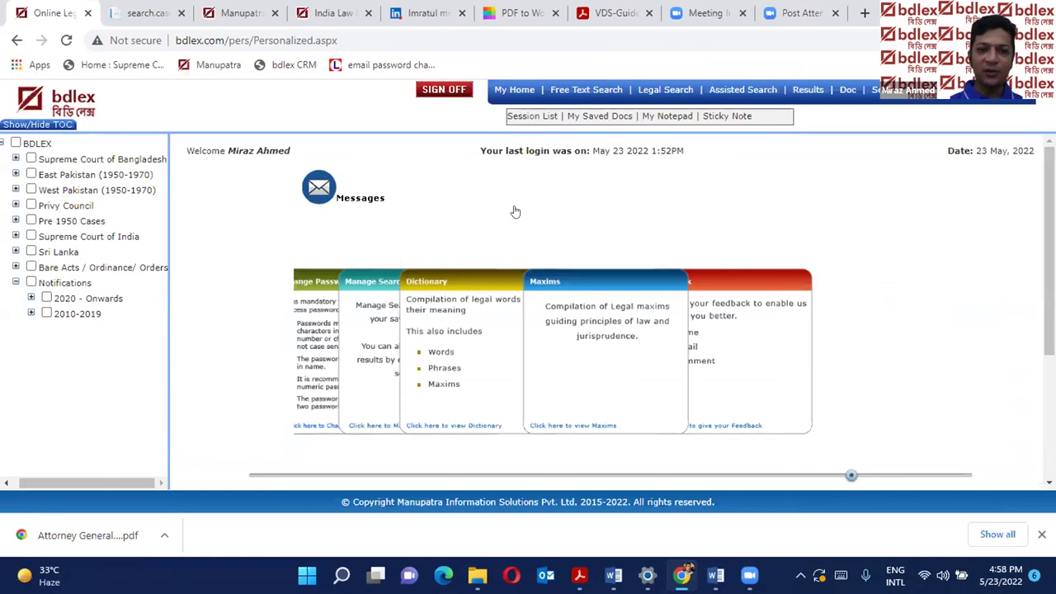
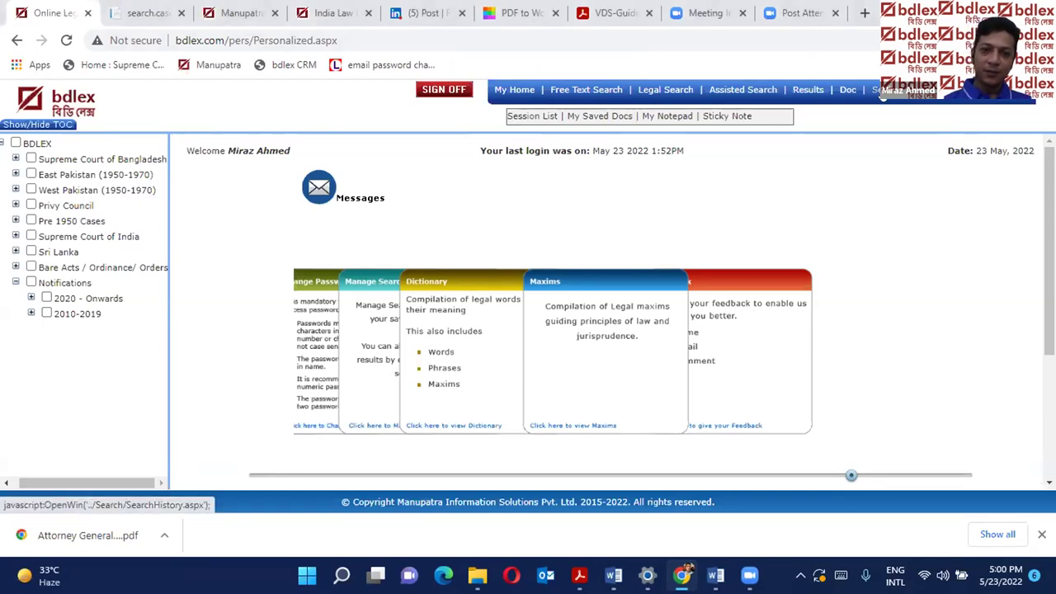
Rerun the "lease agreement" assisted search from the search history and open the first result at its header.
left_click(881, 92)
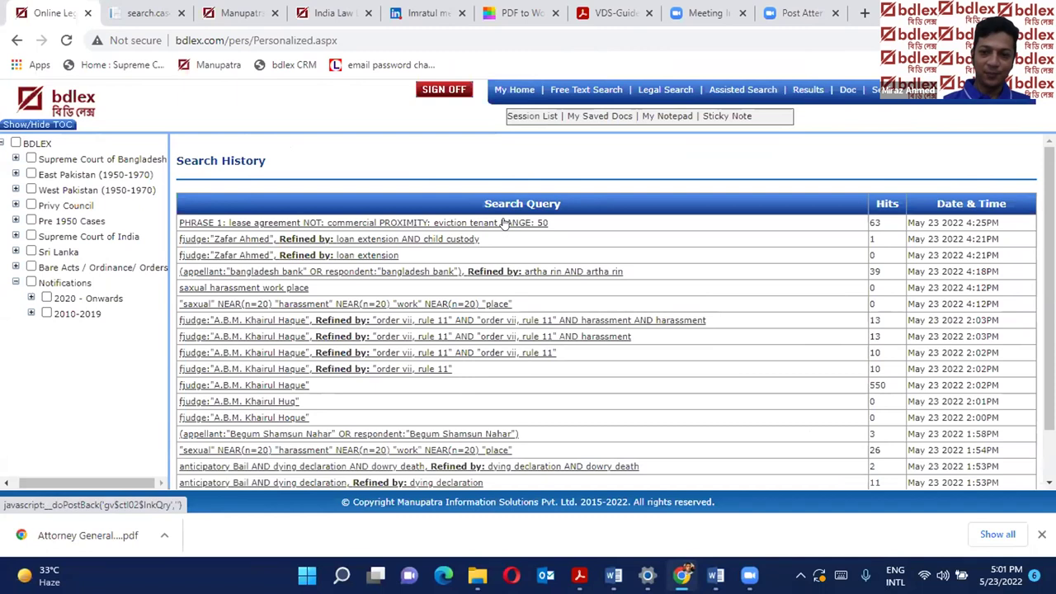
left_click(505, 225)
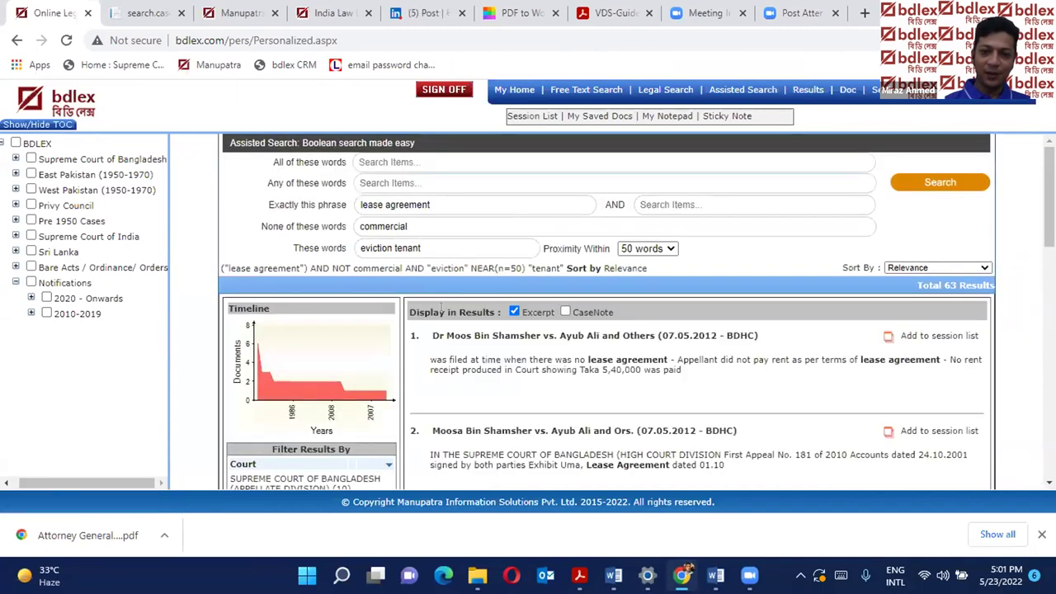
left_click(490, 338)
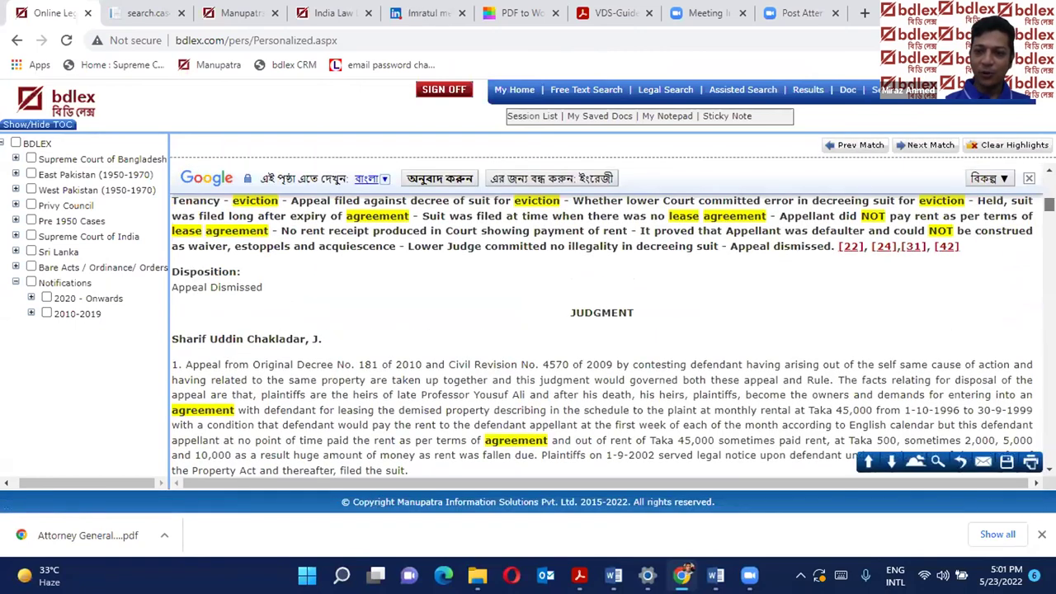
scroll(602, 330, "up", 10)
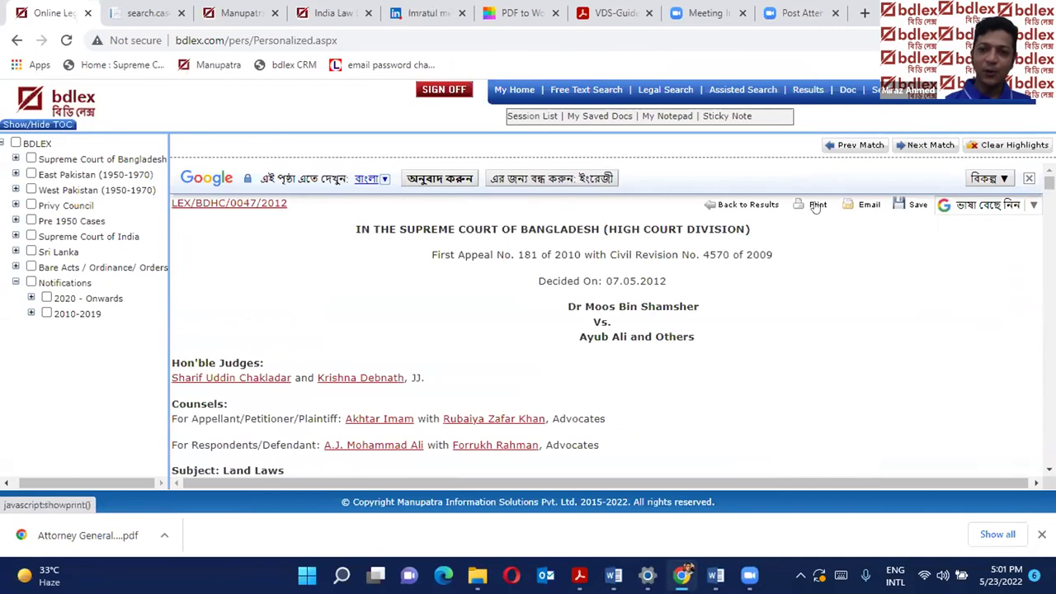
Print the judgment in Adobe format for attached printer, keeping the other document view options.
left_click(815, 205)
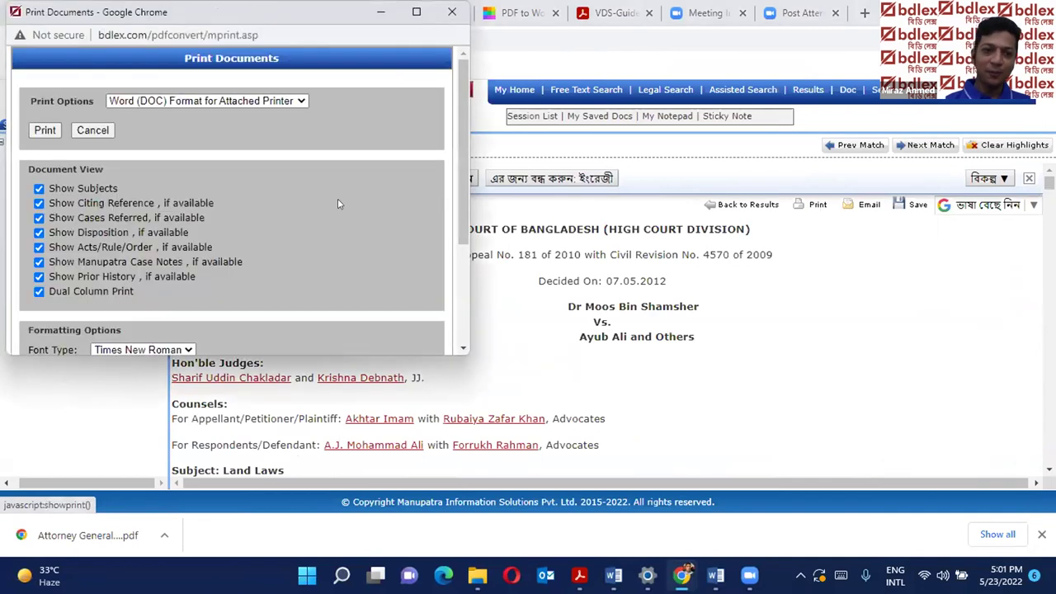
left_click(213, 102)
left_click(202, 129)
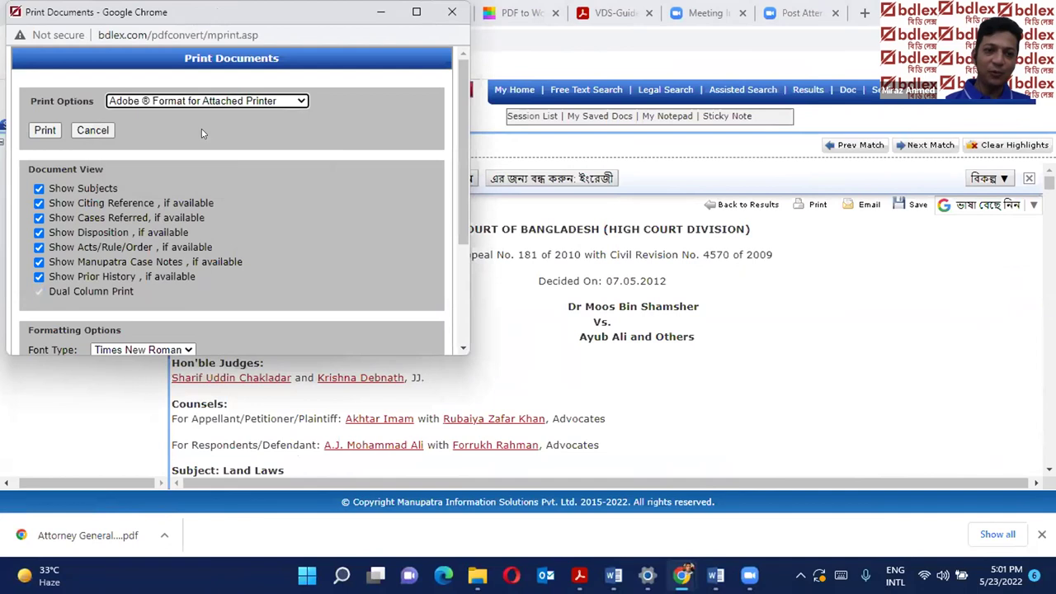
left_click(50, 134)
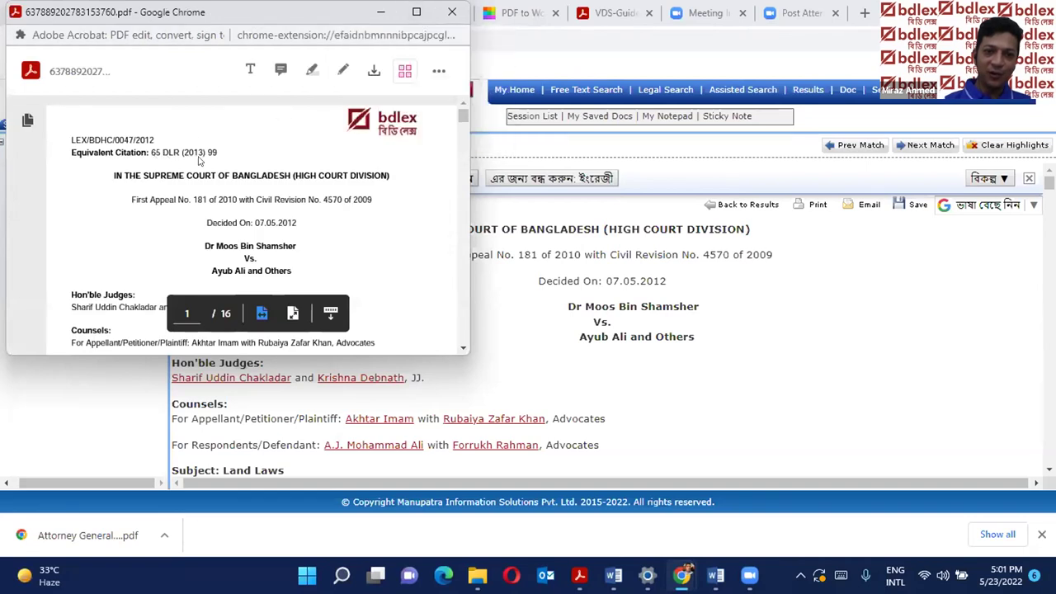
Enlarge the generated PDF and read its opening pages, including the header, page footer, case note and first judgment paragraphs.
left_click(415, 11)
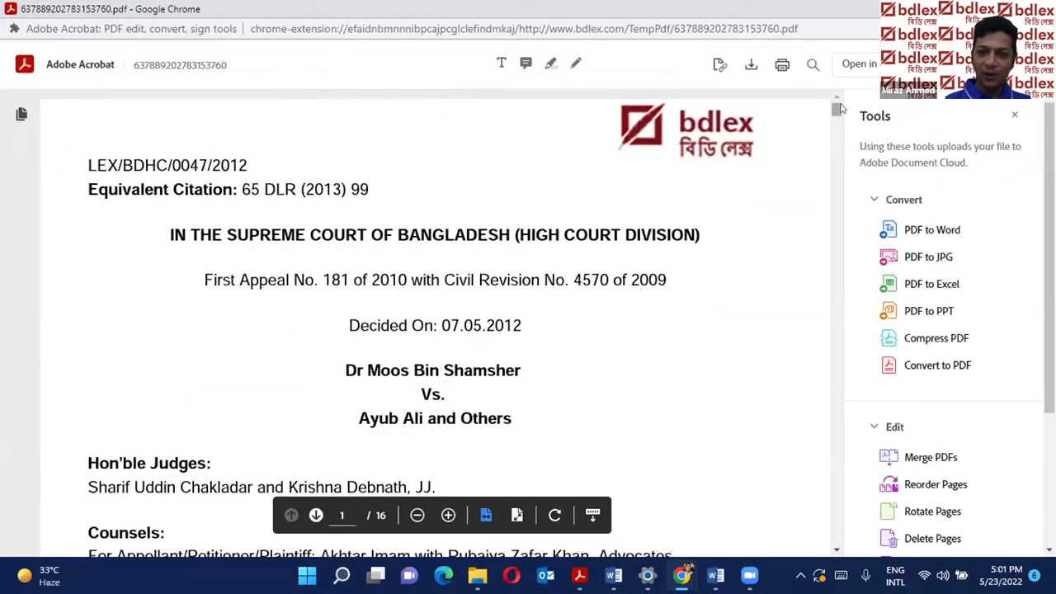
scroll(837, 123, "down", 3)
scroll(837, 129, "down", 8)
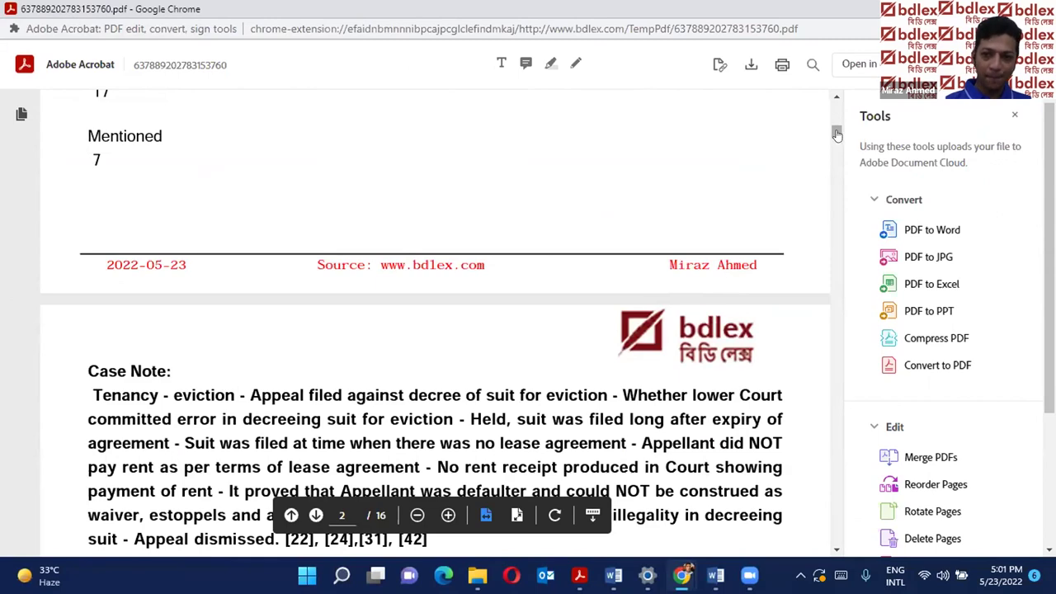
scroll(836, 140, "down", 1)
scroll(836, 140, "down", 10)
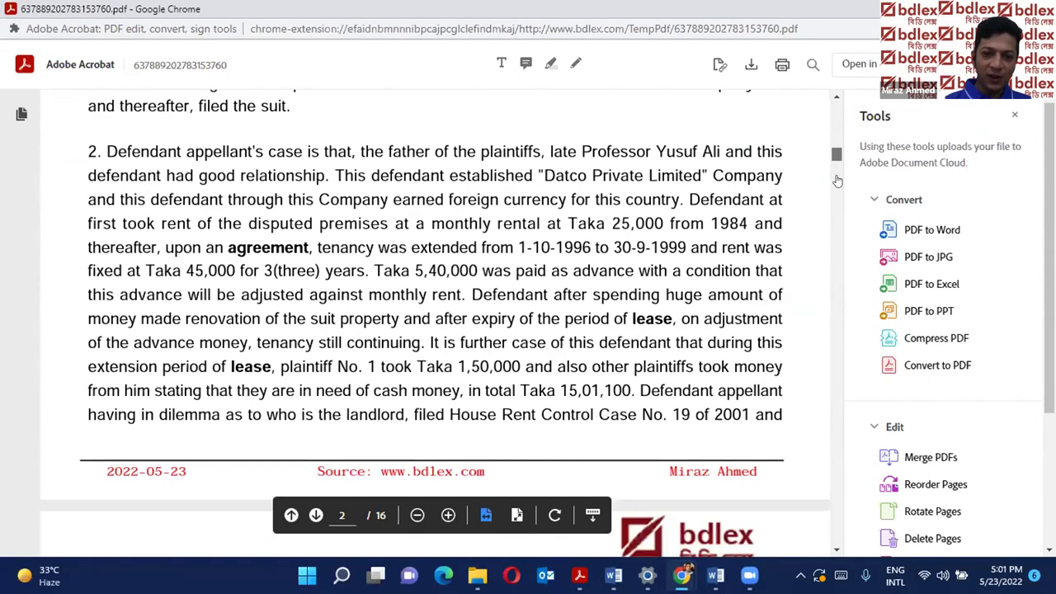
Read further through the generated judgment PDF, covering the appellant's case and the arguments on pages 2 to 4.
scroll(836, 180, "down", 10)
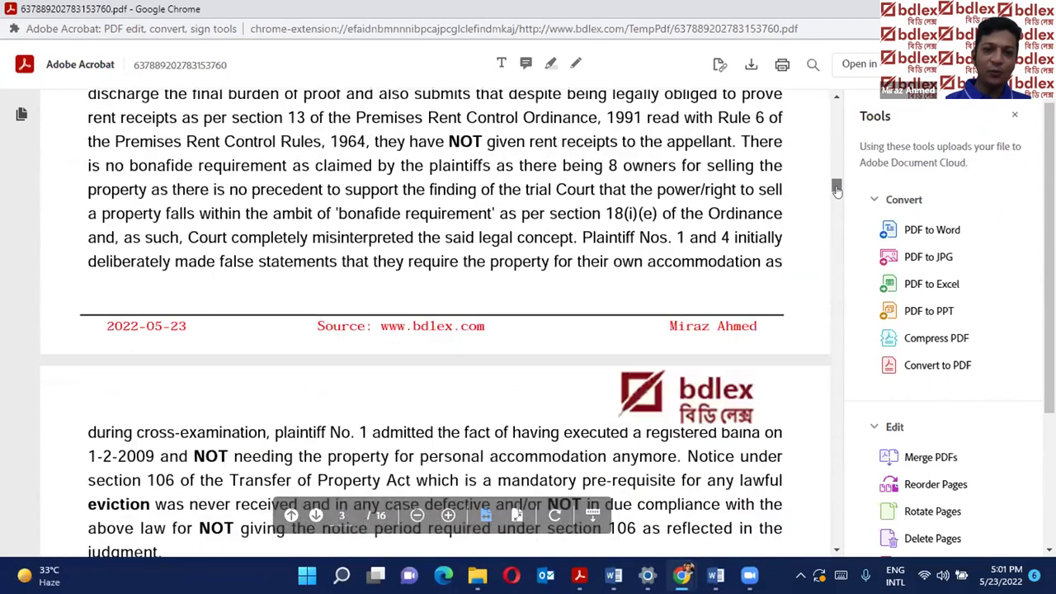
scroll(837, 190, "down", 5)
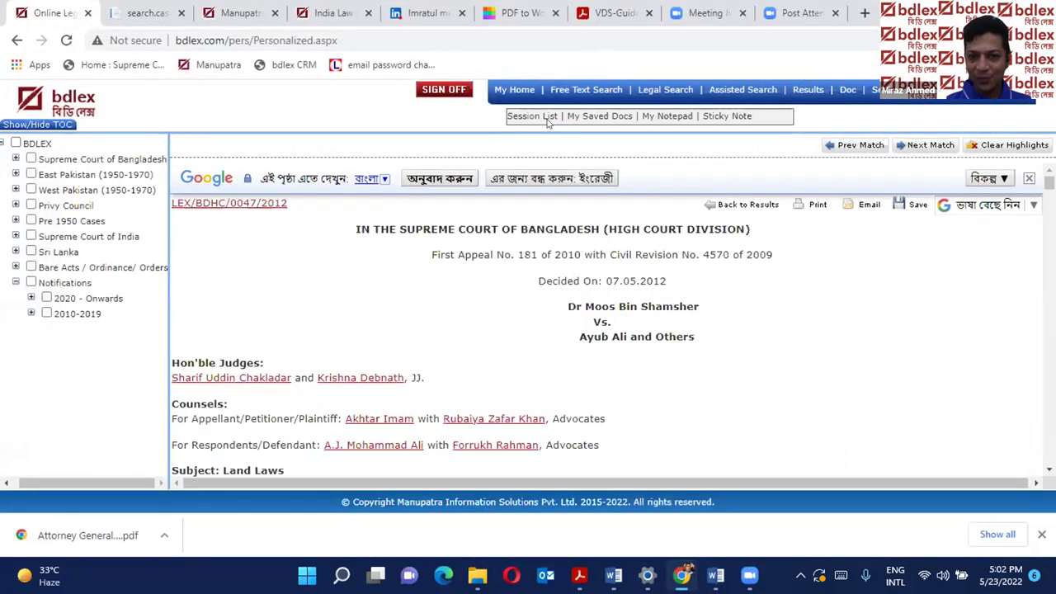
Run a free text search in all documents for the exact phrase "order vii, rule11" in quotation marks.
left_click(575, 92)
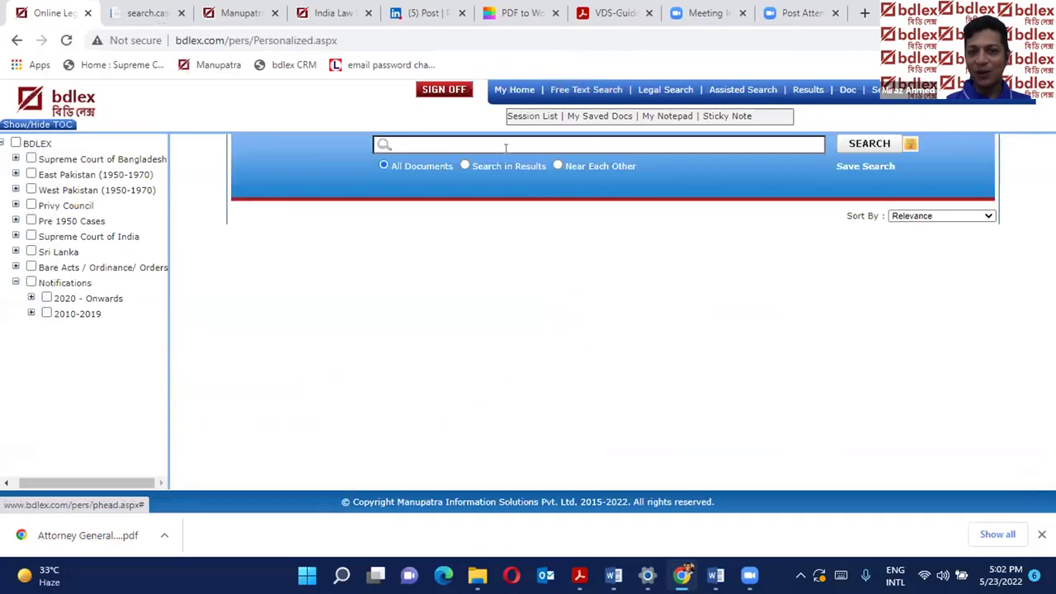
left_click(480, 171)
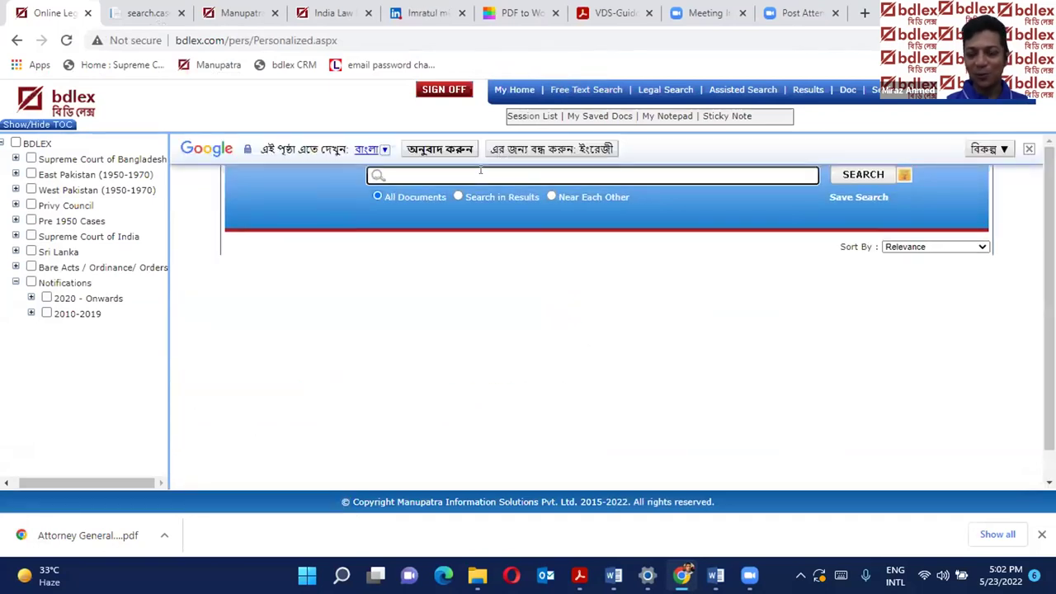
type("\"")
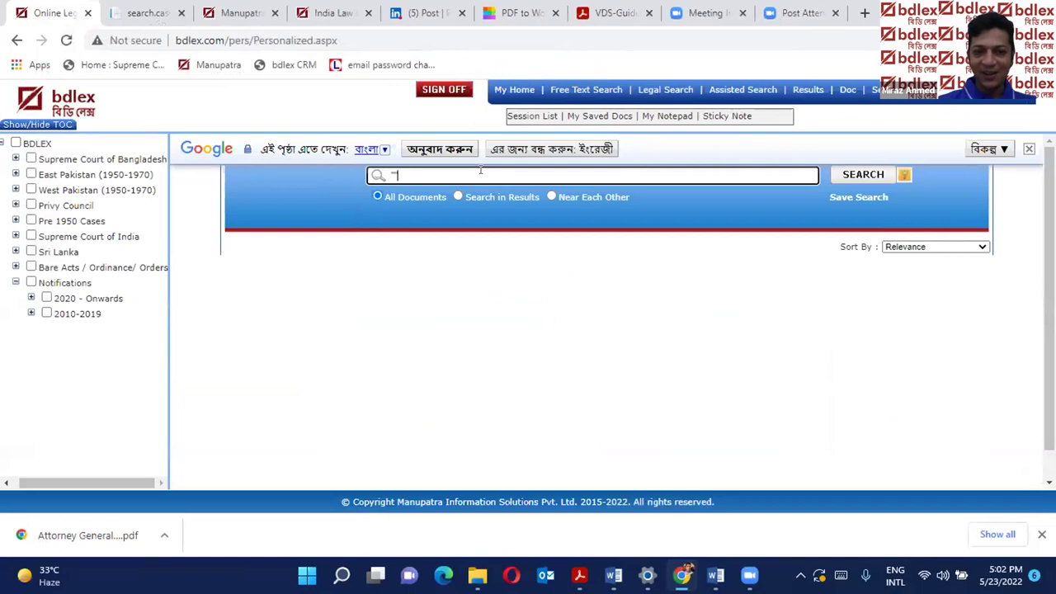
type("order")
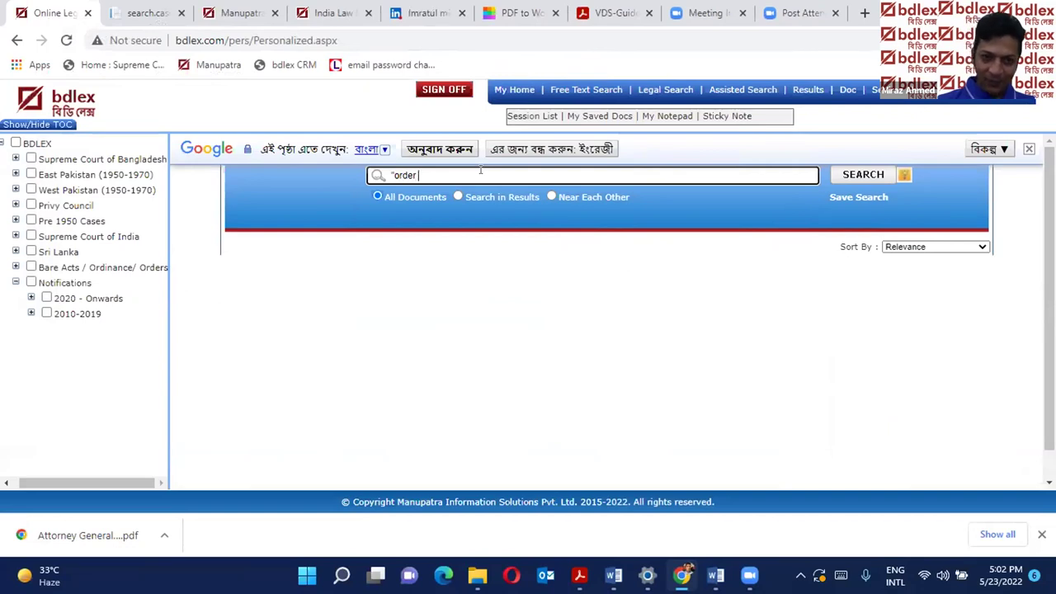
type(" vi")
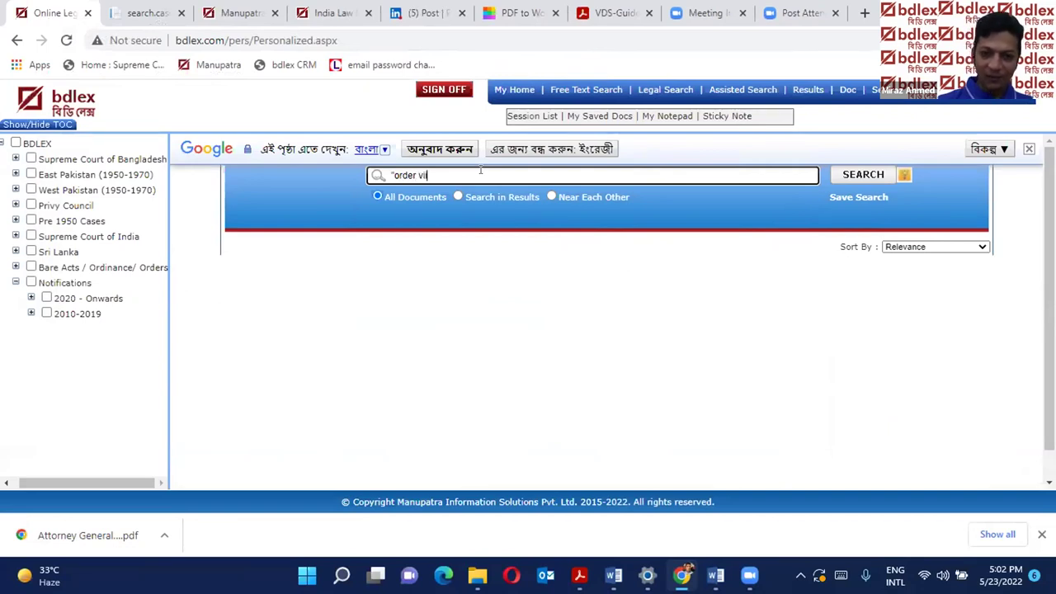
type("i.")
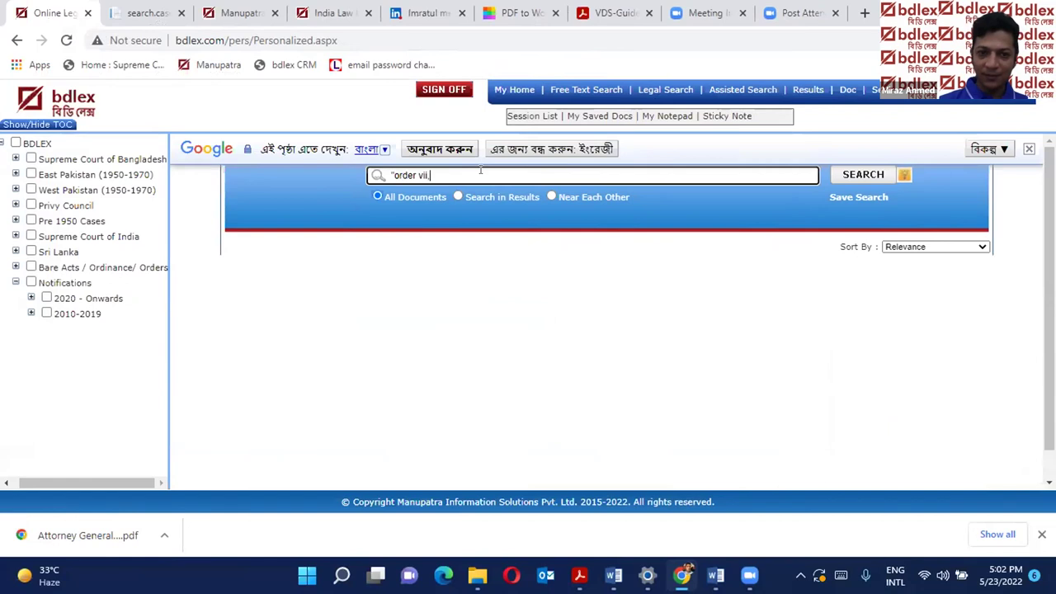
type(" rule11")
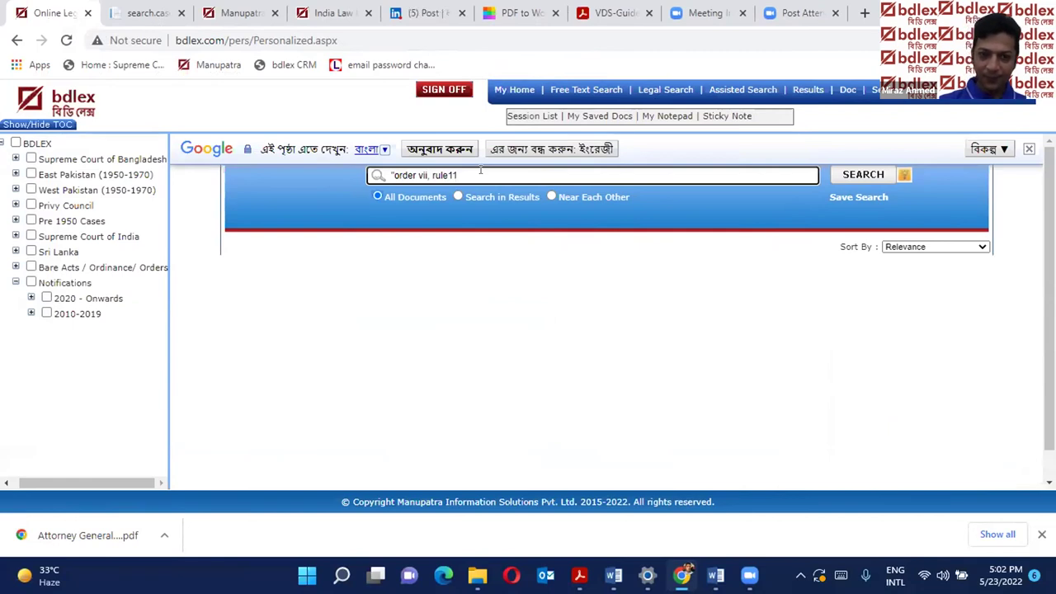
type("\"")
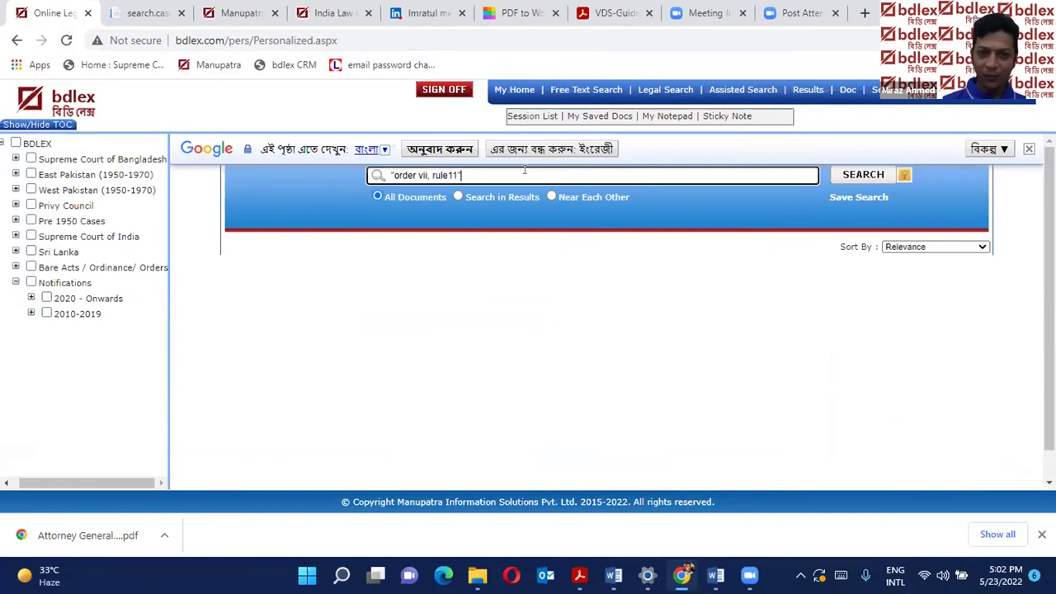
left_click(845, 179)
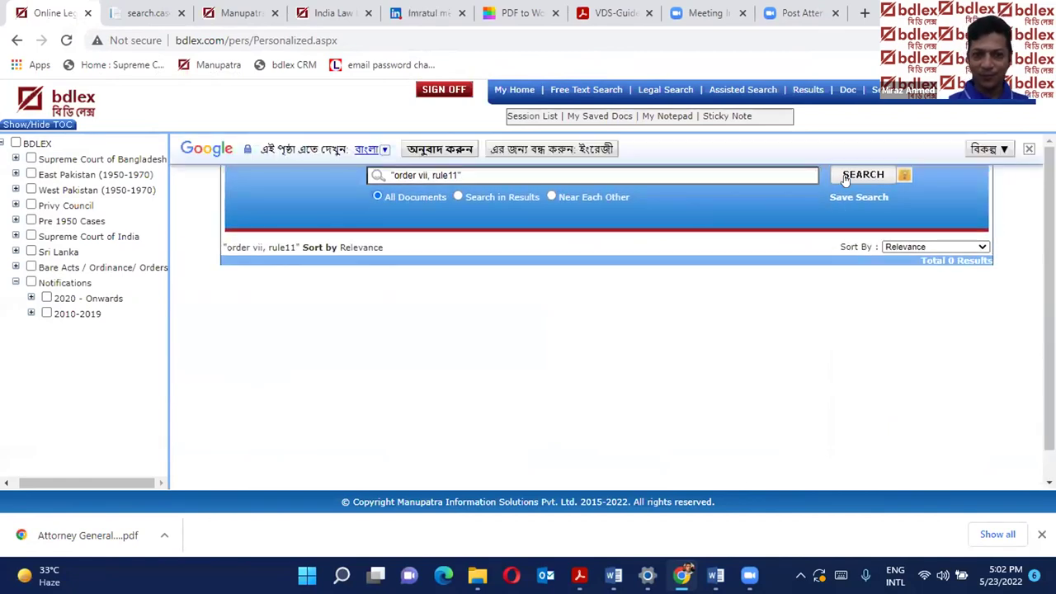
Remove the comma from the quoted phrase and search for "order vii rule11".
left_click(429, 176)
key("BackSpace")
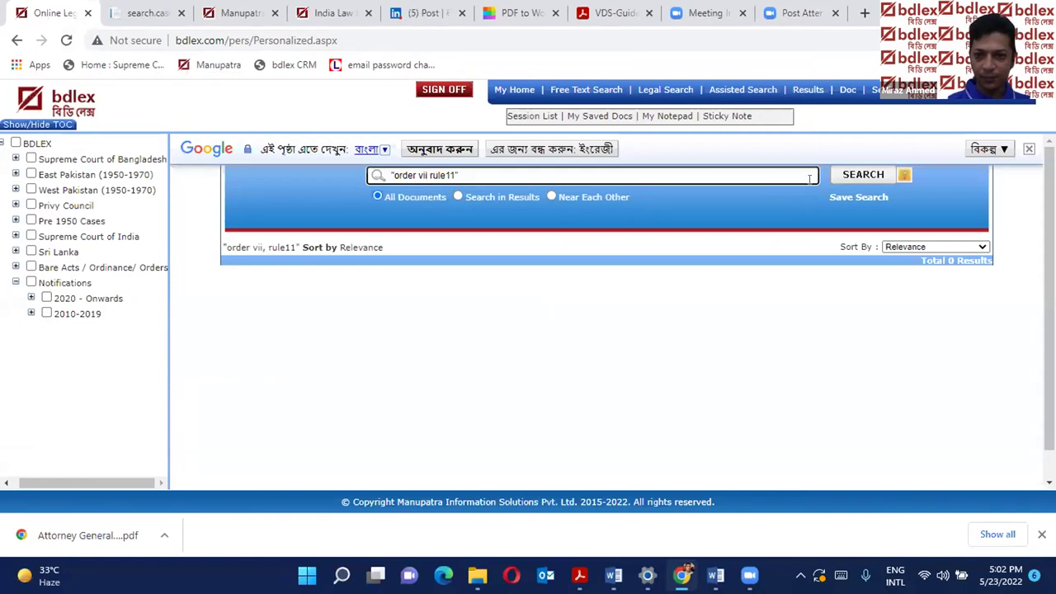
left_click(838, 180)
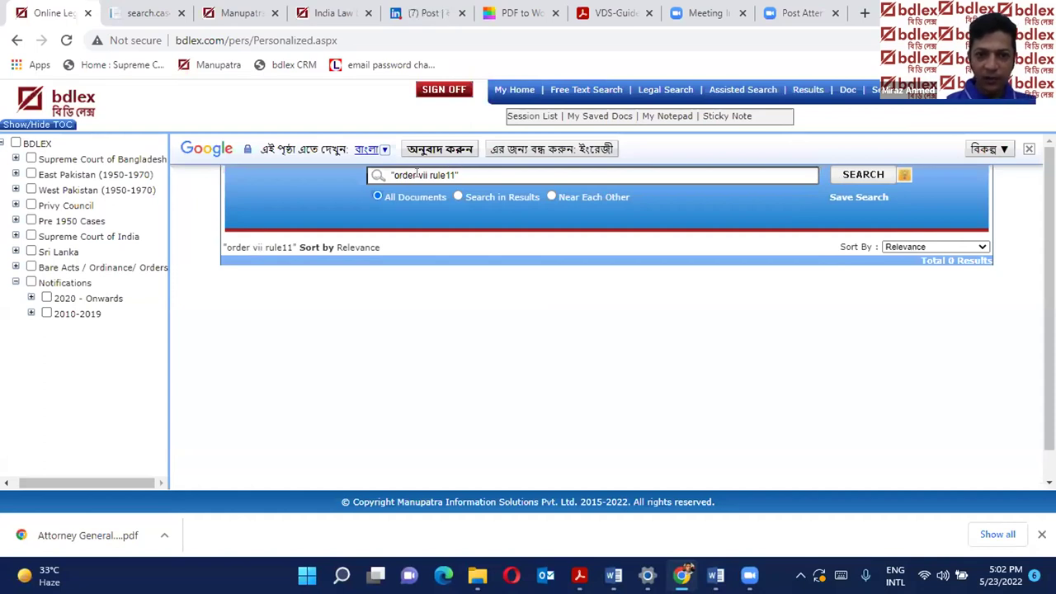
Strip the quotation marks from the query and search for order vii rule11 with the terms near each other.
left_click(424, 175)
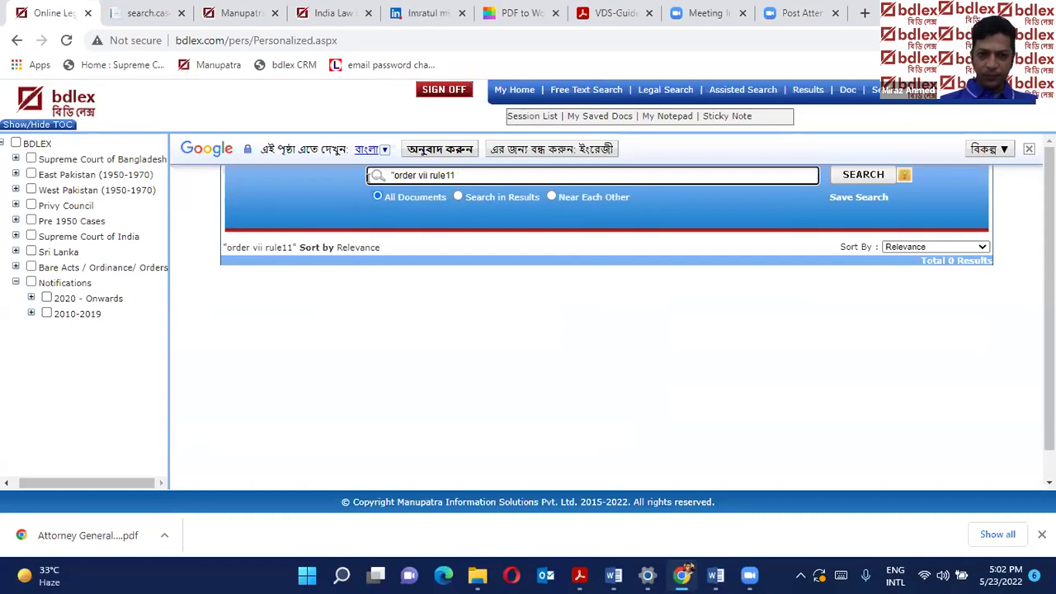
left_click(391, 170)
key("Delete")
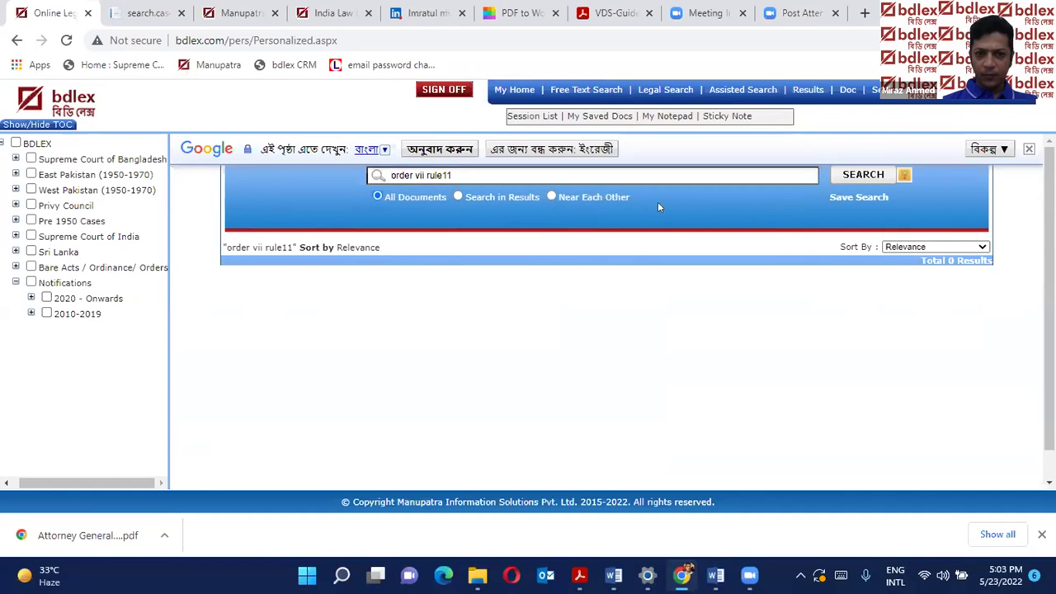
left_click(550, 196)
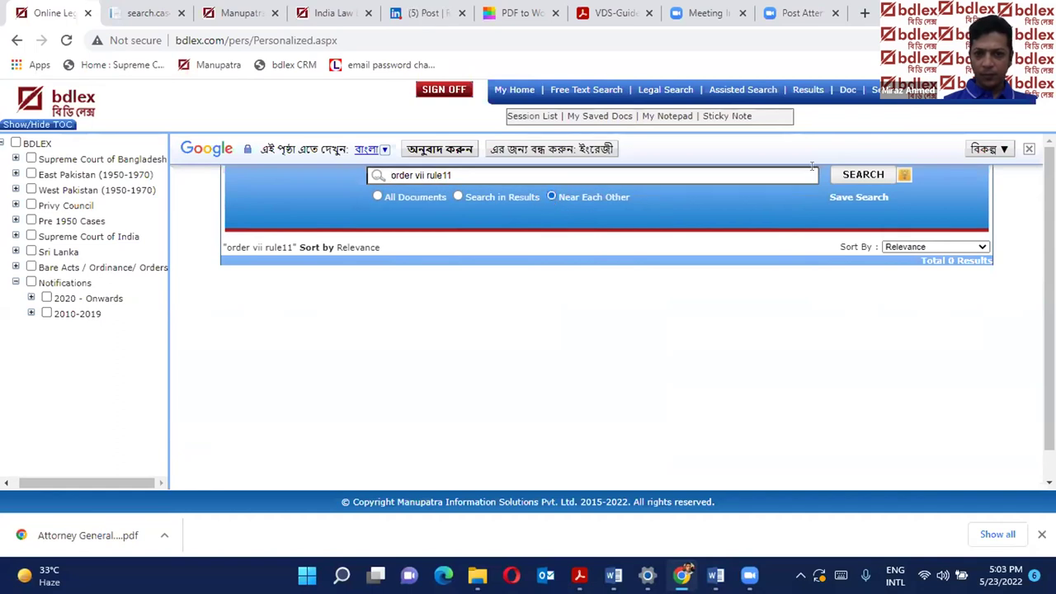
left_click(837, 179)
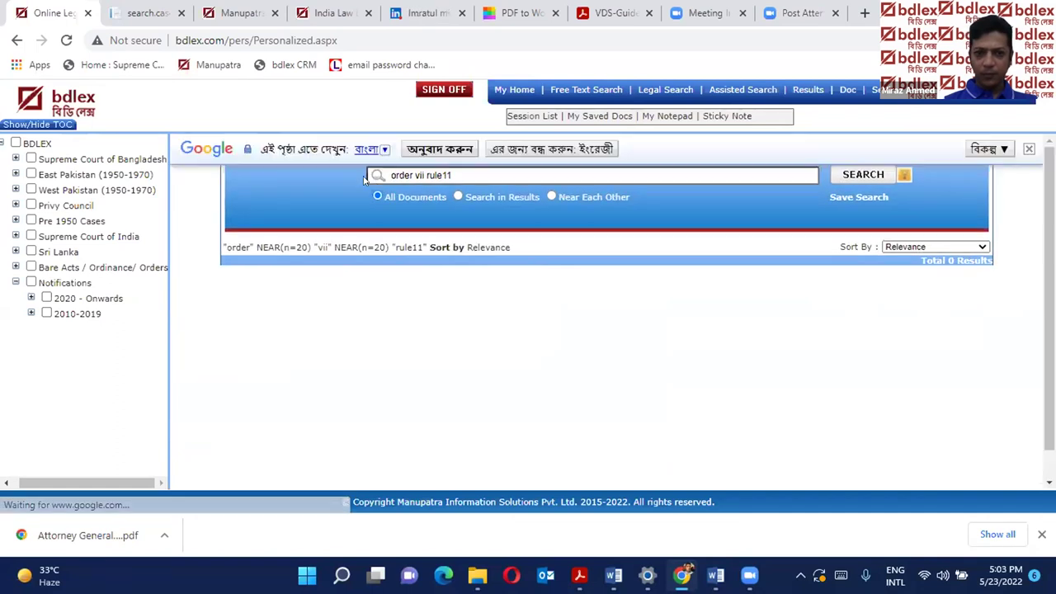
Clear the query and run a fresh free text search in all documents for order VII.
left_click(478, 173)
key("BackSpace")
key("BackSpace")
key("BackSpace")
key("BackSpace")
key("BackSpace")
key("BackSpace")
key("BackSpace")
key("BackSpace")
key("BackSpace")
key("BackSpace")
key("BackSpace")
key("BackSpace")
key("BackSpace")
key("BackSpace")
key("BackSpace")
key("BackSpace")
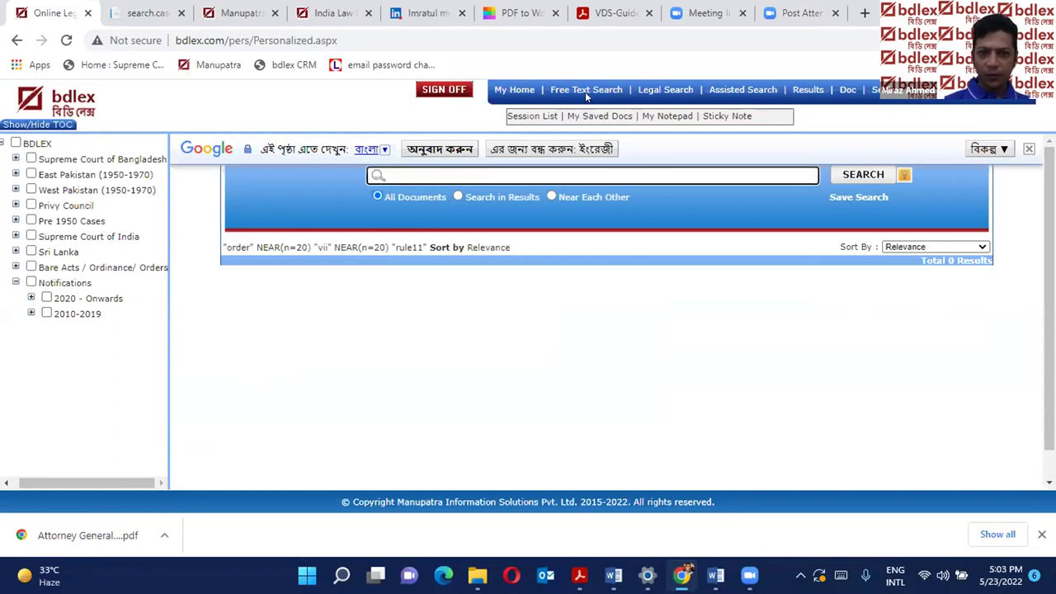
left_click(583, 91)
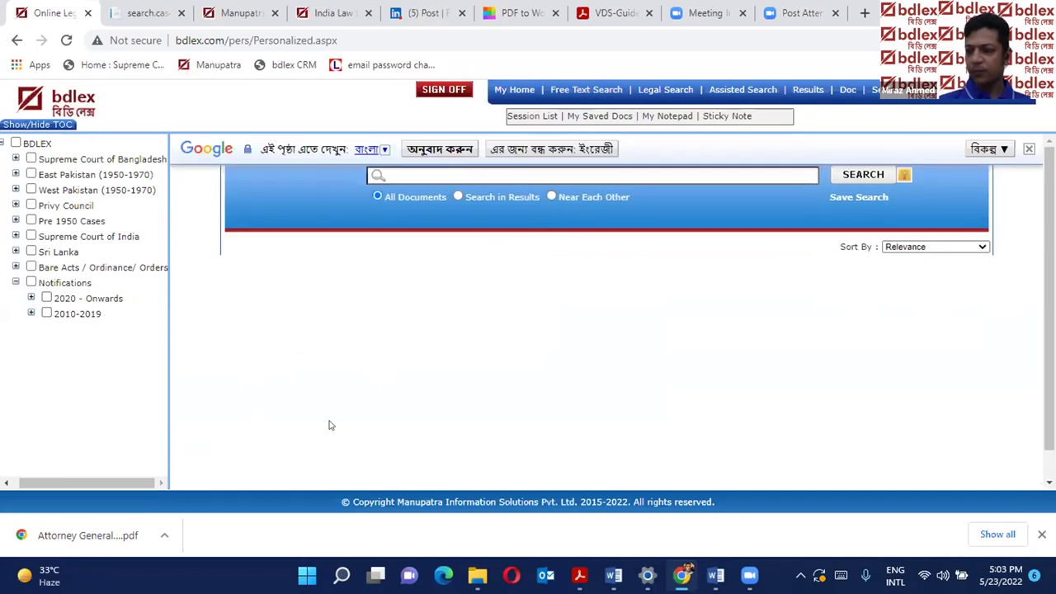
left_click(393, 177)
type("ord")
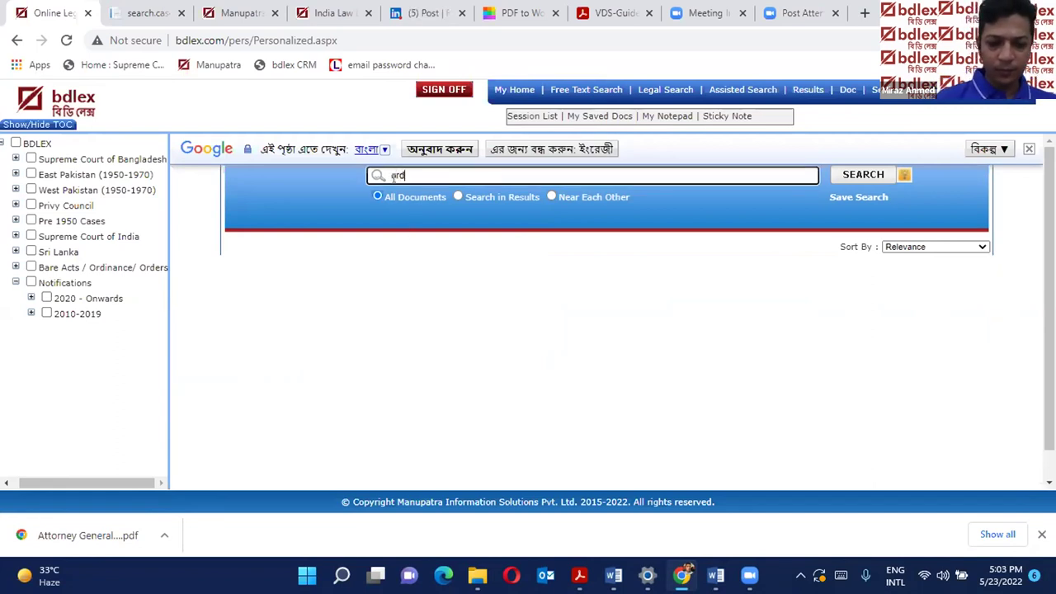
type("er VII")
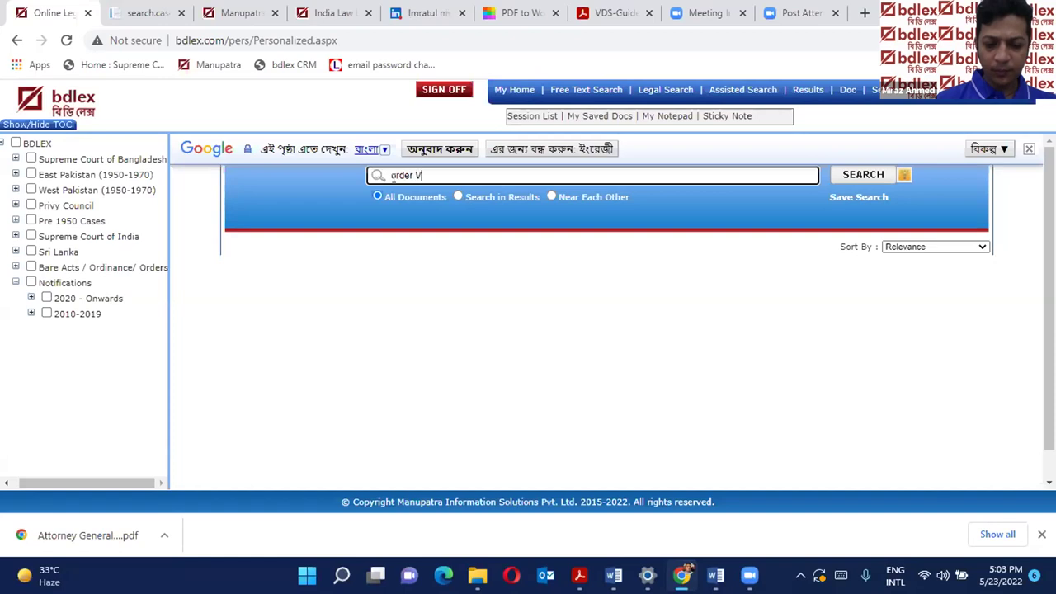
left_click(862, 177)
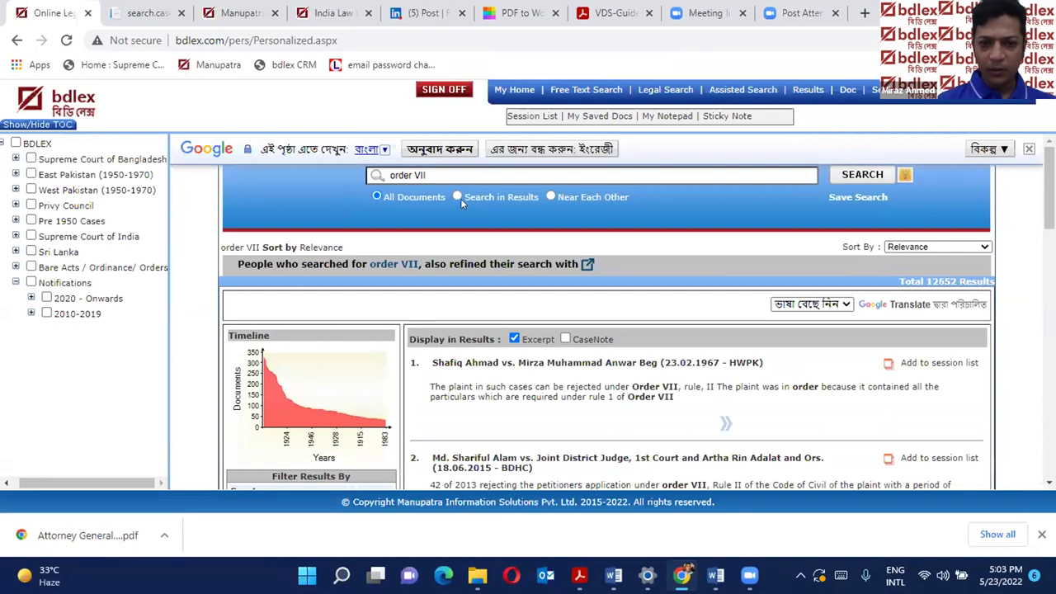
Refine the order VII results by searching within them for Rule 11.
left_click(458, 196)
left_click(419, 173)
type("Ru")
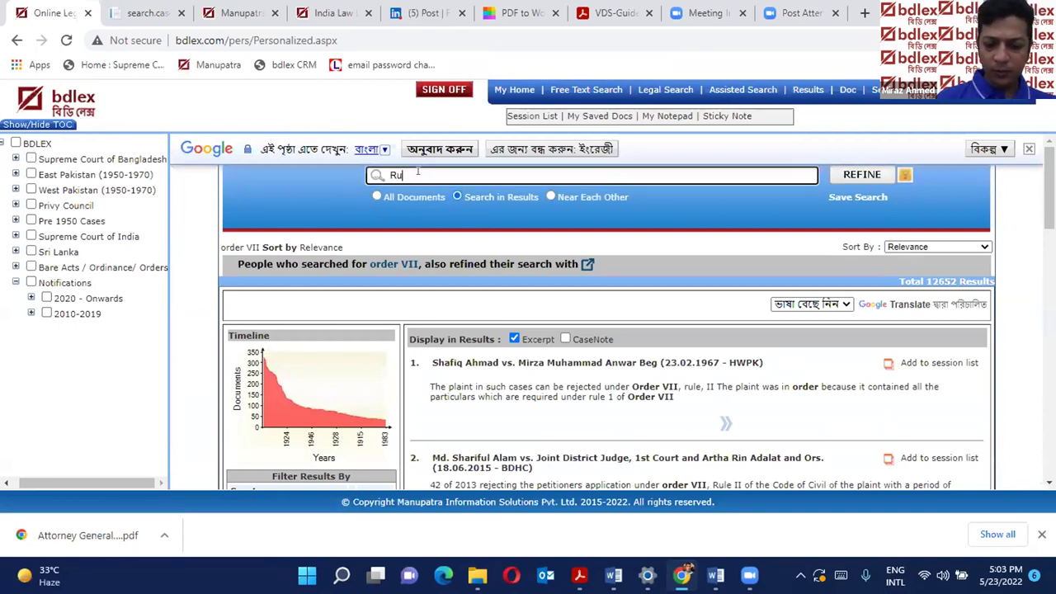
type("le 11")
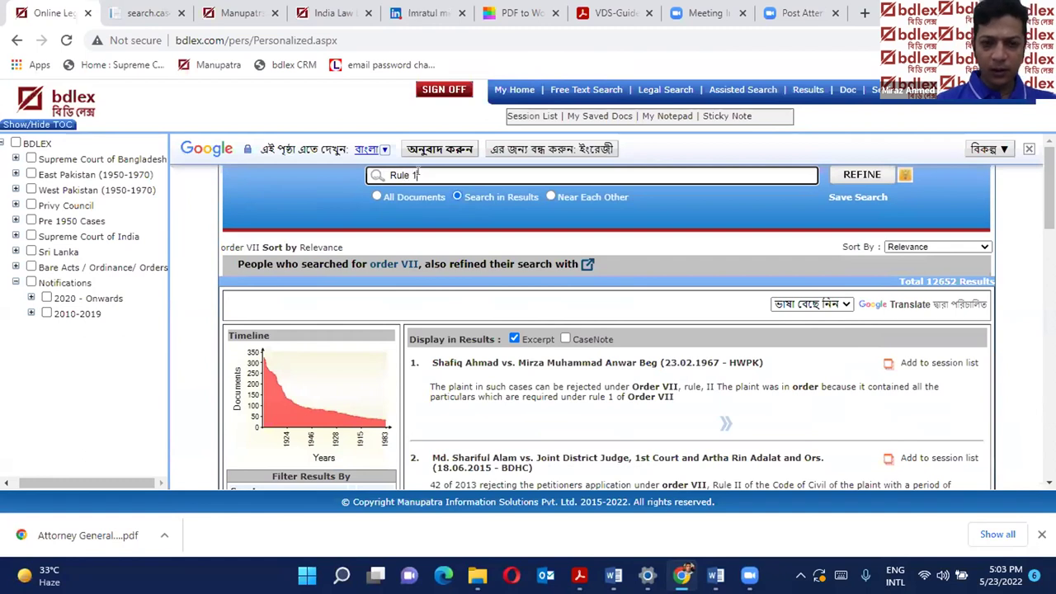
left_click(839, 178)
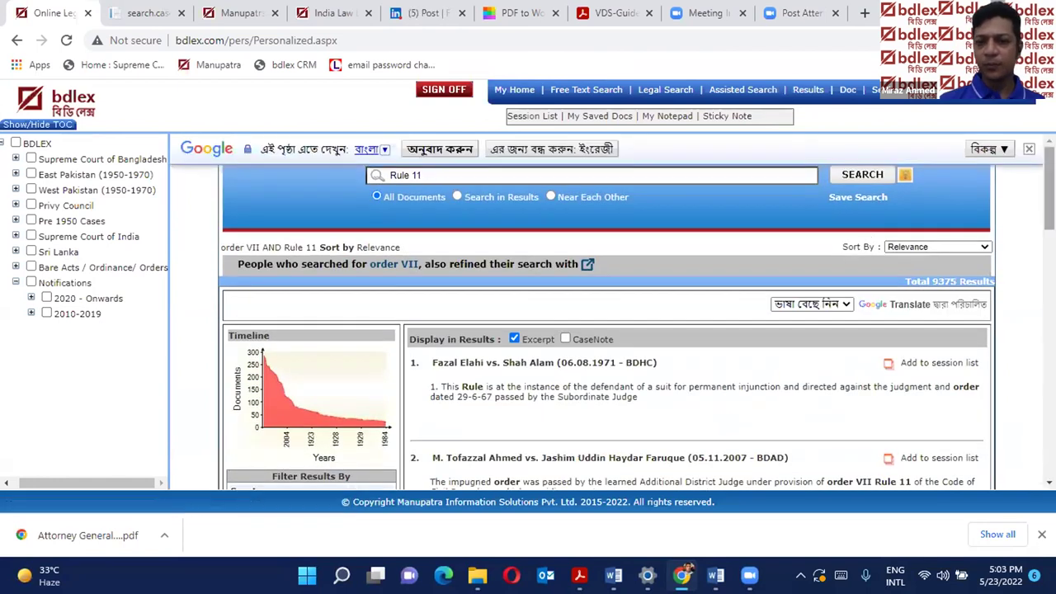
Open the third result, the High Court of West Pakistan judgment of 21.12.1962, and skim its highlighted search terms.
scroll(825, 301, "down", 3)
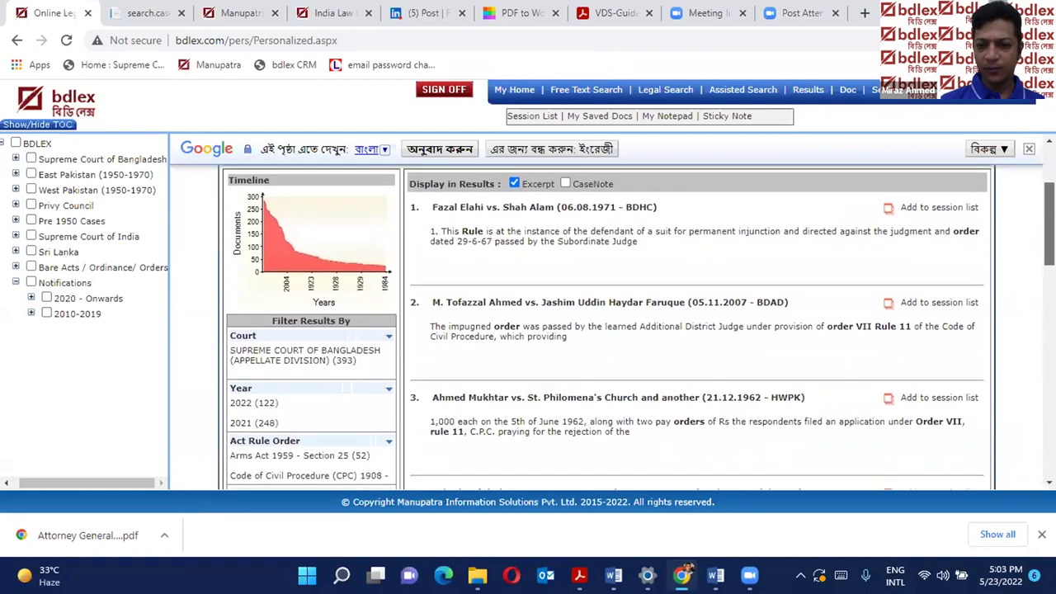
scroll(817, 330, "down", 2)
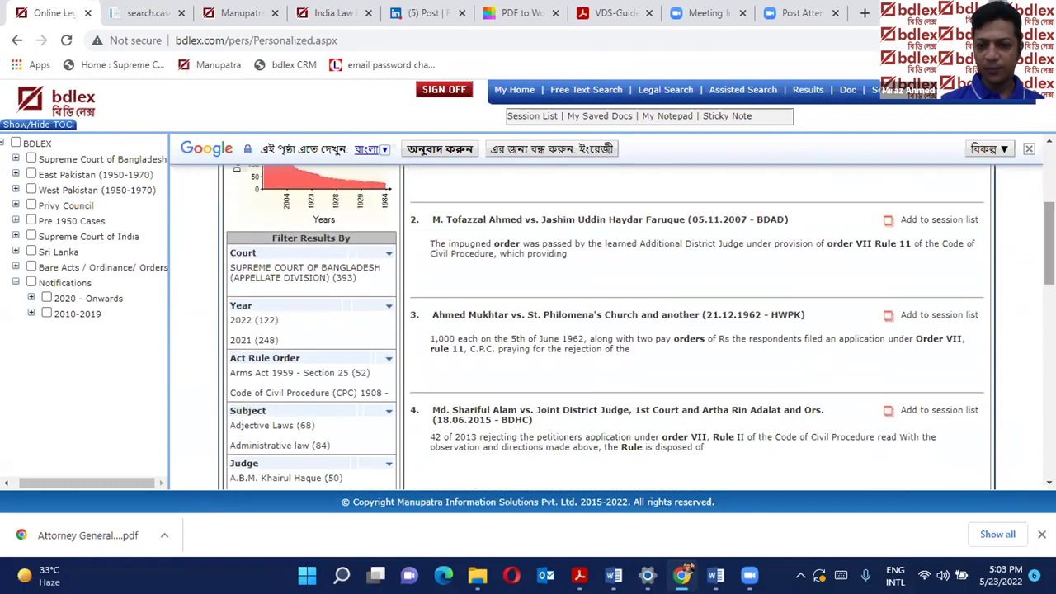
left_click(536, 317)
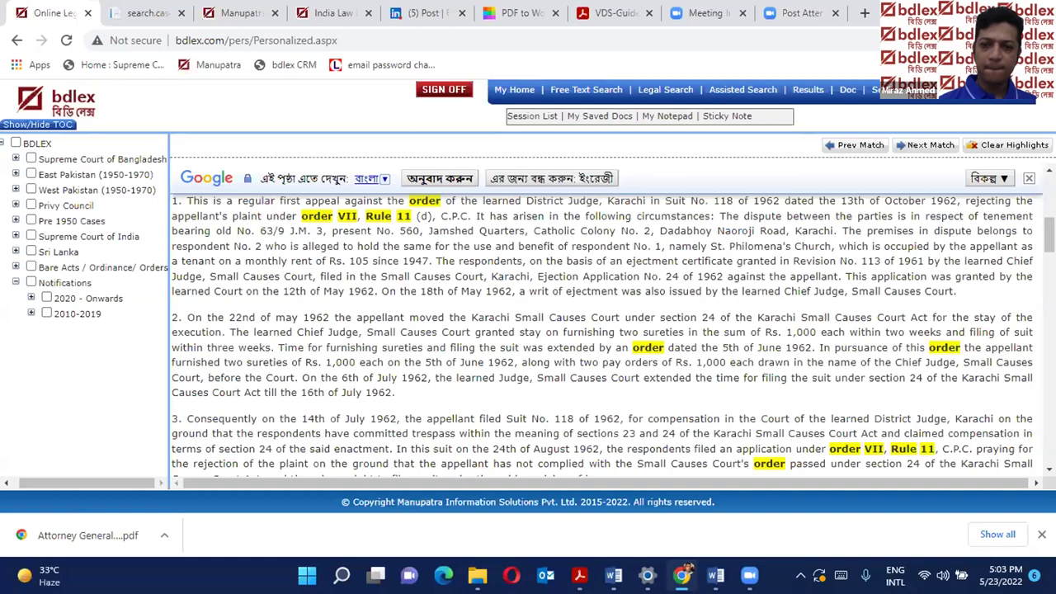
scroll(601, 330, "down", 13)
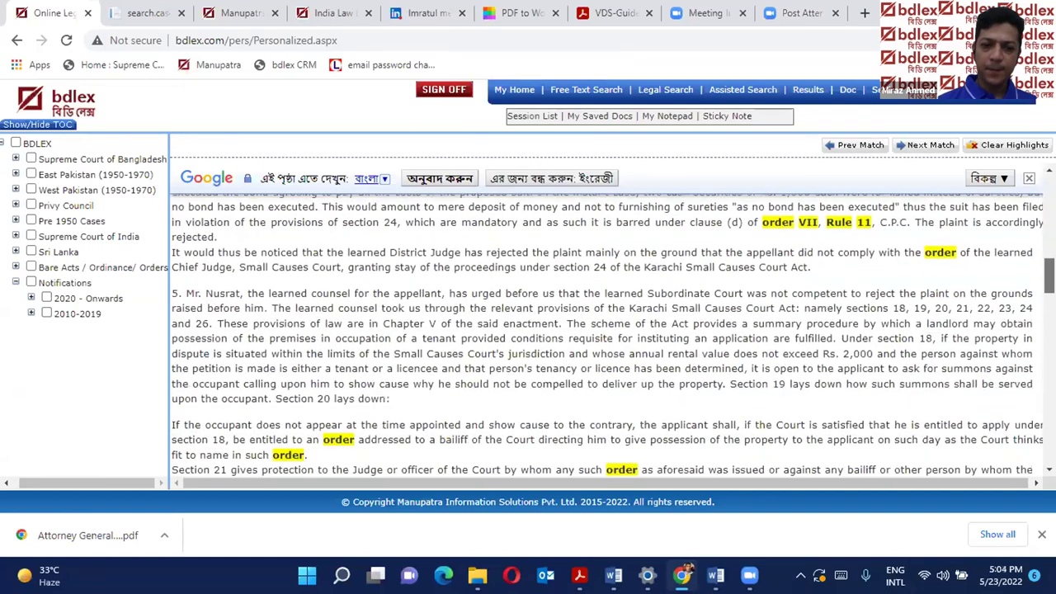
scroll(601, 330, "up", 15)
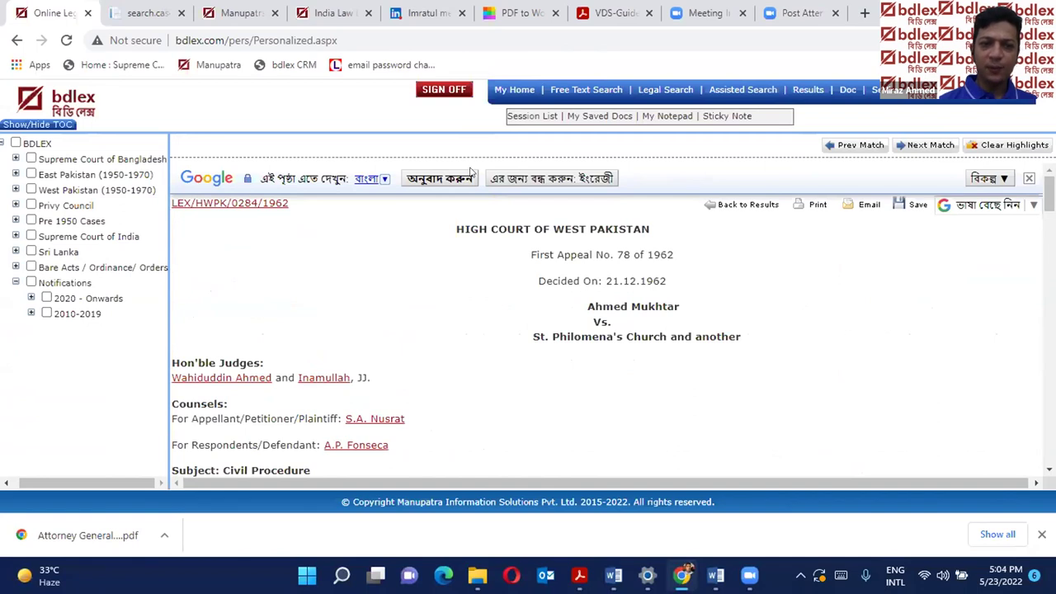
View the equivalent citations of judgment LEX/HWPK/0284/1962 and return to the judgment.
left_click(254, 205)
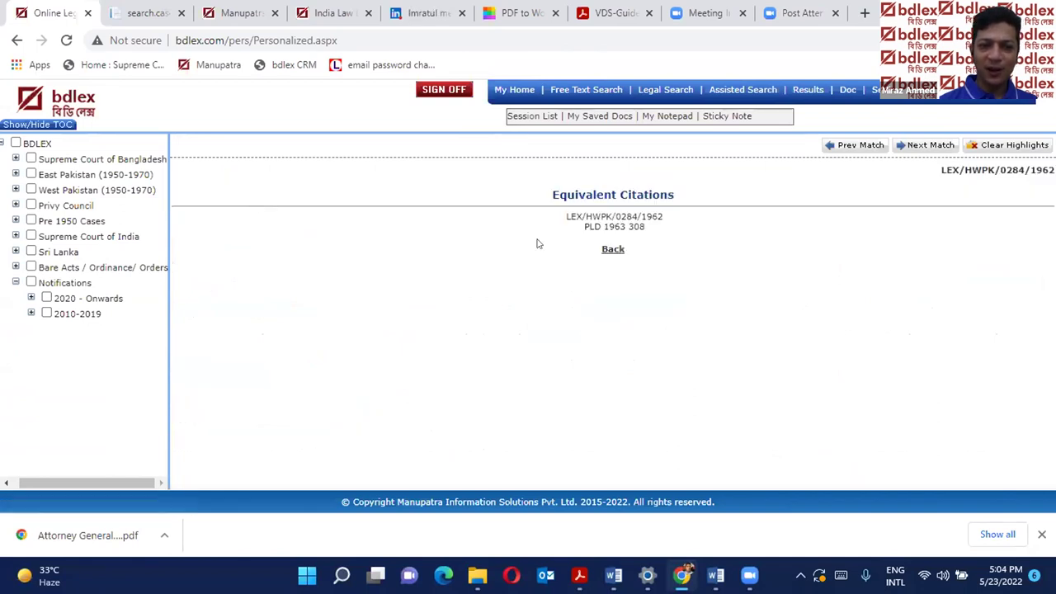
left_click(612, 251)
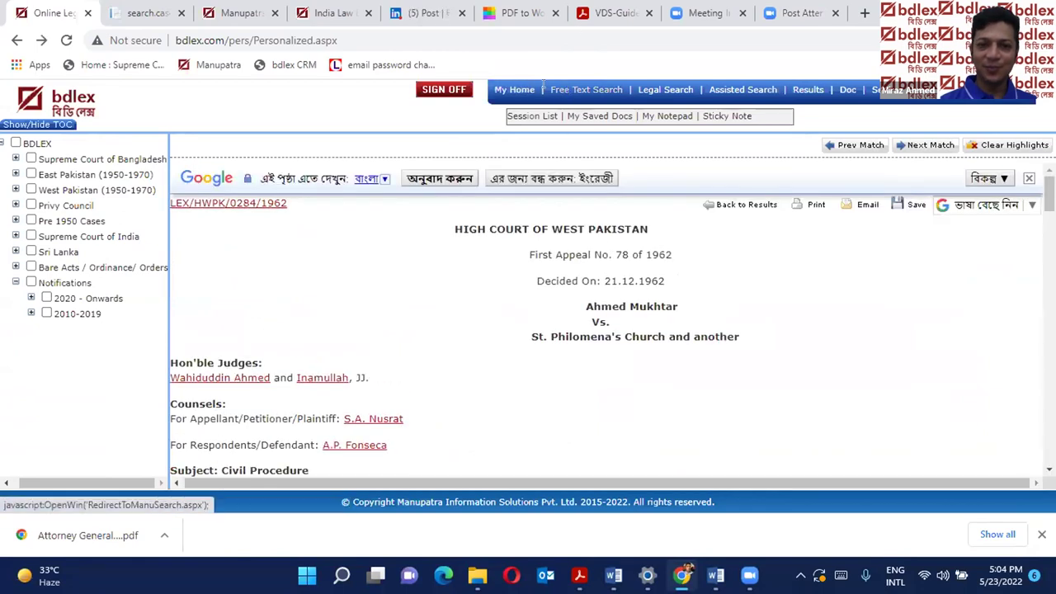
Go back to the personal home page and open the legal Dictionary.
left_click(510, 93)
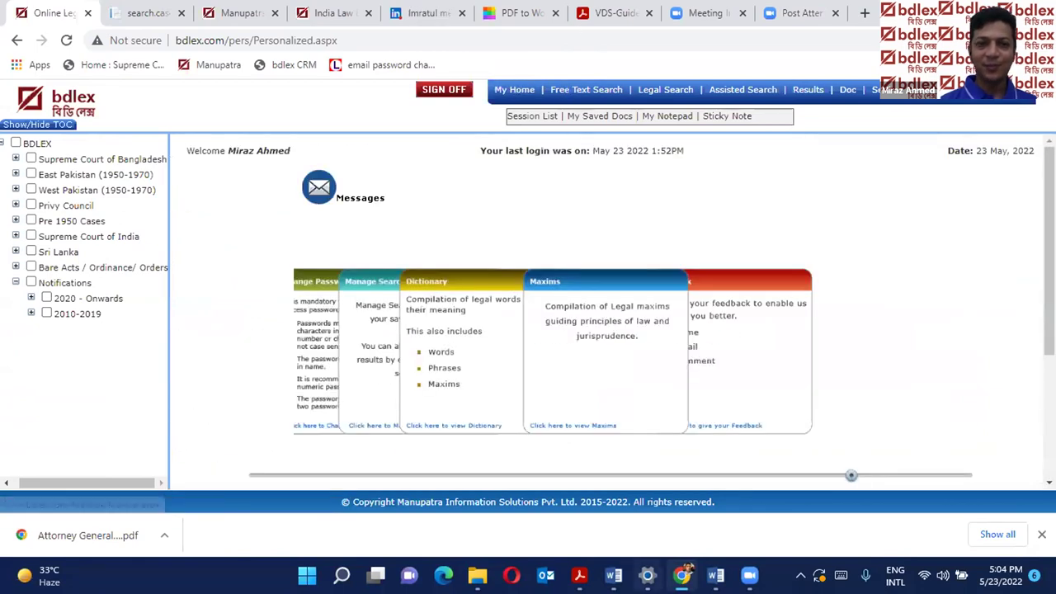
mouse_move(654, 578)
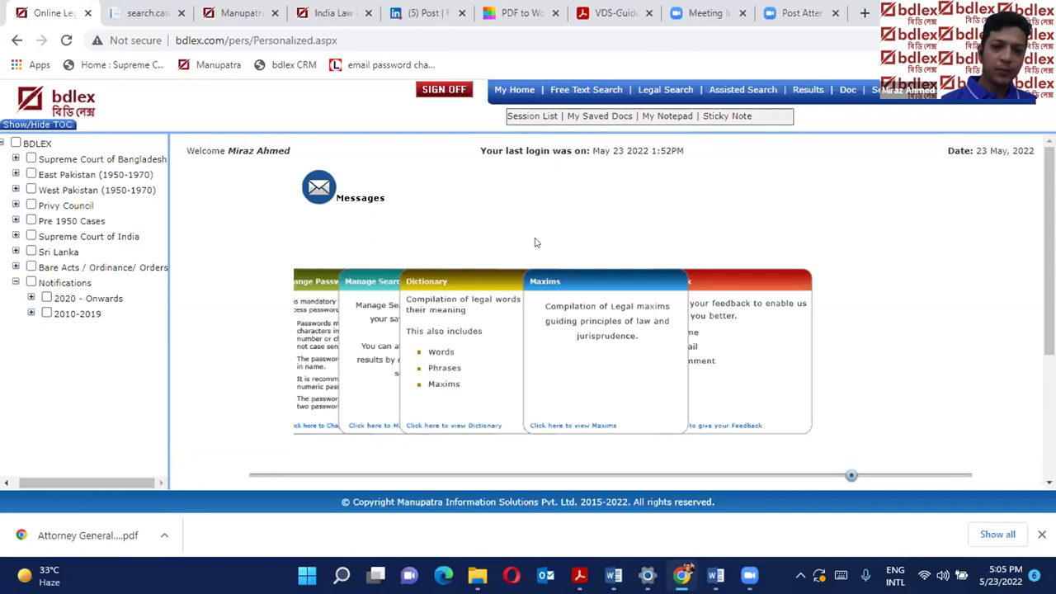
left_click(470, 289)
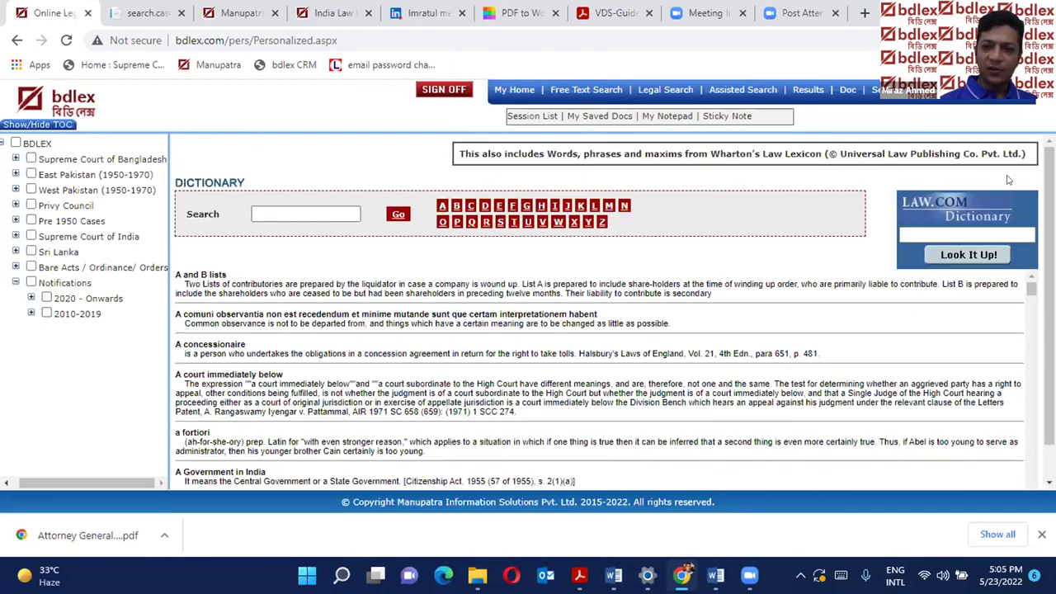
Browse the legal dictionary entries under the letter A and then under the letter B.
key("Down")
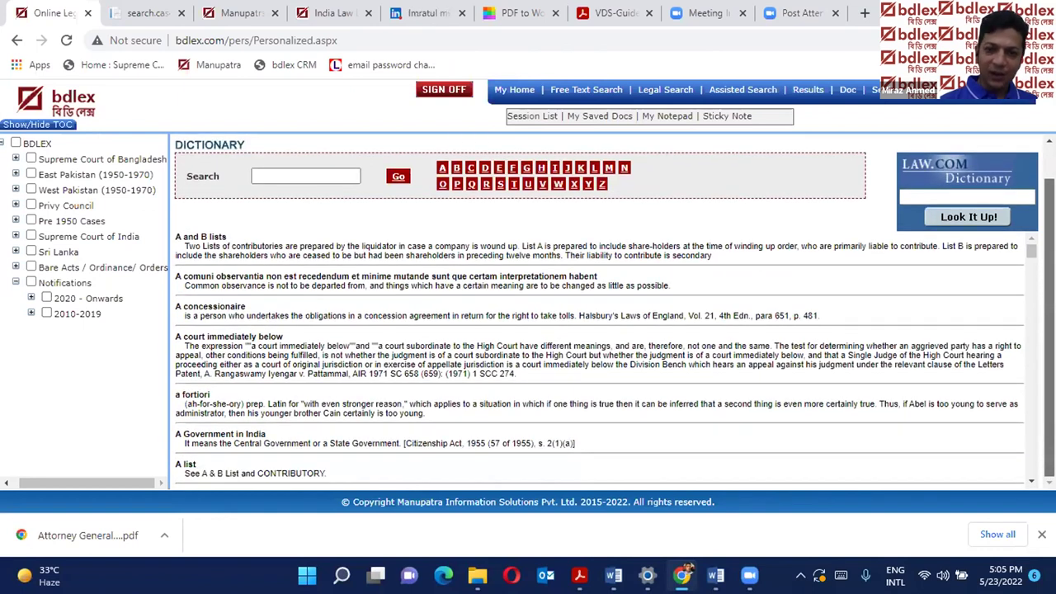
left_click(441, 168)
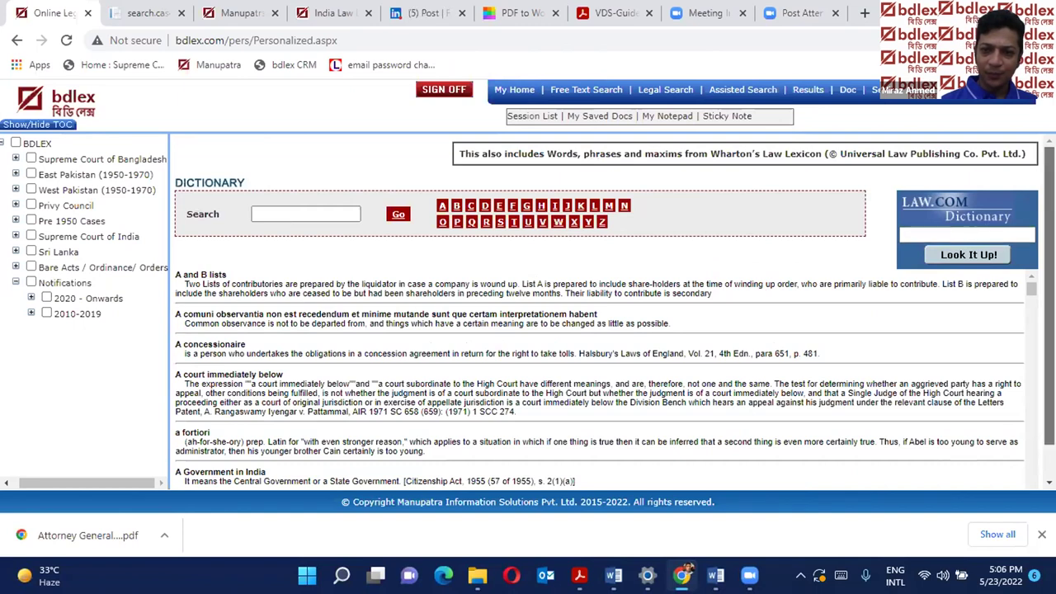
scroll(606, 330, "down", 2)
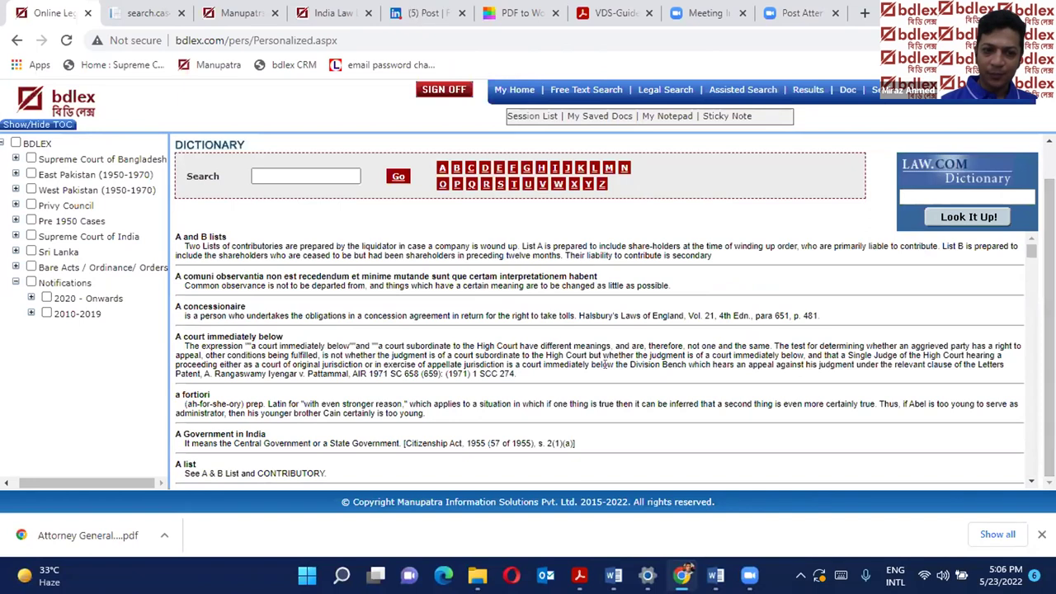
left_click(456, 168)
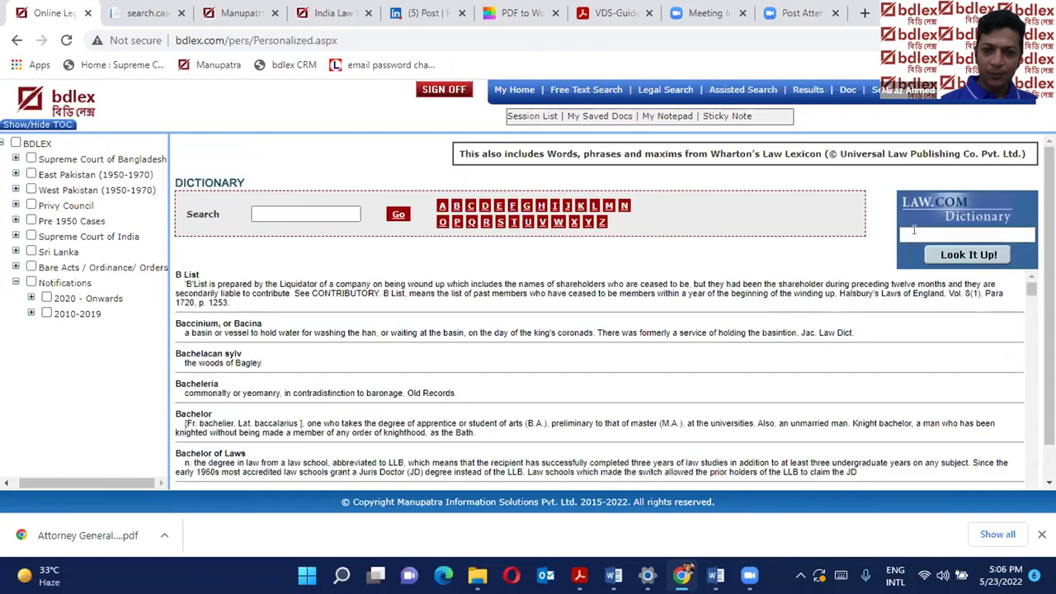
Look up "share" in the Law.com Dictionary and resubmit the lookup on its site with the phrase option selected for definitions.
left_click(914, 231)
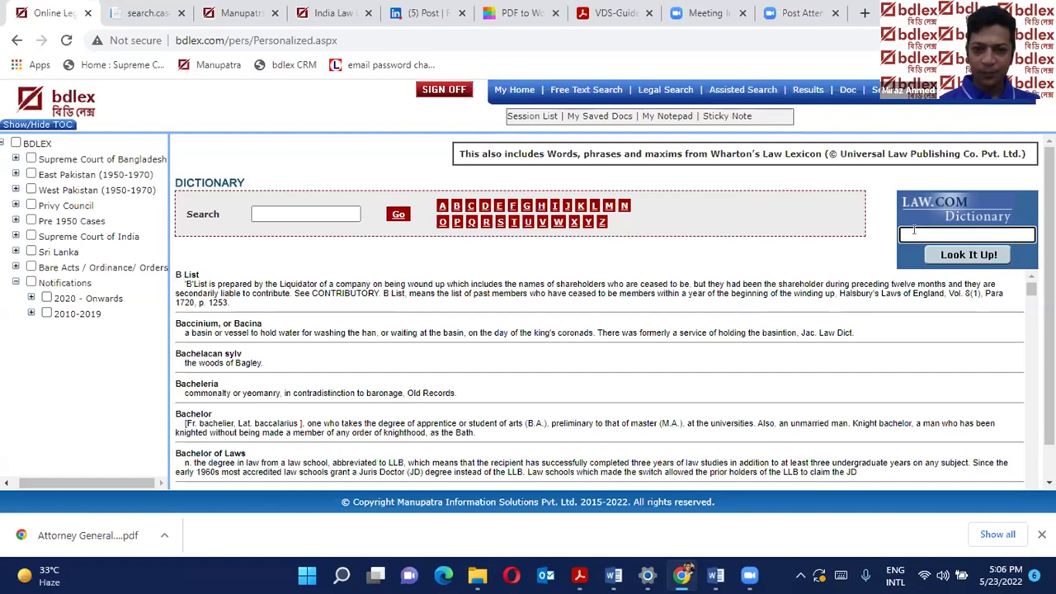
type("share")
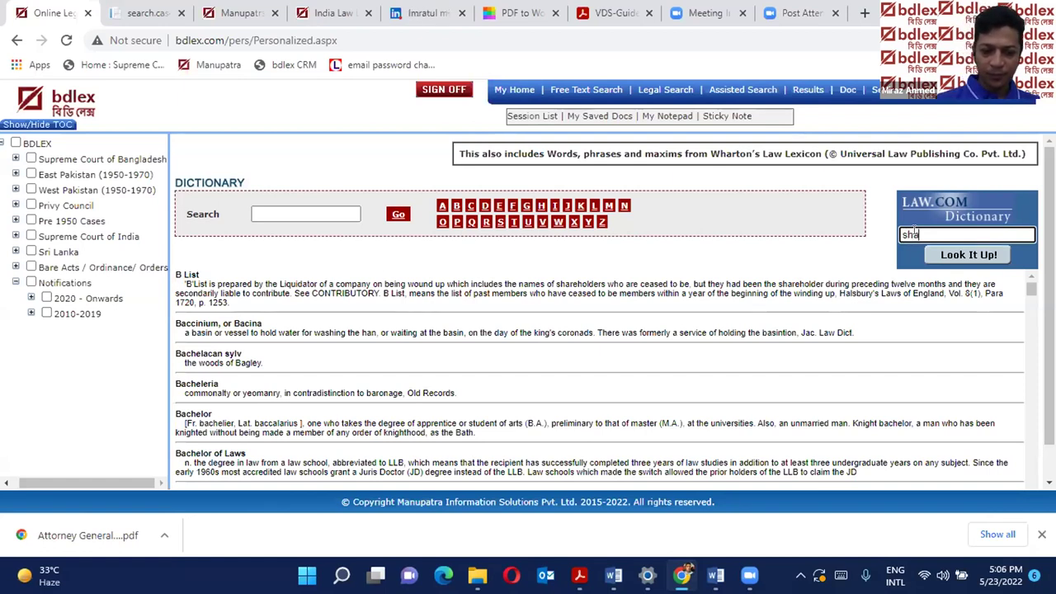
left_click(936, 257)
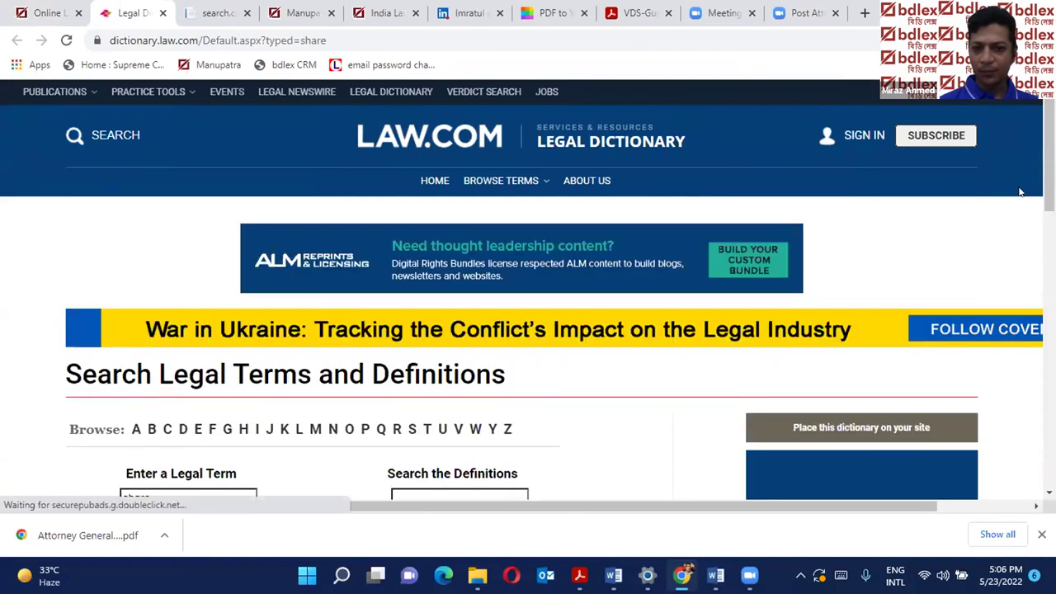
scroll(463, 327, "down", 3)
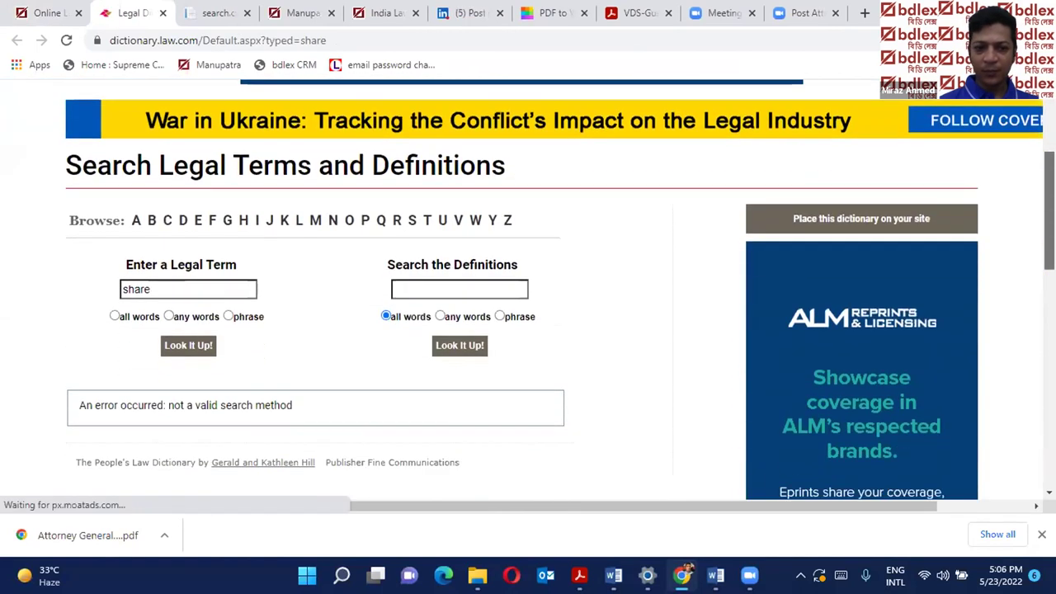
left_click(498, 317)
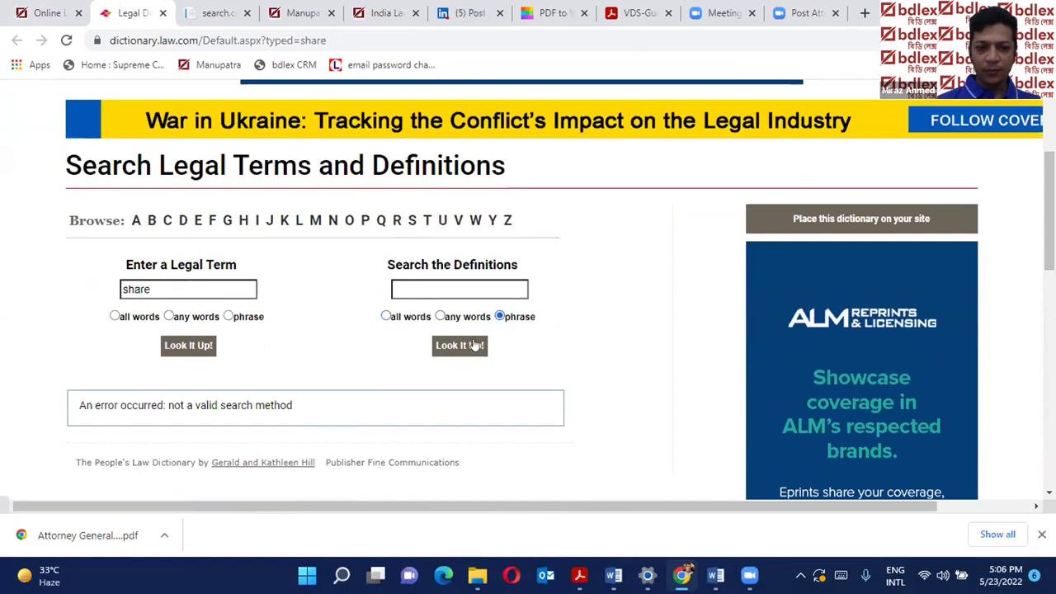
left_click(467, 346)
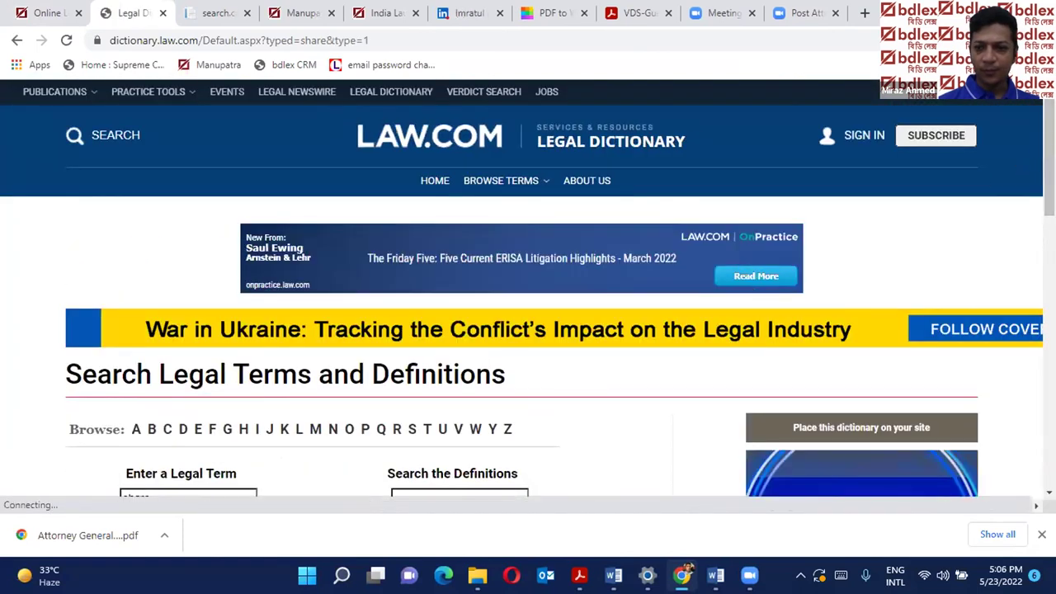
Skim the Law.com definitions for share and related terms, and close that page to return to the bdlex dictionary.
scroll(528, 289, "down", 5)
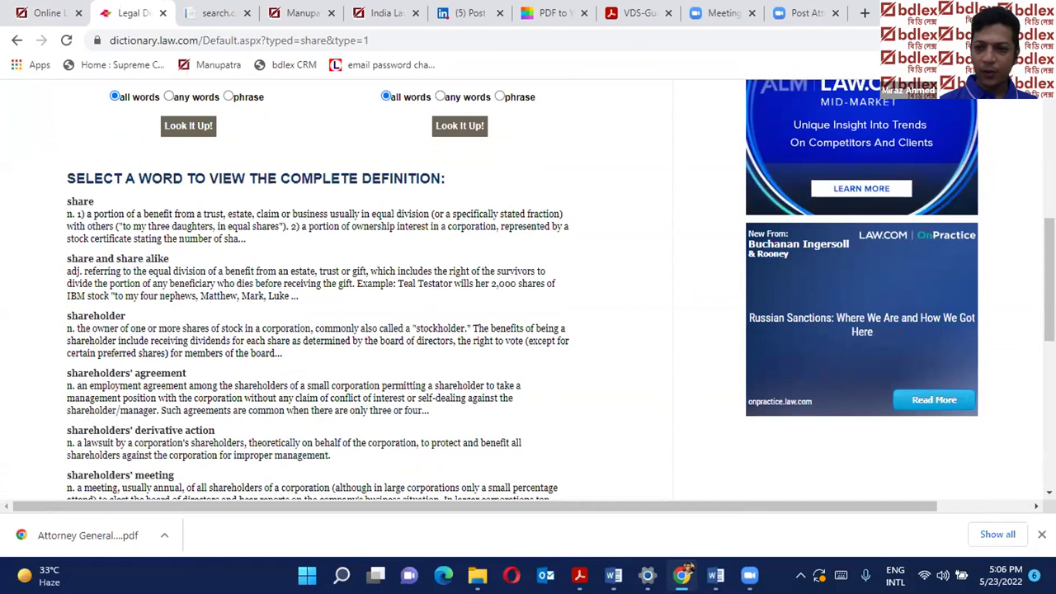
scroll(1049, 281, "down", 1)
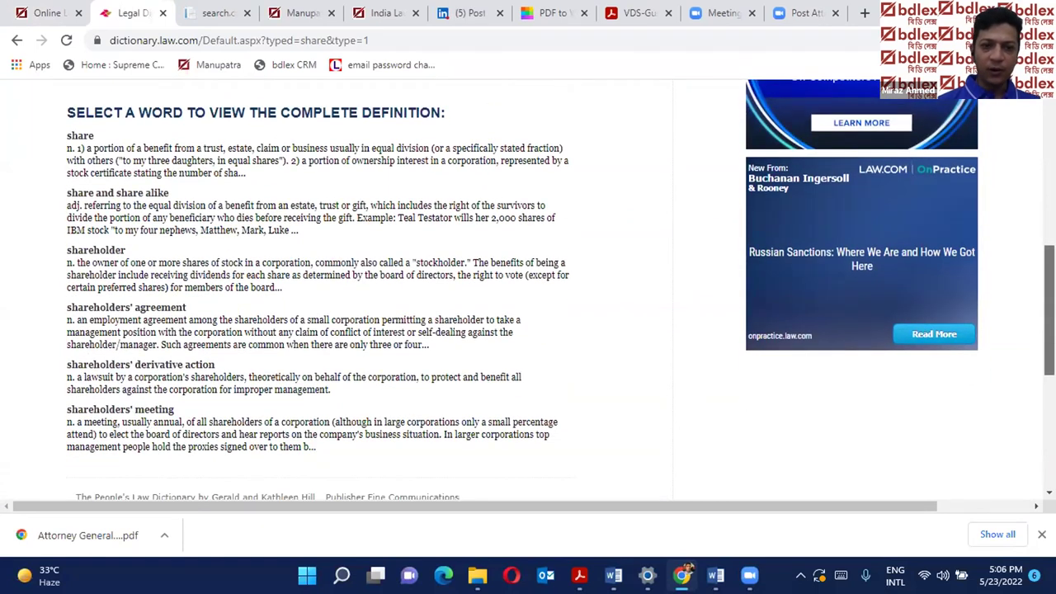
scroll(241, 91, "up", 5)
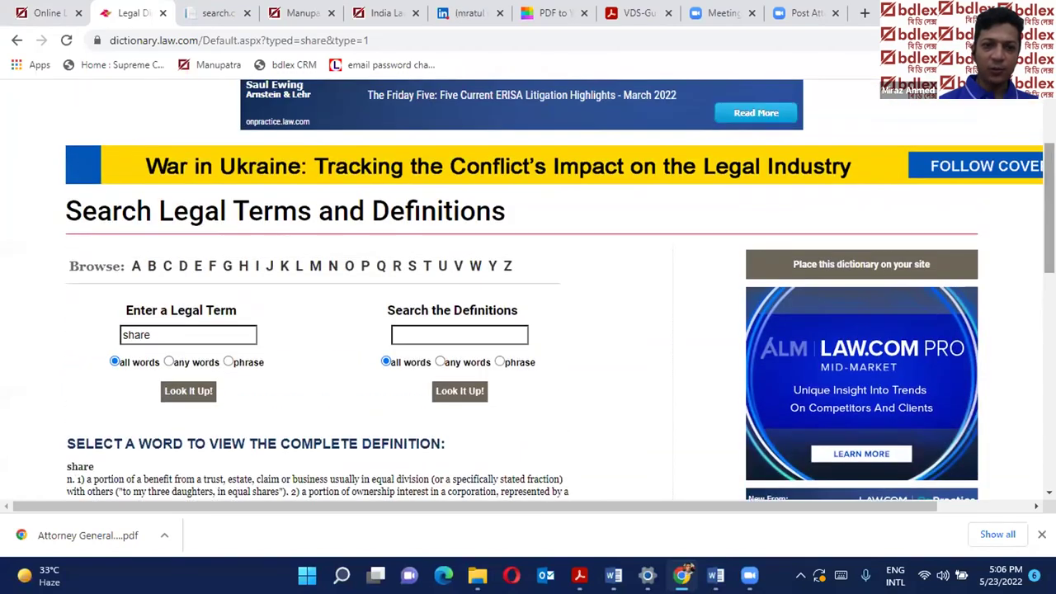
left_click(162, 12)
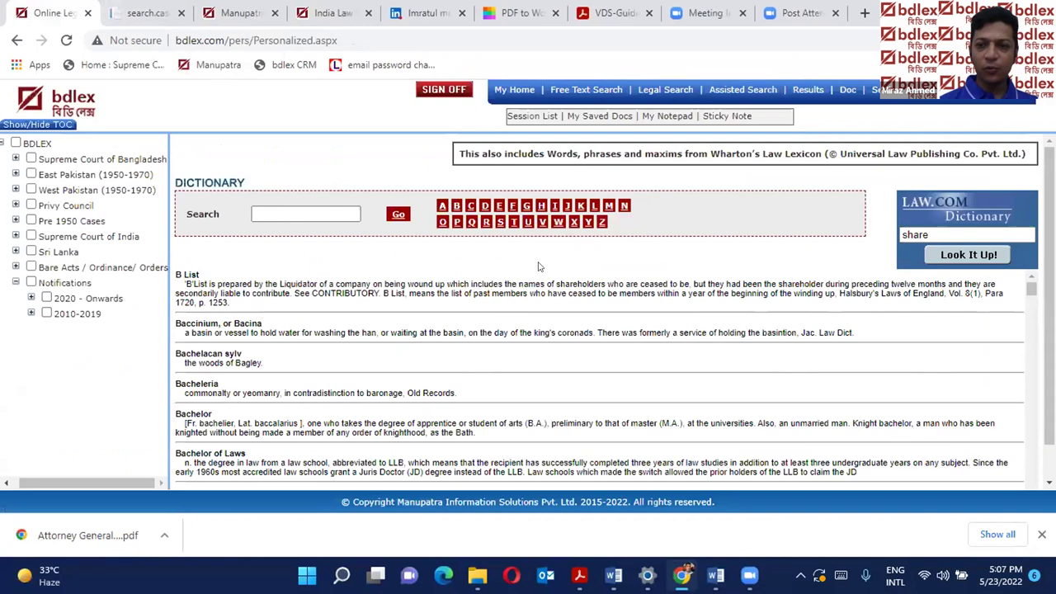
Clear the word "share" from the Law.com Dictionary lookup and open Free Text Search.
left_click(928, 235)
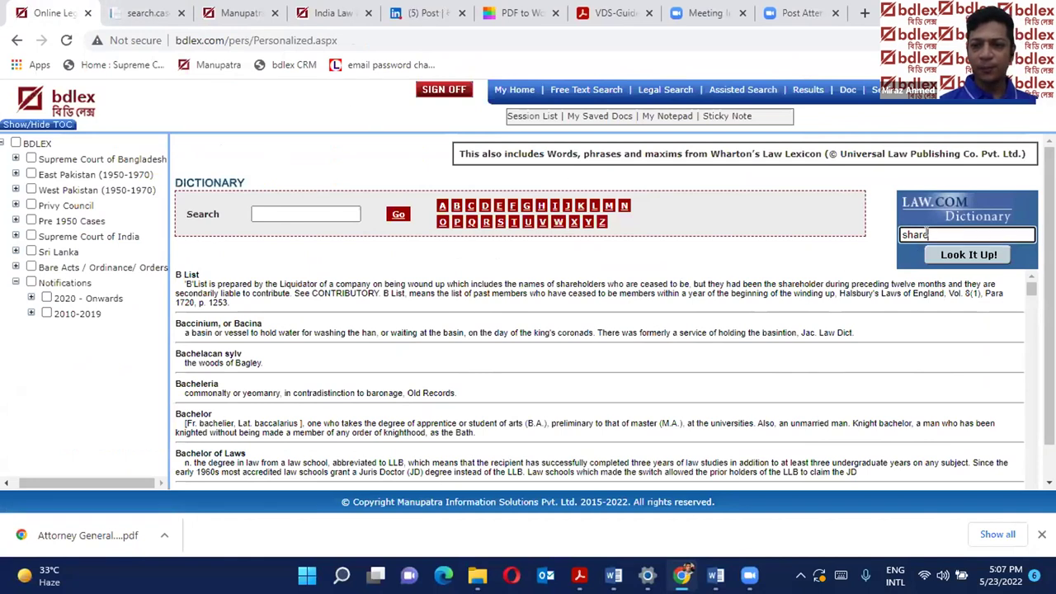
key("BackSpace")
key("BackSpace")
key("BackSpace")
key("BackSpace")
key("BackSpace")
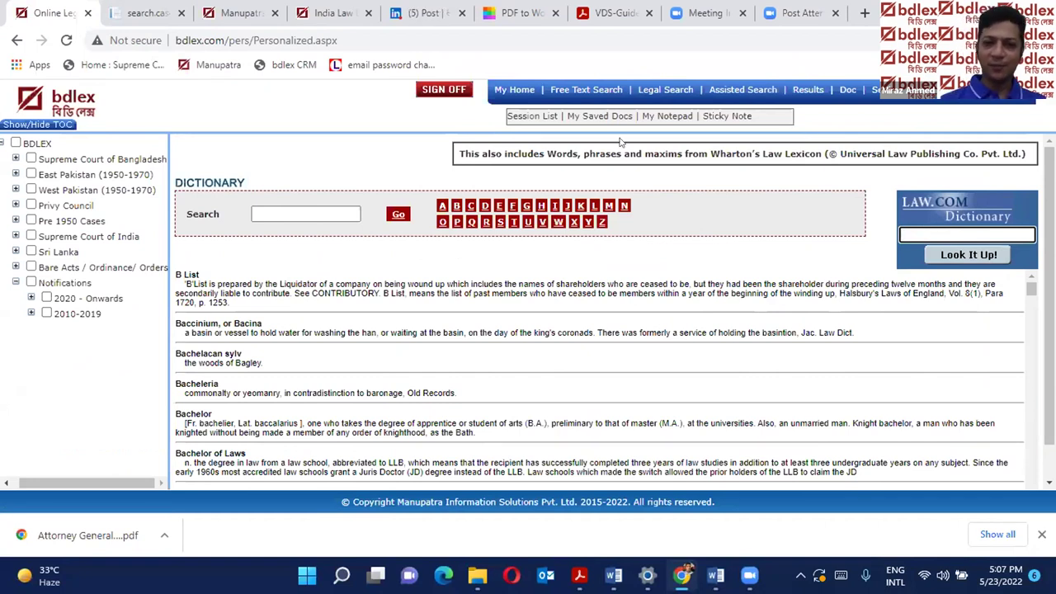
left_click(593, 91)
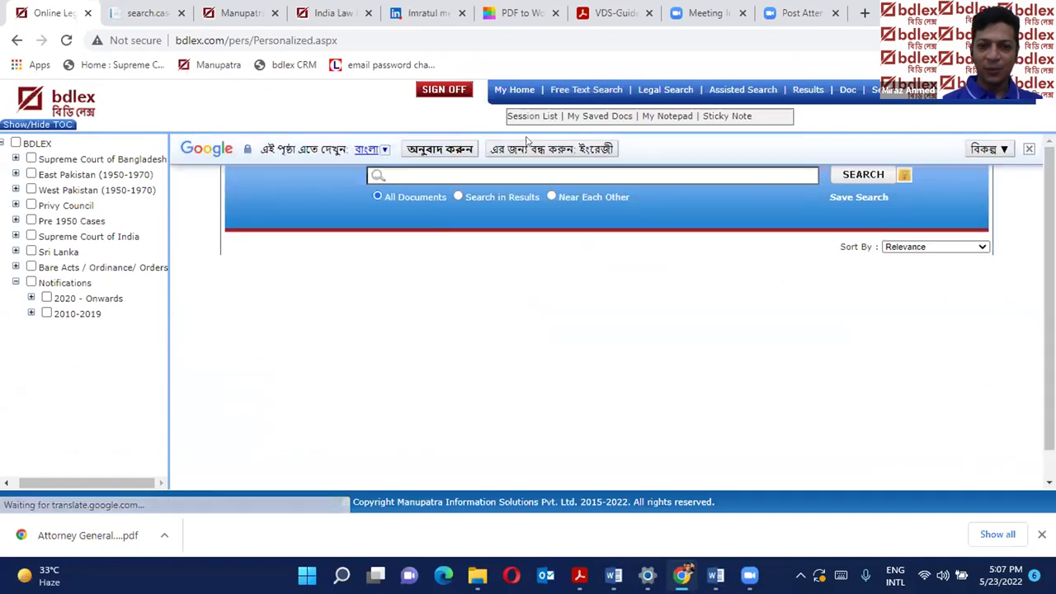